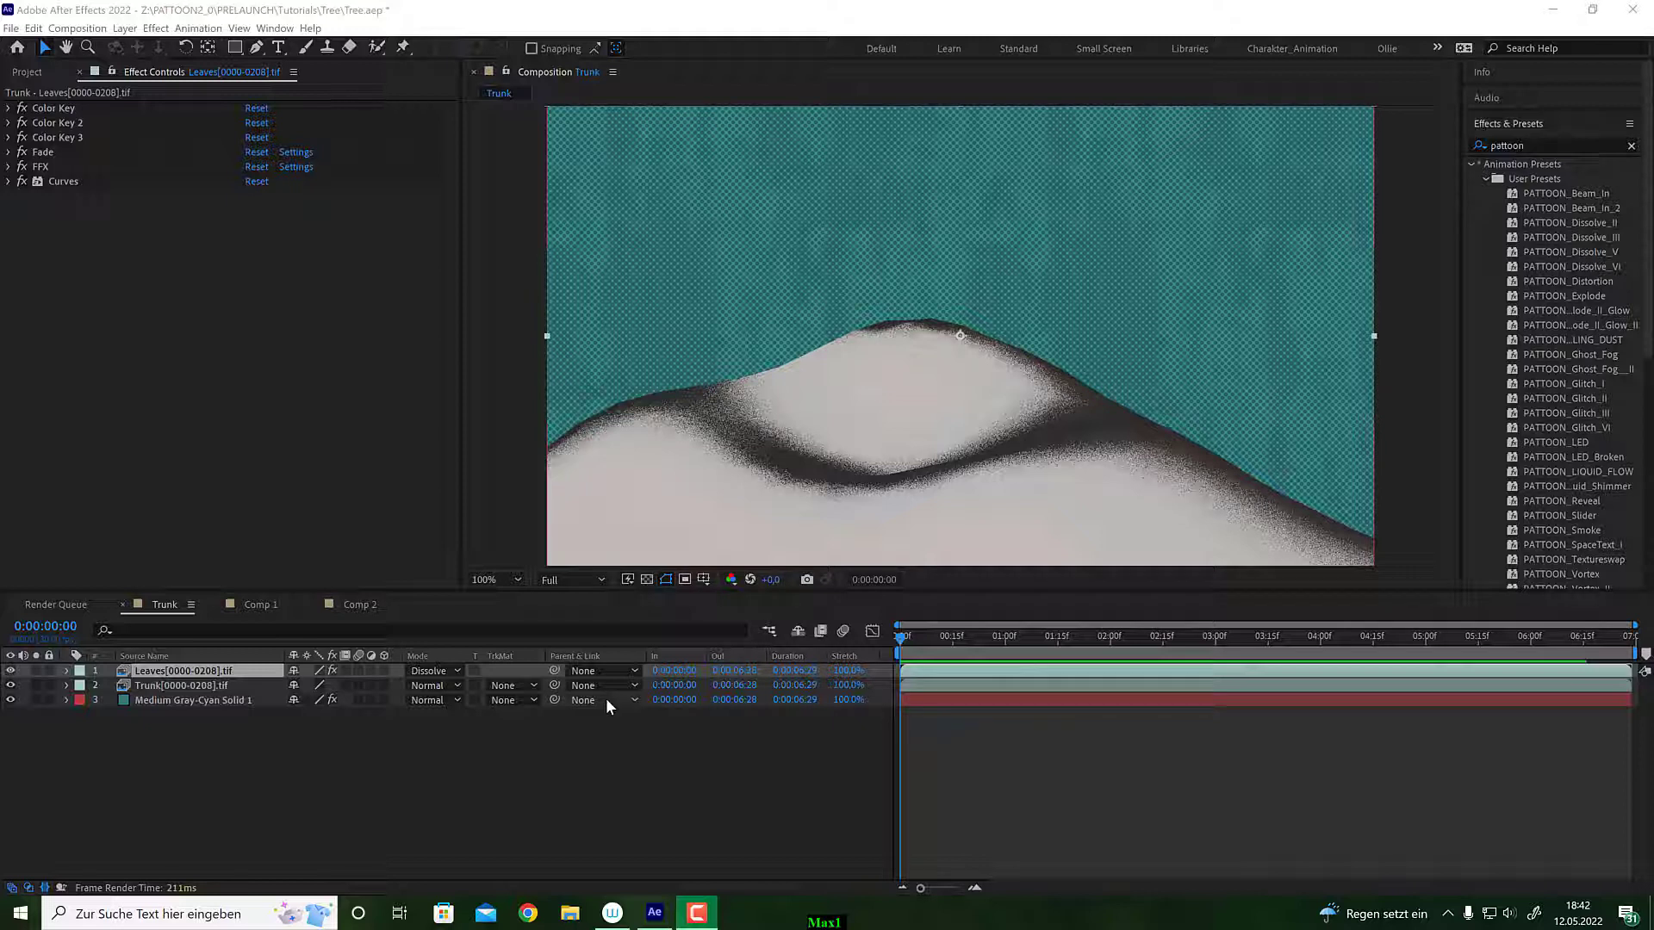
Play and stop a preview of the Trunk comp, then scrub to a frame showing the leafy tree.
key("space")
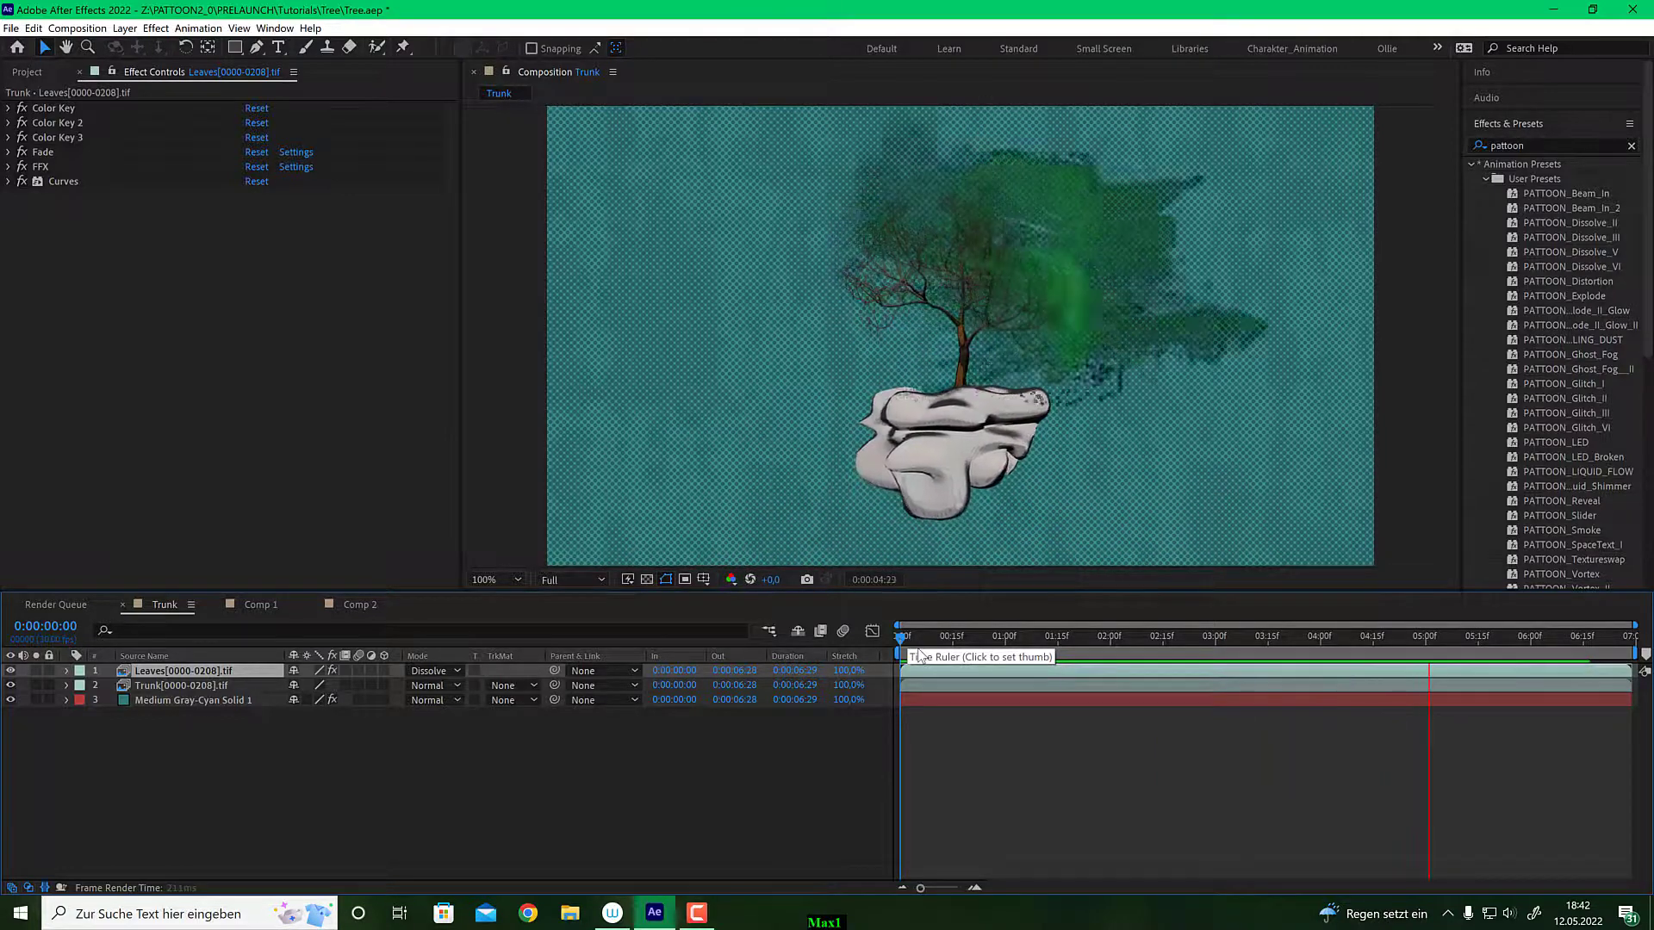
key("space")
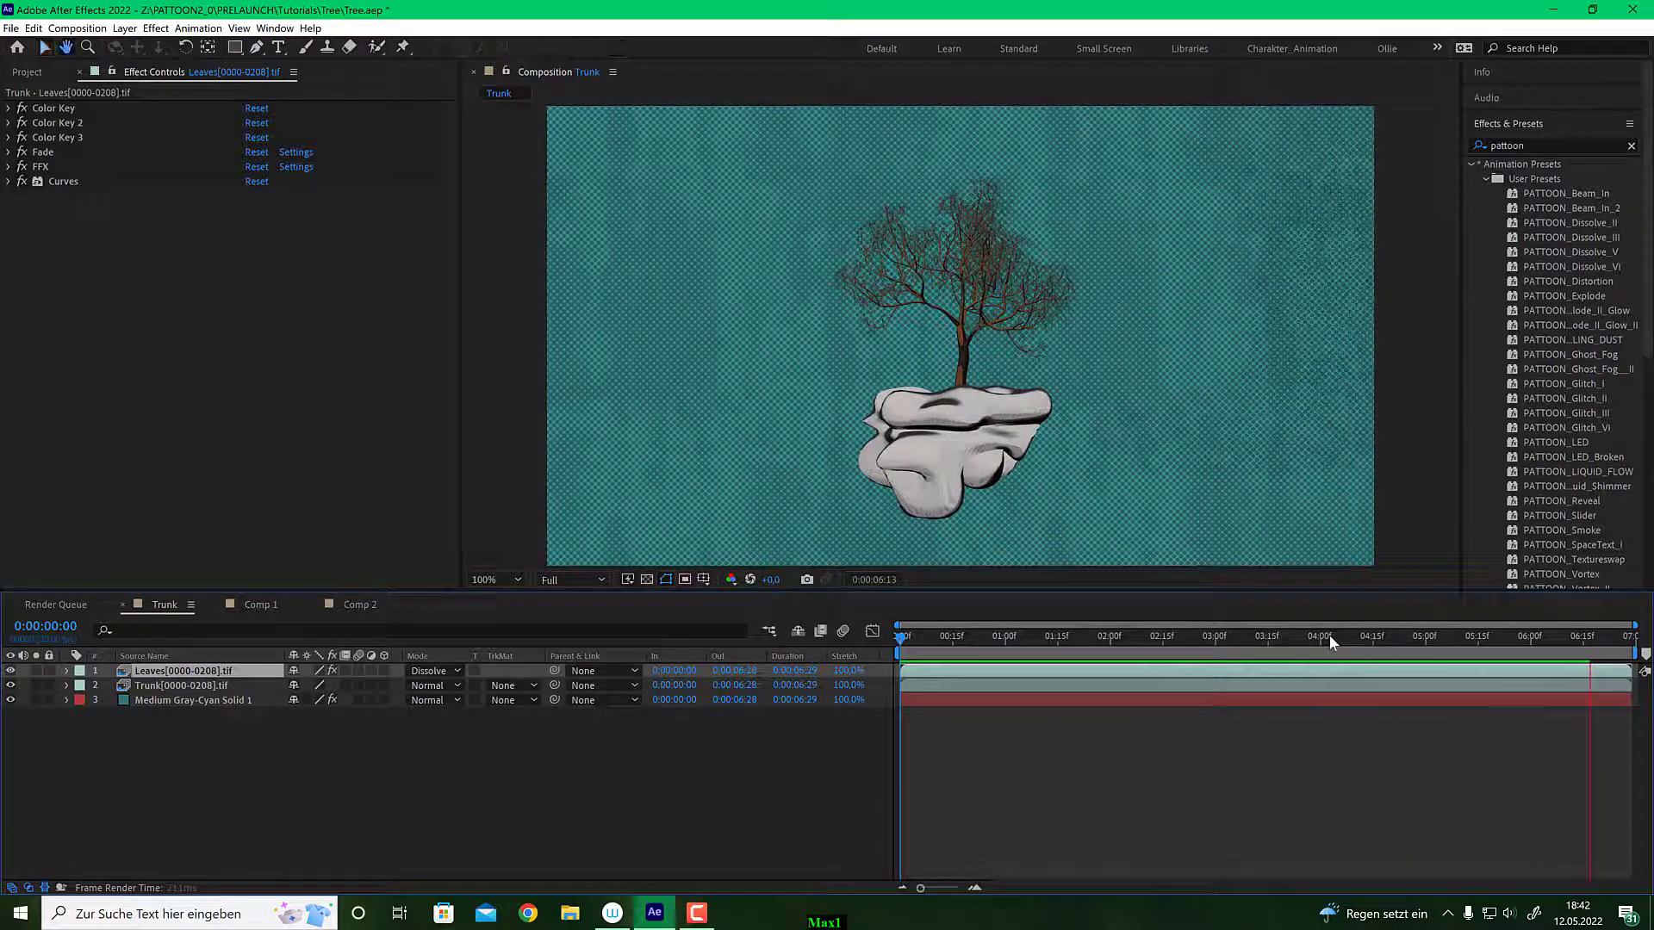
left_click_drag(1330, 636, 1152, 636)
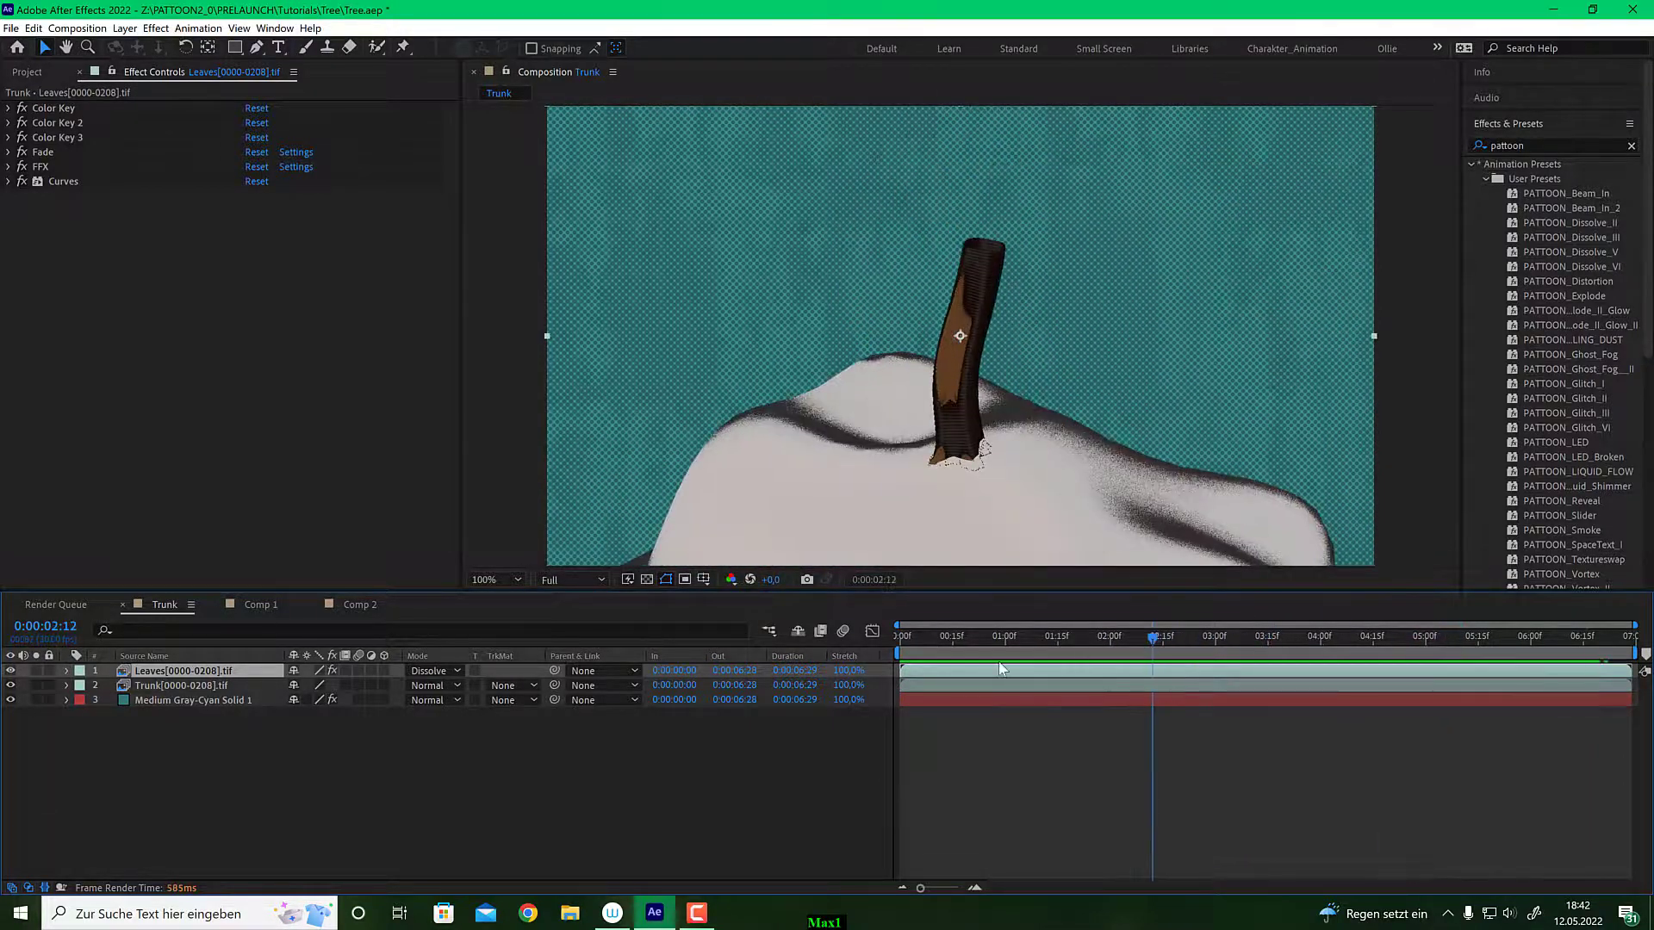
Create a new 1920×1080, 25 fps composition named Comp 3 and show the Project panel.
left_click(69, 28)
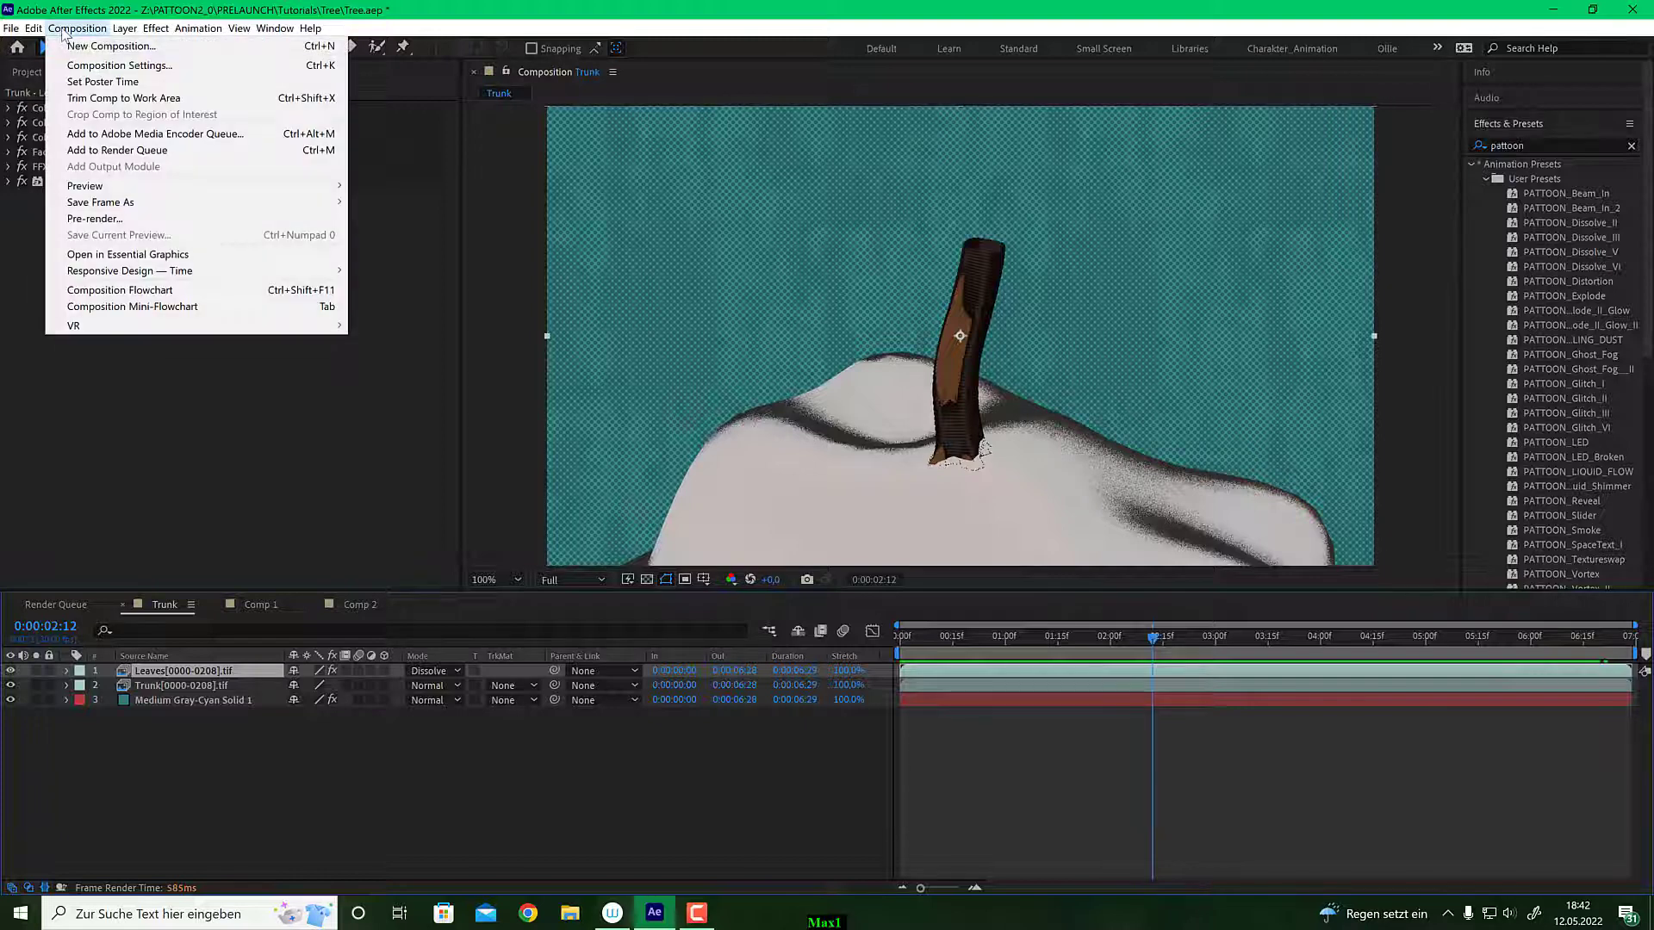
left_click(78, 48)
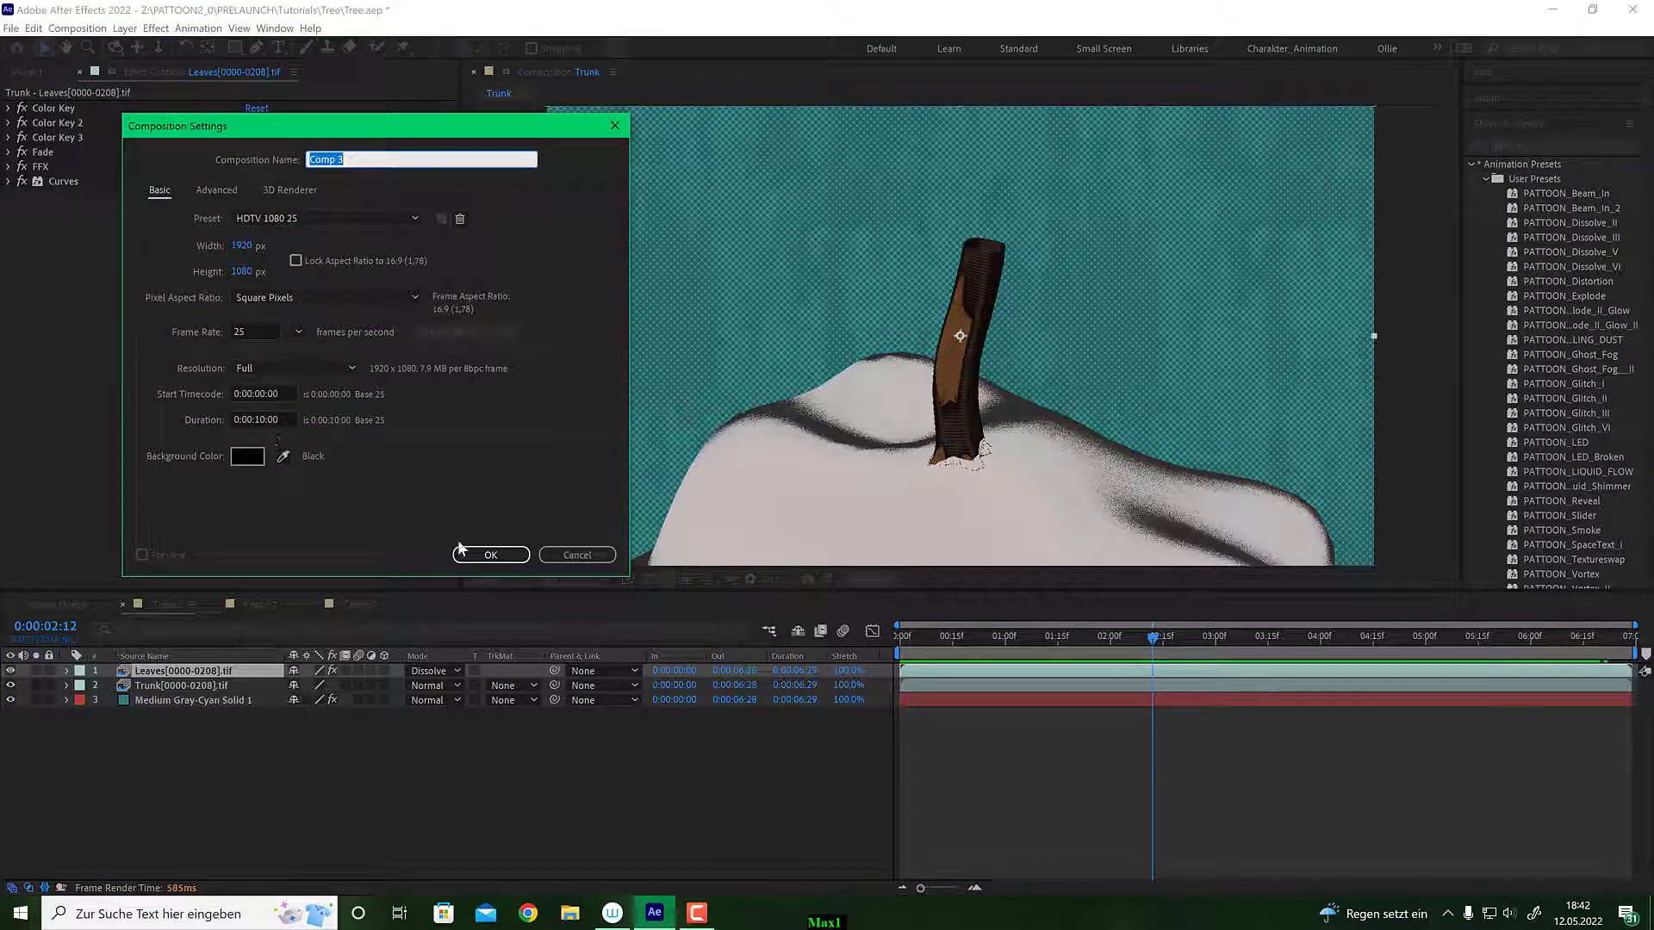
left_click(489, 555)
left_click(81, 179)
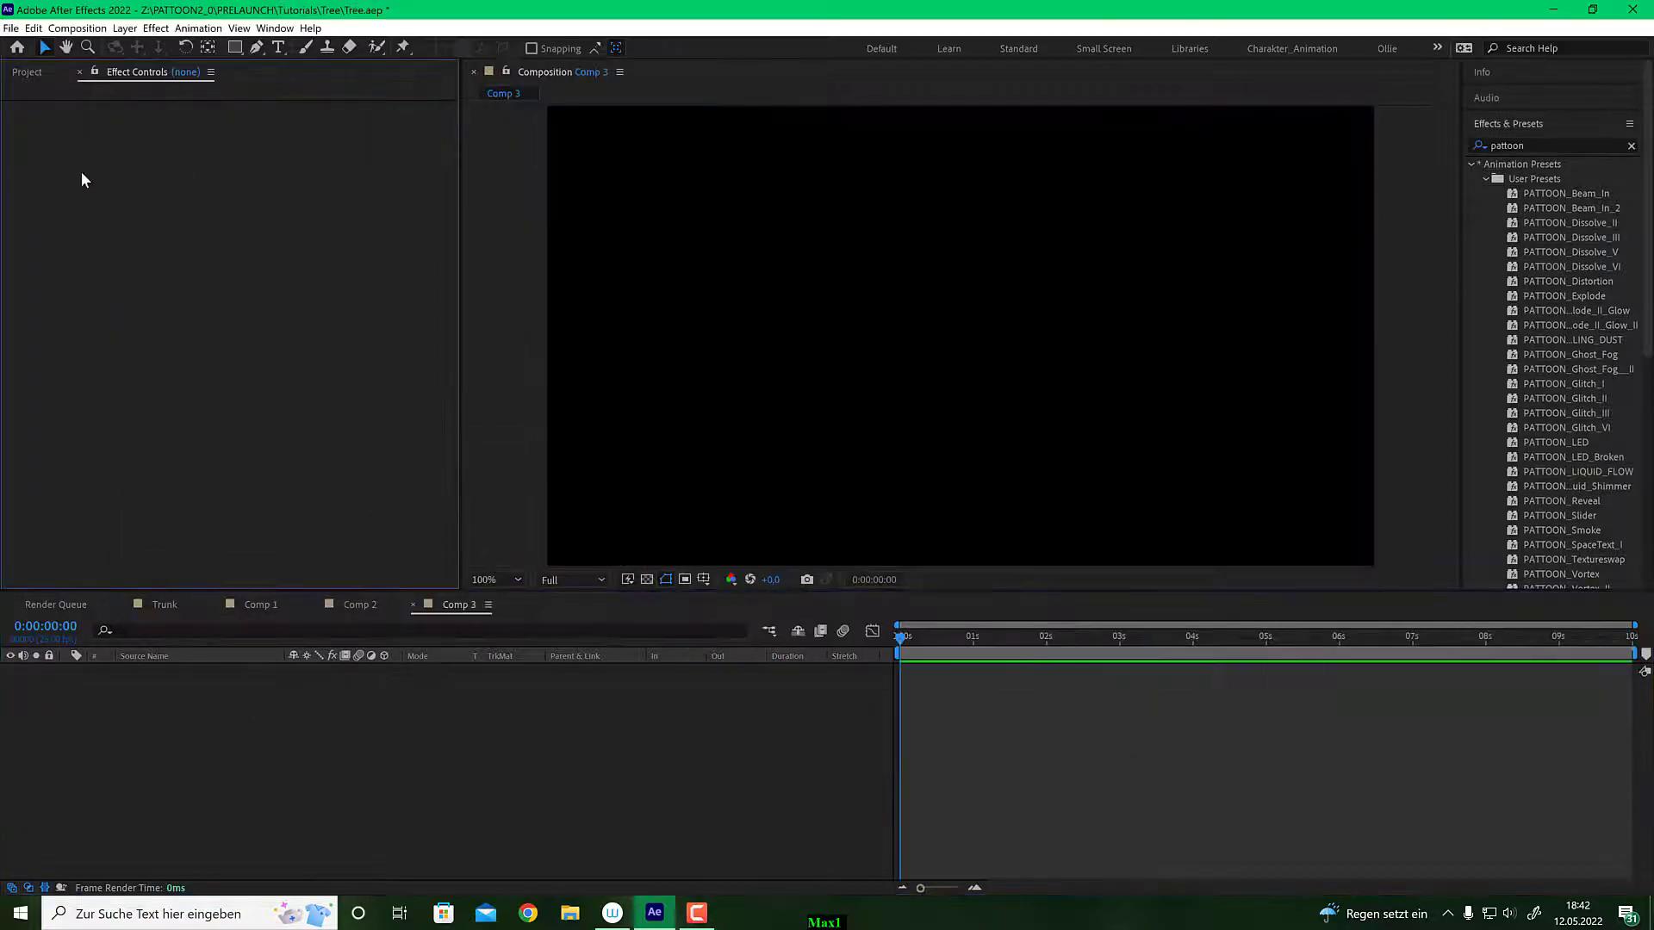
left_click(30, 75)
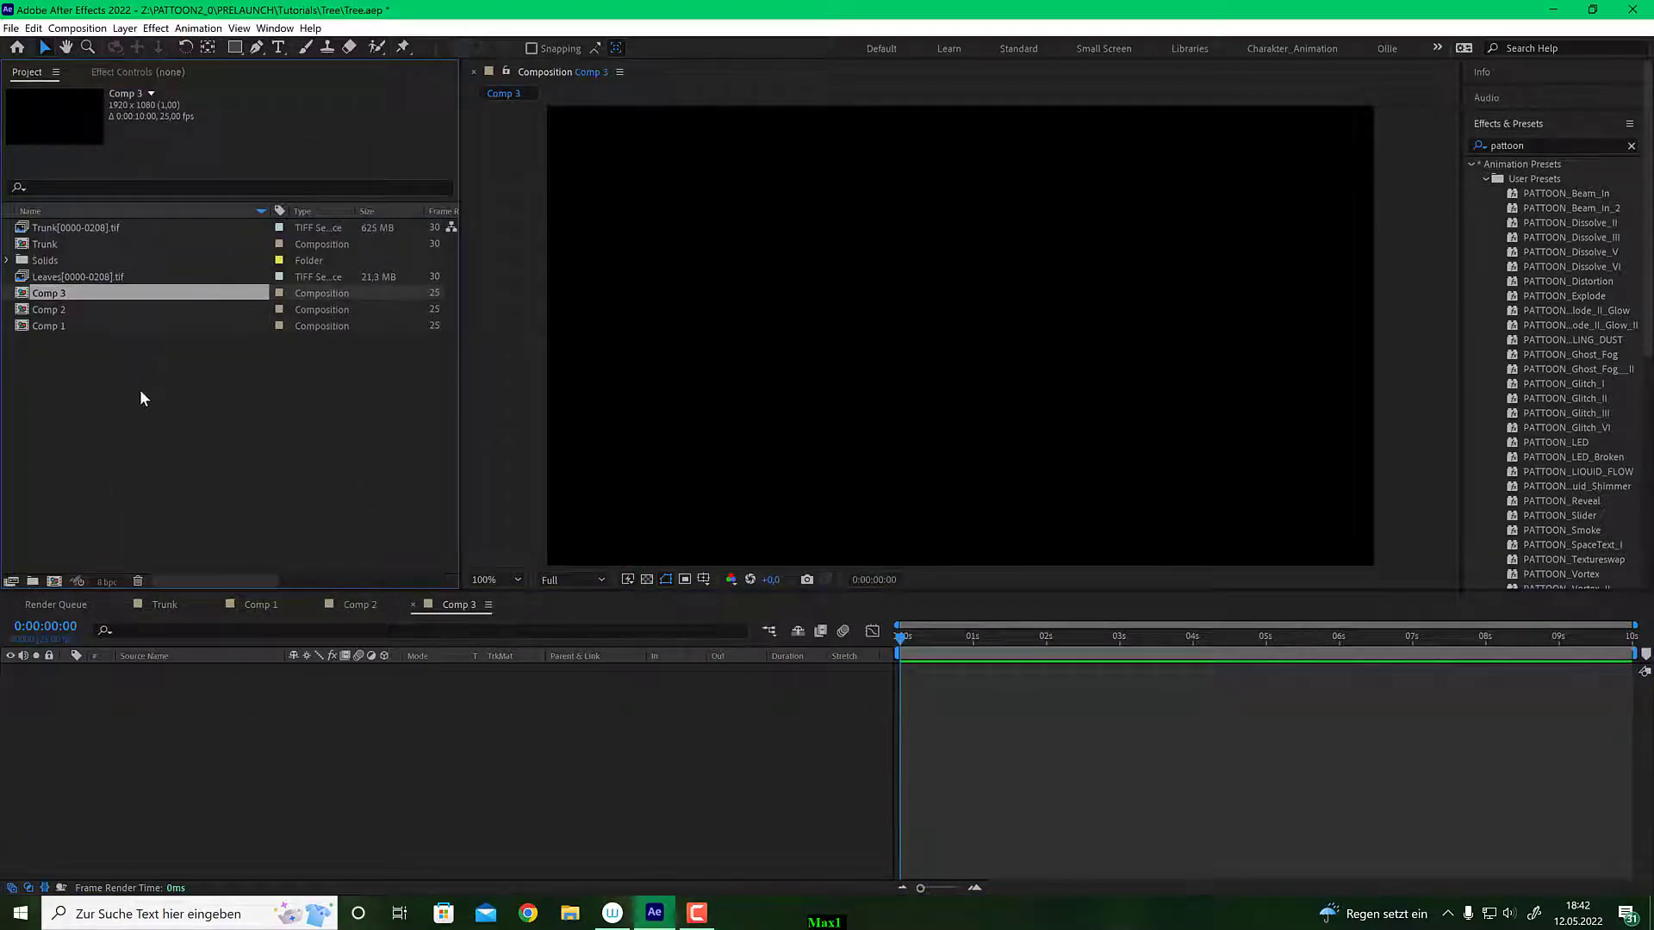
Add the Leaves and Trunk image sequences to Comp 3, scrubbing and toggling Leaves visibility to check each.
left_click_drag(74, 277, 138, 708)
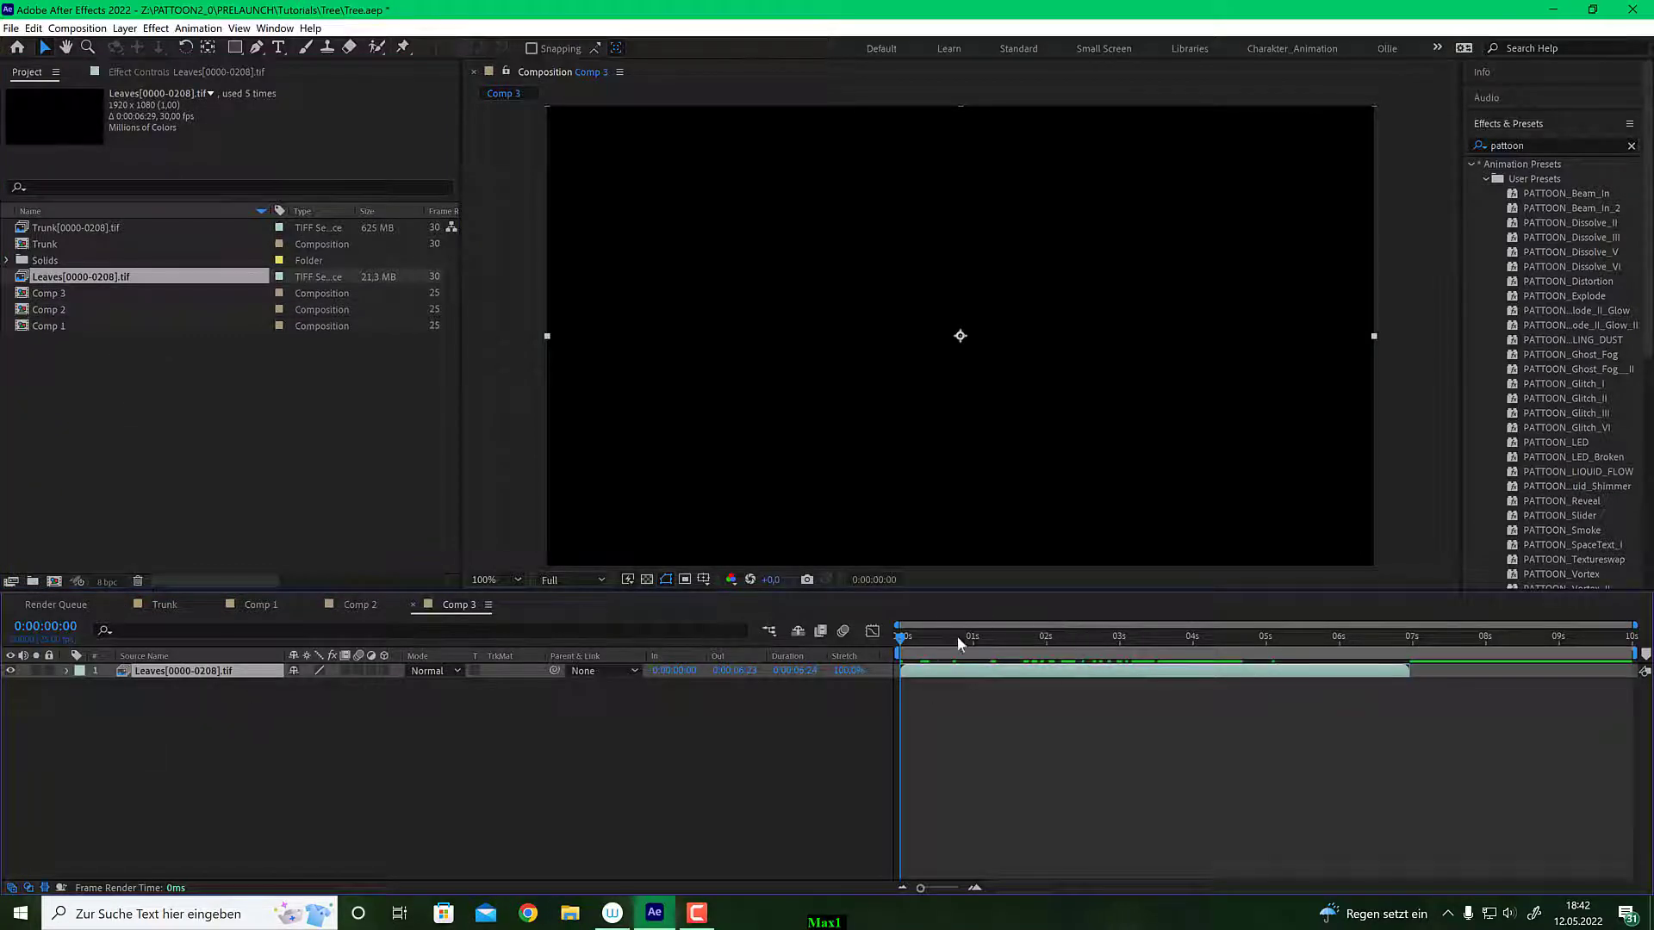
left_click_drag(958, 636, 1137, 637)
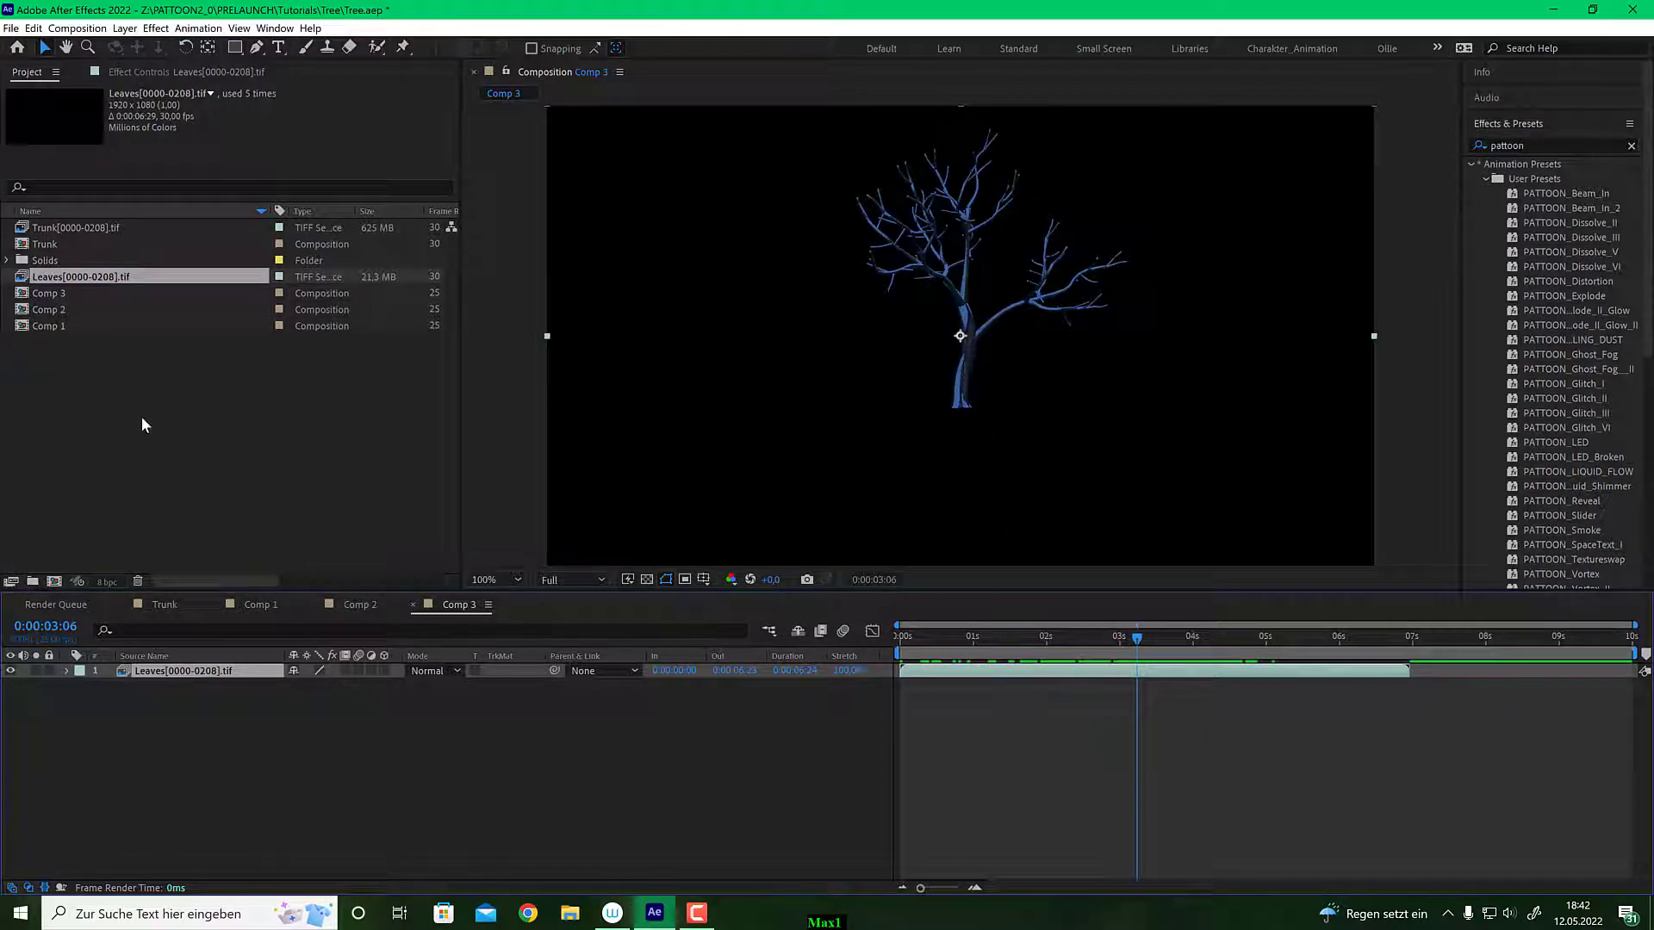
left_click_drag(73, 228, 178, 706)
mouse_move(1076, 638)
left_mouse_down()
mouse_move(961, 638)
mouse_move(1058, 638)
left_mouse_up()
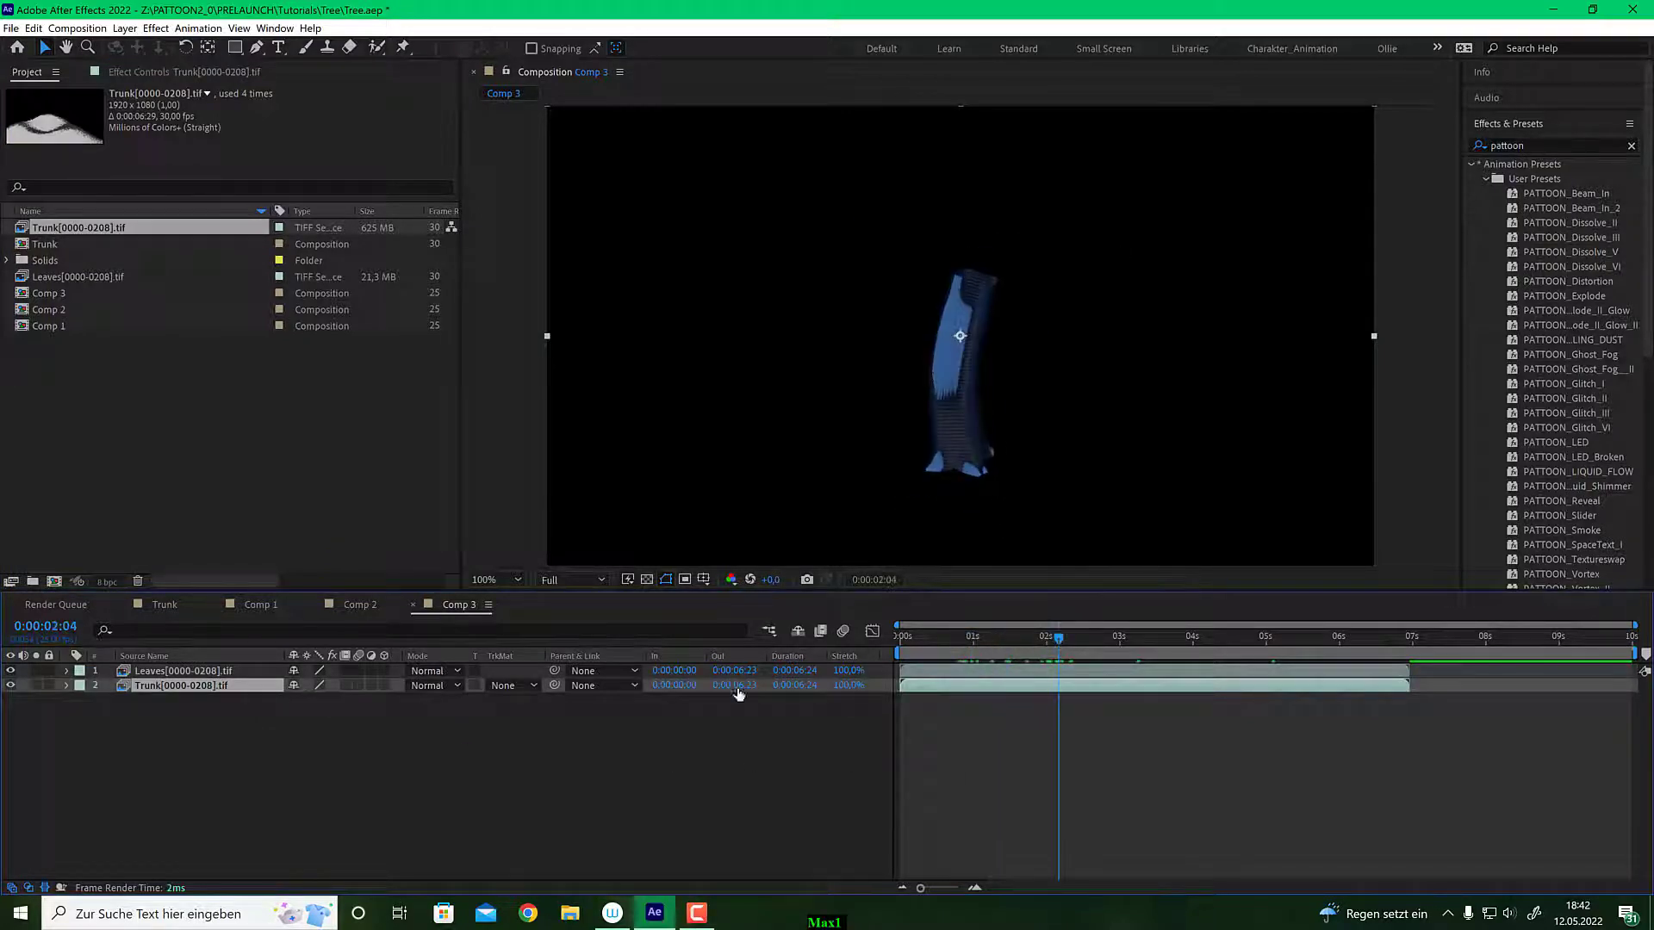
left_click(10, 670)
left_click_drag(1061, 639, 1245, 638)
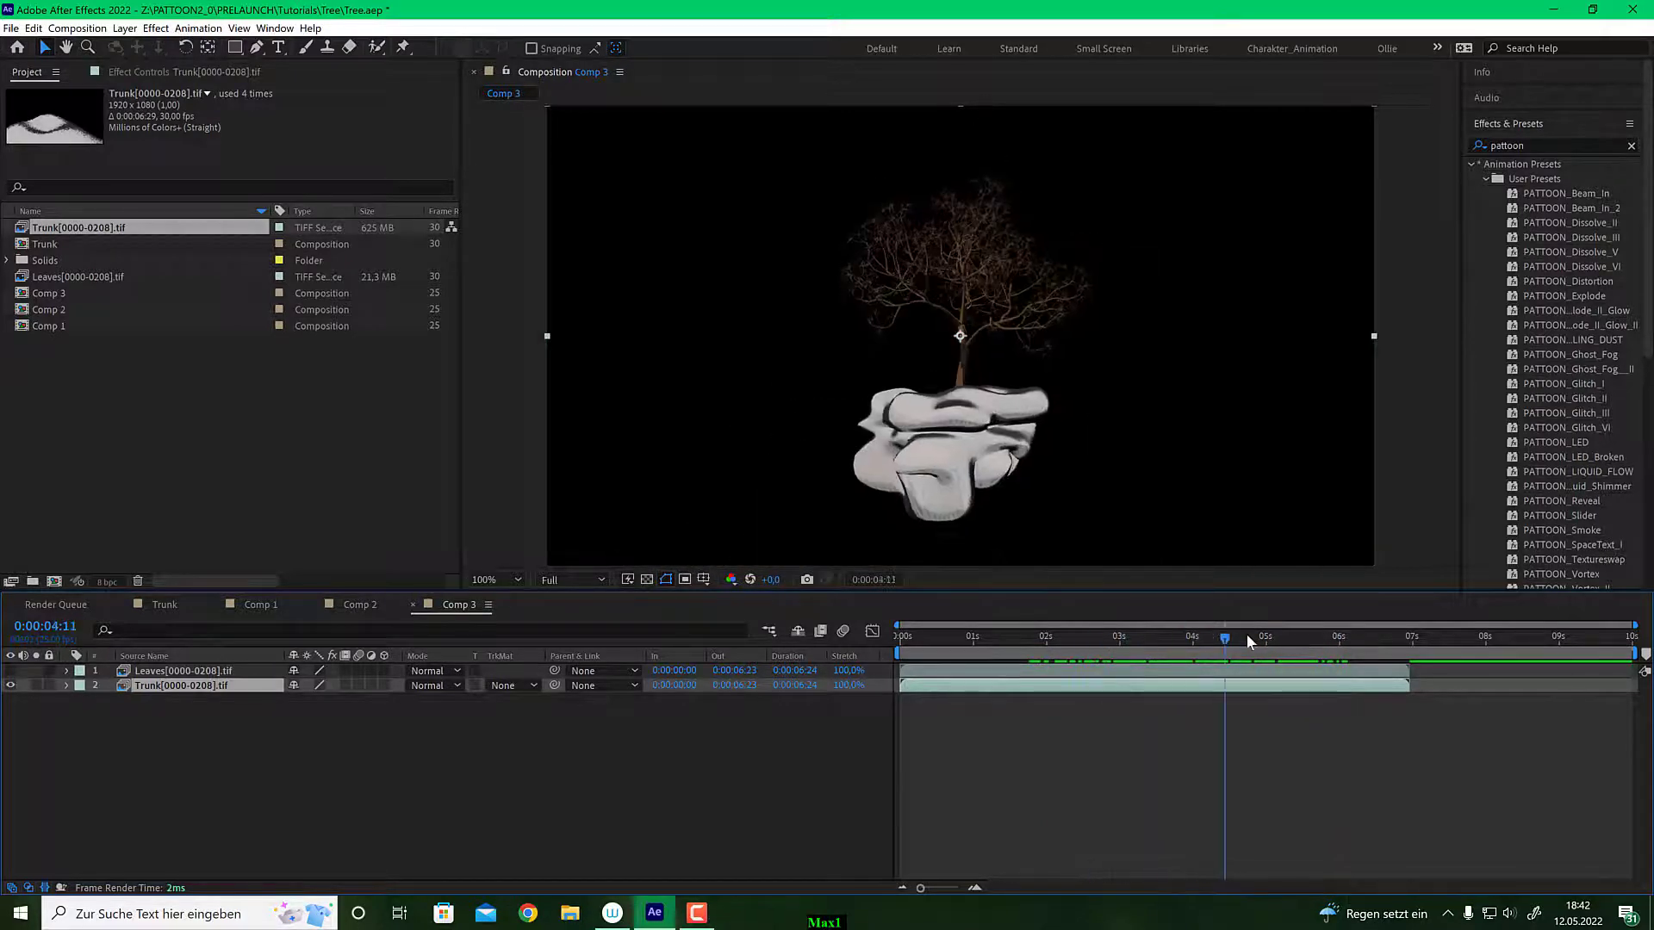
left_click(10, 670)
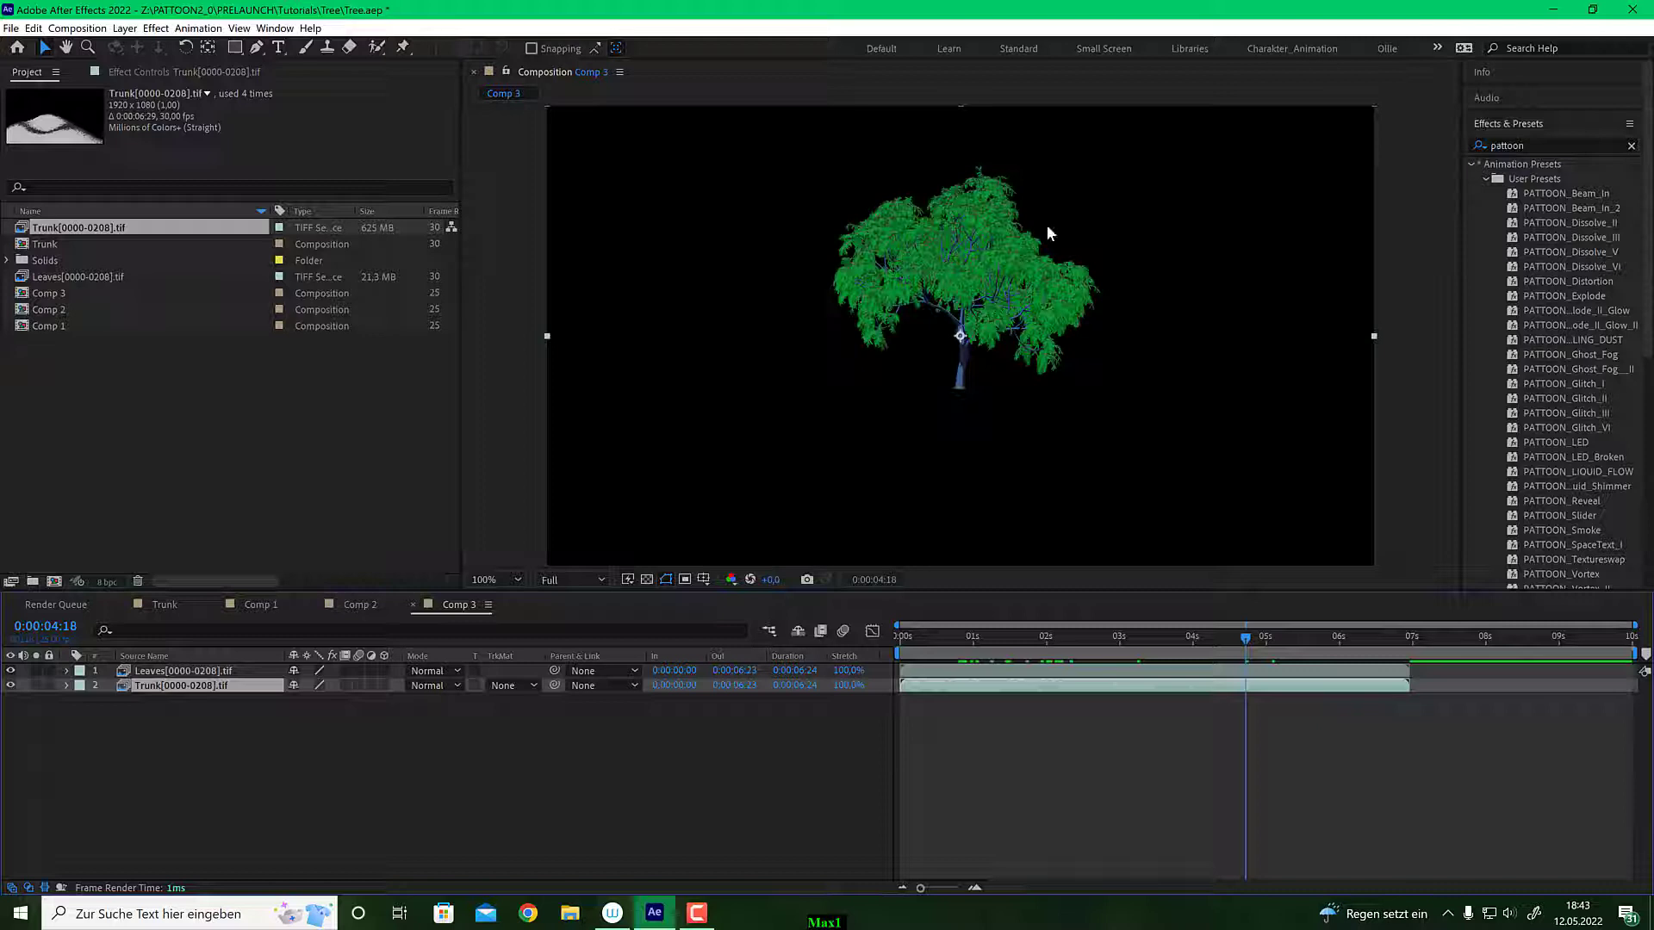
Hide the Trunk layer and apply Linear Color Key to the Leaves layer.
left_click(10, 685)
left_click(185, 671)
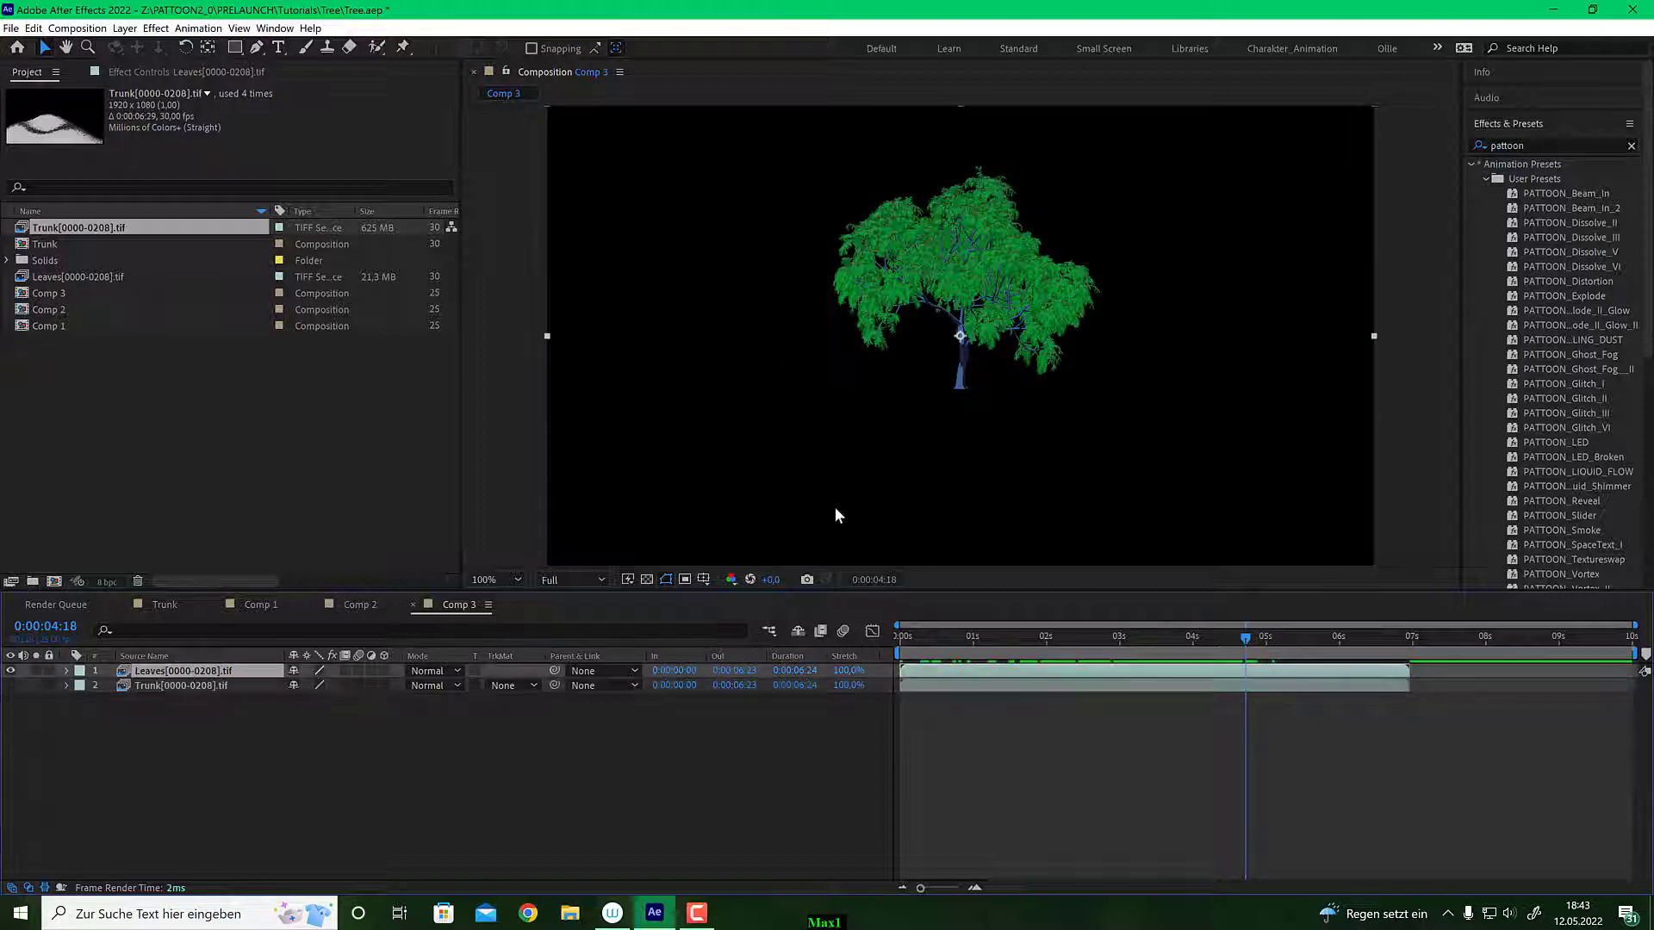
left_click(1535, 145)
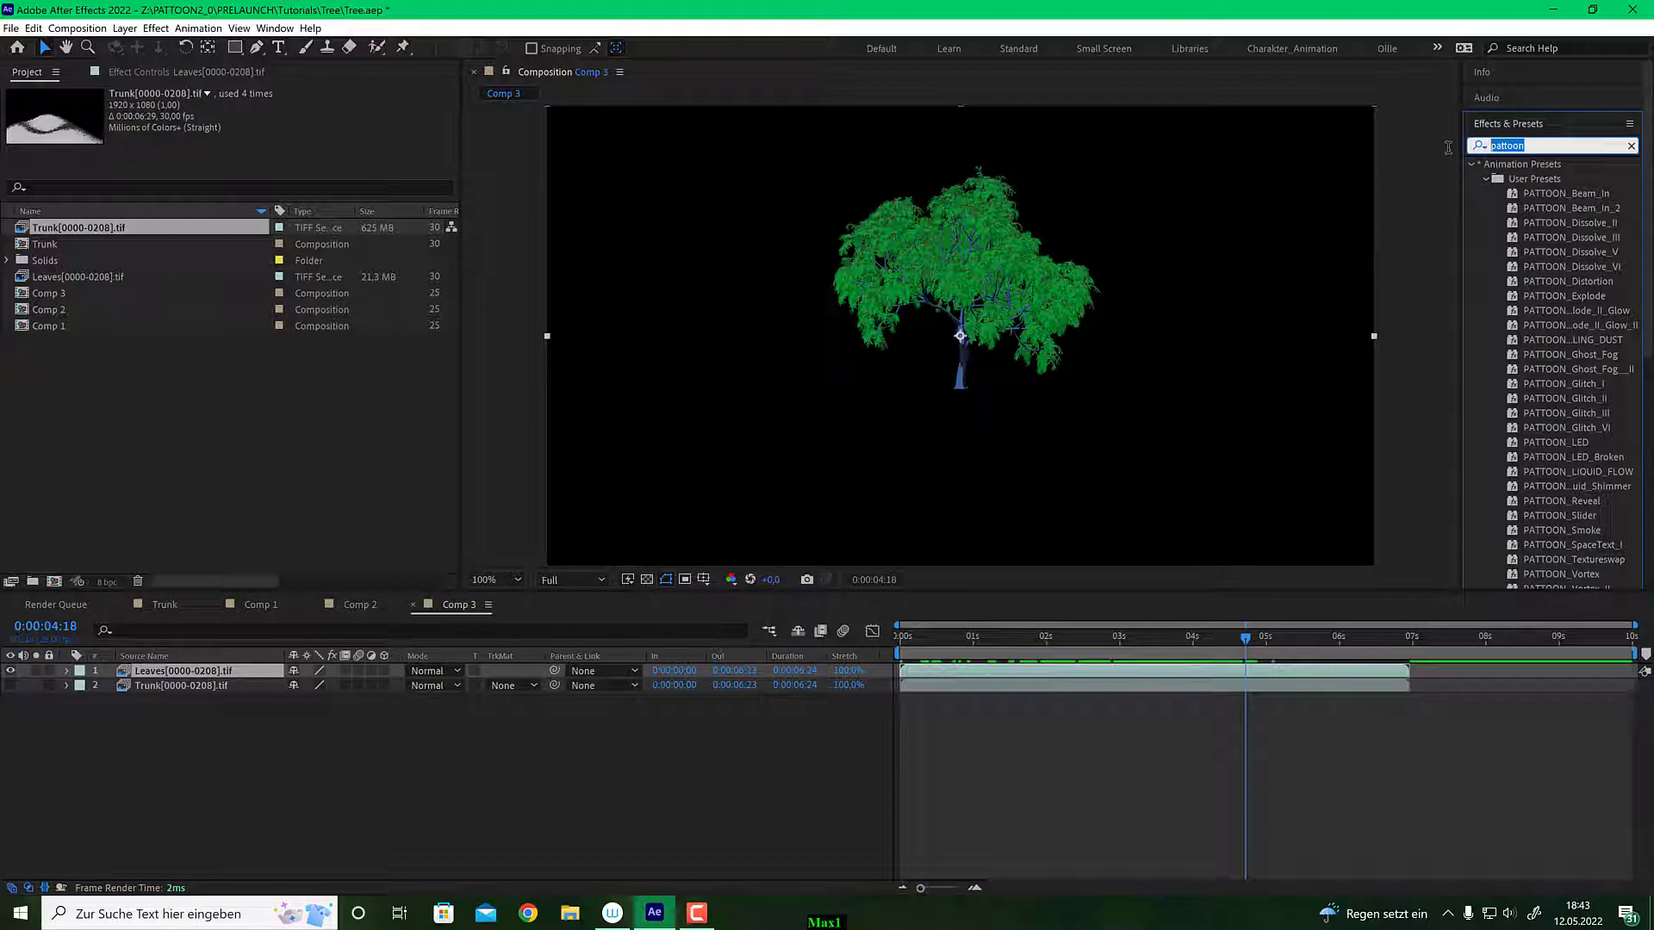
type("linear")
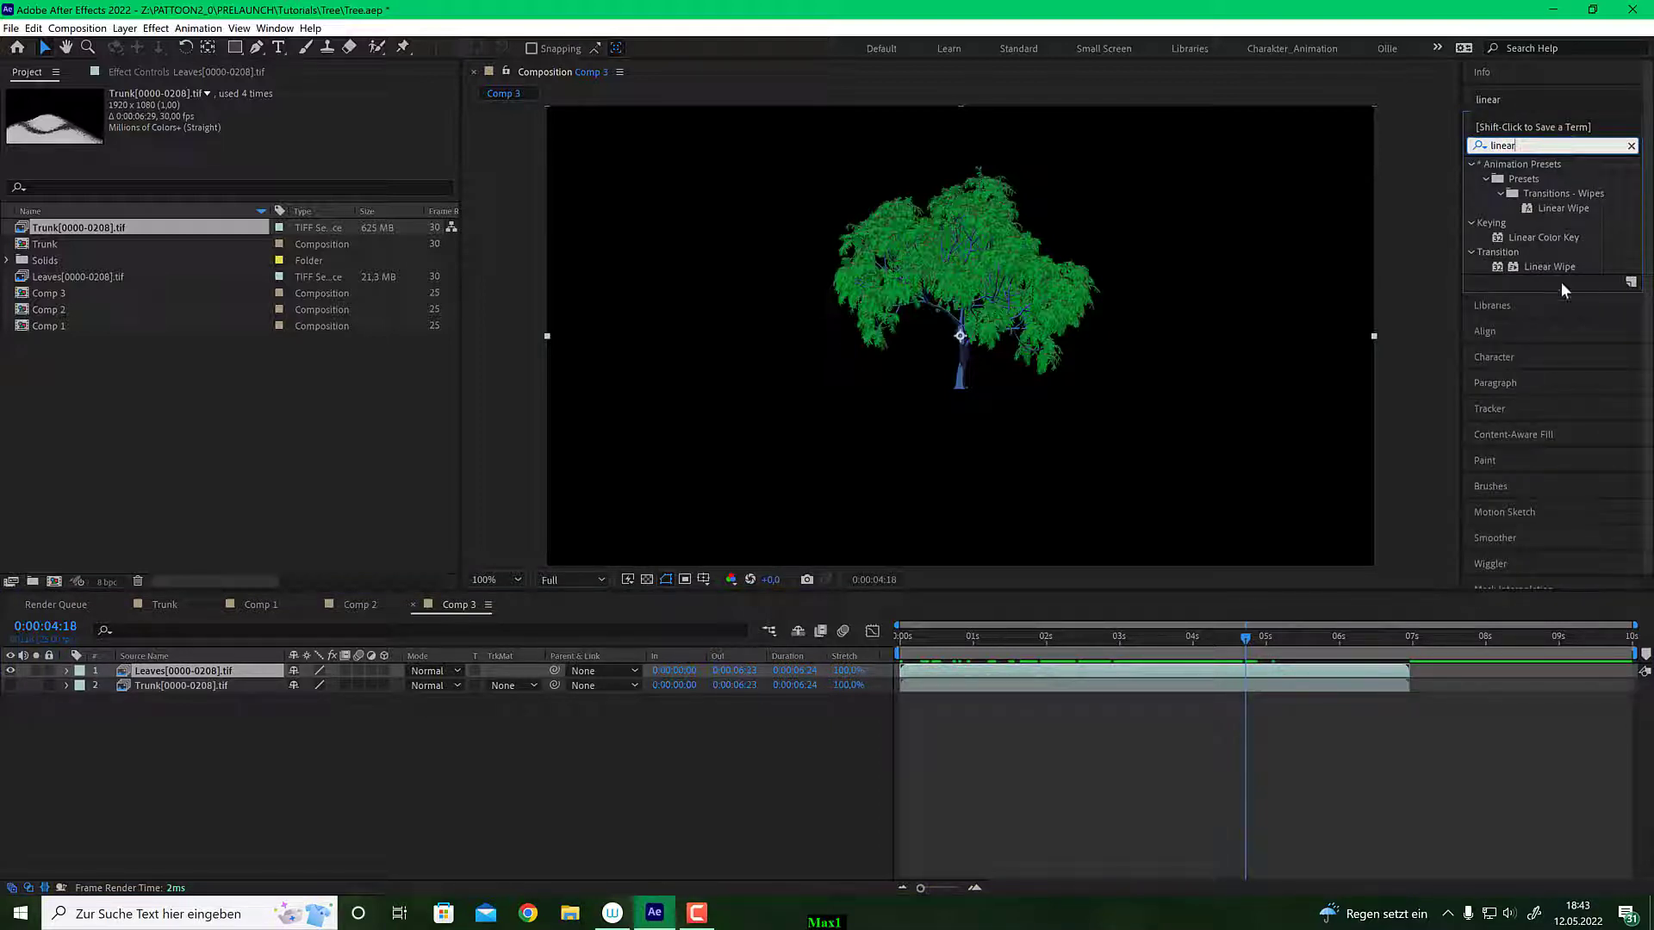
left_click_drag(1554, 237, 307, 676)
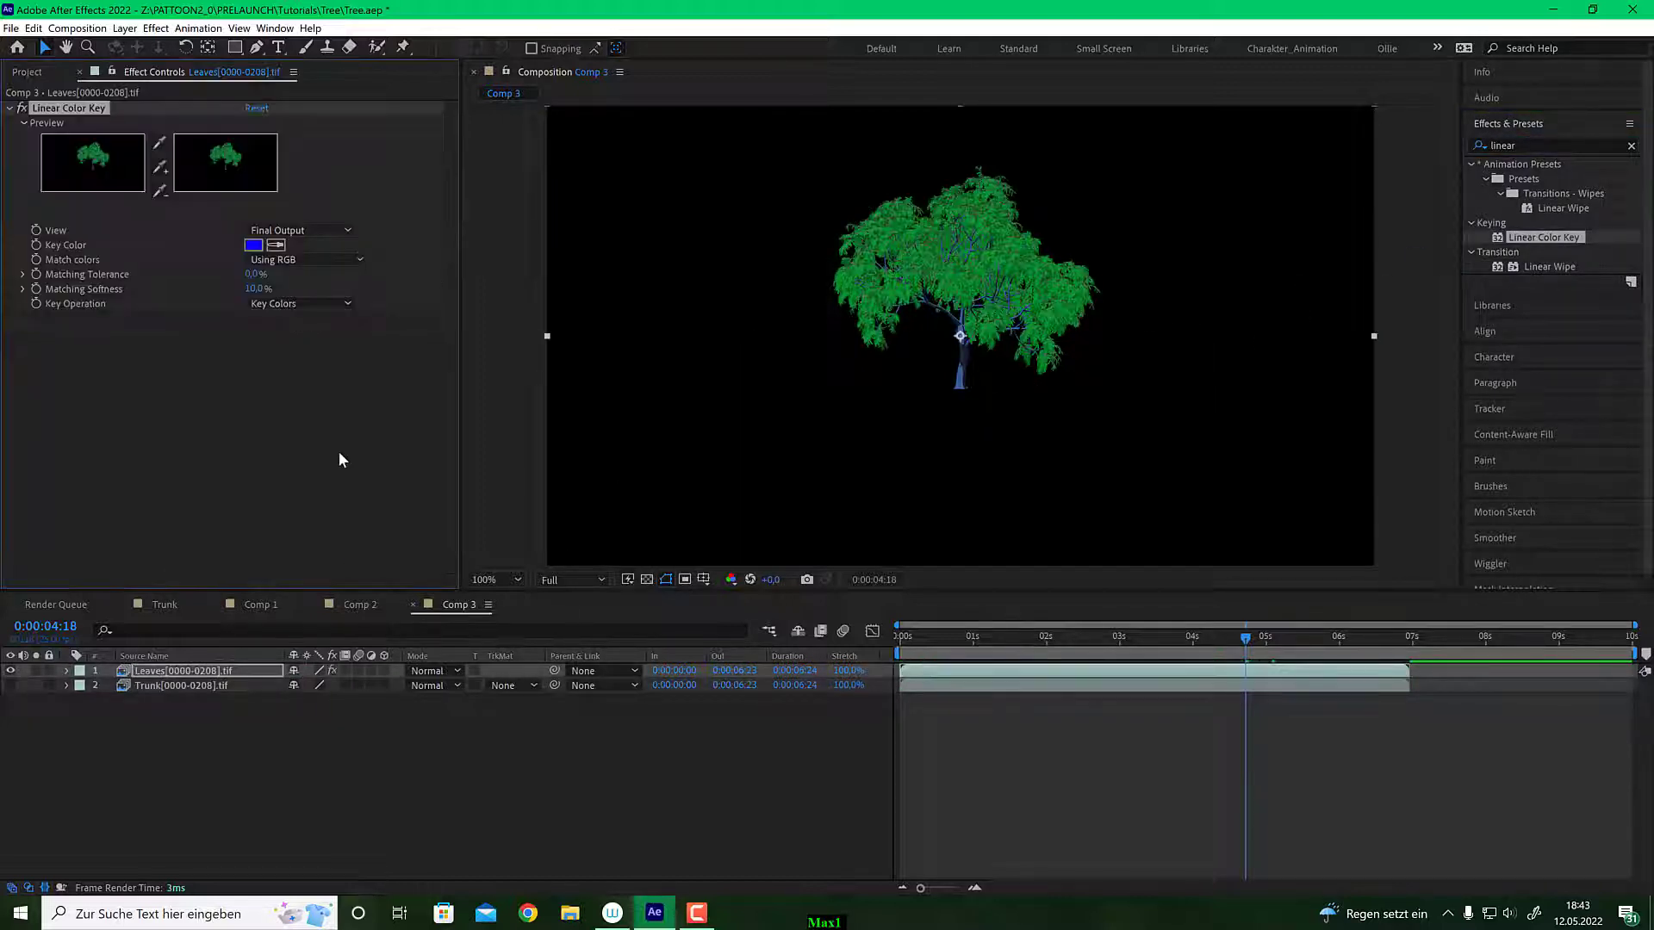
Sample the blue trunk as the key colour and show transparency as a checkerboard.
key("period")
key("period")
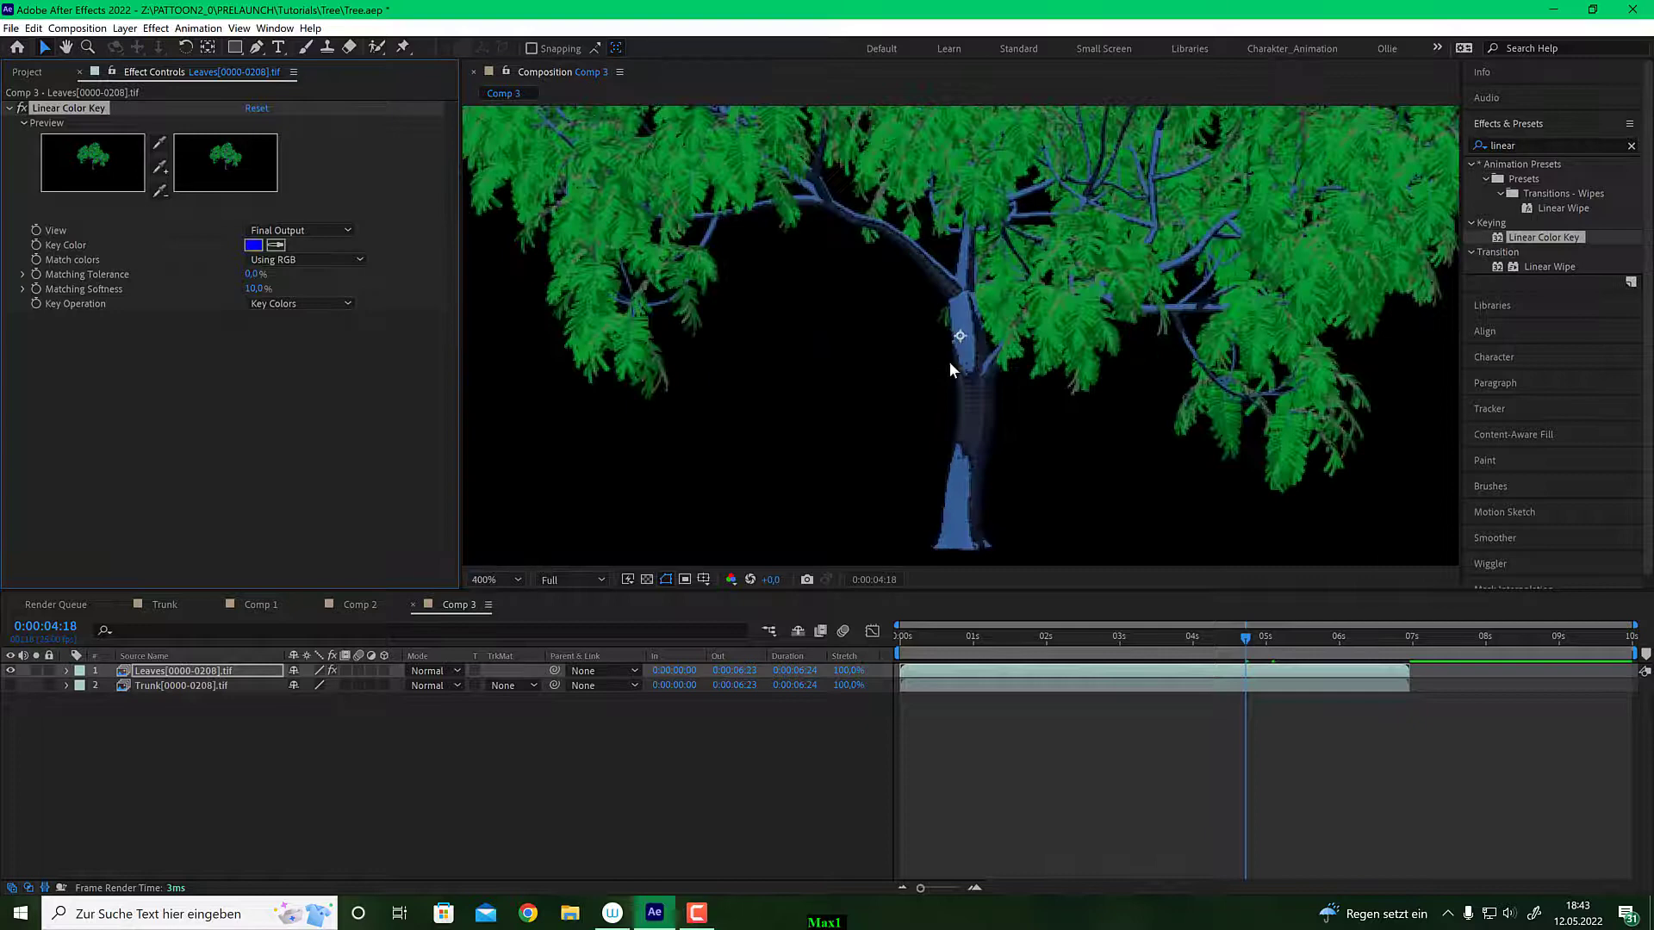
left_click(278, 244)
left_click(963, 305)
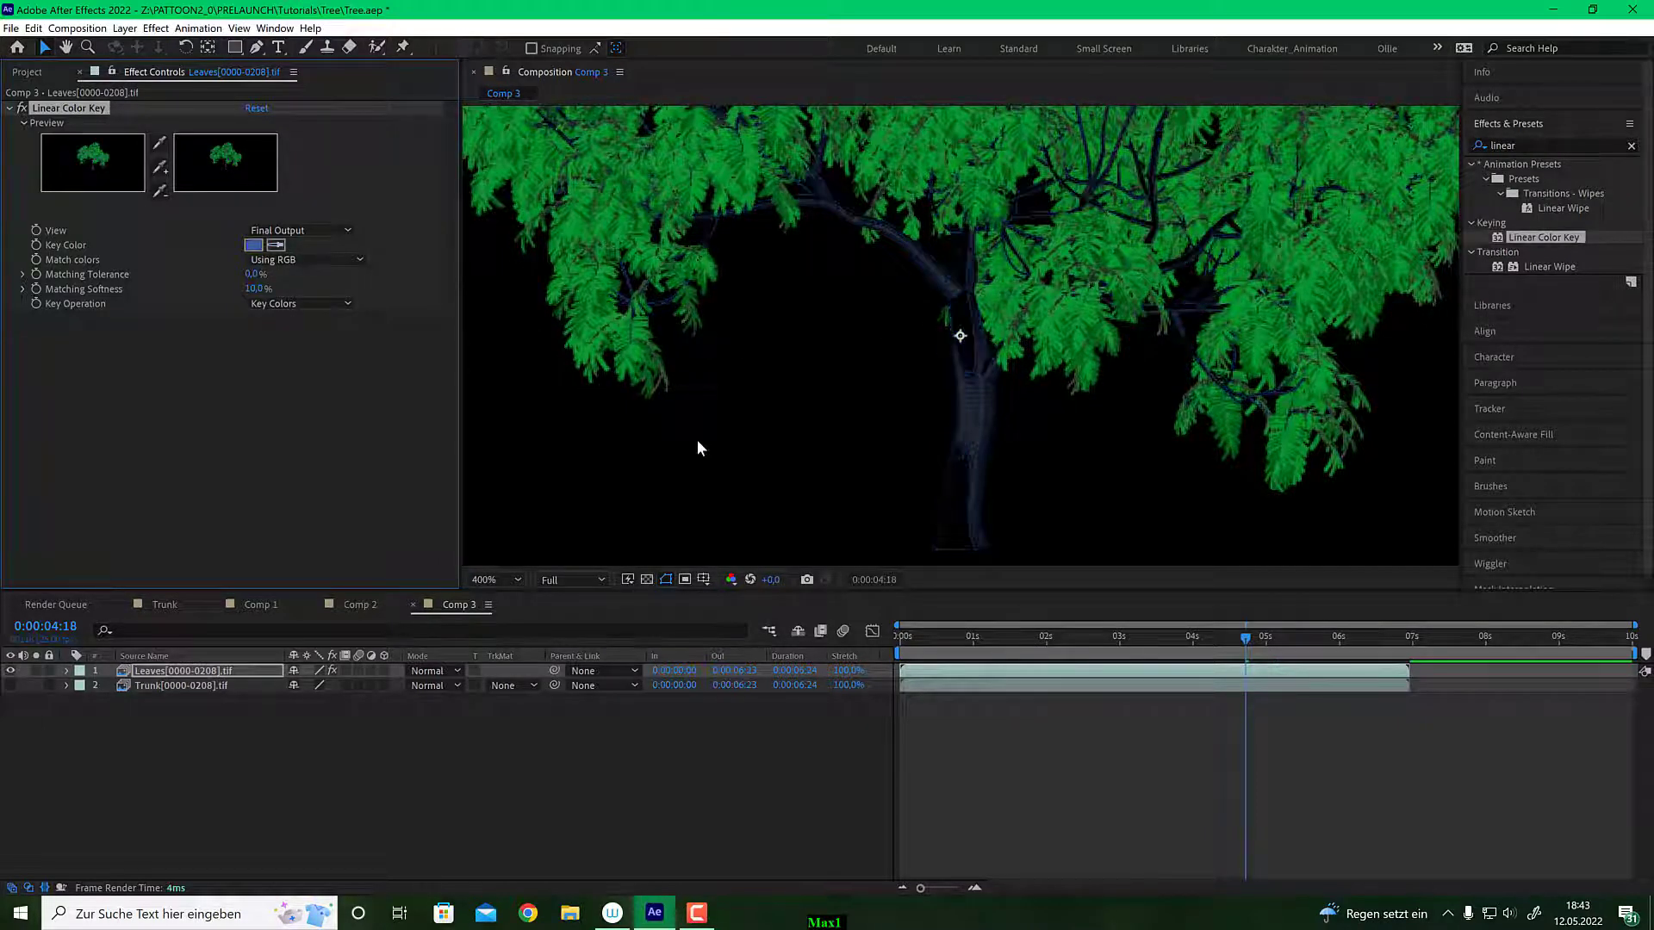
left_click(648, 579)
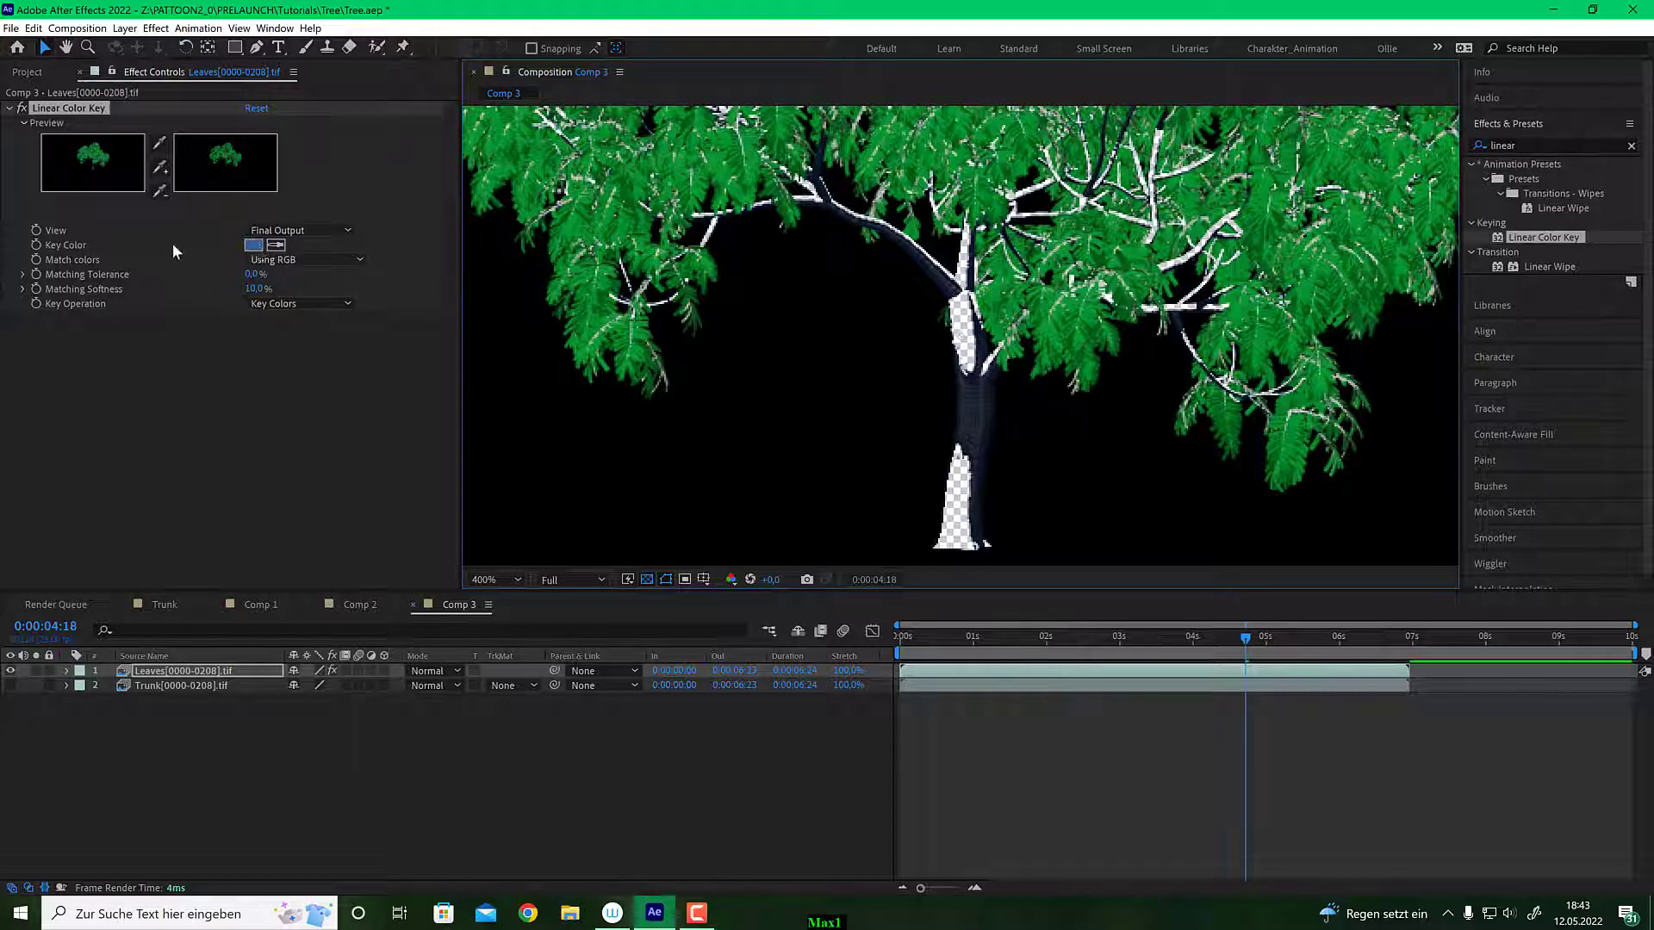
Duplicate the Linear Color Key to remove the black background at 19% Matching Tolerance.
left_click(84, 110)
key("ctrl+d")
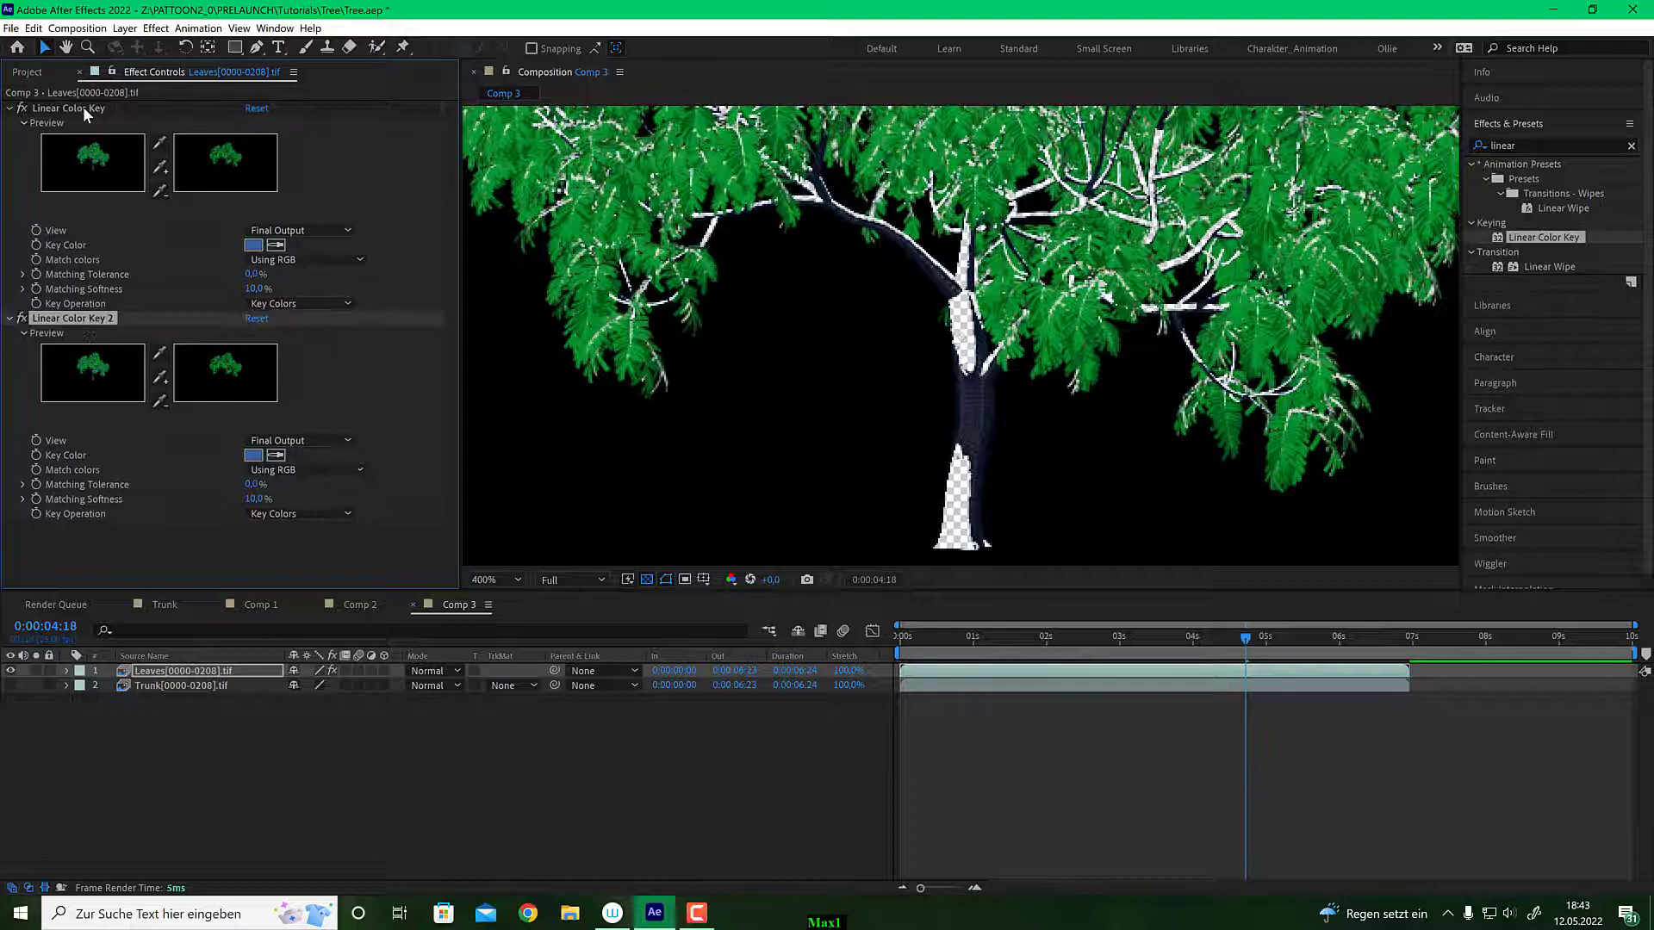
left_click(276, 455)
left_click(785, 430)
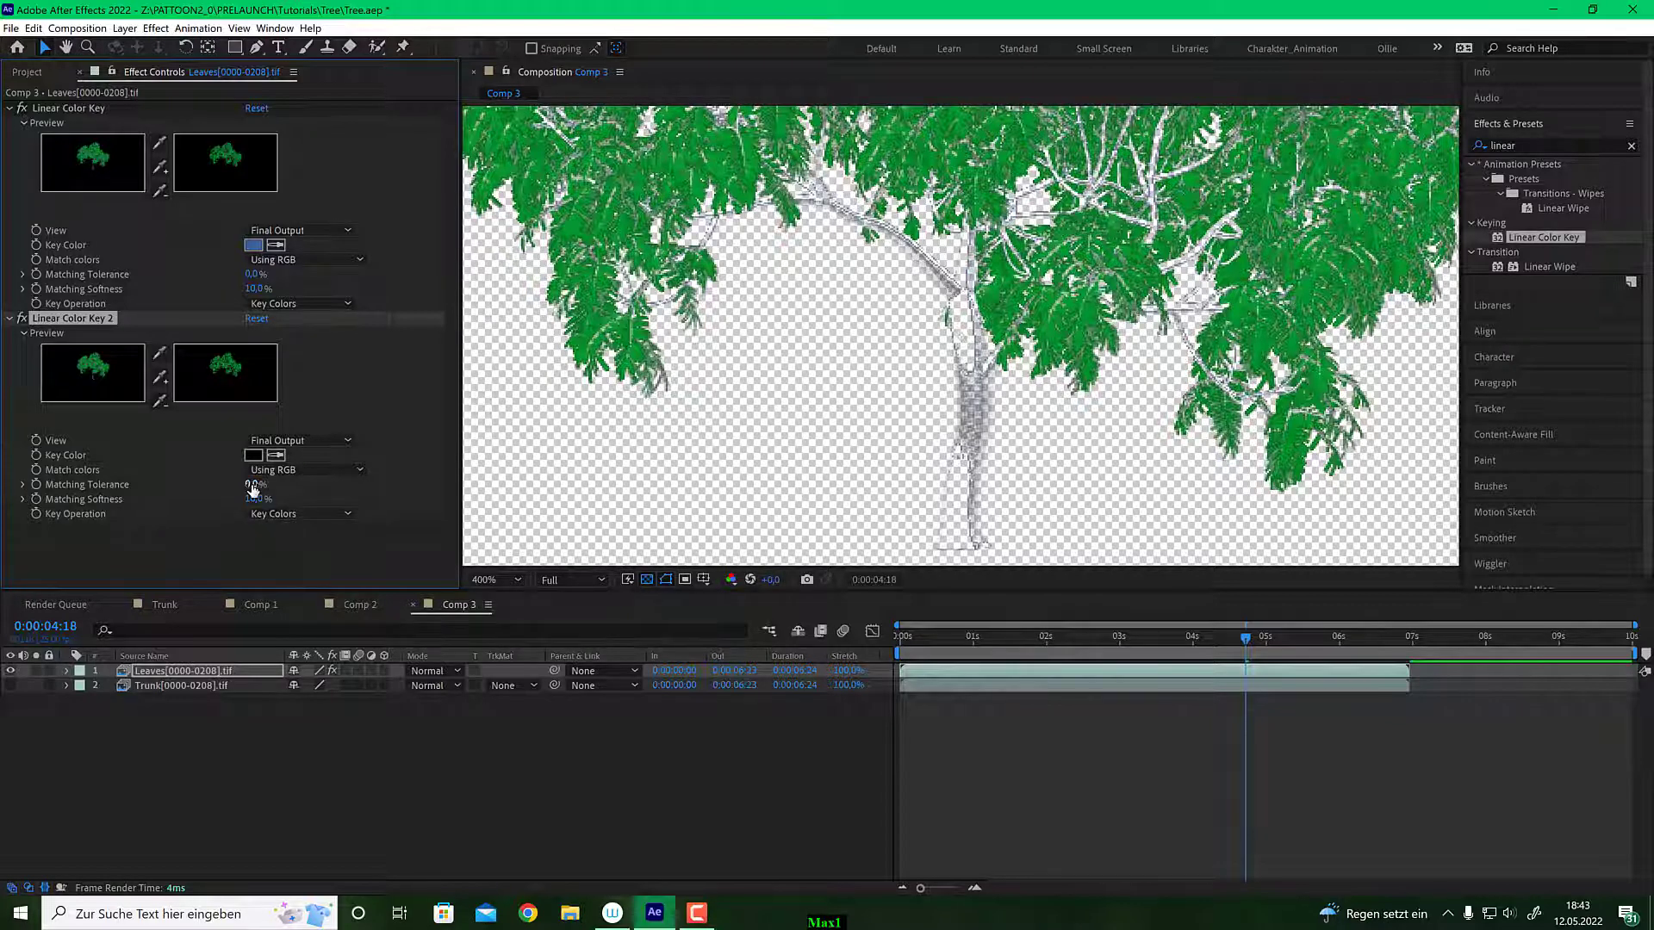
left_click_drag(252, 488, 261, 485)
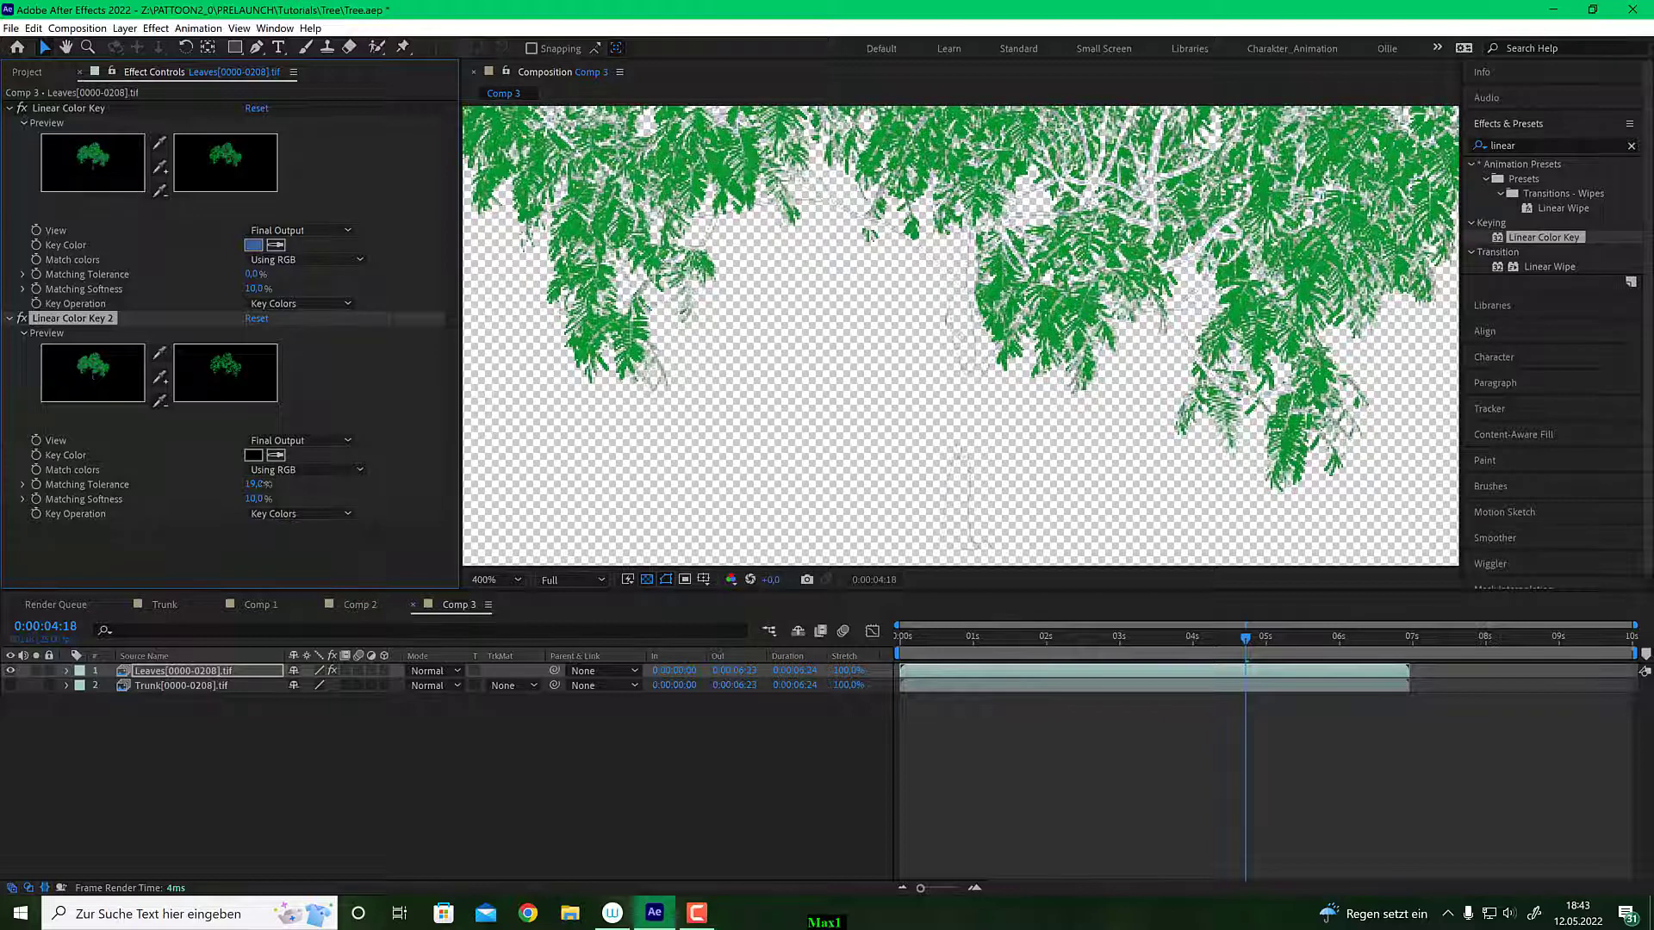
Zoom out and compare the layers by toggling Trunk visibility and soloing Leaves and Trunk.
key("comma")
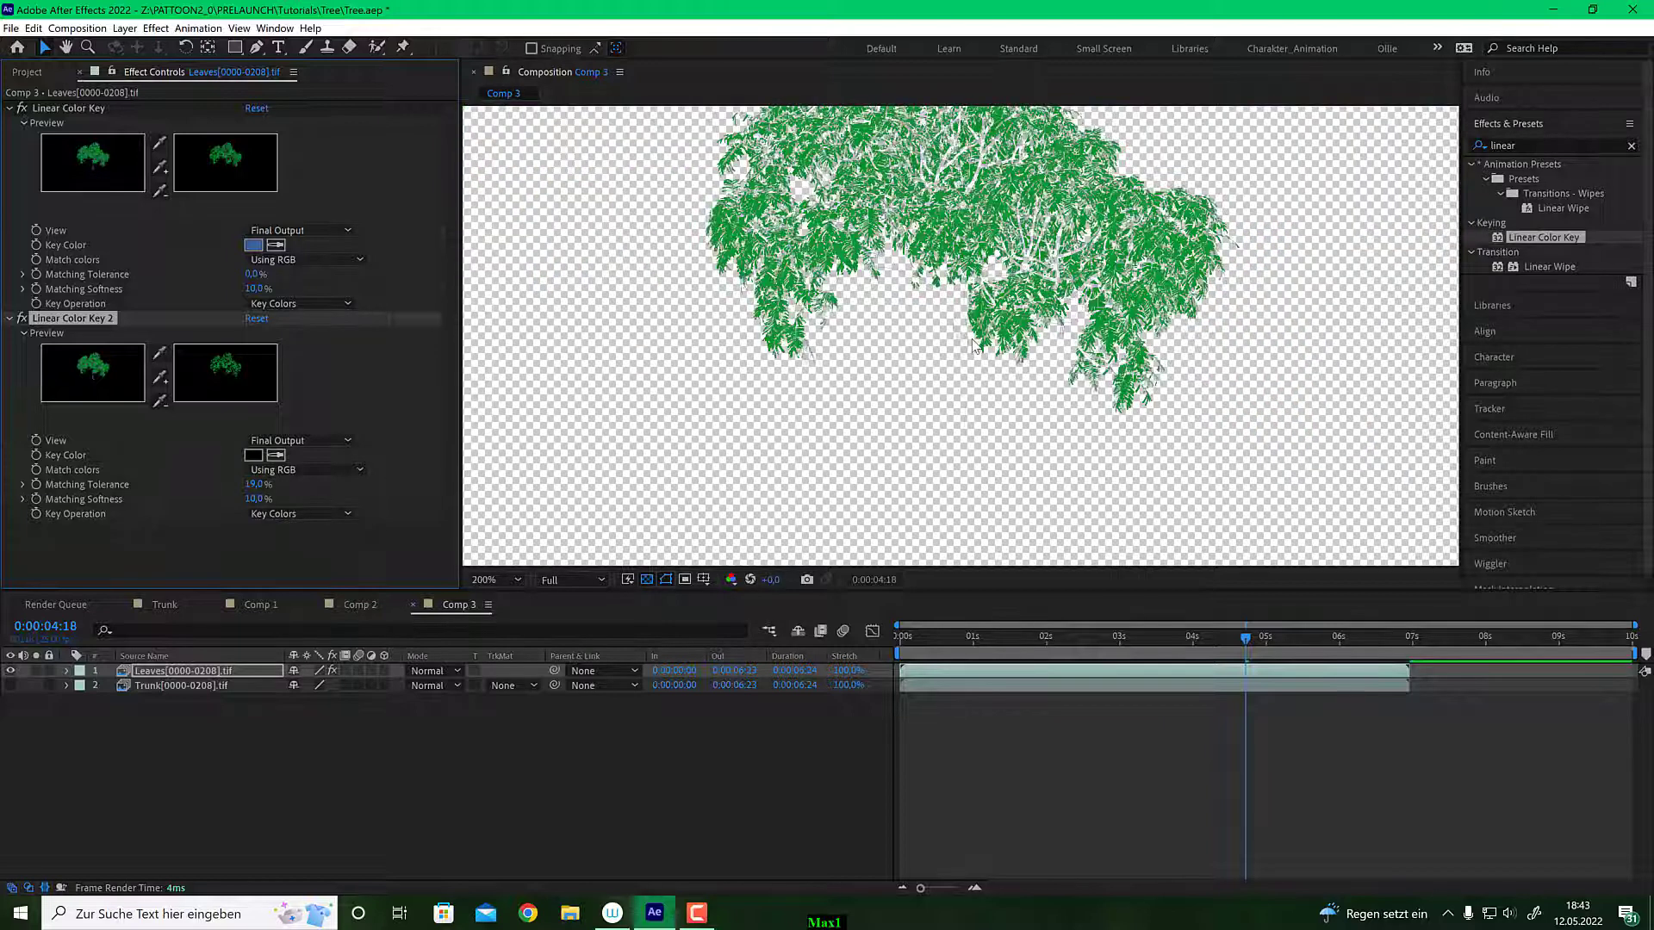
left_click(11, 686)
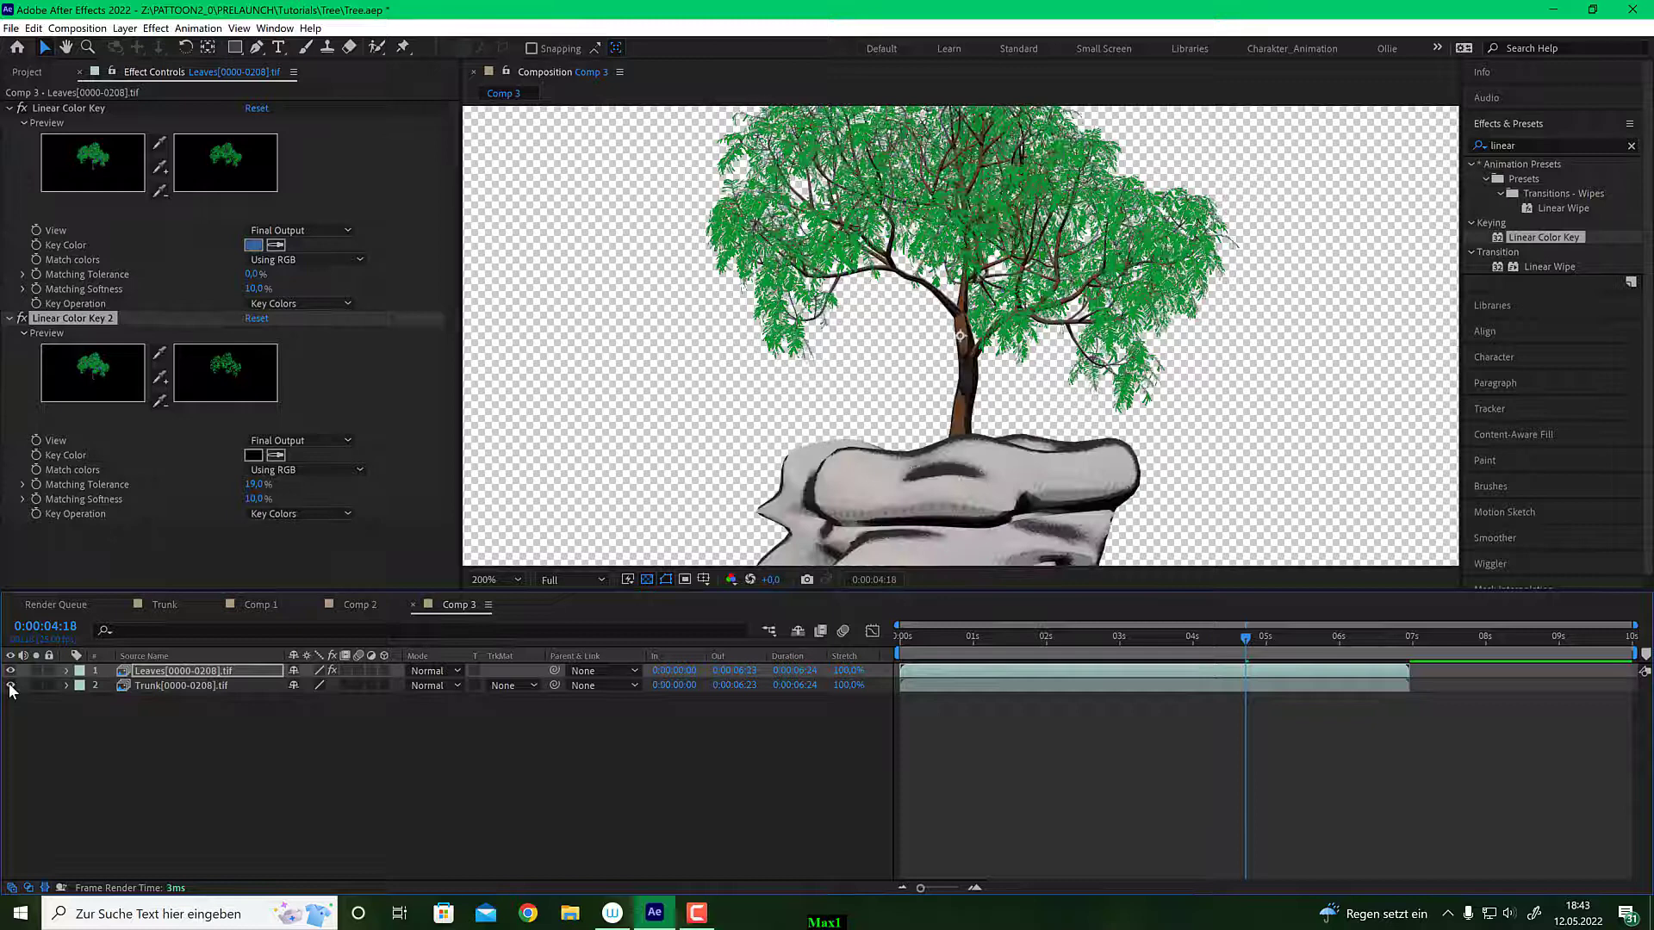
left_click(10, 686)
left_click(11, 686)
left_click(36, 671)
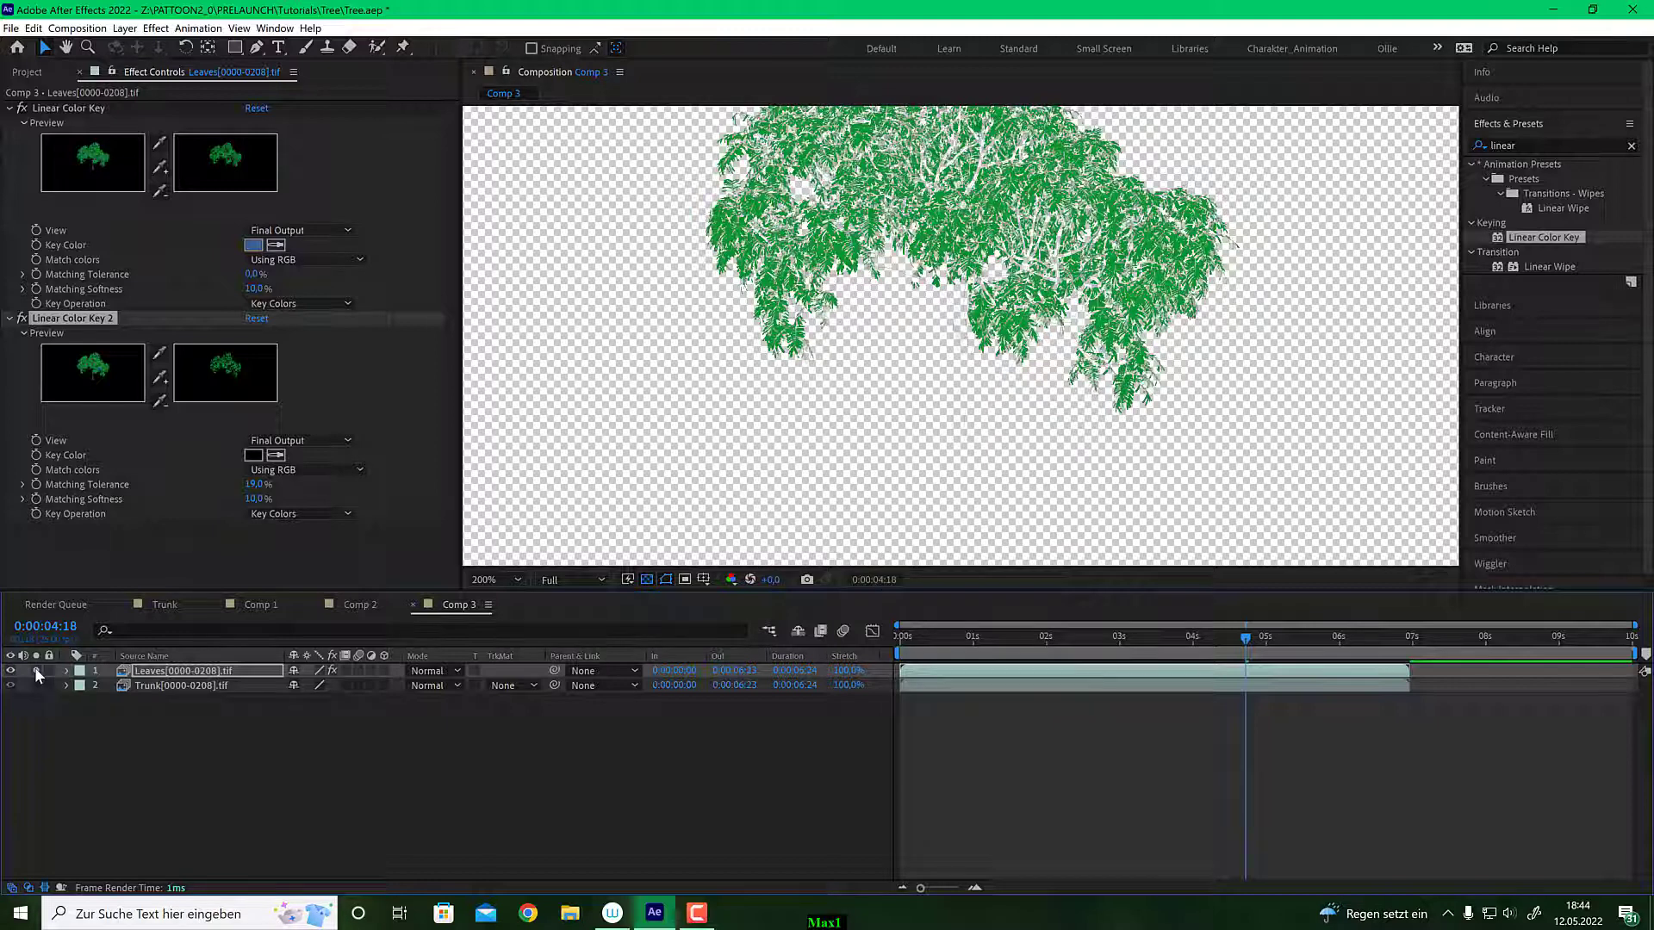
left_click(36, 671)
left_click(36, 686)
left_click(37, 686)
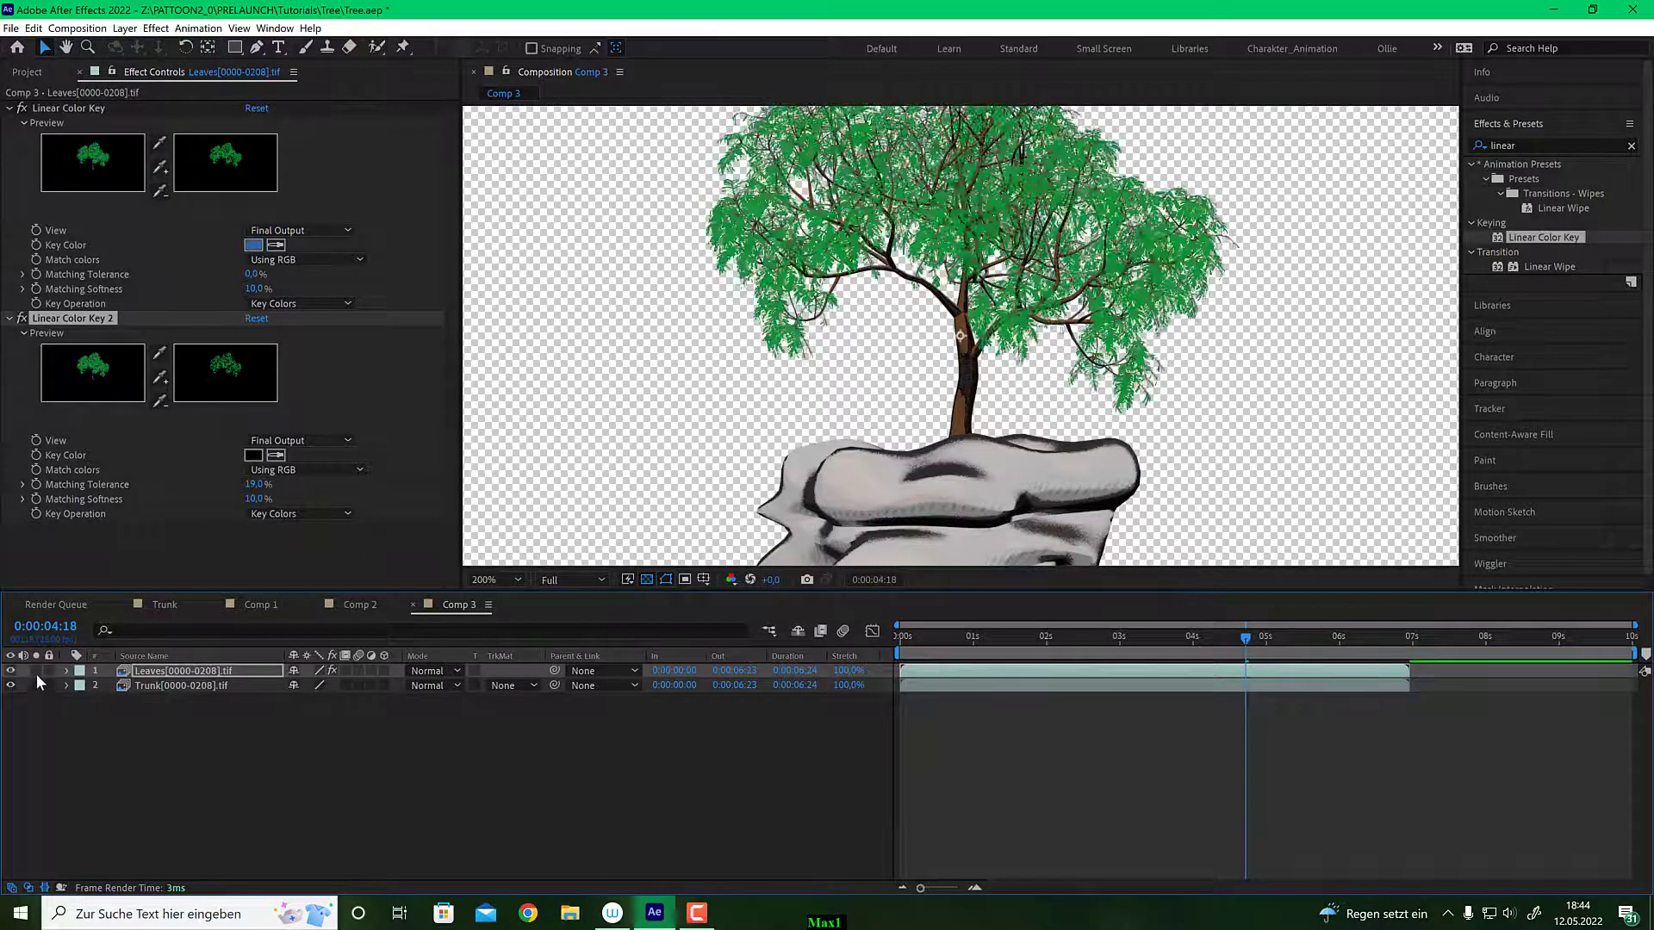
scroll(889, 444, "down", 1)
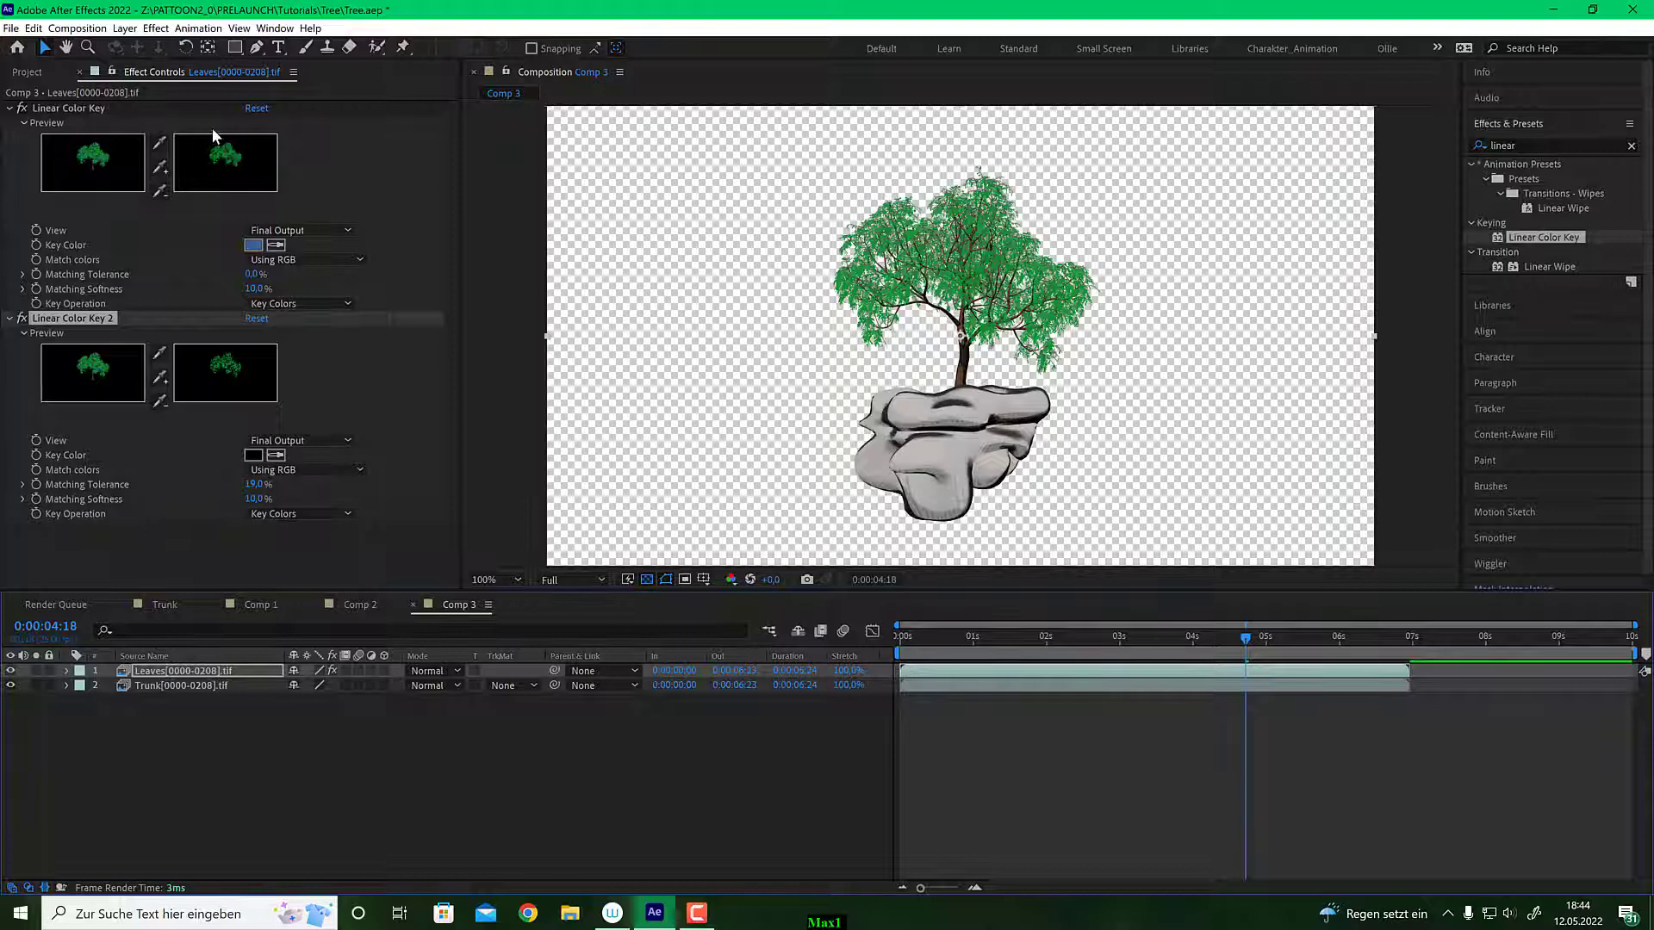
left_click(126, 28)
Create a Medium Gray-Cyan solid and move it below the Leaves and Trunk layers.
mouse_move(146, 47)
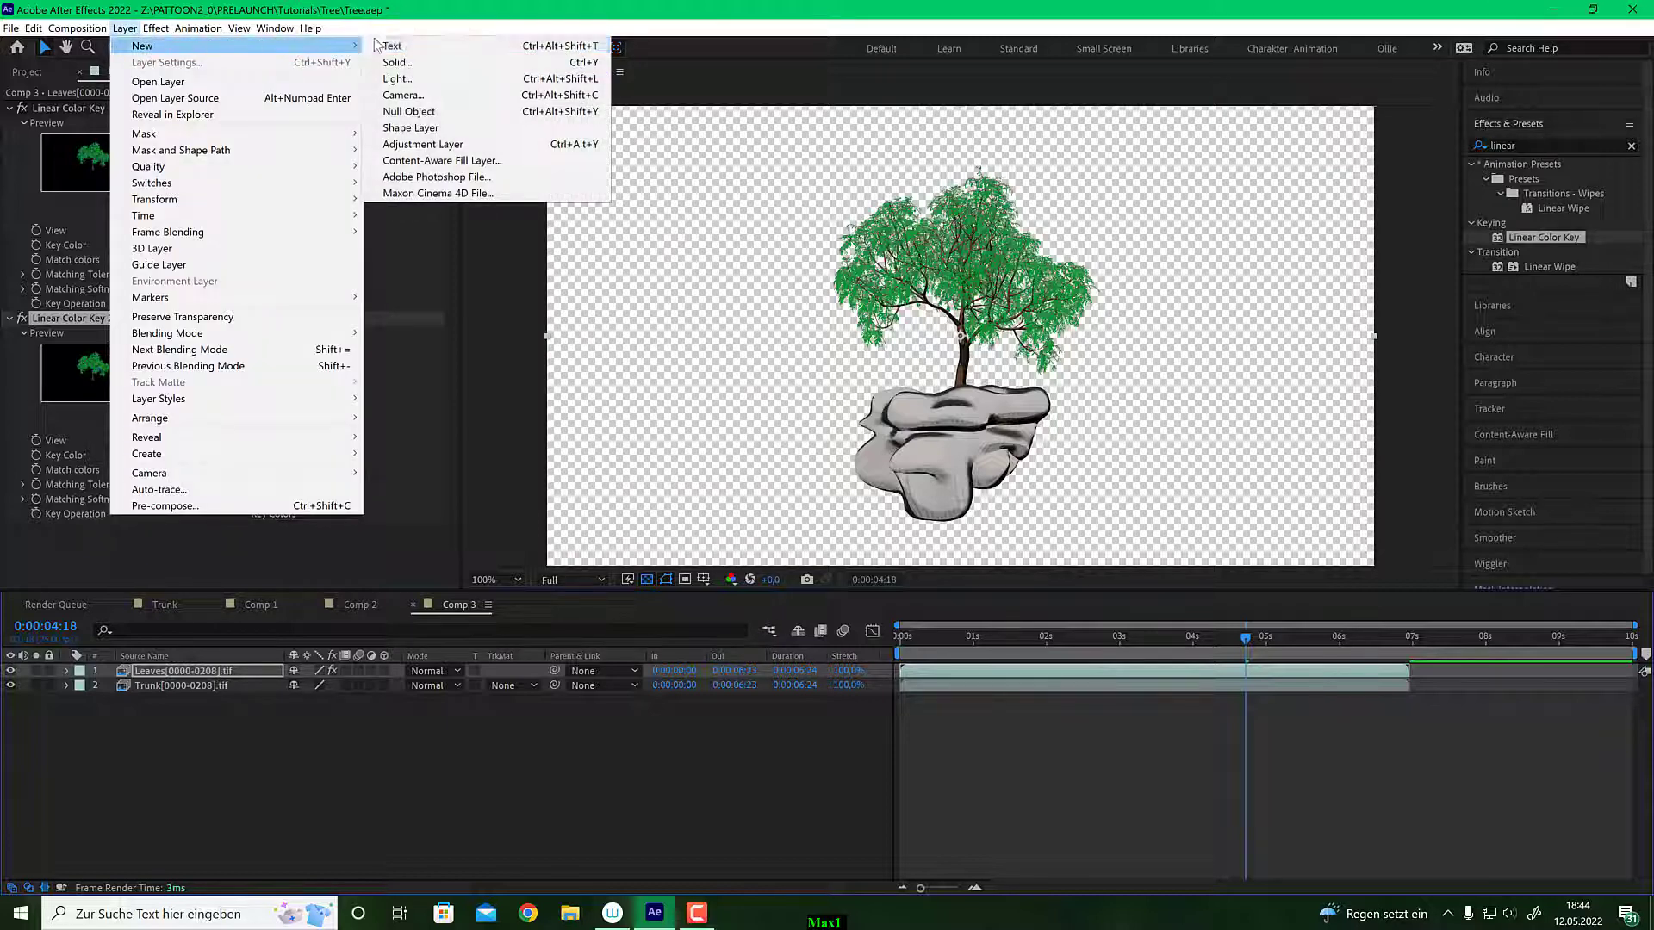
left_click(452, 63)
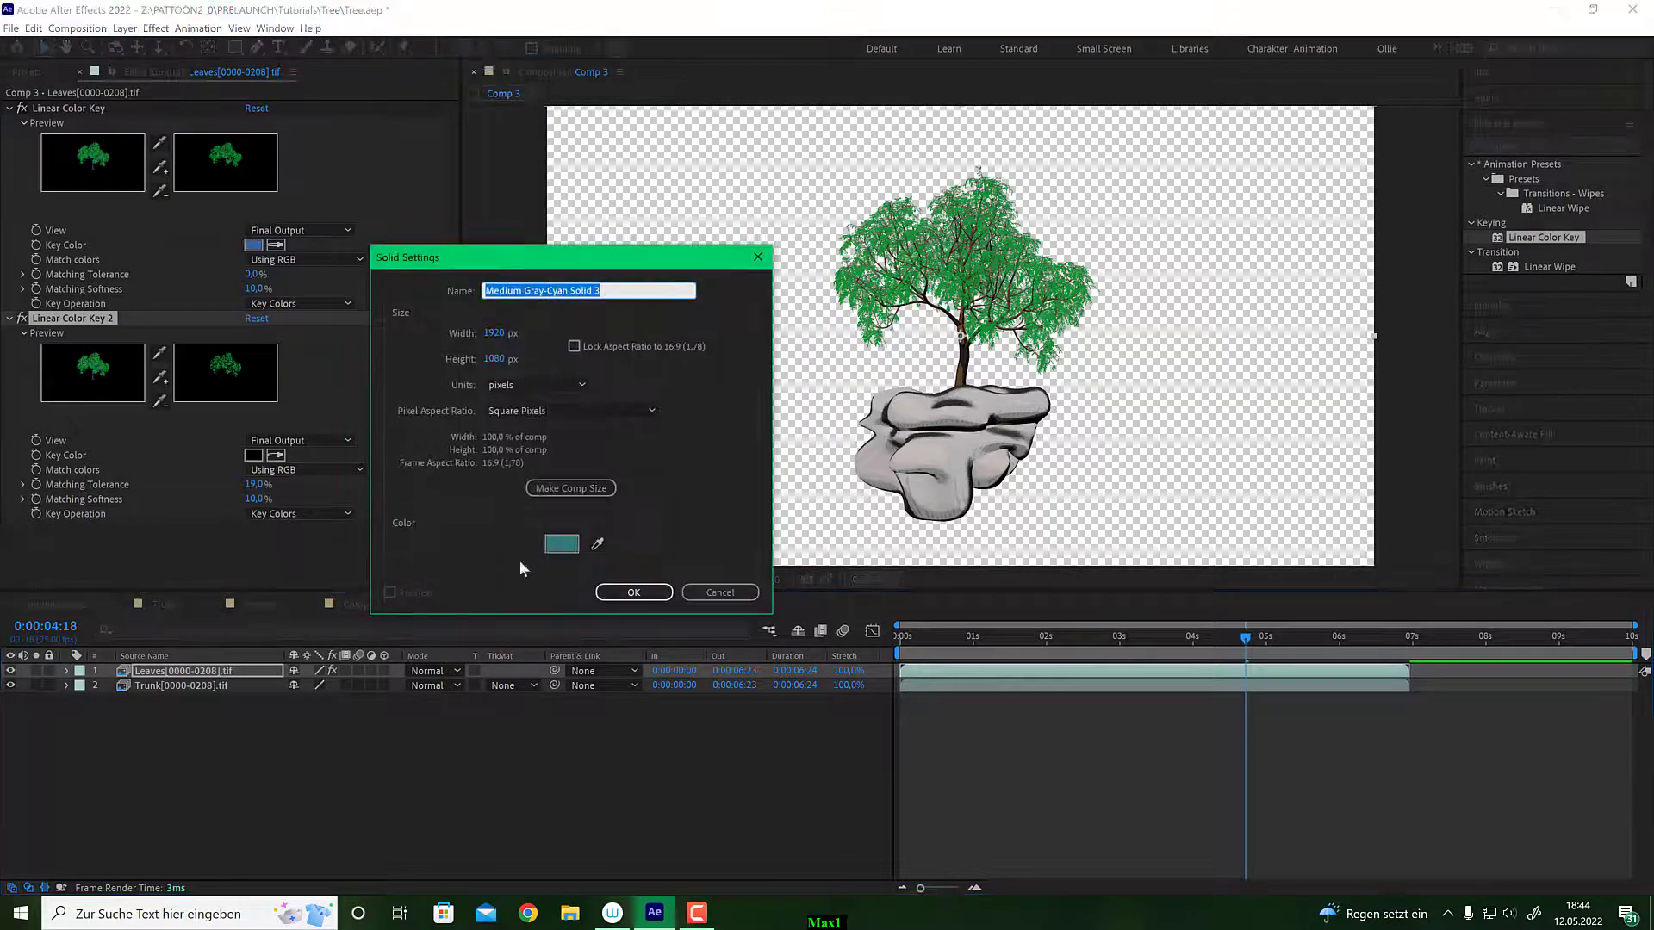
left_click(634, 592)
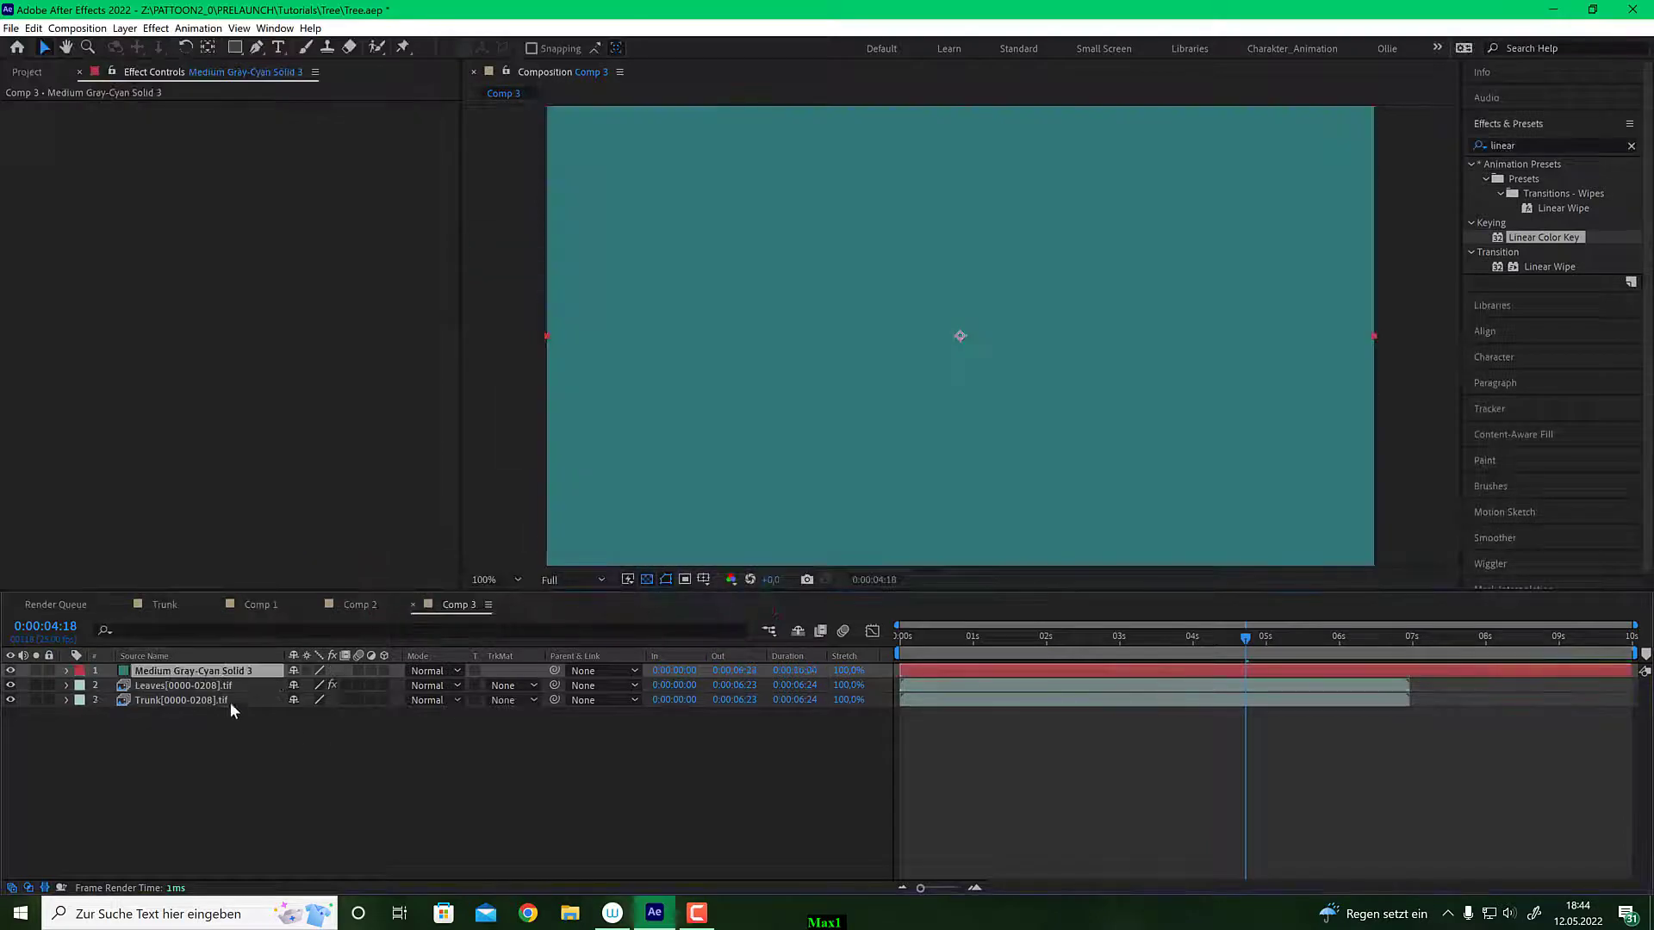
left_click_drag(226, 671, 227, 728)
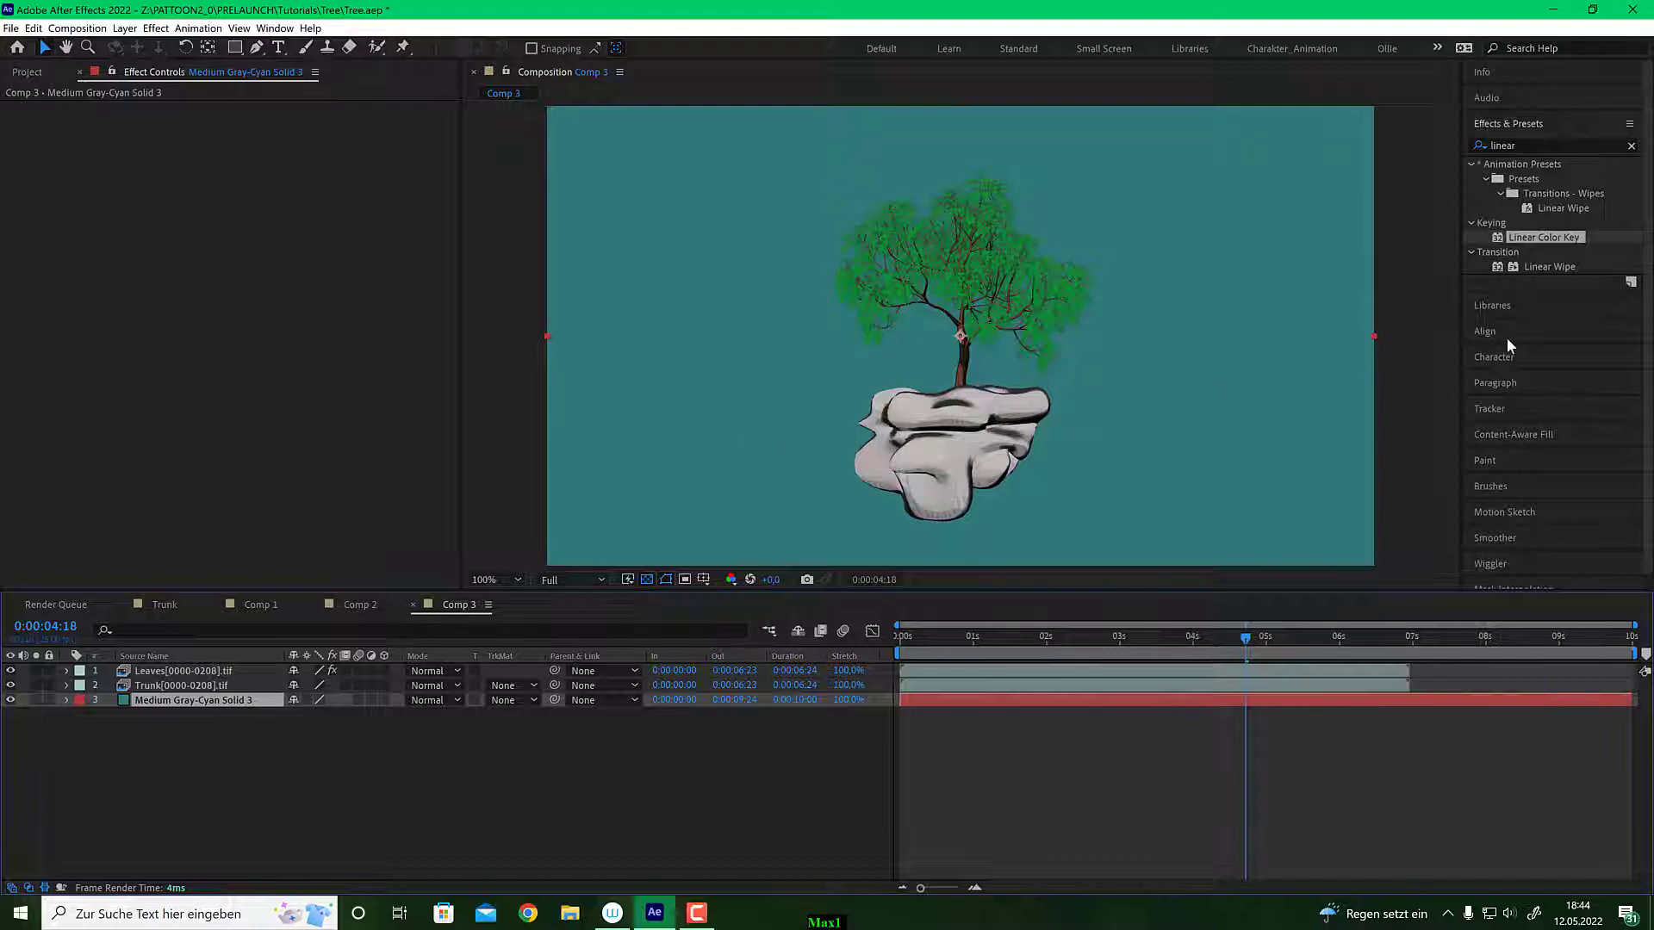
Find the Pattoon effect and apply it to the teal background solid.
left_click(1538, 147)
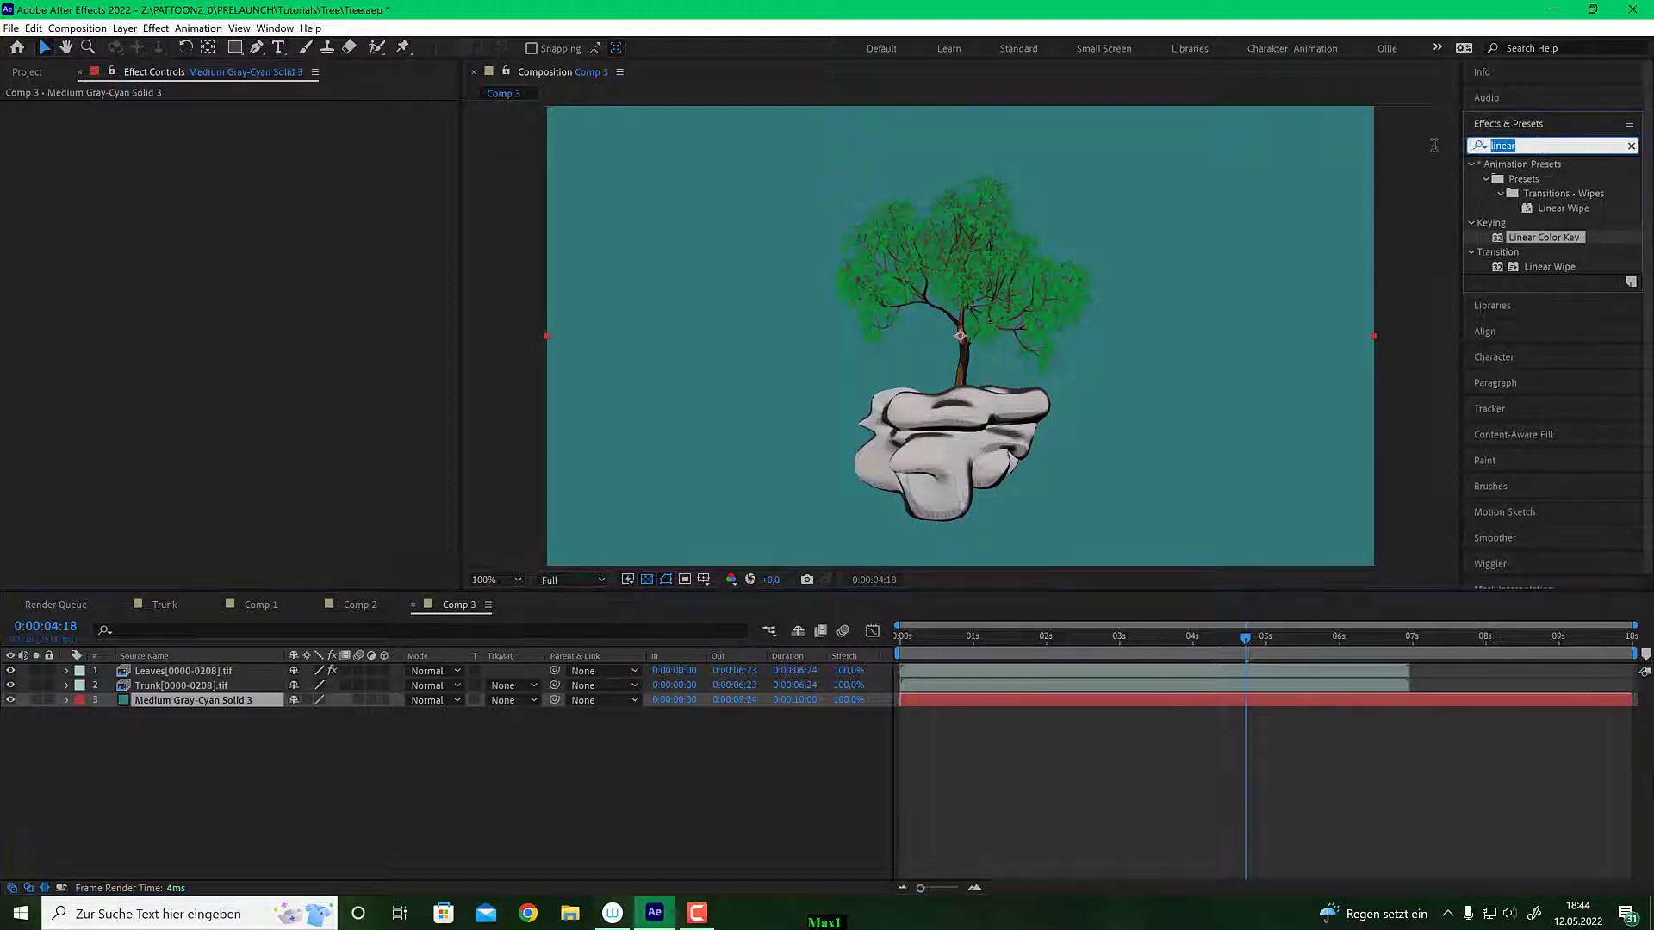
type("pattoon")
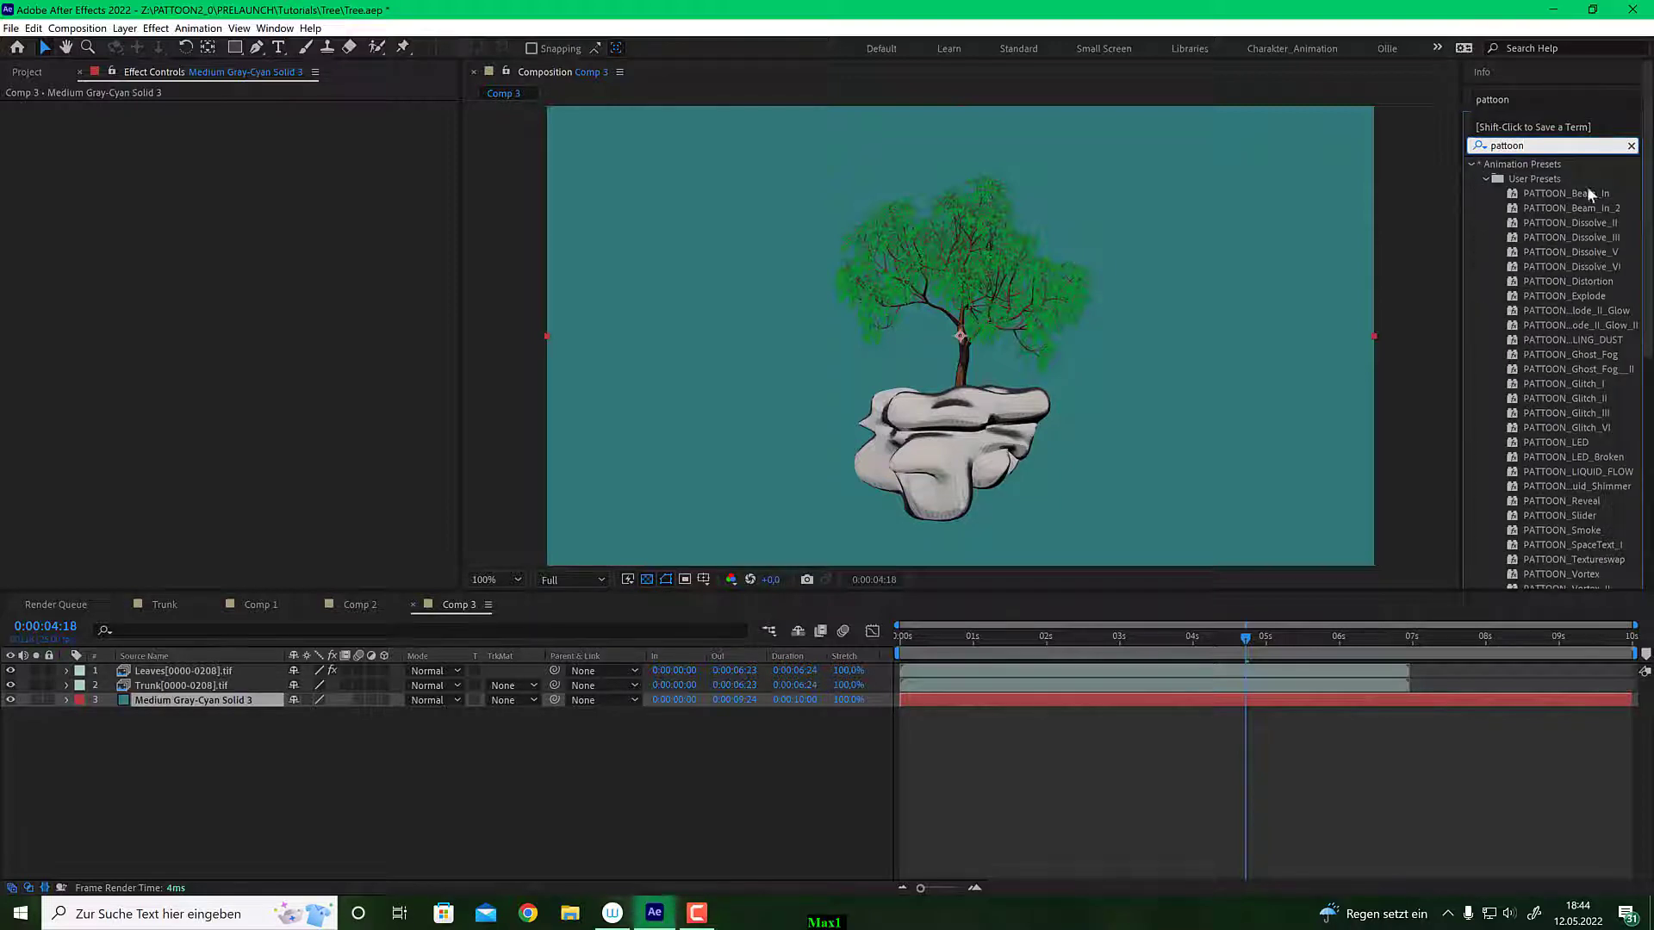
scroll(1582, 318, "down", 5)
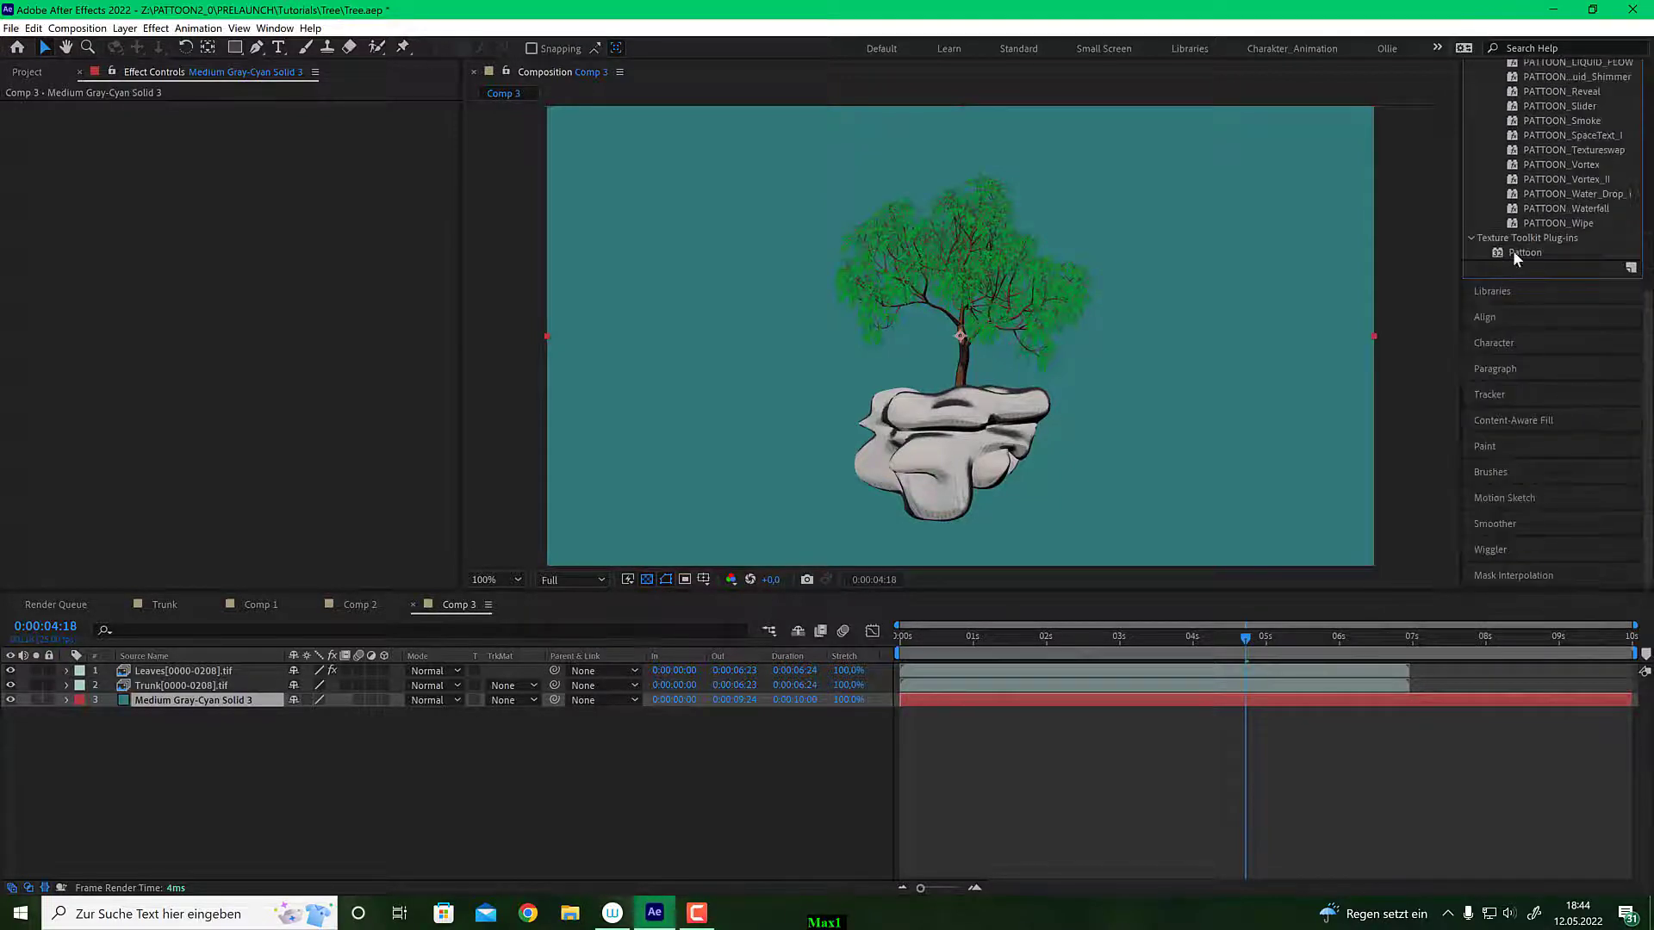
left_click_drag(1513, 250, 1319, 313)
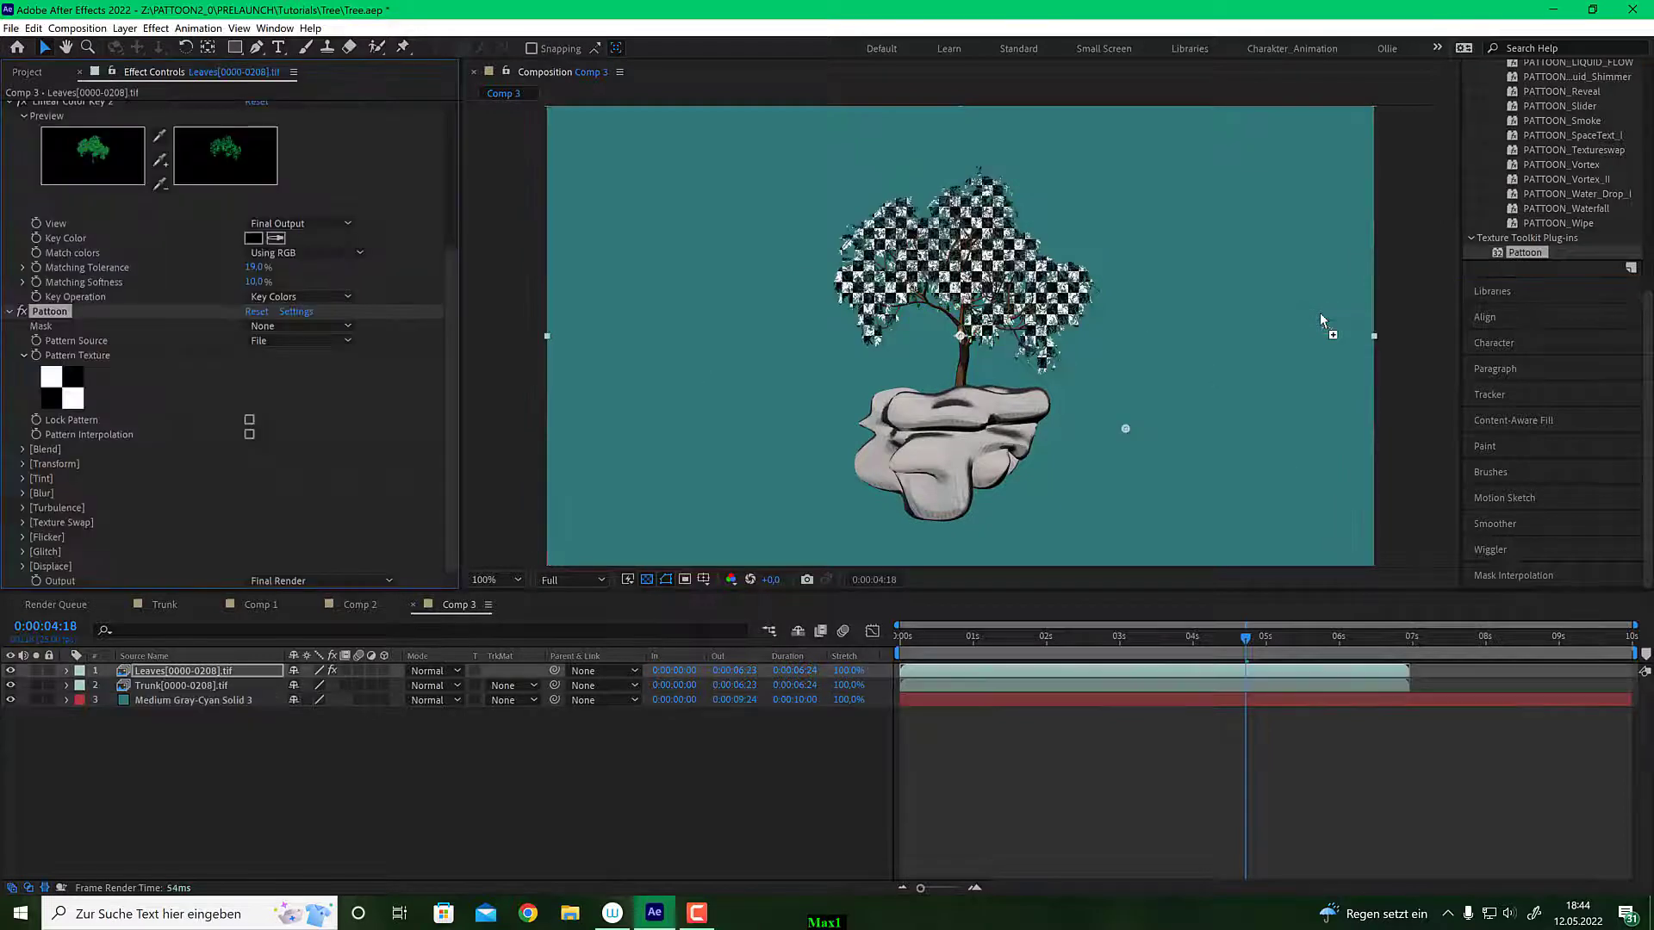
left_click(1311, 298)
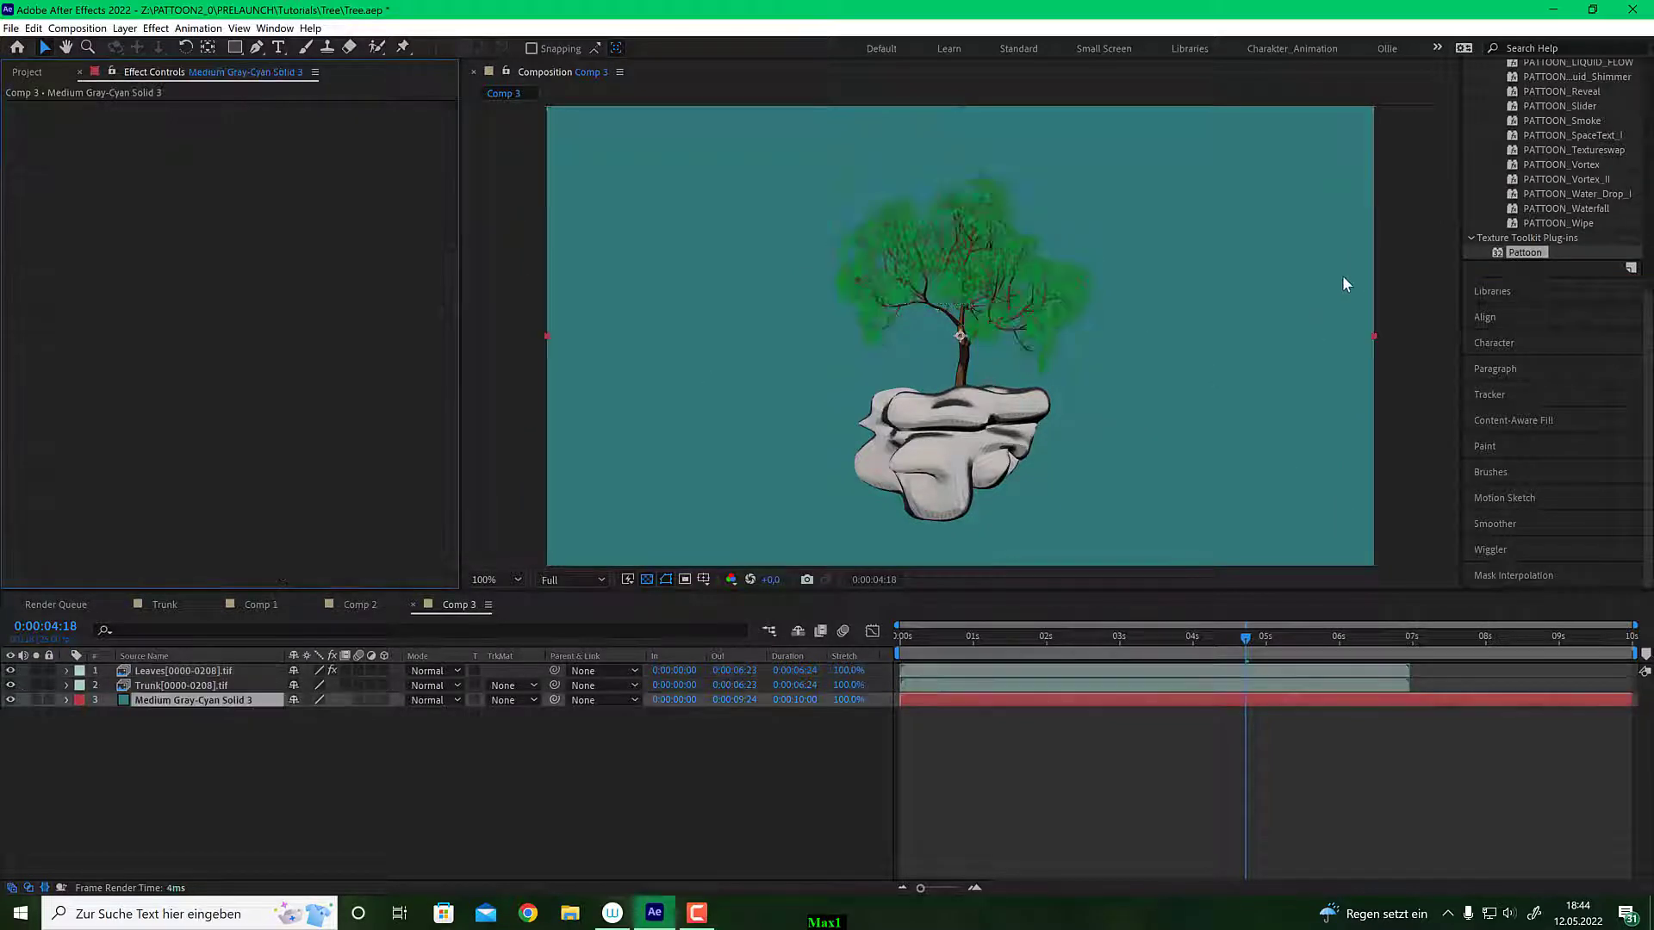
left_click_drag(1542, 258, 280, 705)
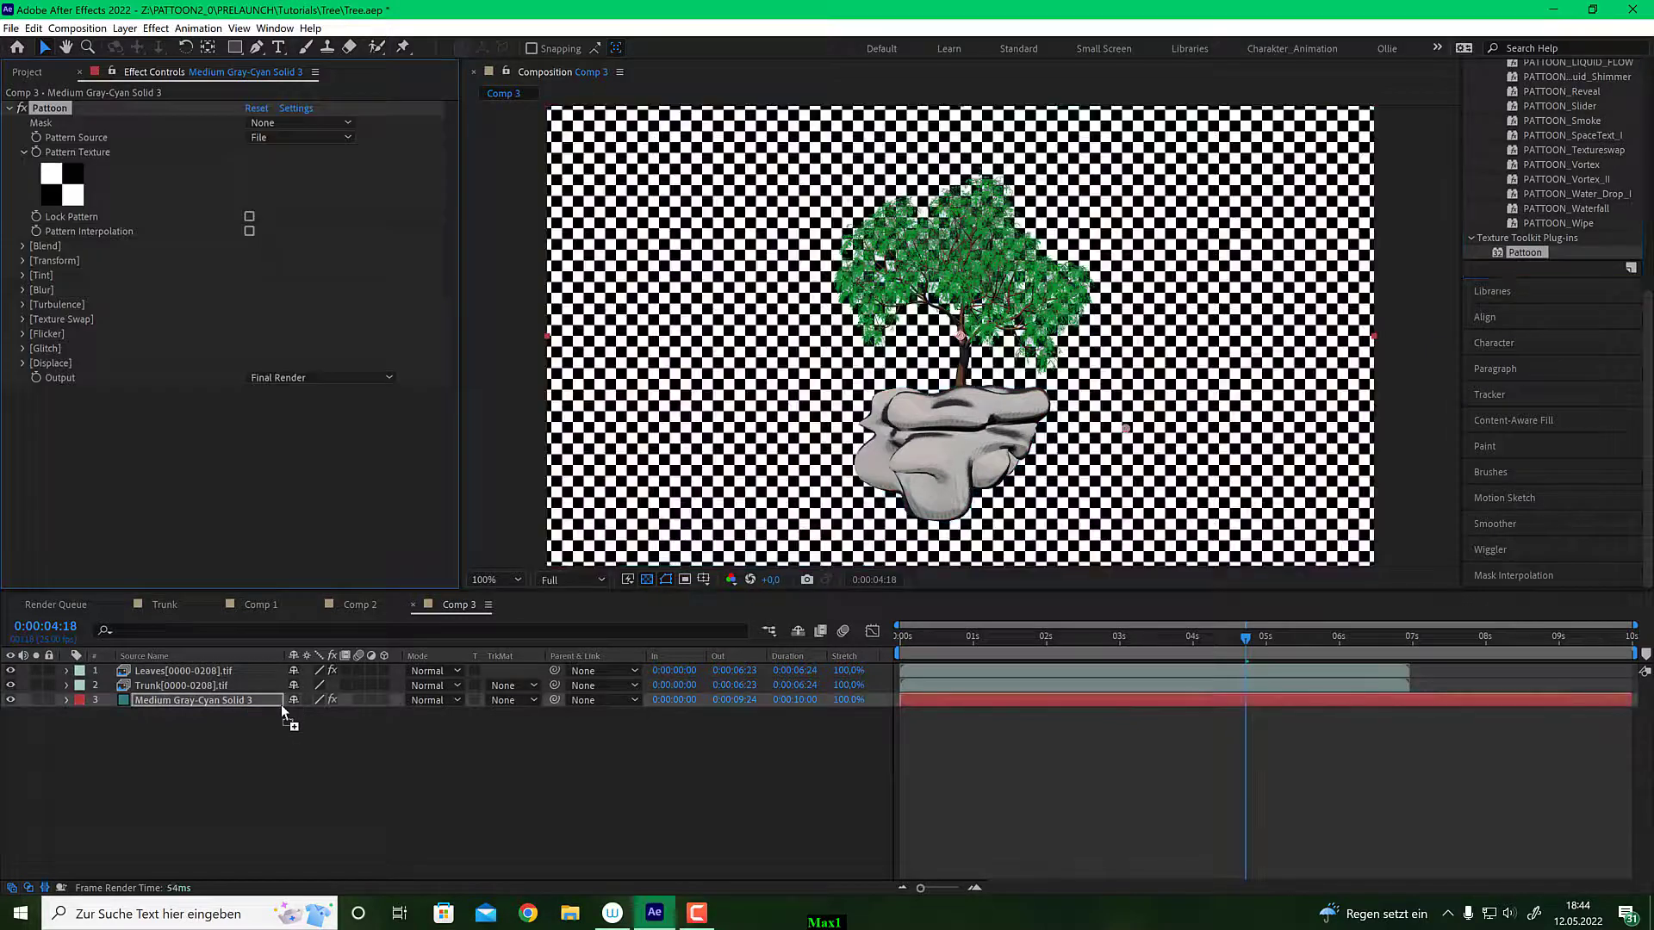
Choose a [Pattoon] Halftone texture as the Pattoon pattern.
left_click(74, 192)
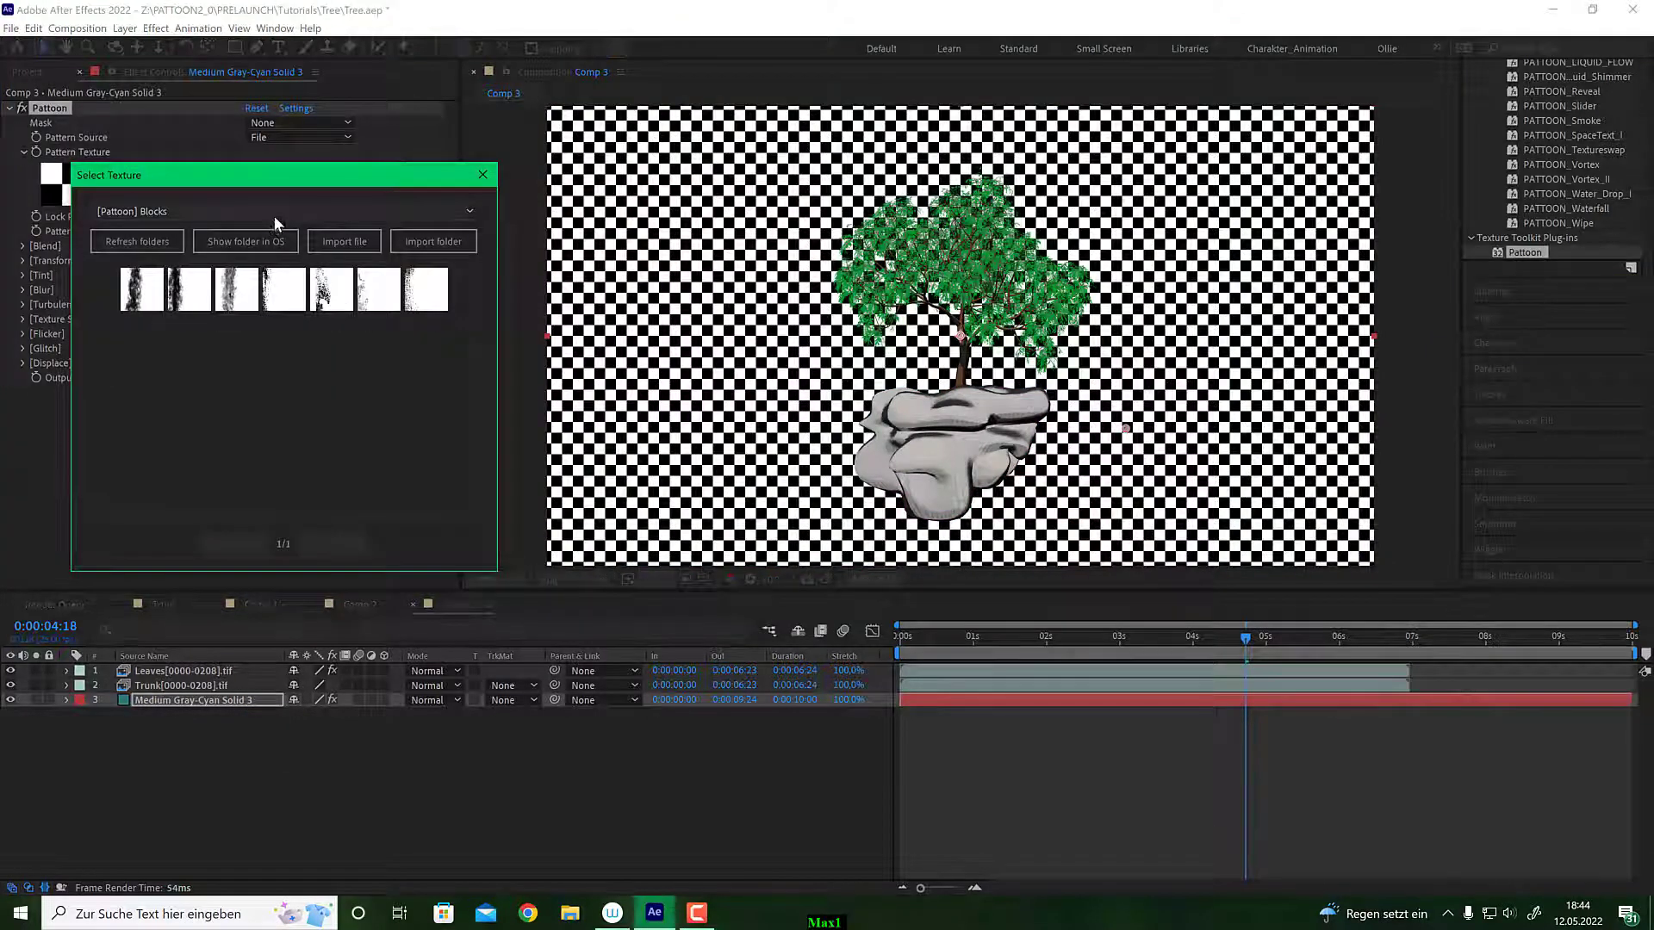
left_click(274, 216)
left_click(162, 385)
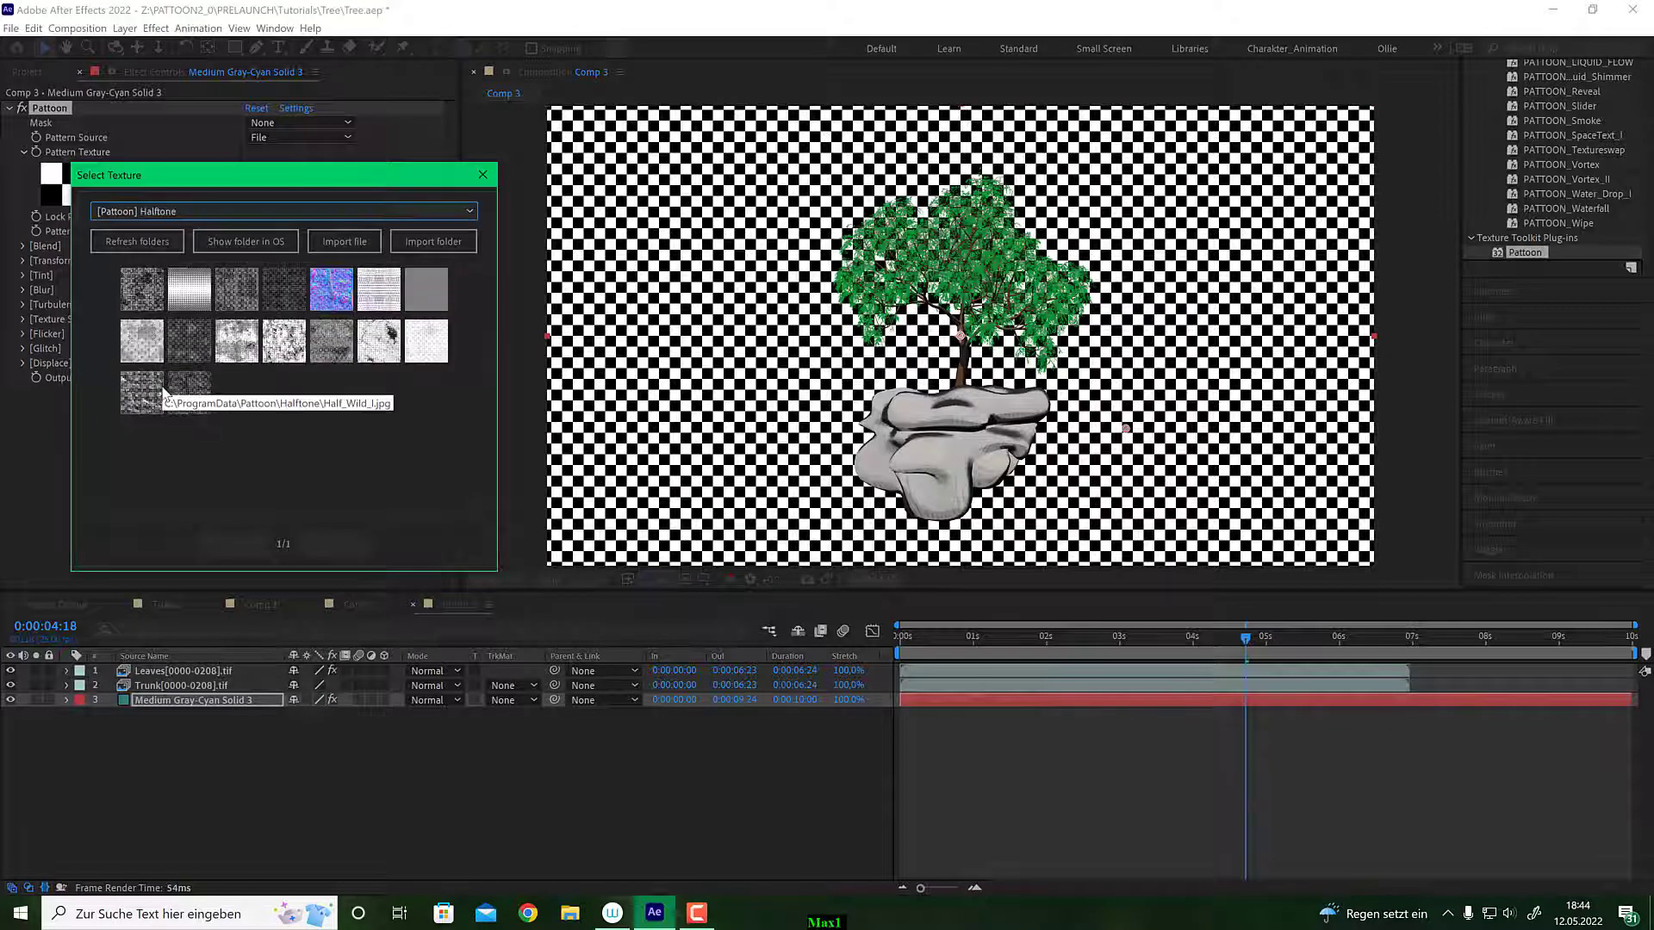
left_click(329, 341)
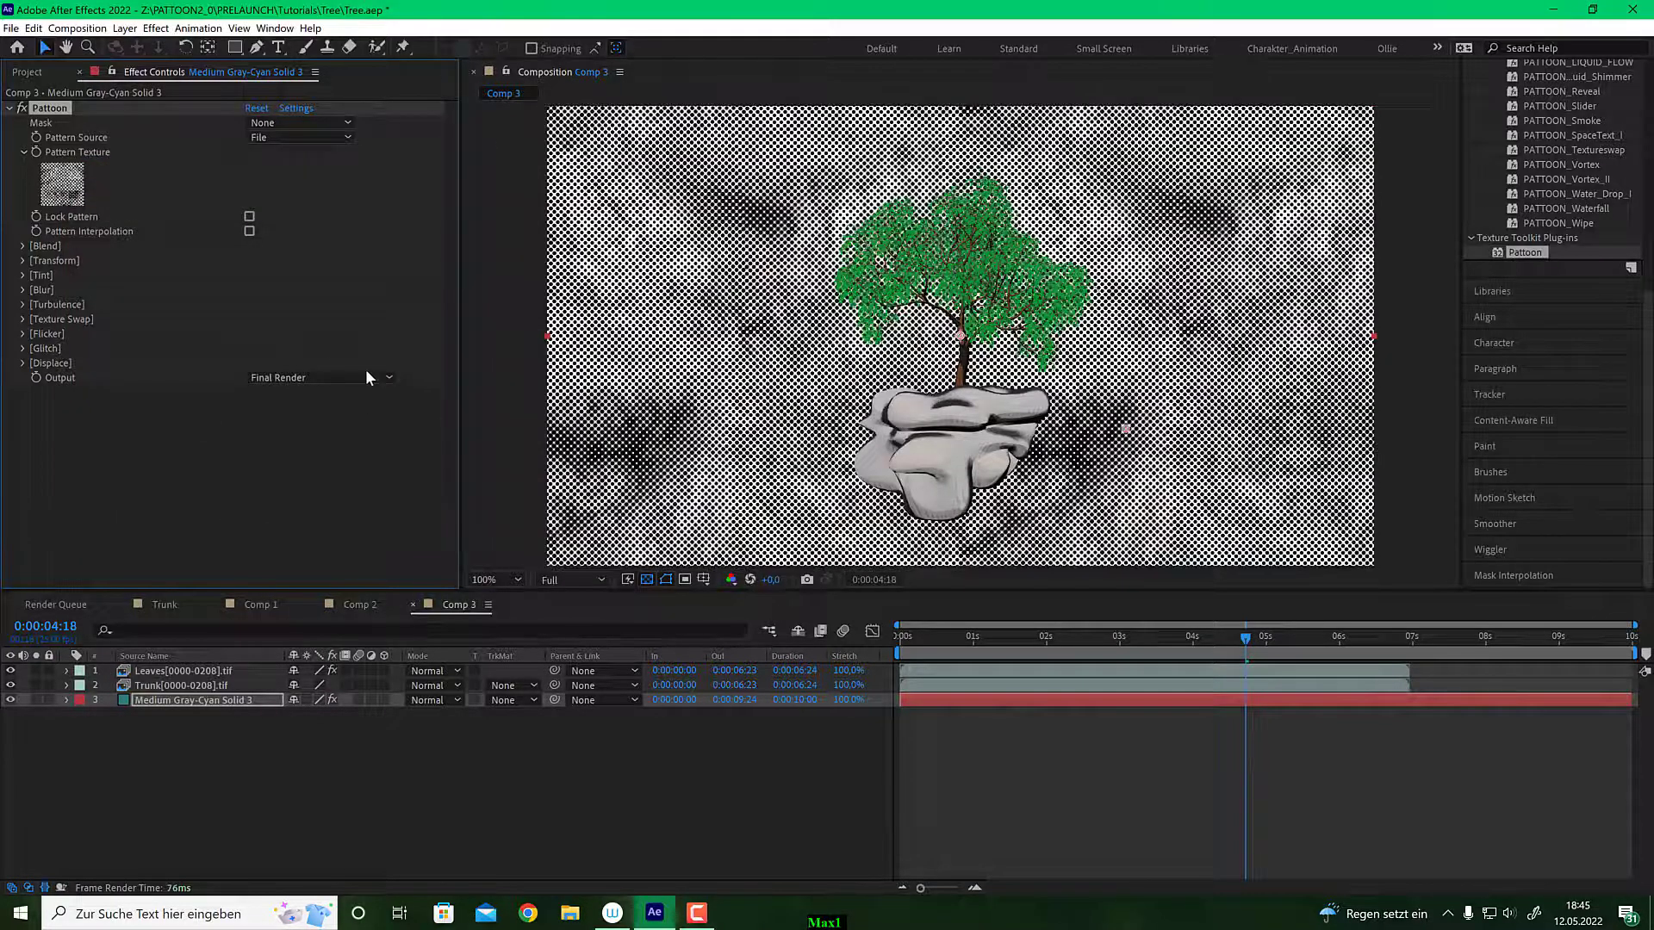
left_click(23, 246)
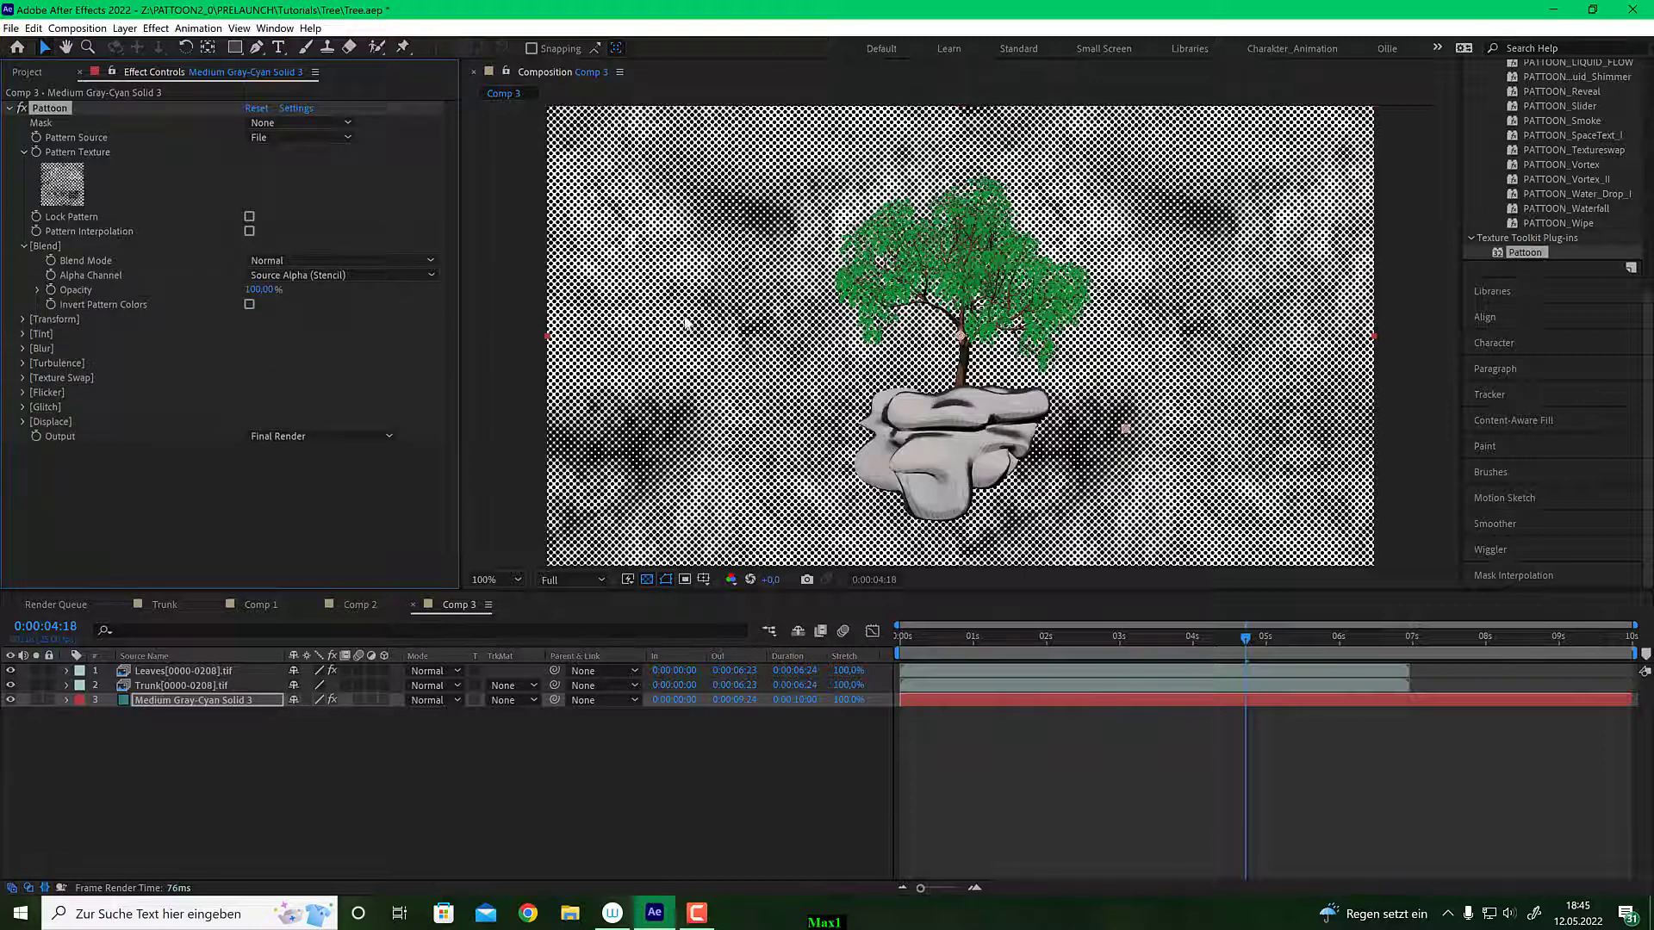
Set the Pattoon blend mode to Overlay after trying Screen.
left_click(359, 259)
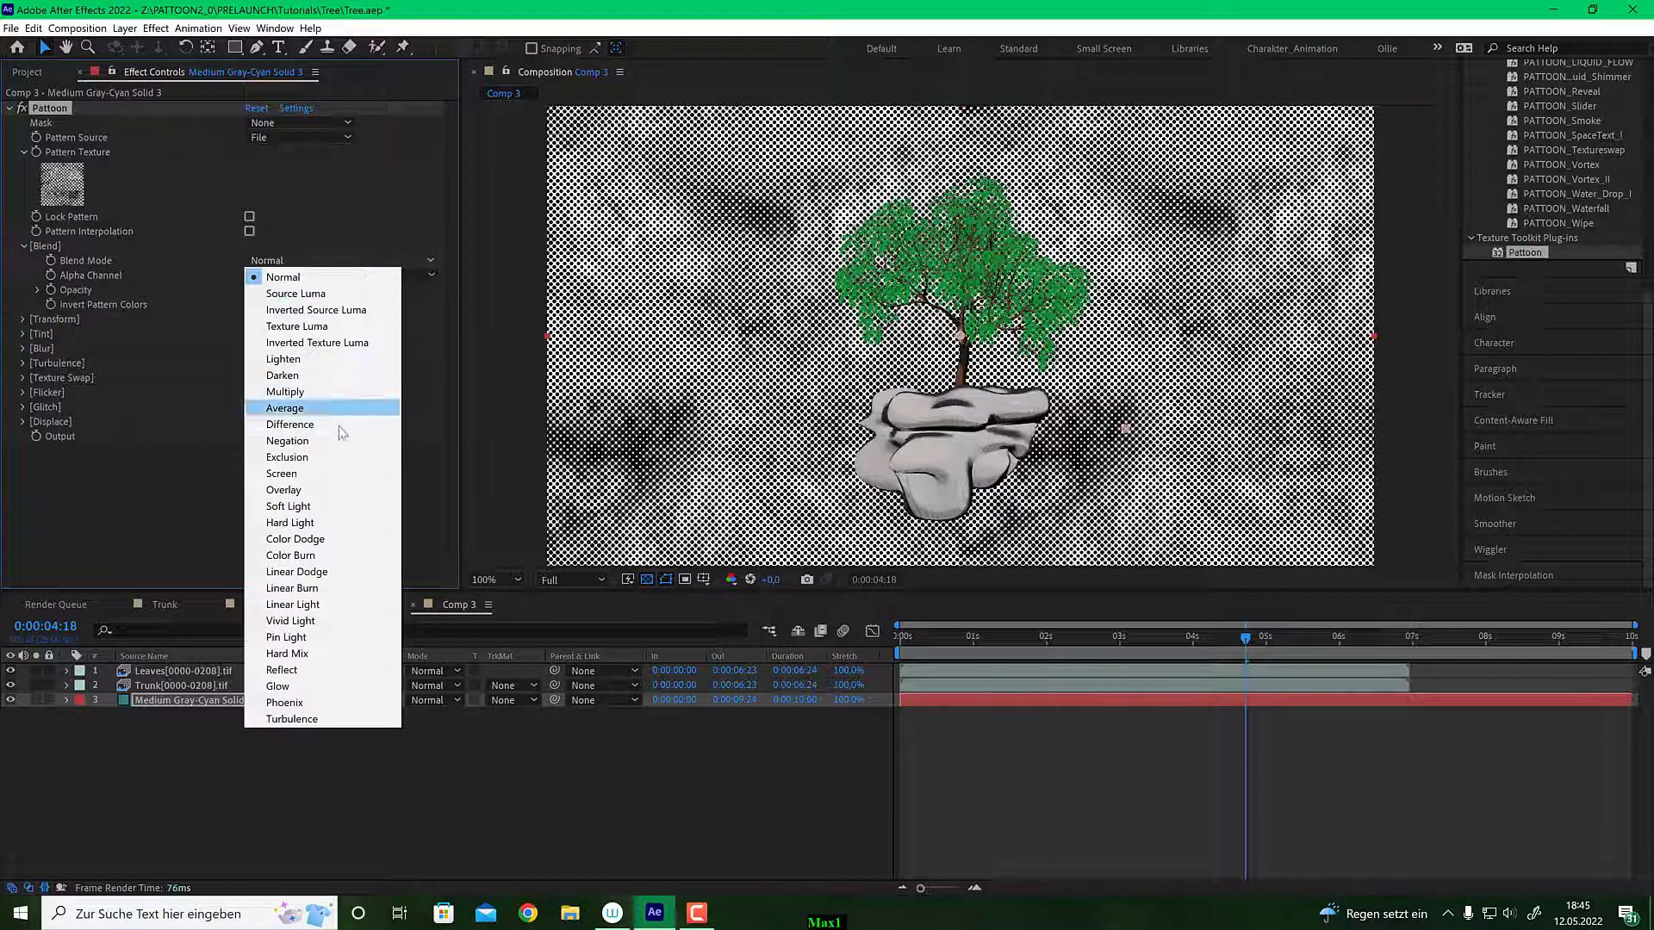
left_click(337, 473)
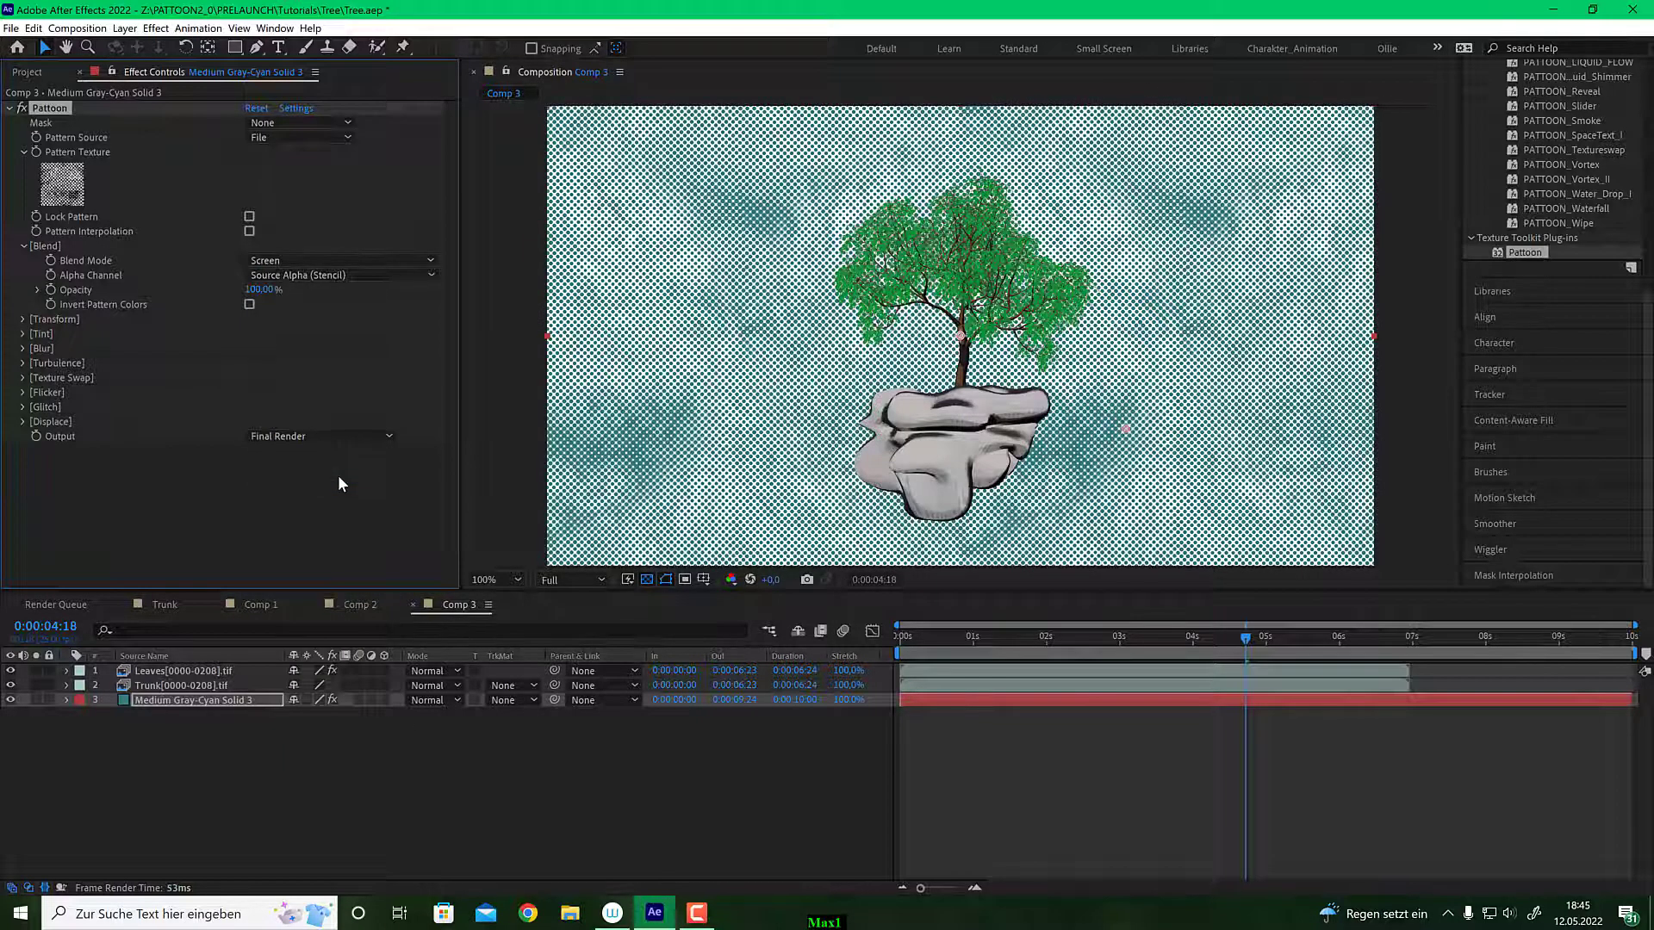
left_click(337, 261)
left_click(329, 489)
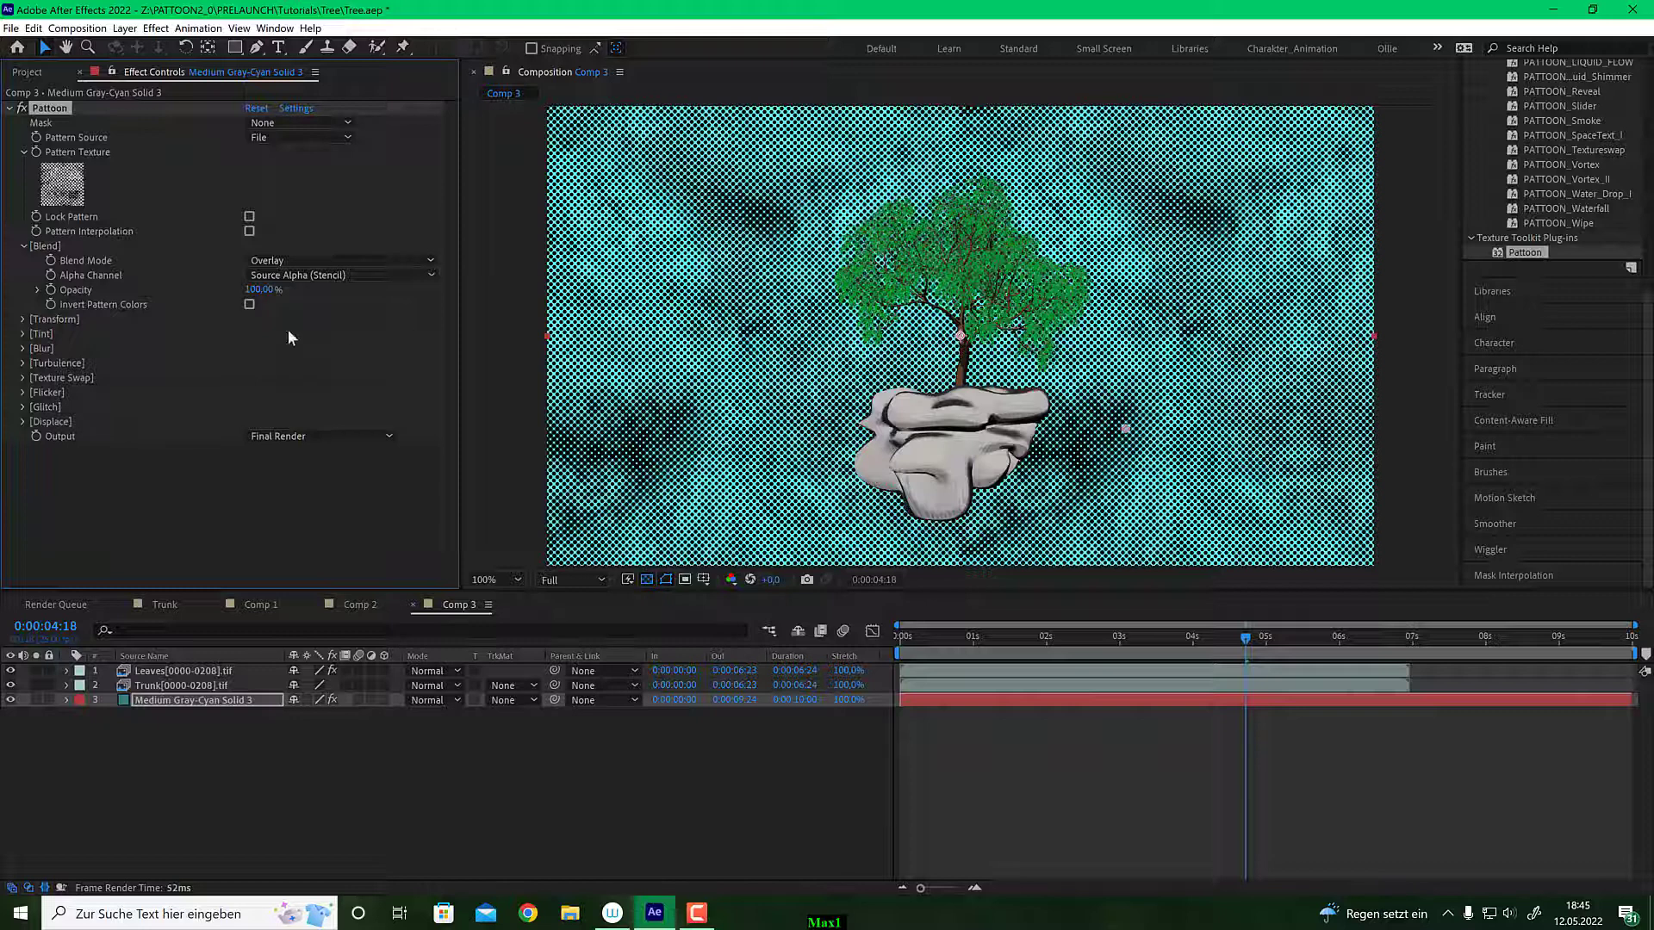
Lower the pattern opacity to 20%, then scrub back to earlier frames.
left_click(261, 291)
key("Return")
scroll(895, 334, "up", 2)
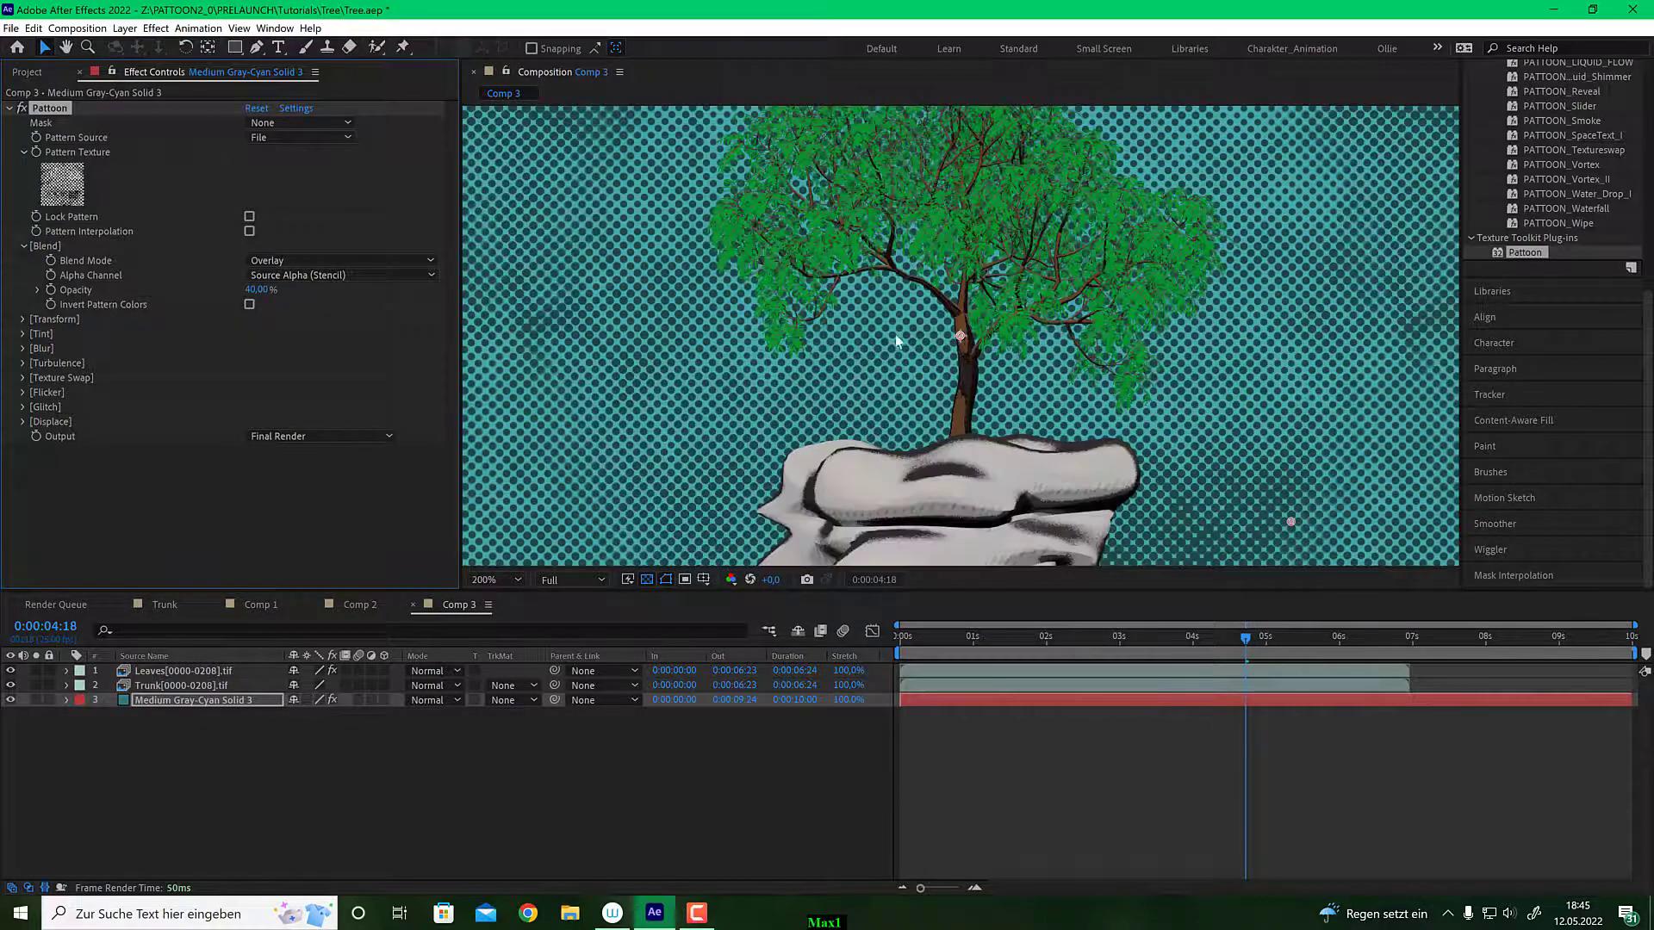
scroll(815, 272, "down", 2)
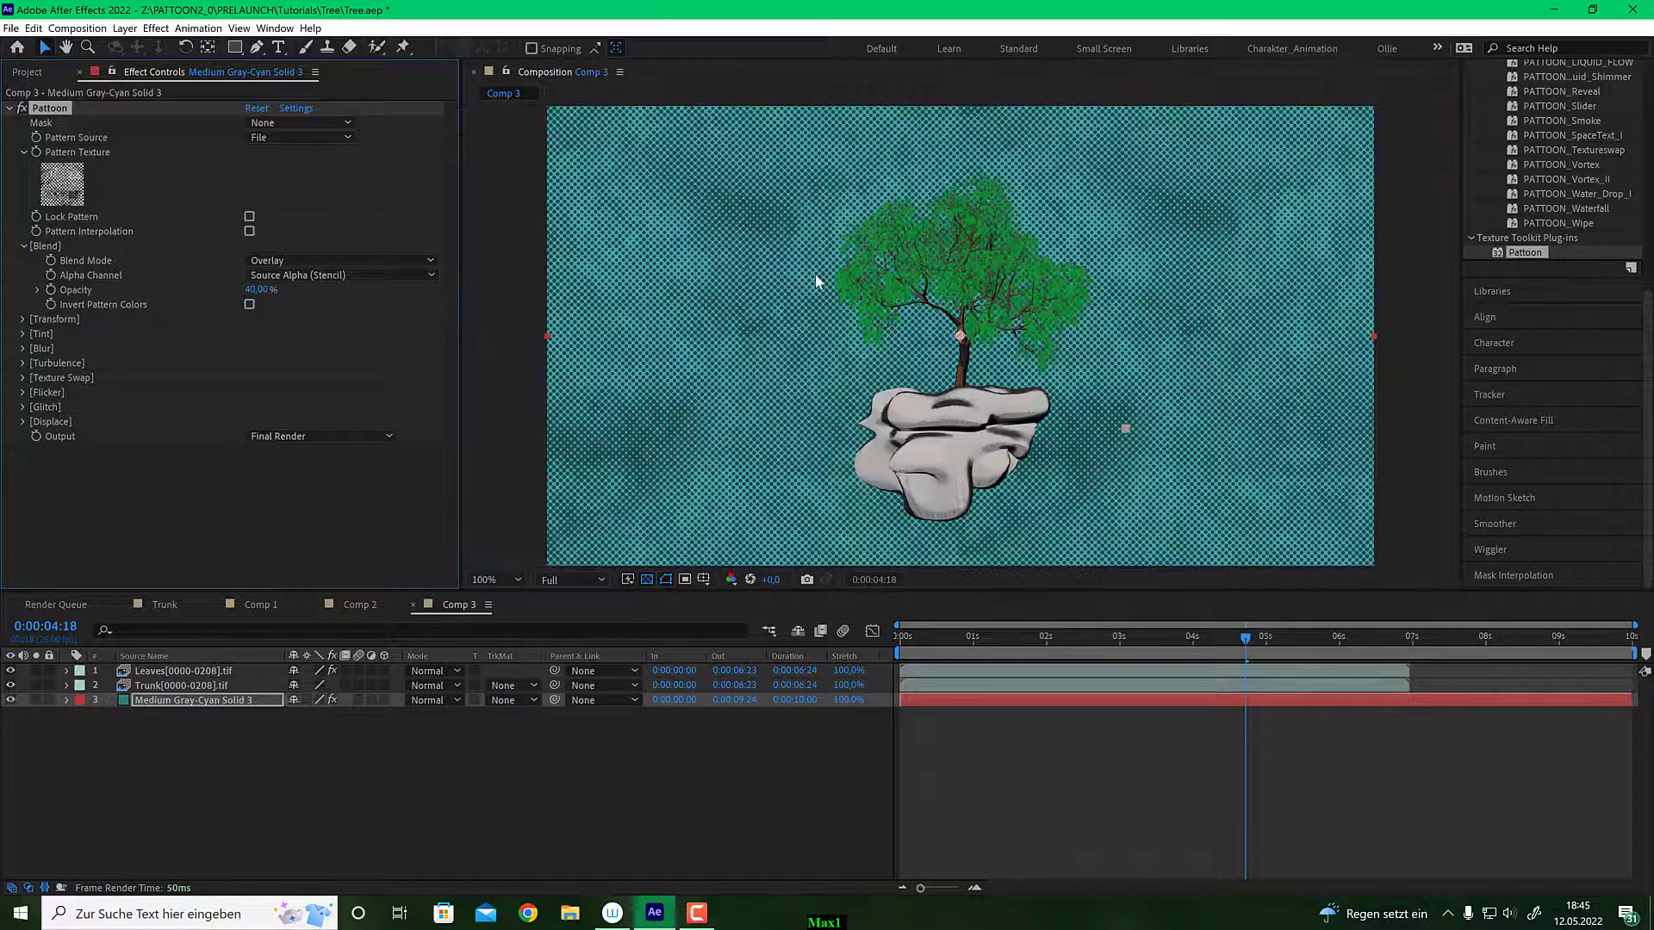
left_click(275, 290)
type("20")
key("Return")
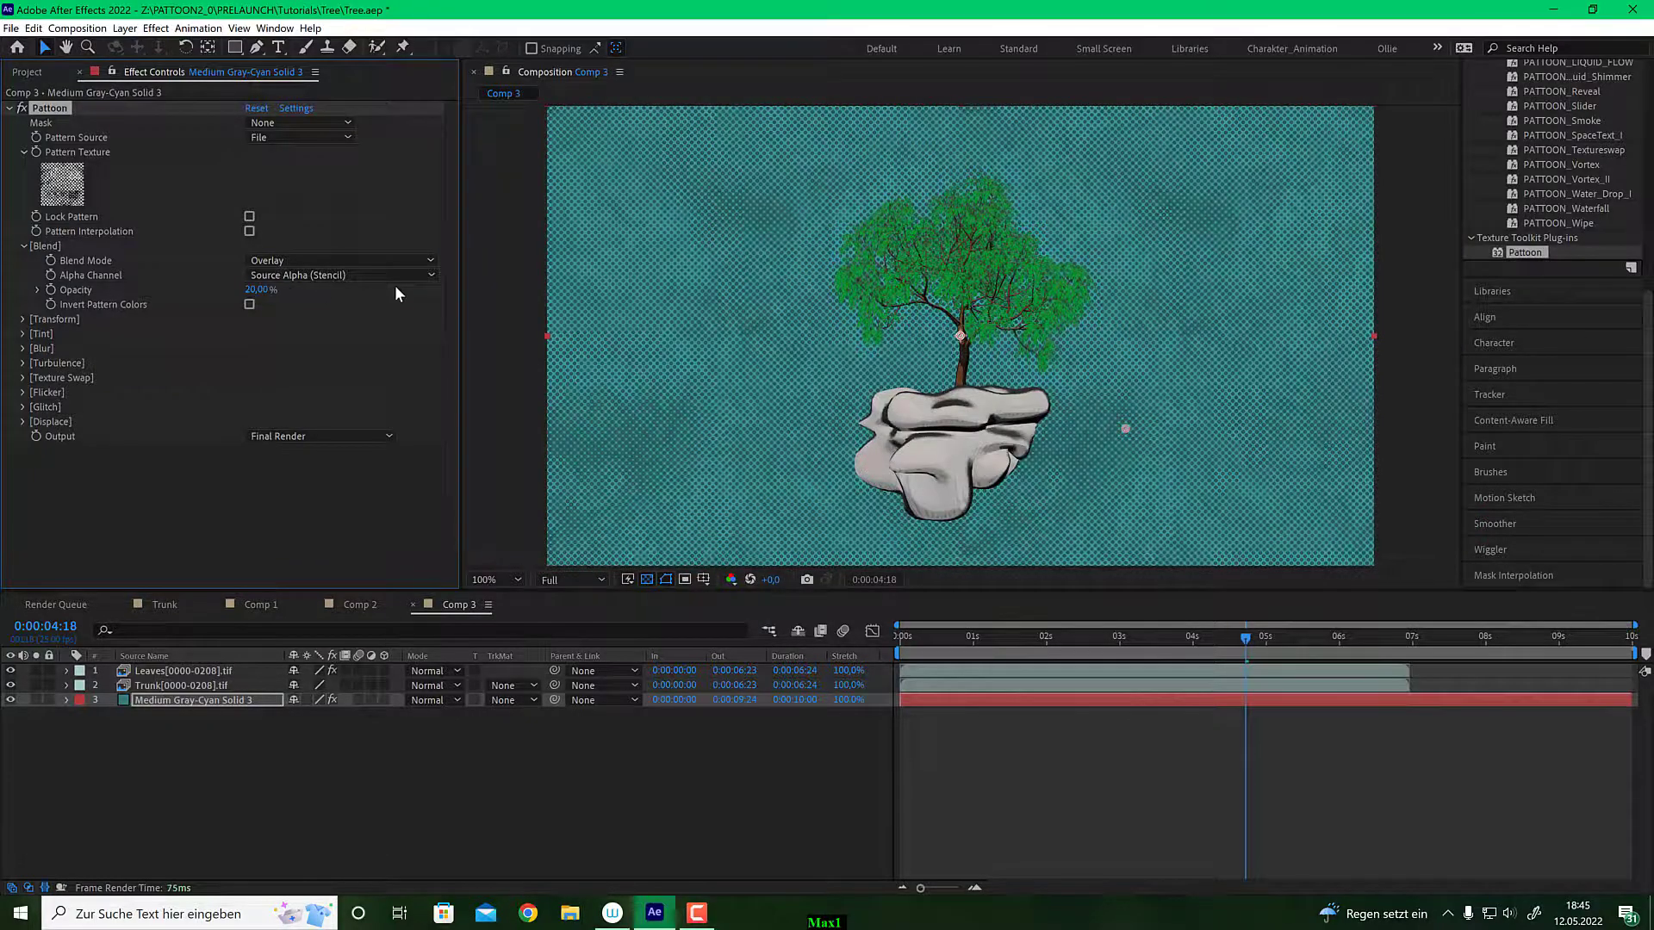
left_click_drag(1242, 639, 1155, 659)
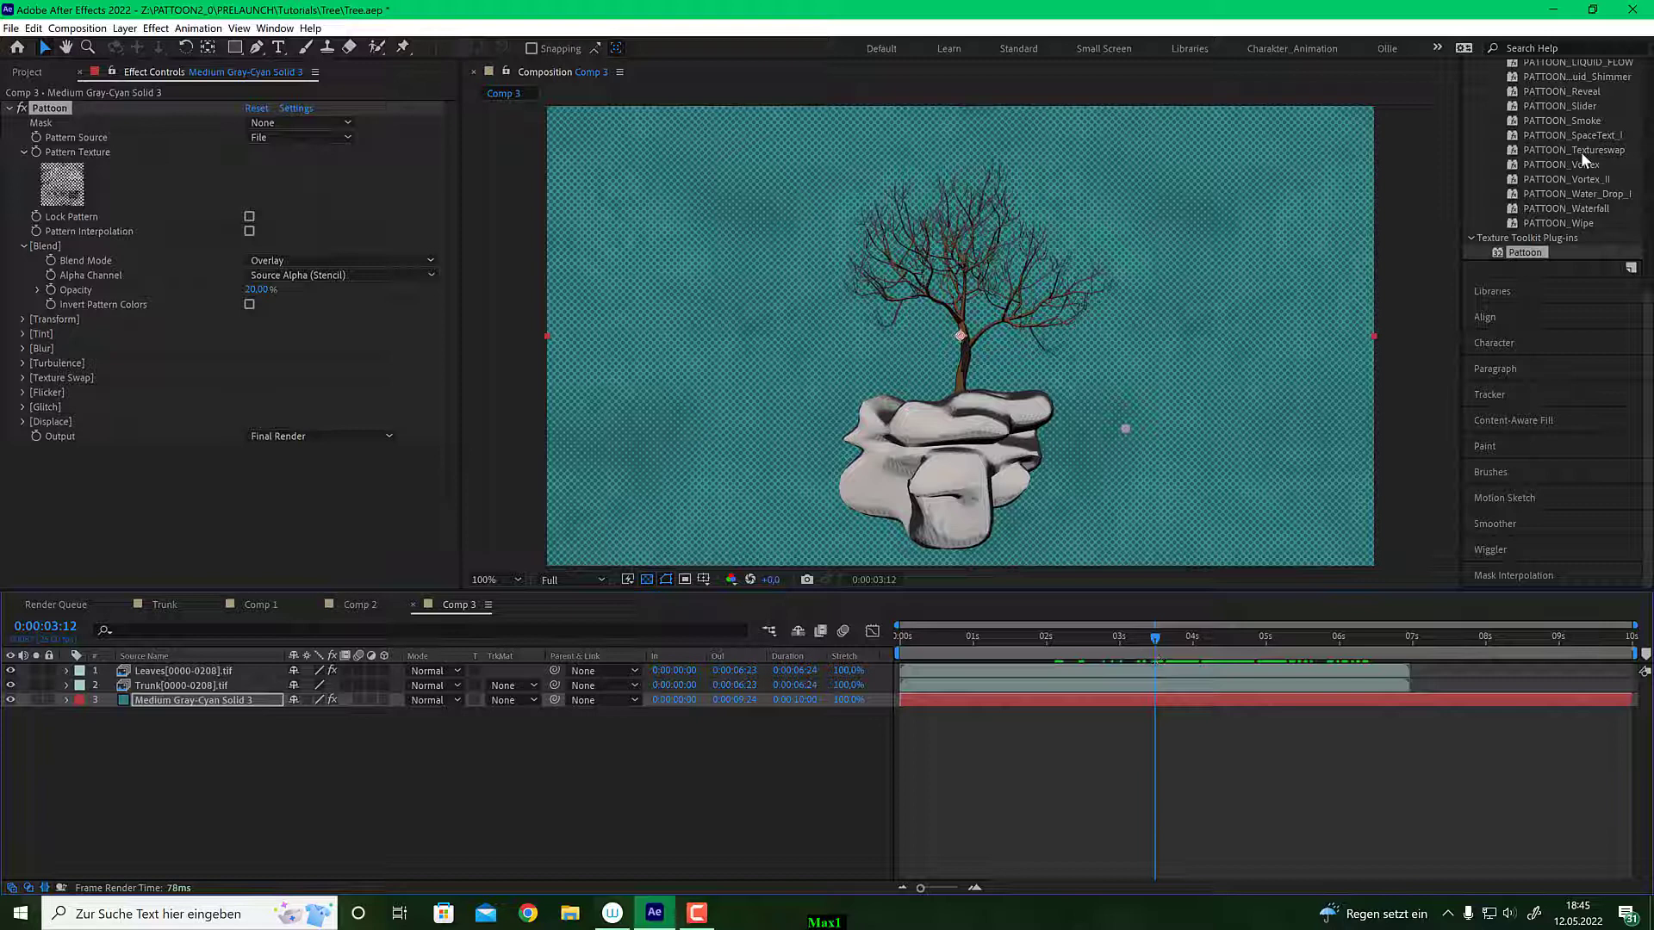
Drag the PATTOON_Dissolve_VI user preset onto the Leaves layer.
scroll(1580, 152, "up", 10)
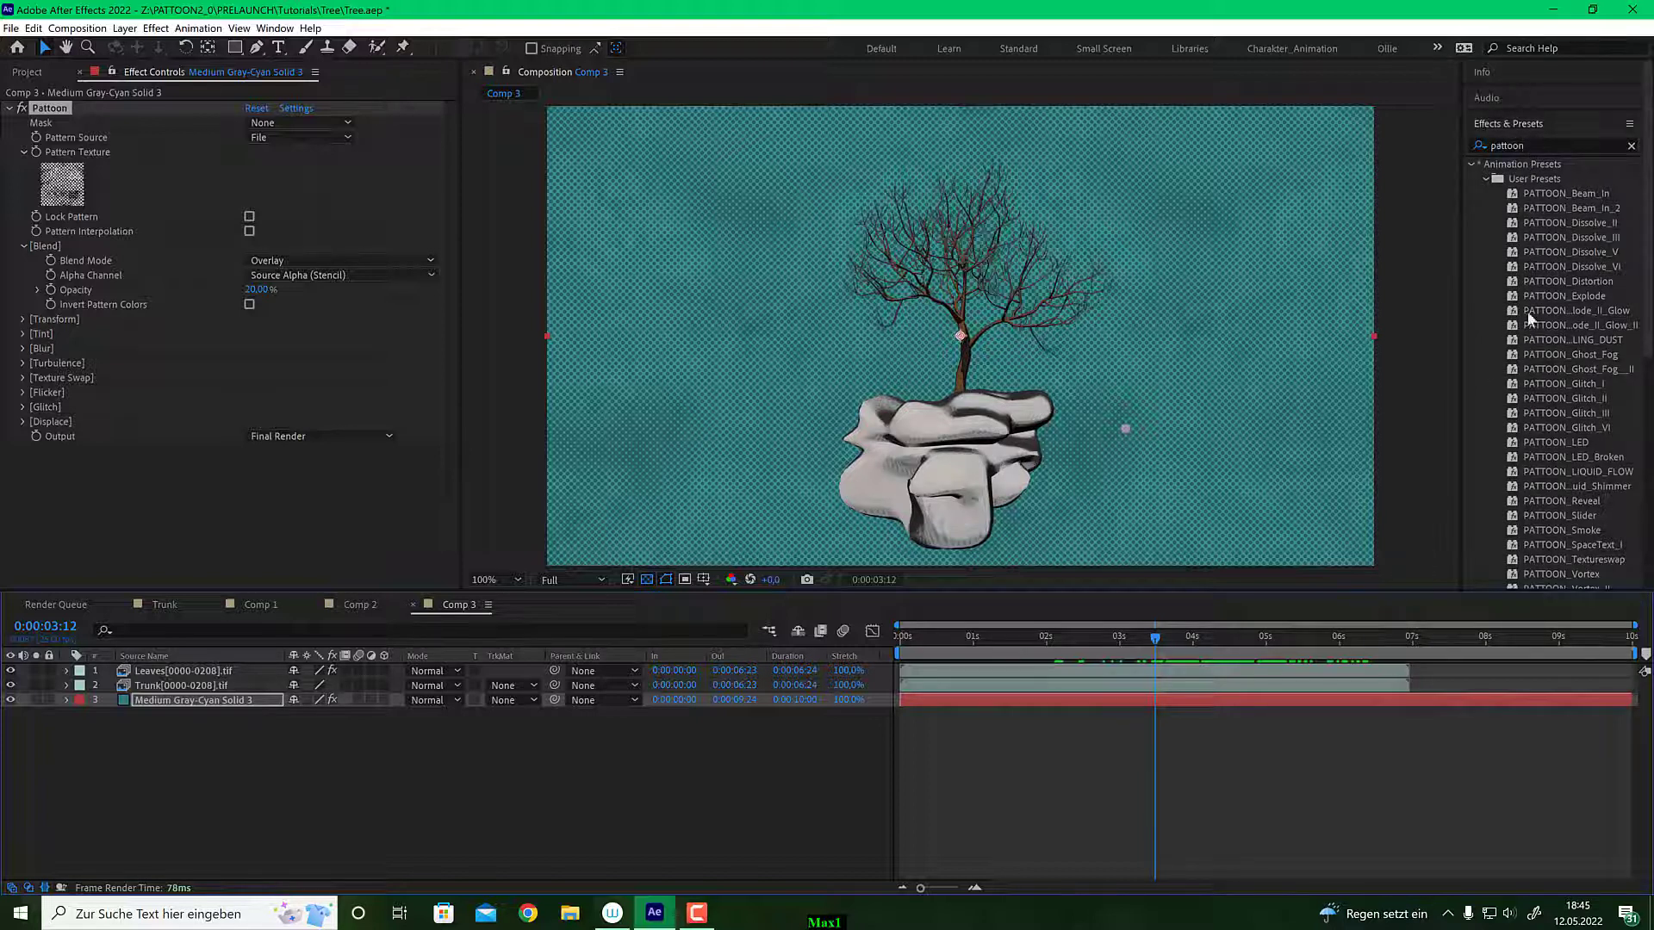
scroll(1542, 520, "down", 2)
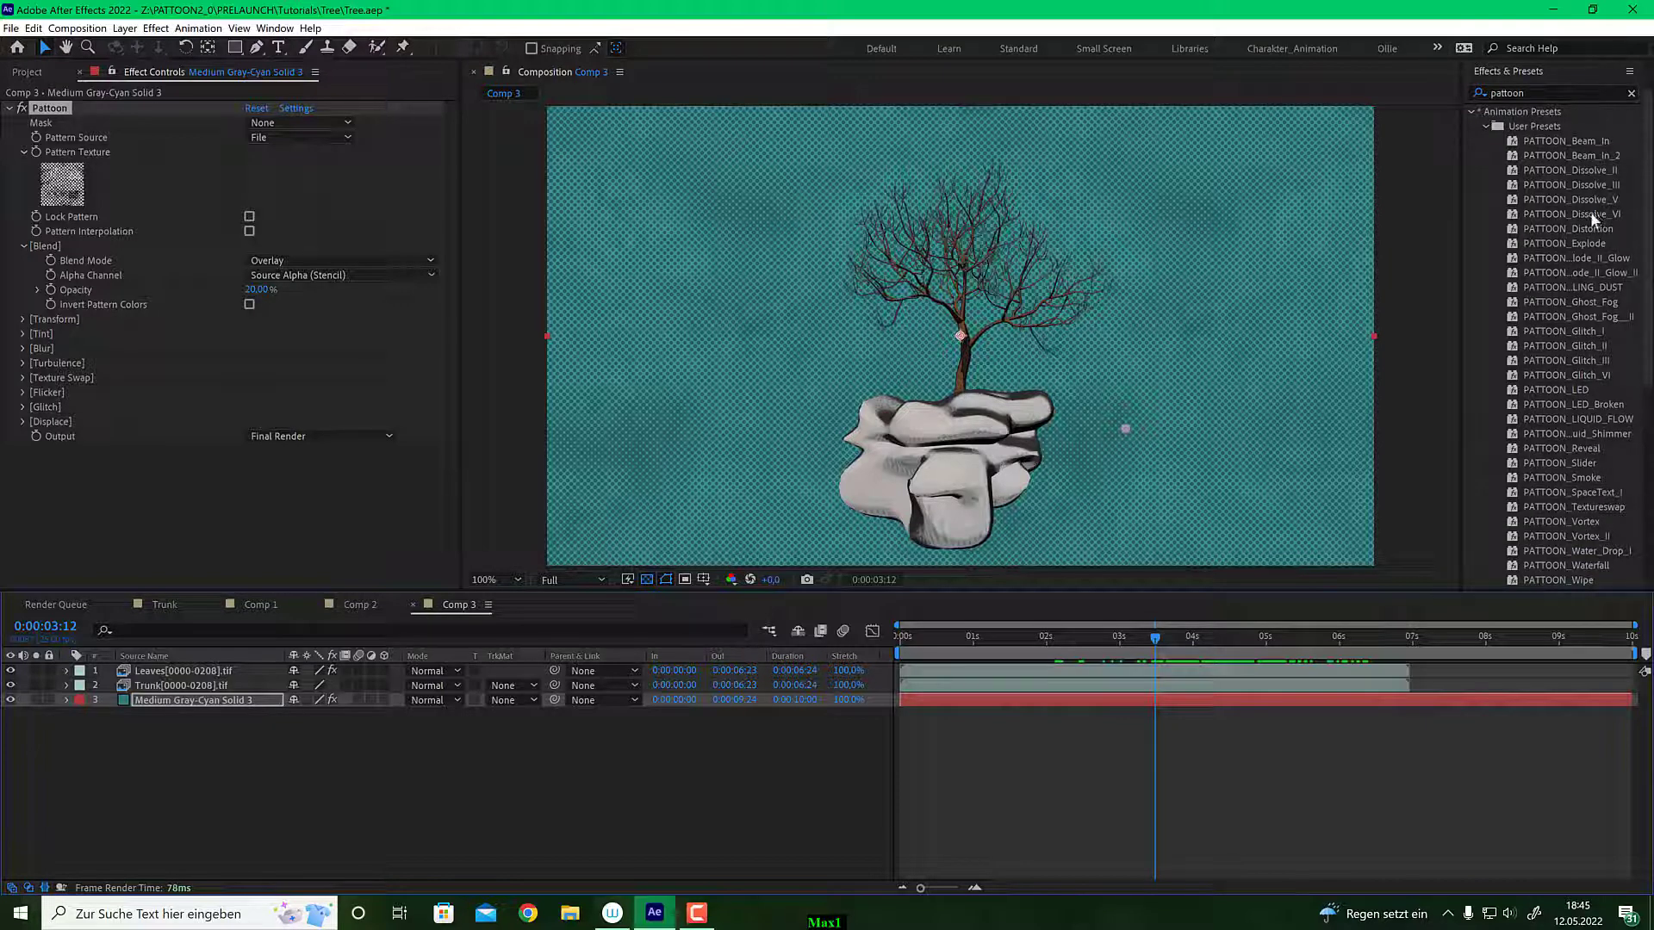
left_click_drag(1593, 220, 282, 678)
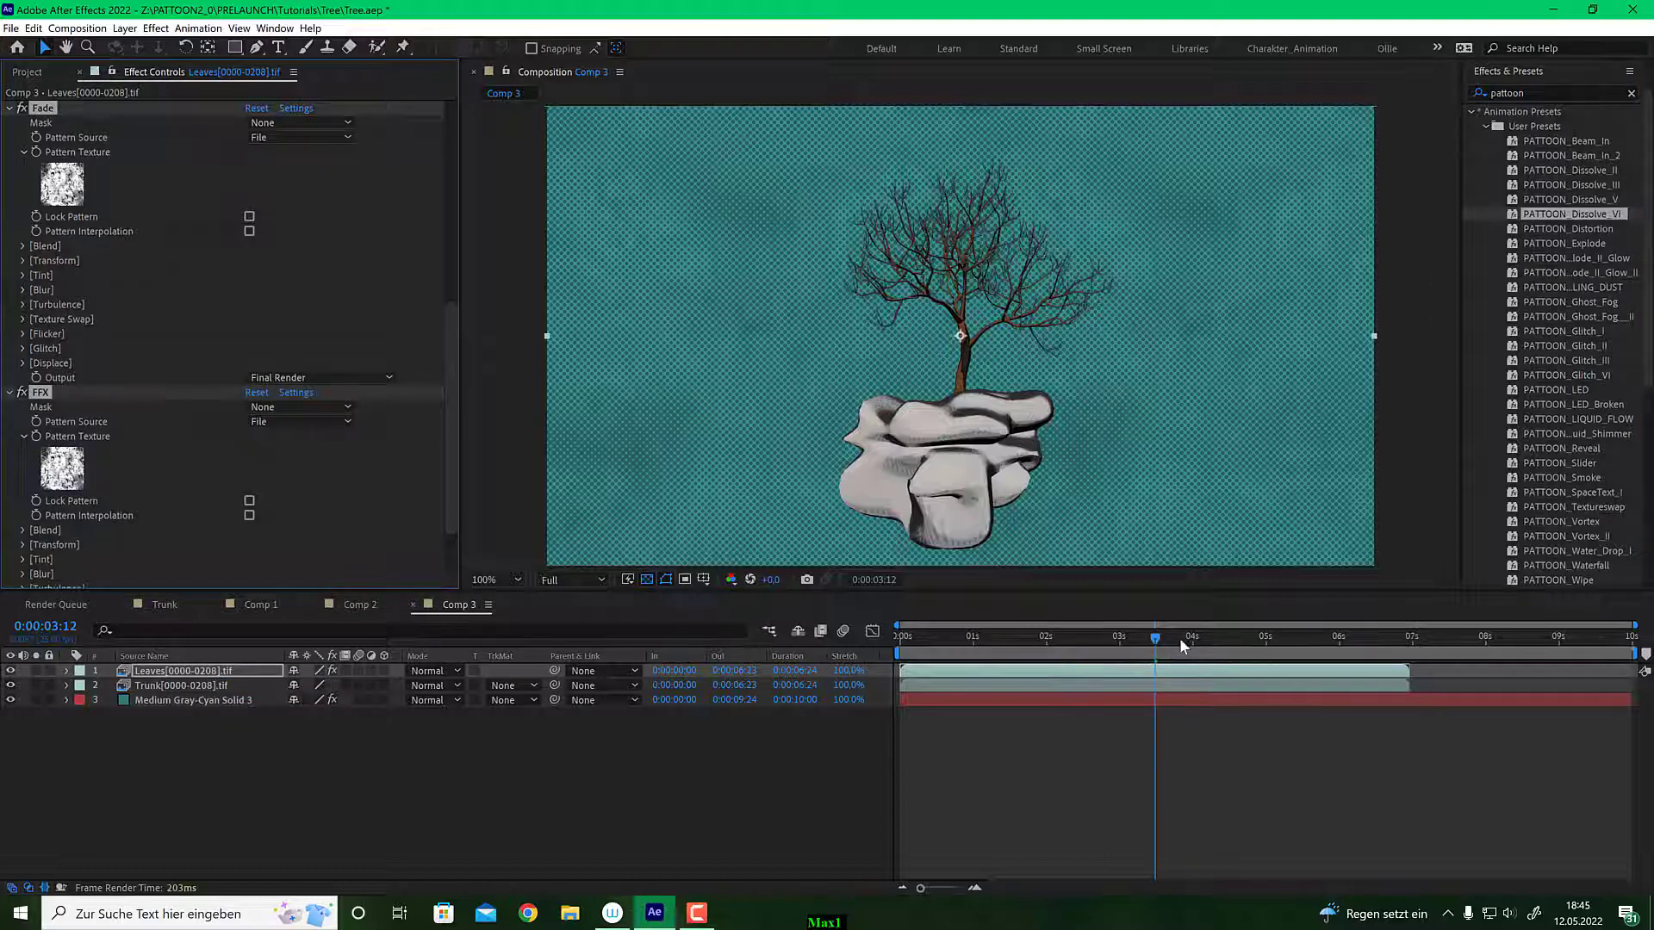
Scrub to frames with leaves and preview them dissolving into green wisps.
left_click_drag(1157, 639, 1180, 638)
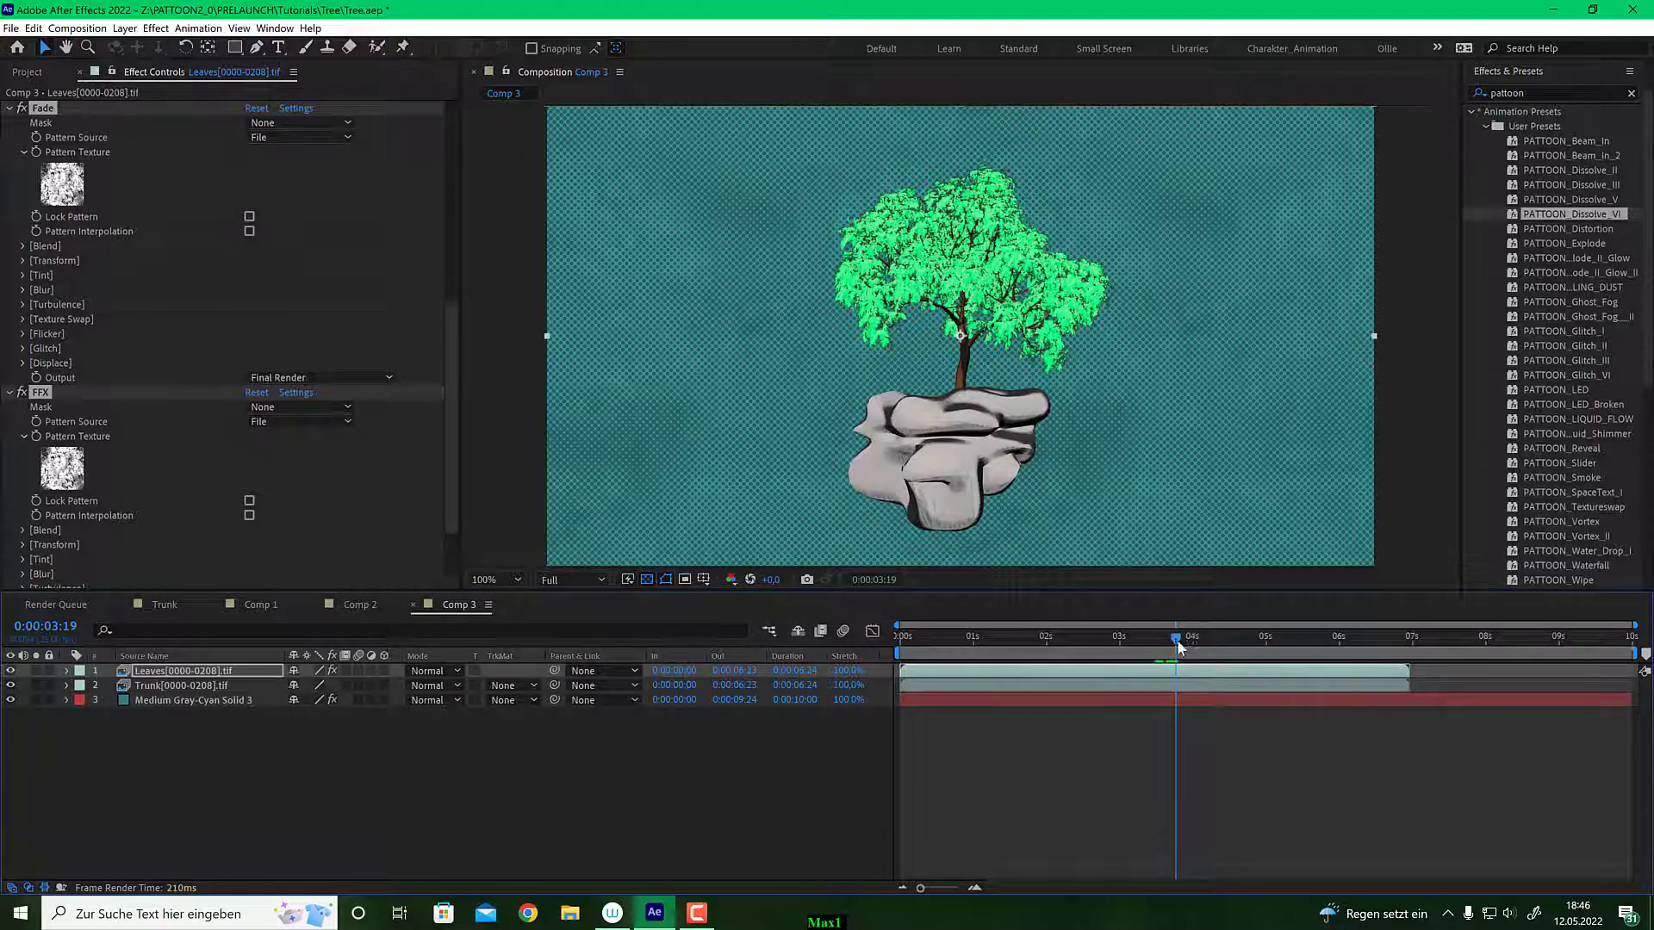
mouse_move(1177, 639)
left_mouse_down()
mouse_move(1249, 644)
mouse_move(1164, 659)
left_mouse_up()
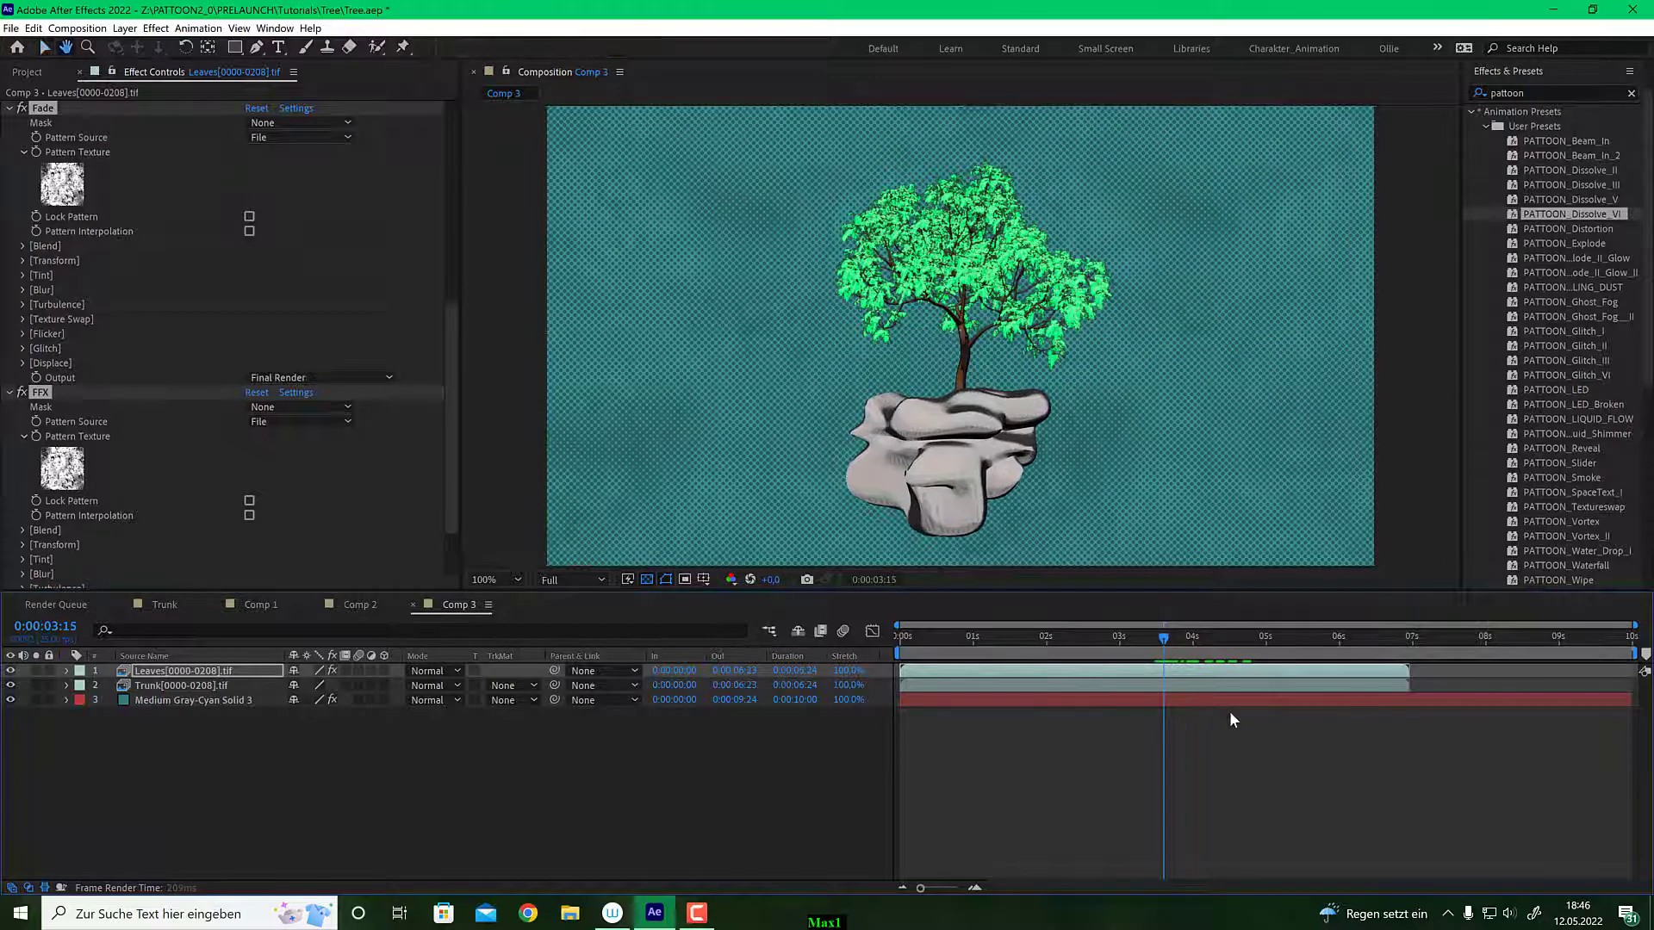
key("space")
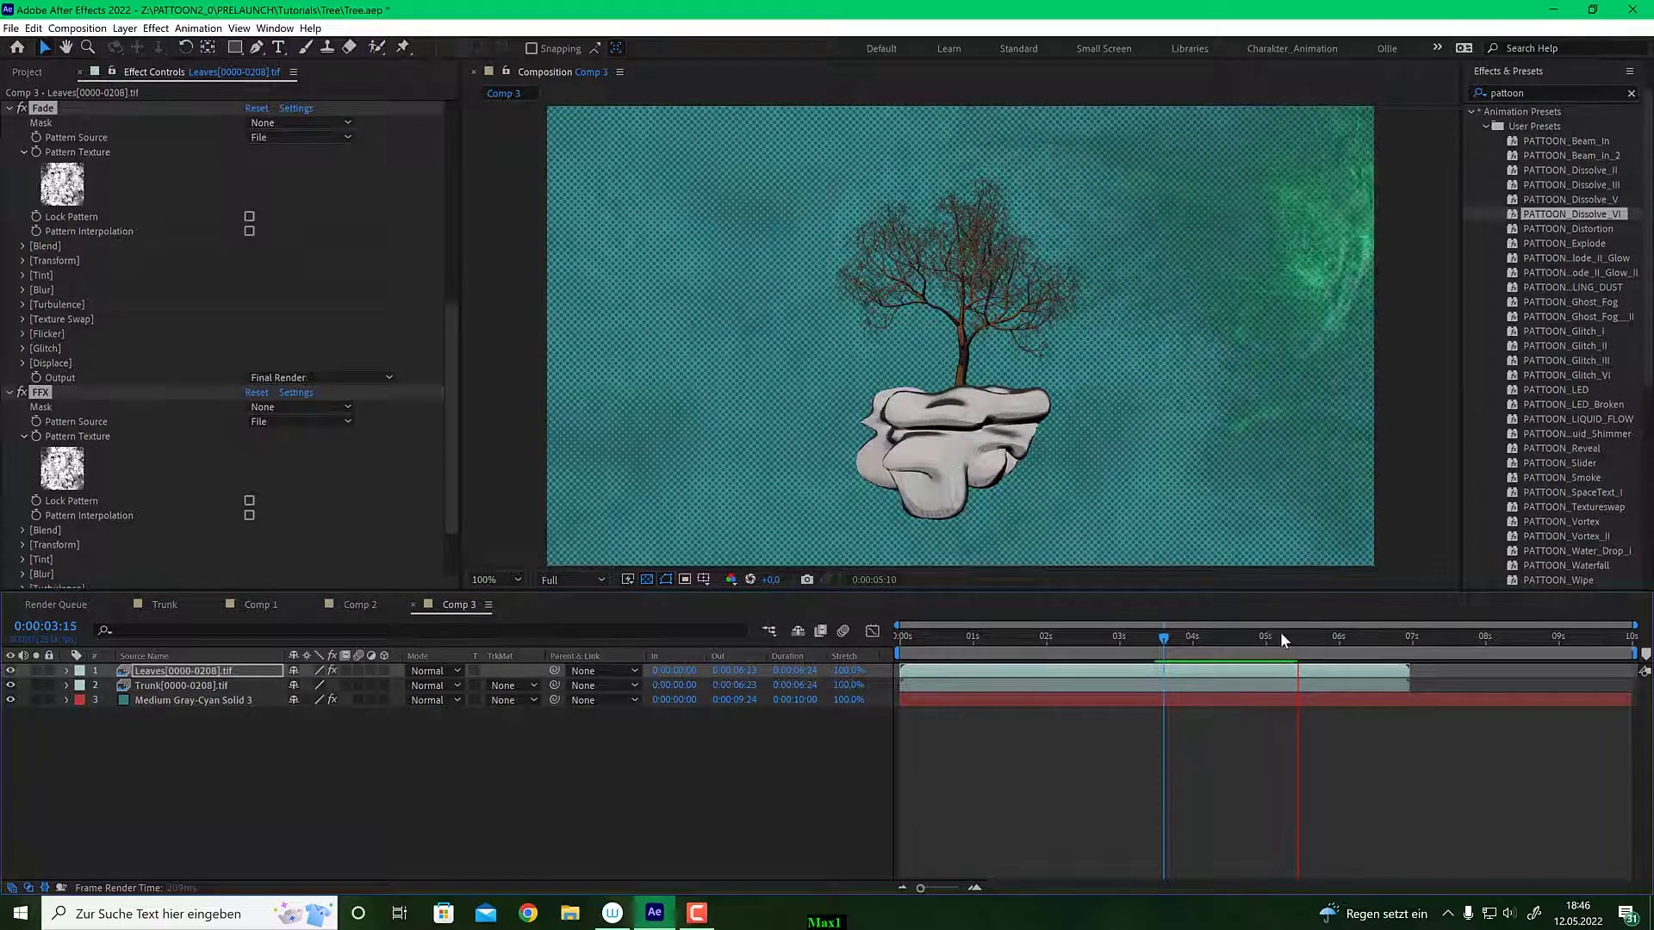
left_click_drag(1241, 637, 1195, 639)
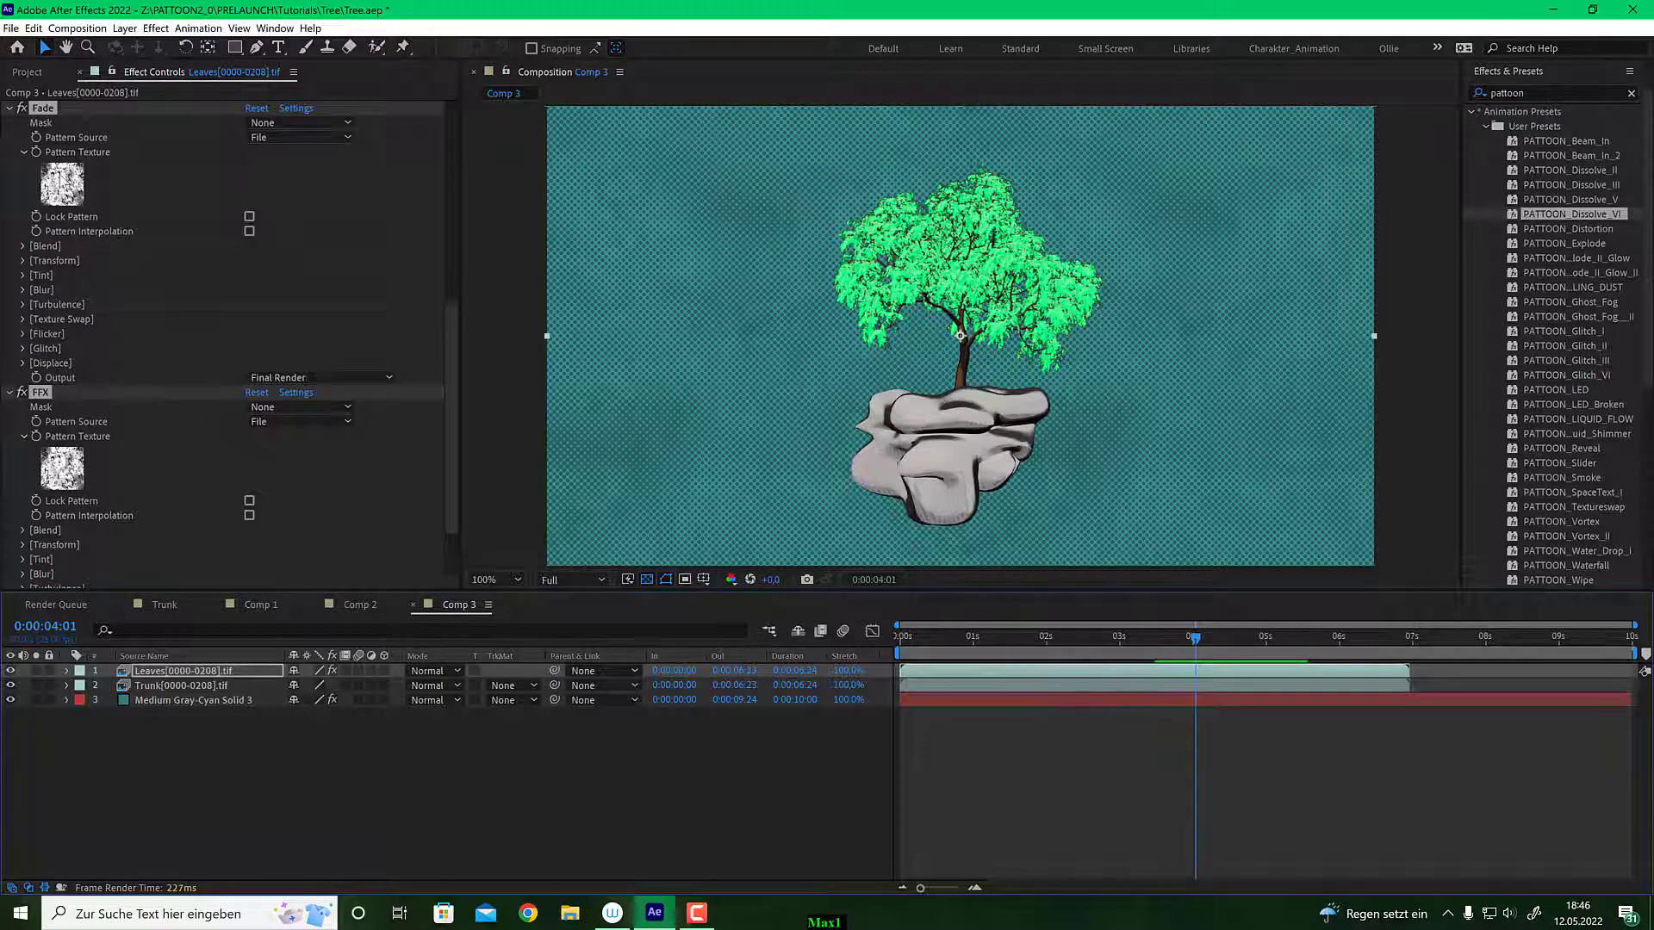
Collapse the other effects and expand FFX's Displace and Output option groups.
left_click(10, 109)
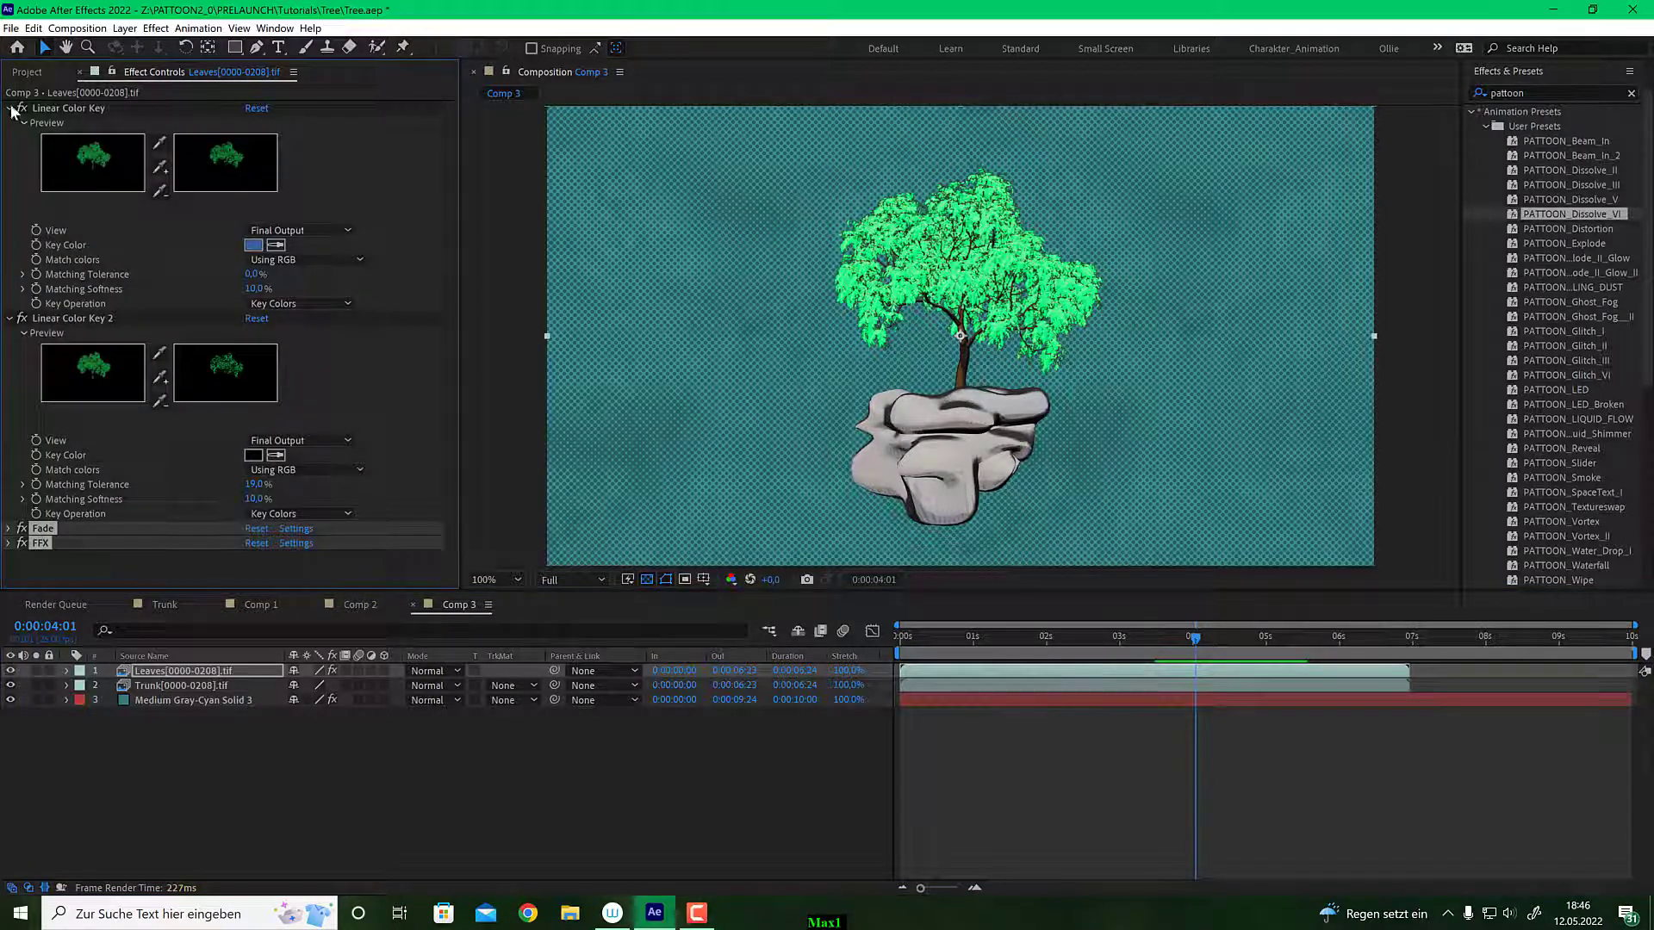
left_click(9, 318)
left_click(11, 109)
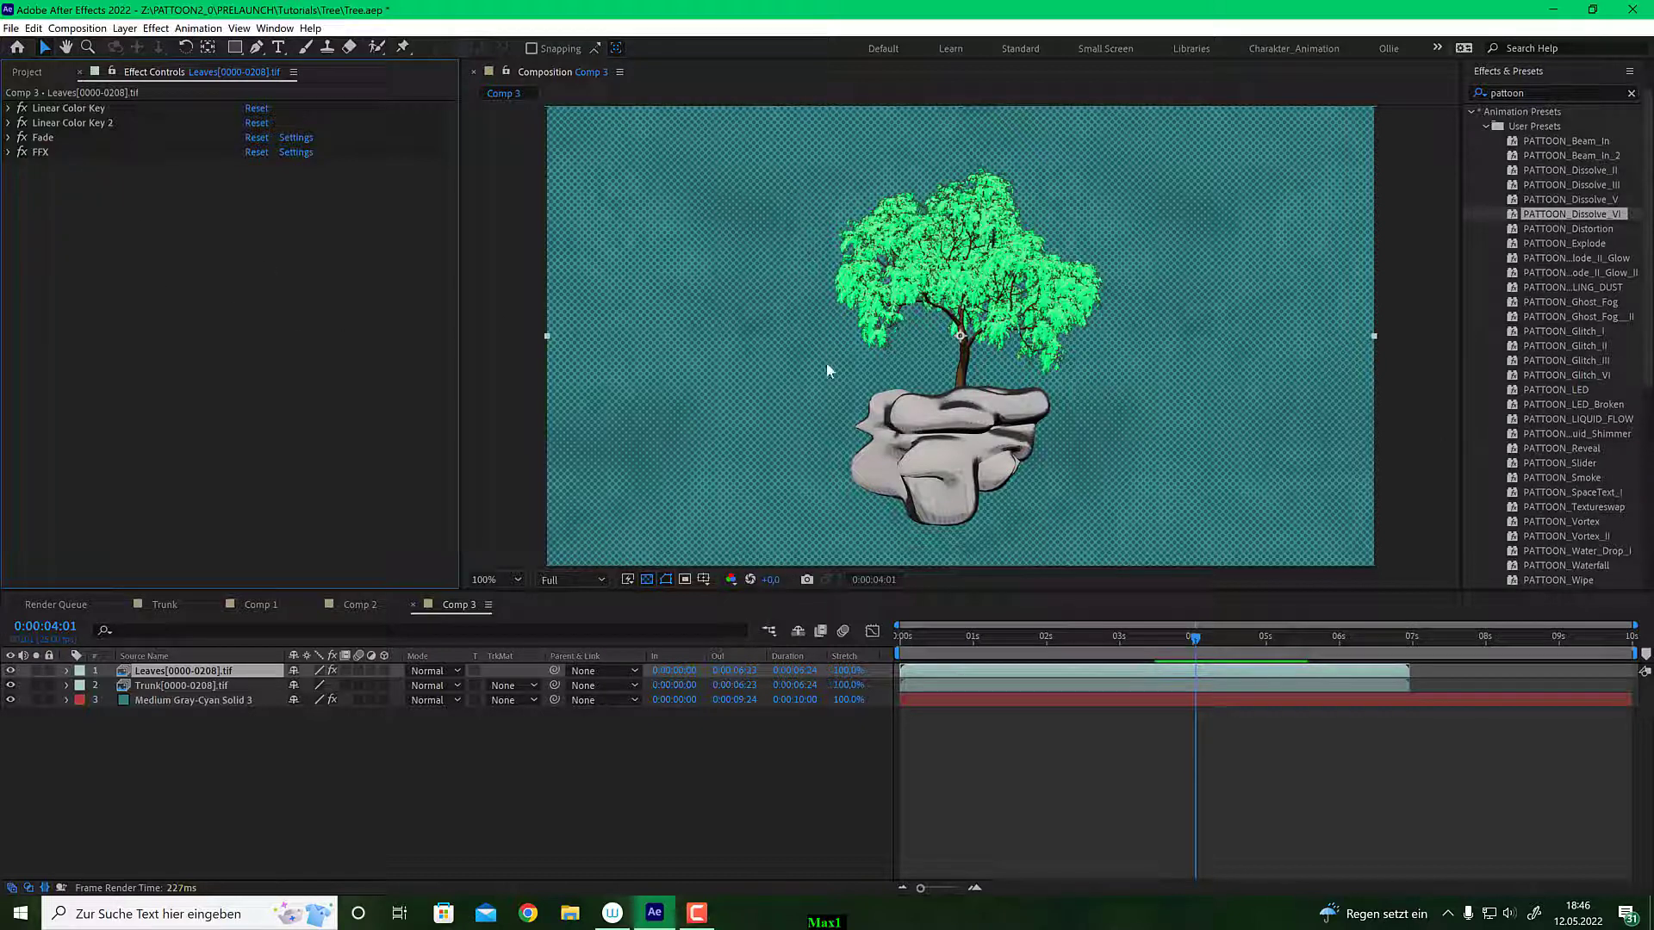
left_click(10, 153)
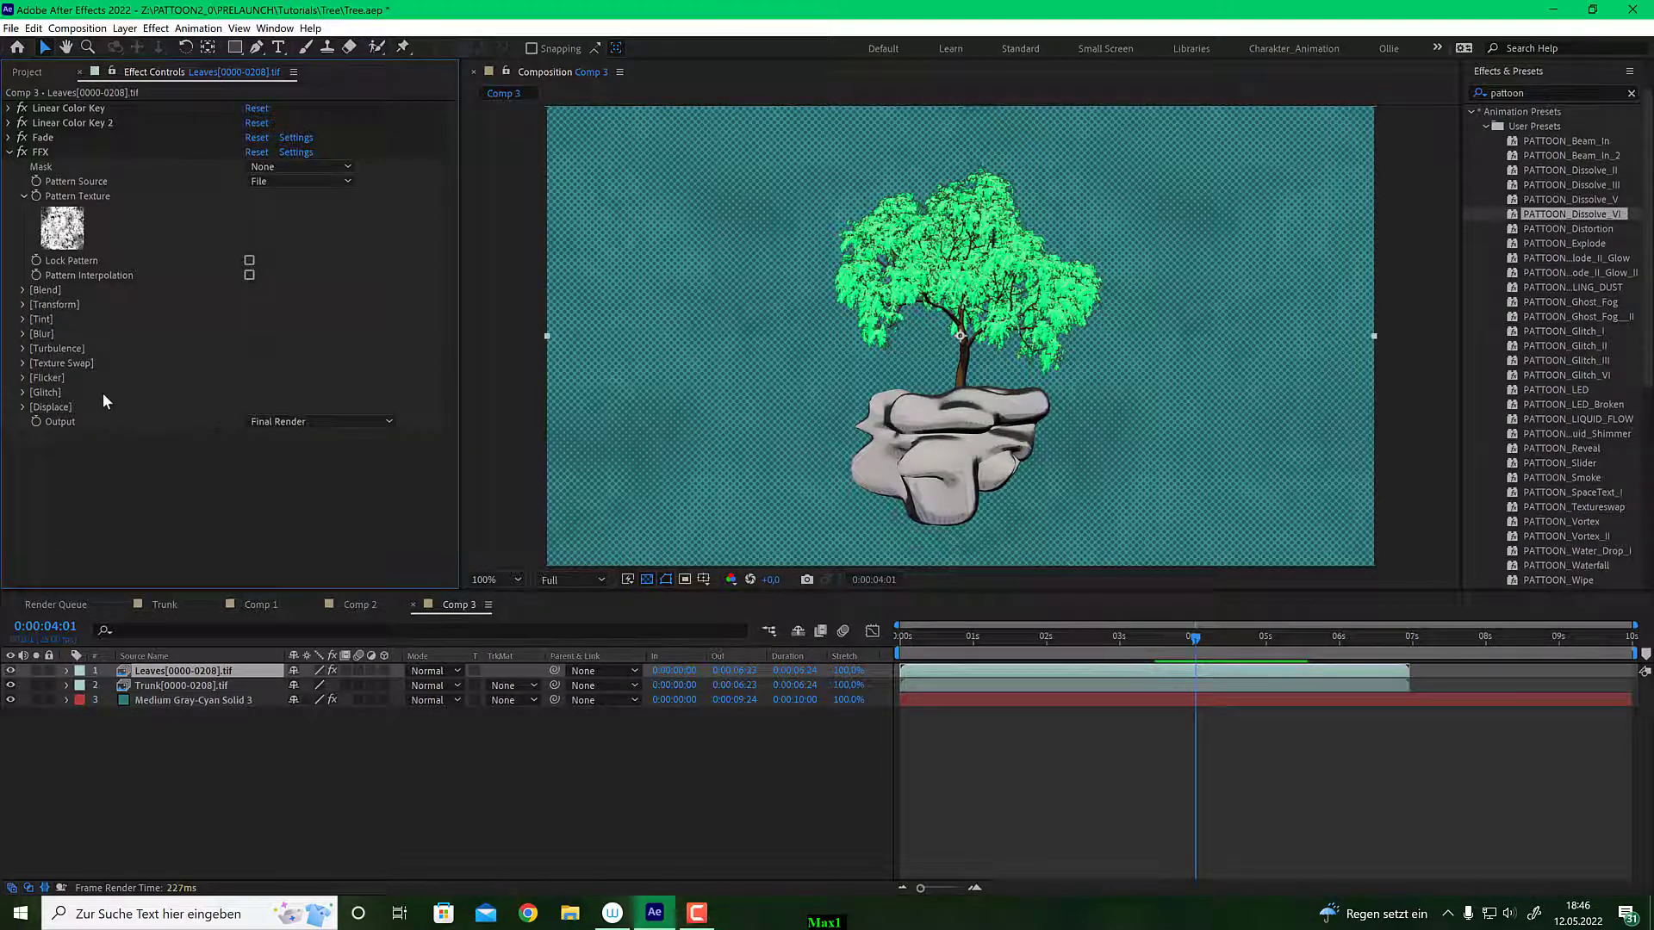
left_click(23, 408)
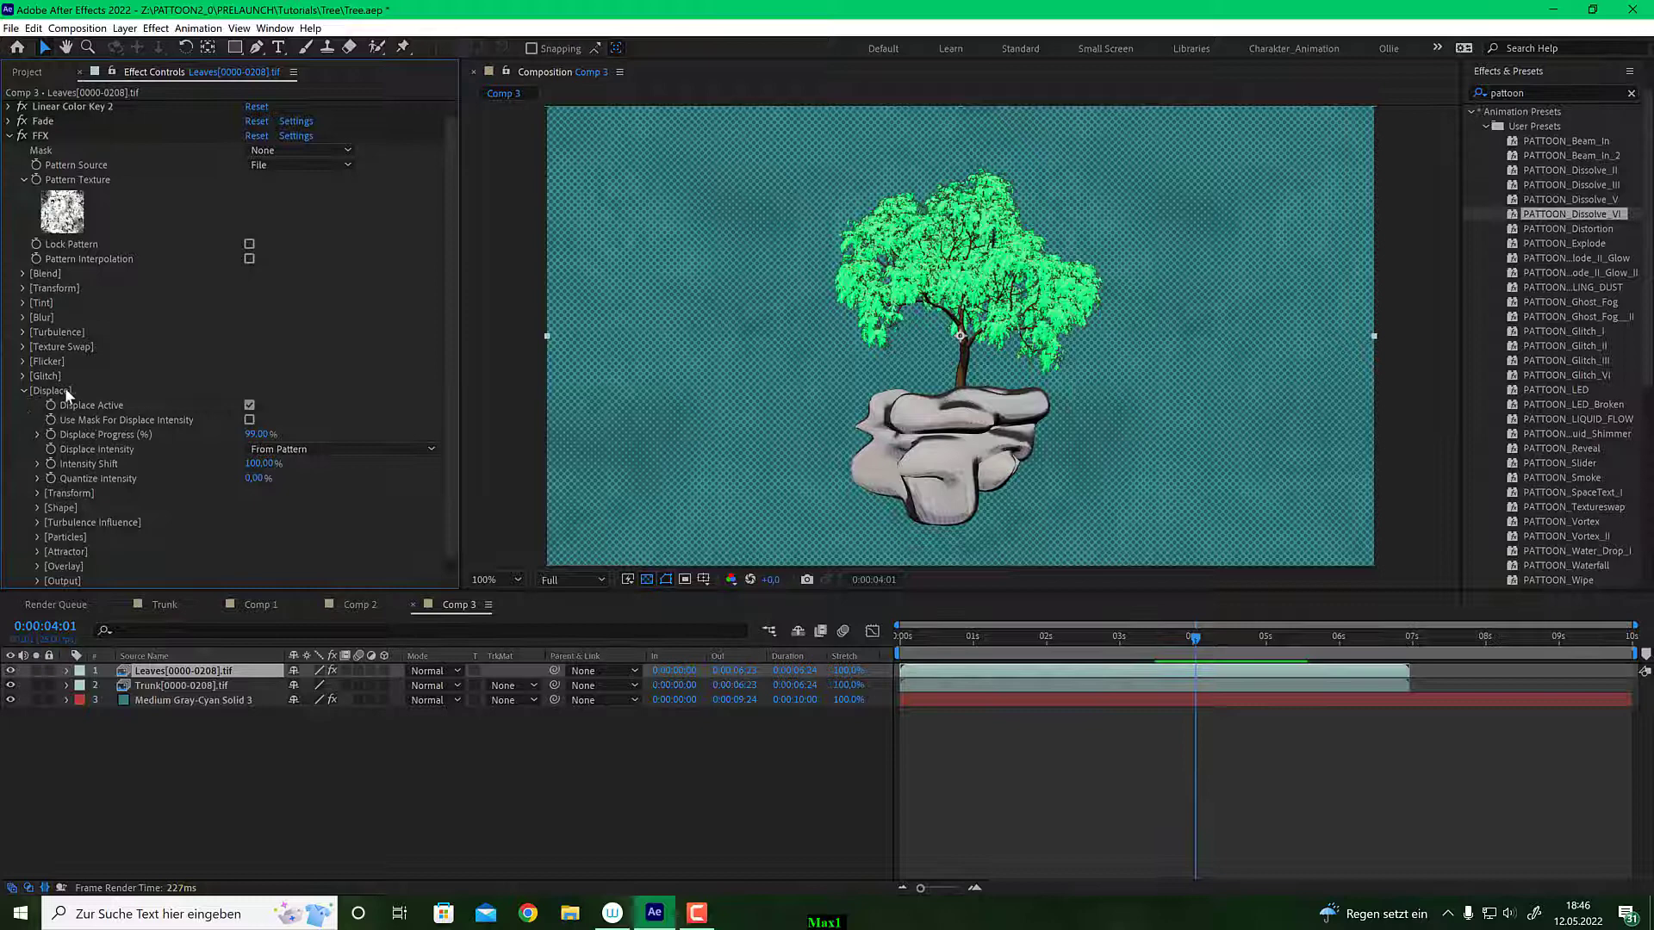
scroll(205, 488, "down", 1)
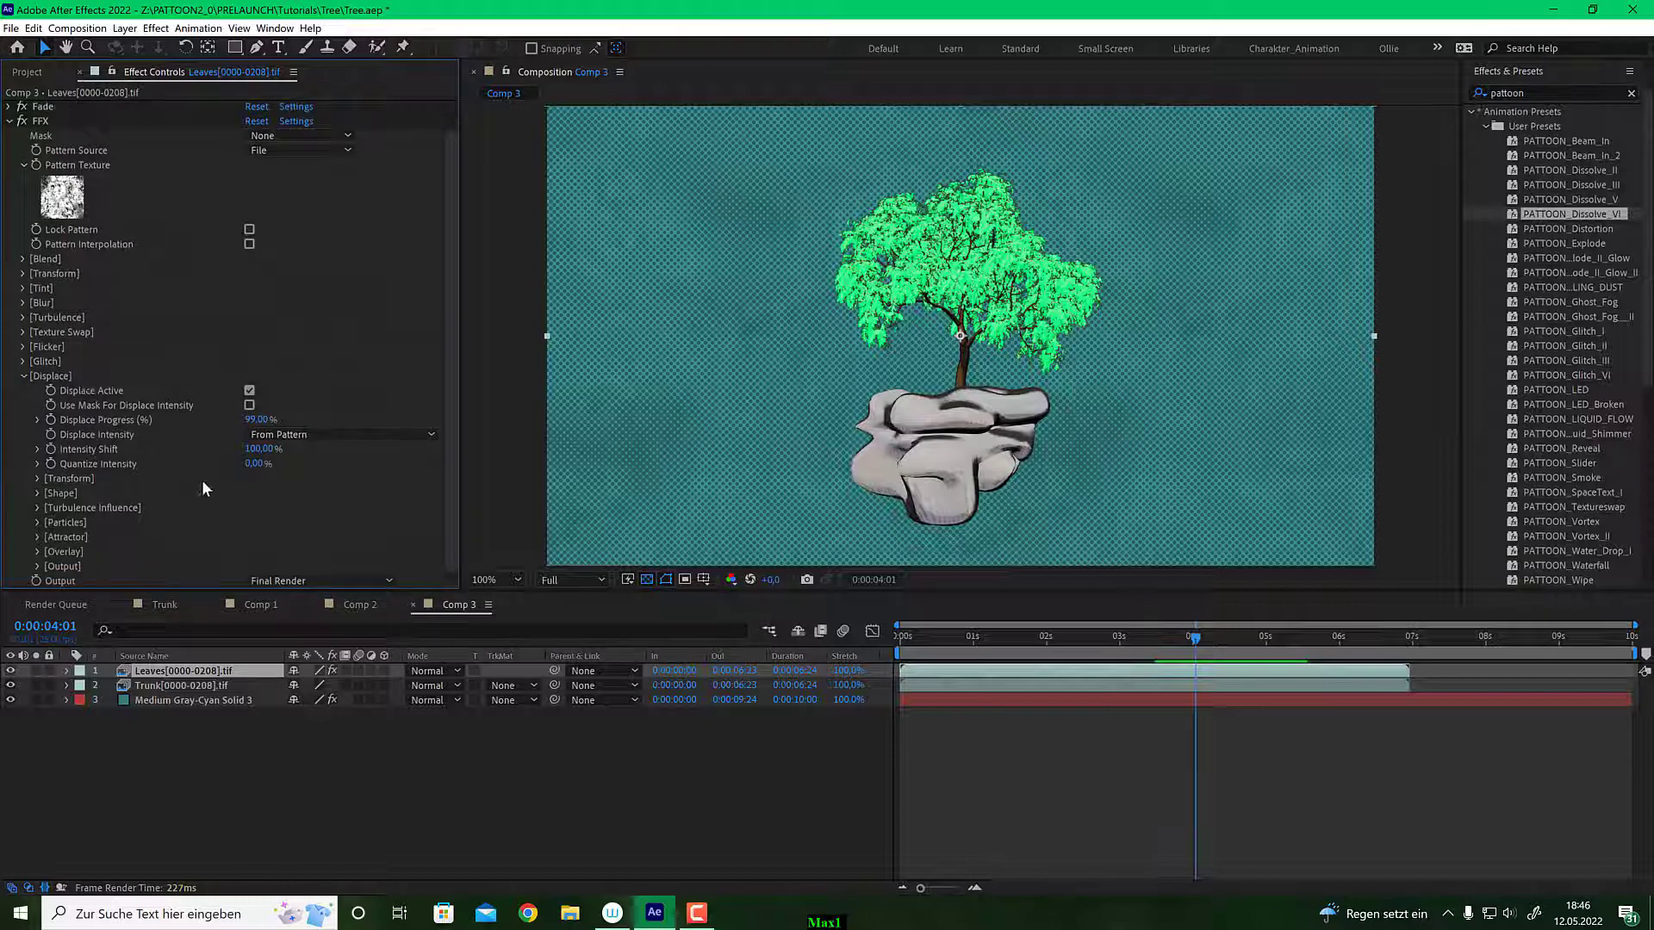
left_click(37, 566)
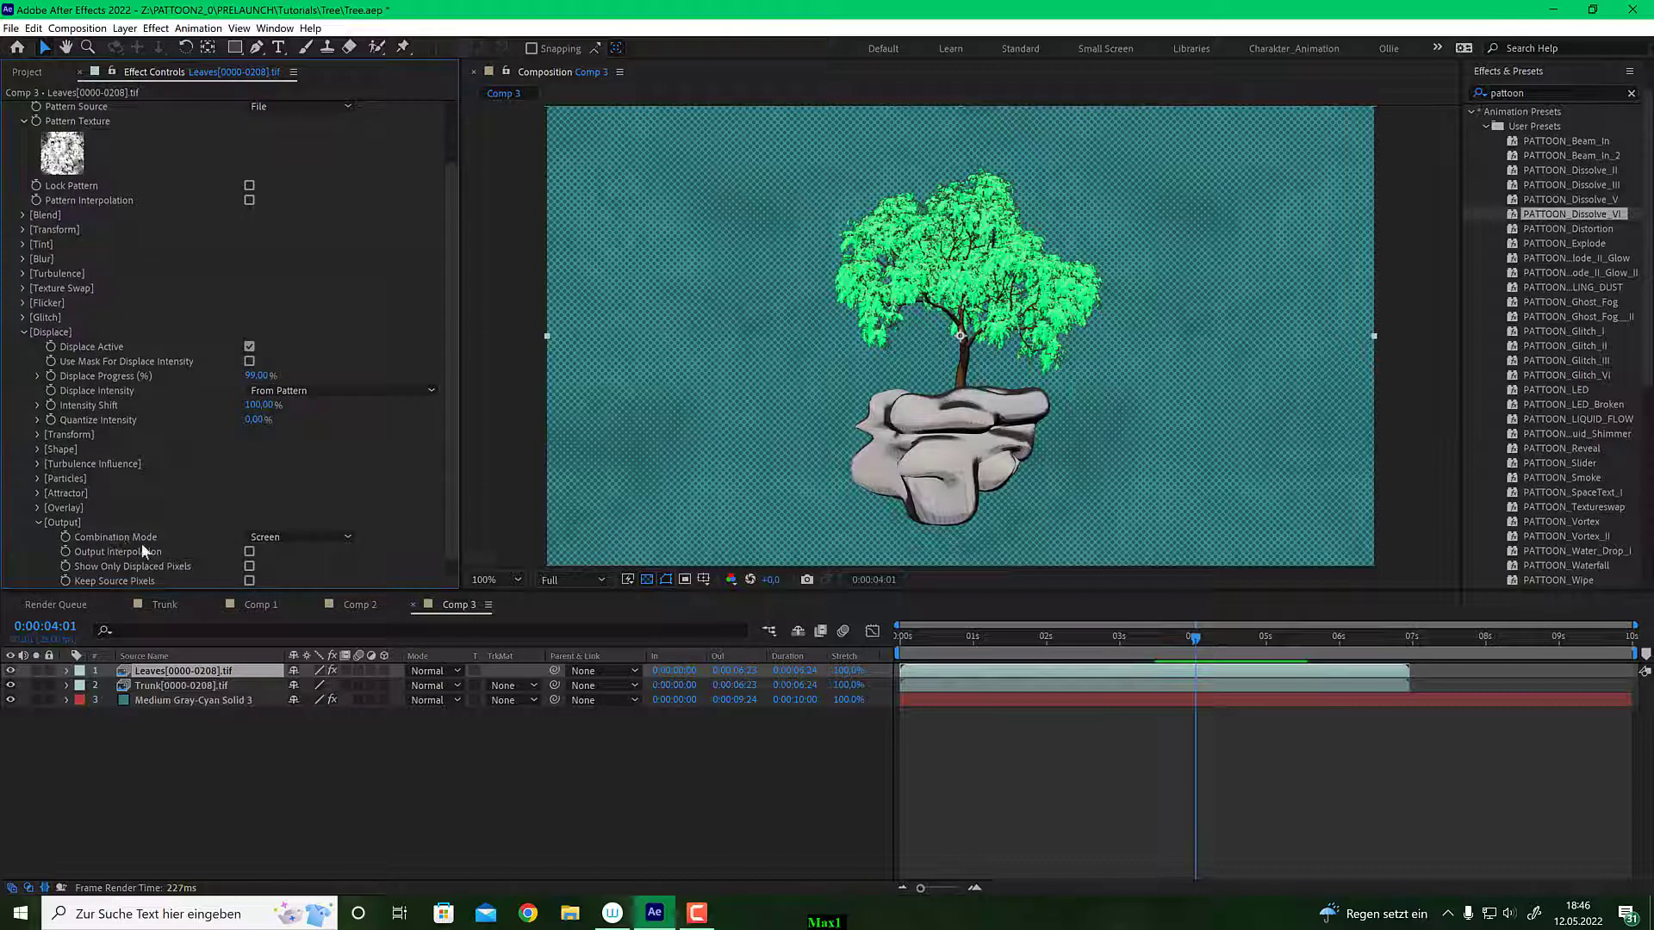
Compare Normal, Luma and Average combination modes, then settle on Normal and check 0:00:04:21.
left_click(319, 541)
left_click(284, 546)
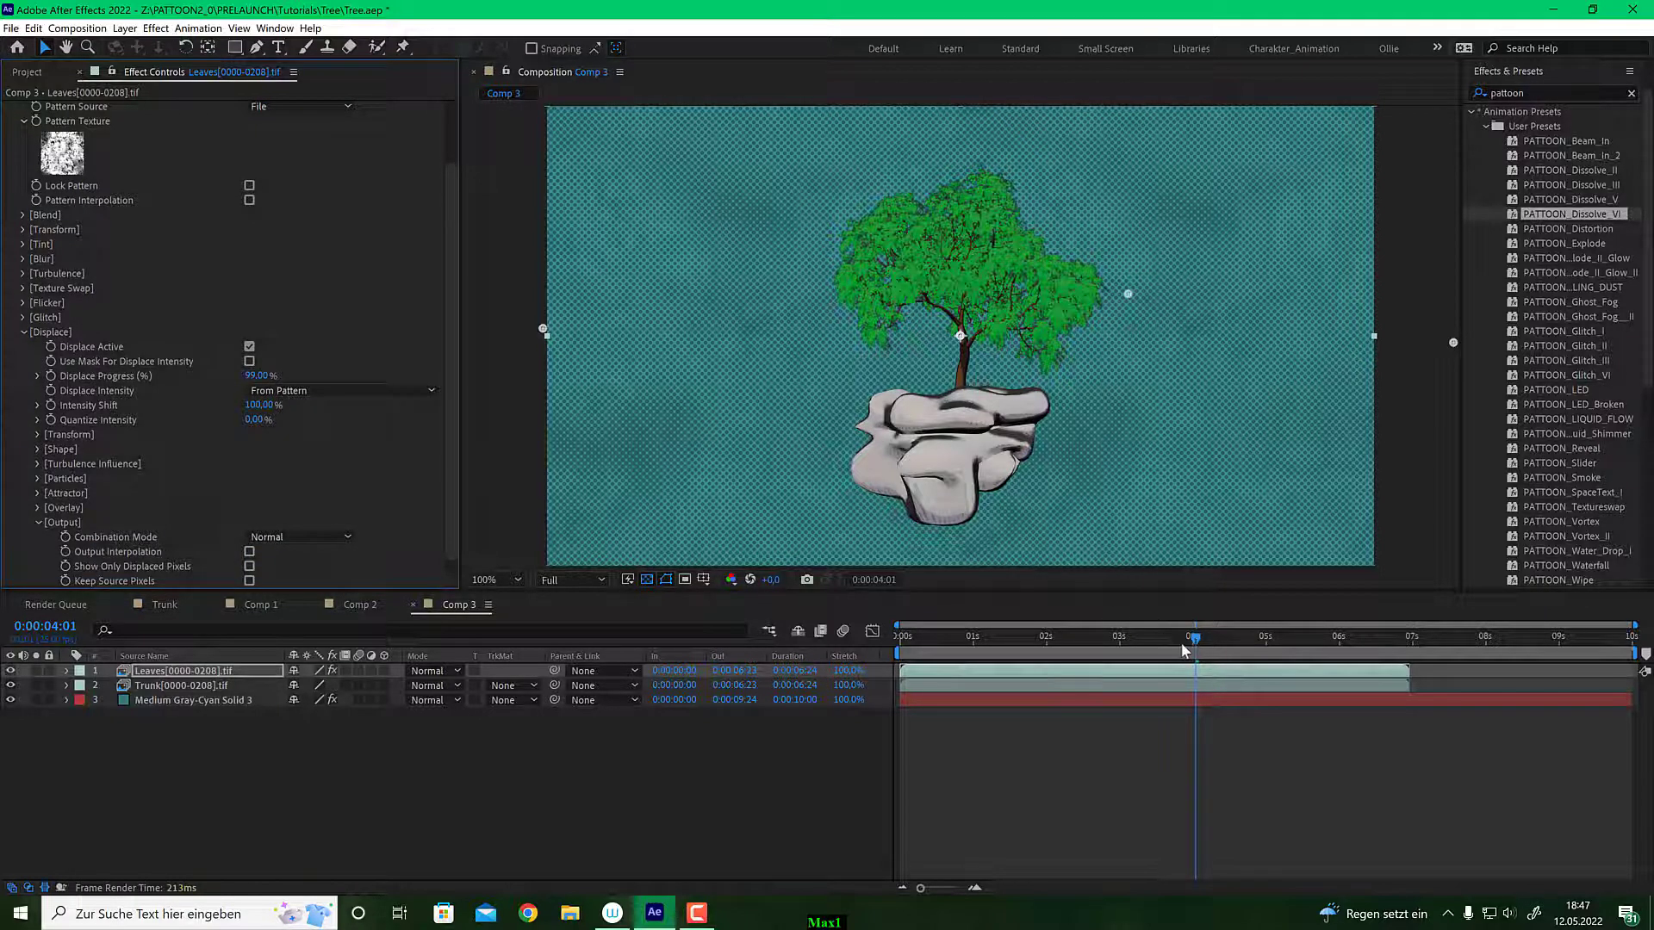
left_click_drag(1195, 639, 1233, 647)
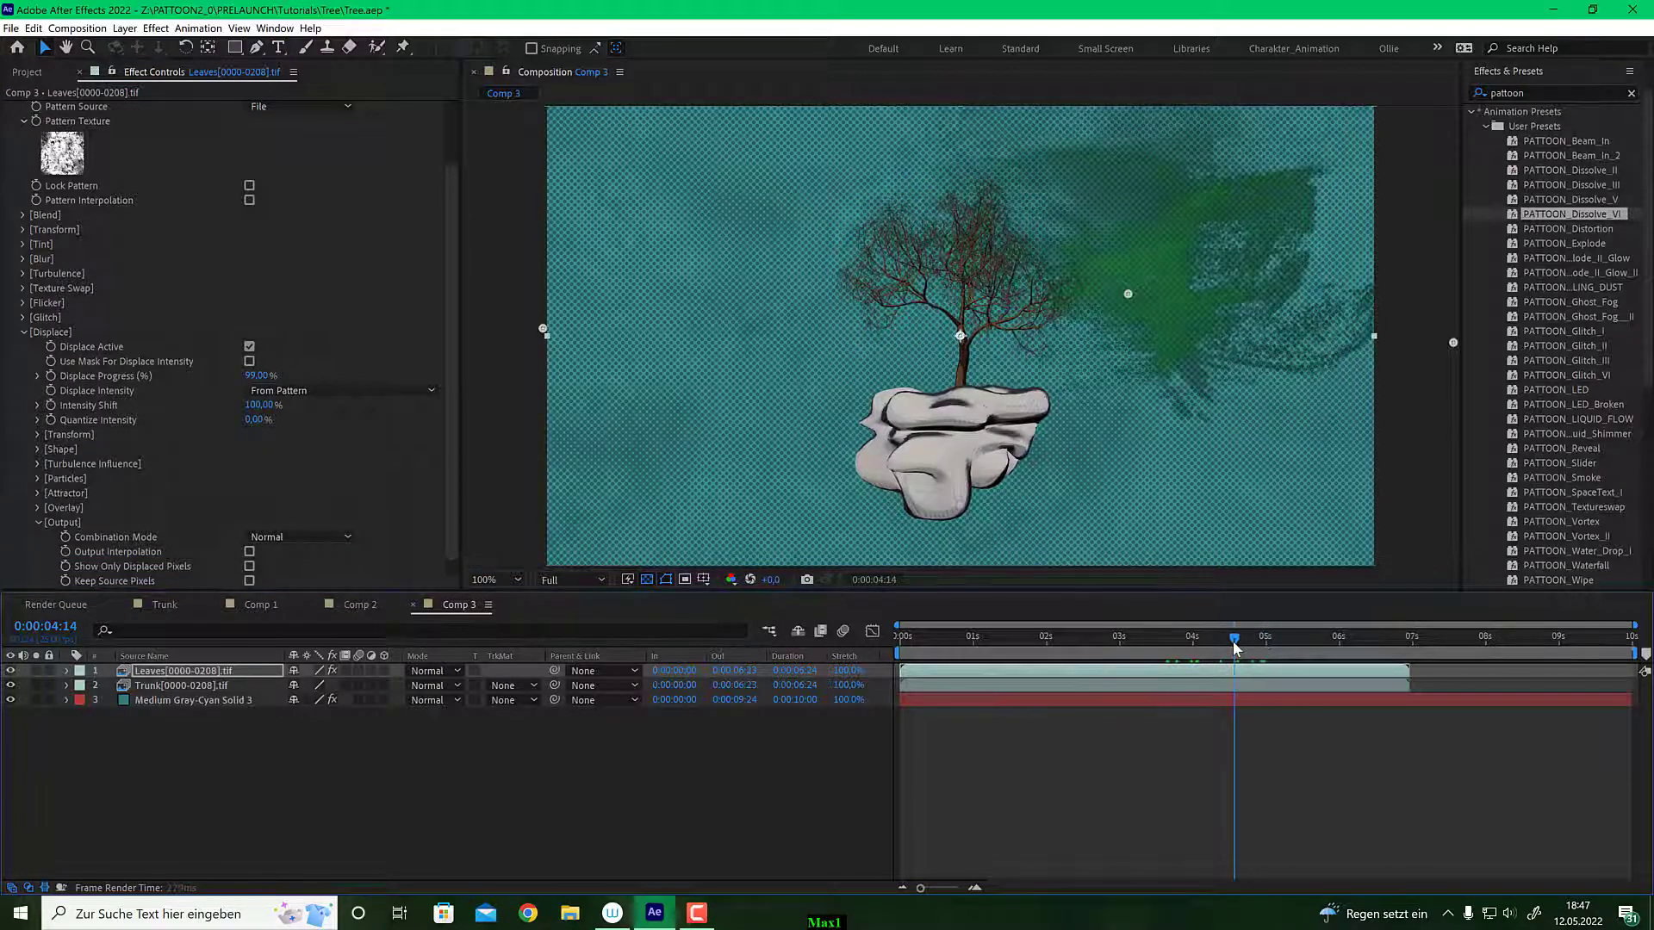
left_click(308, 536)
left_click(312, 601)
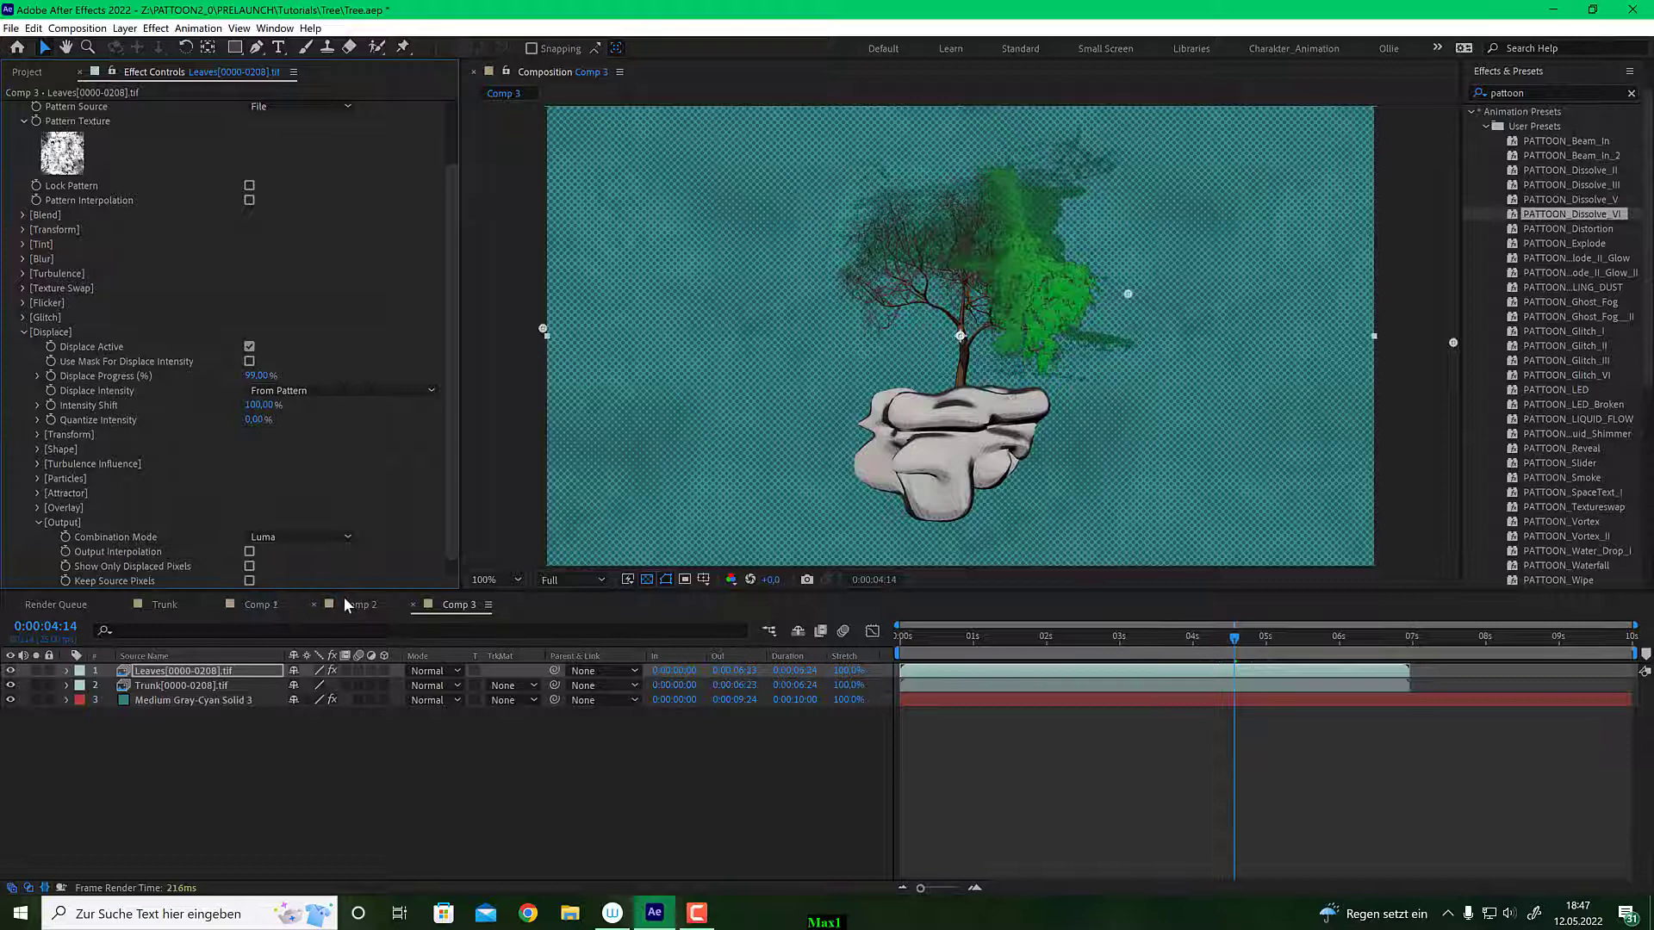
left_click(300, 537)
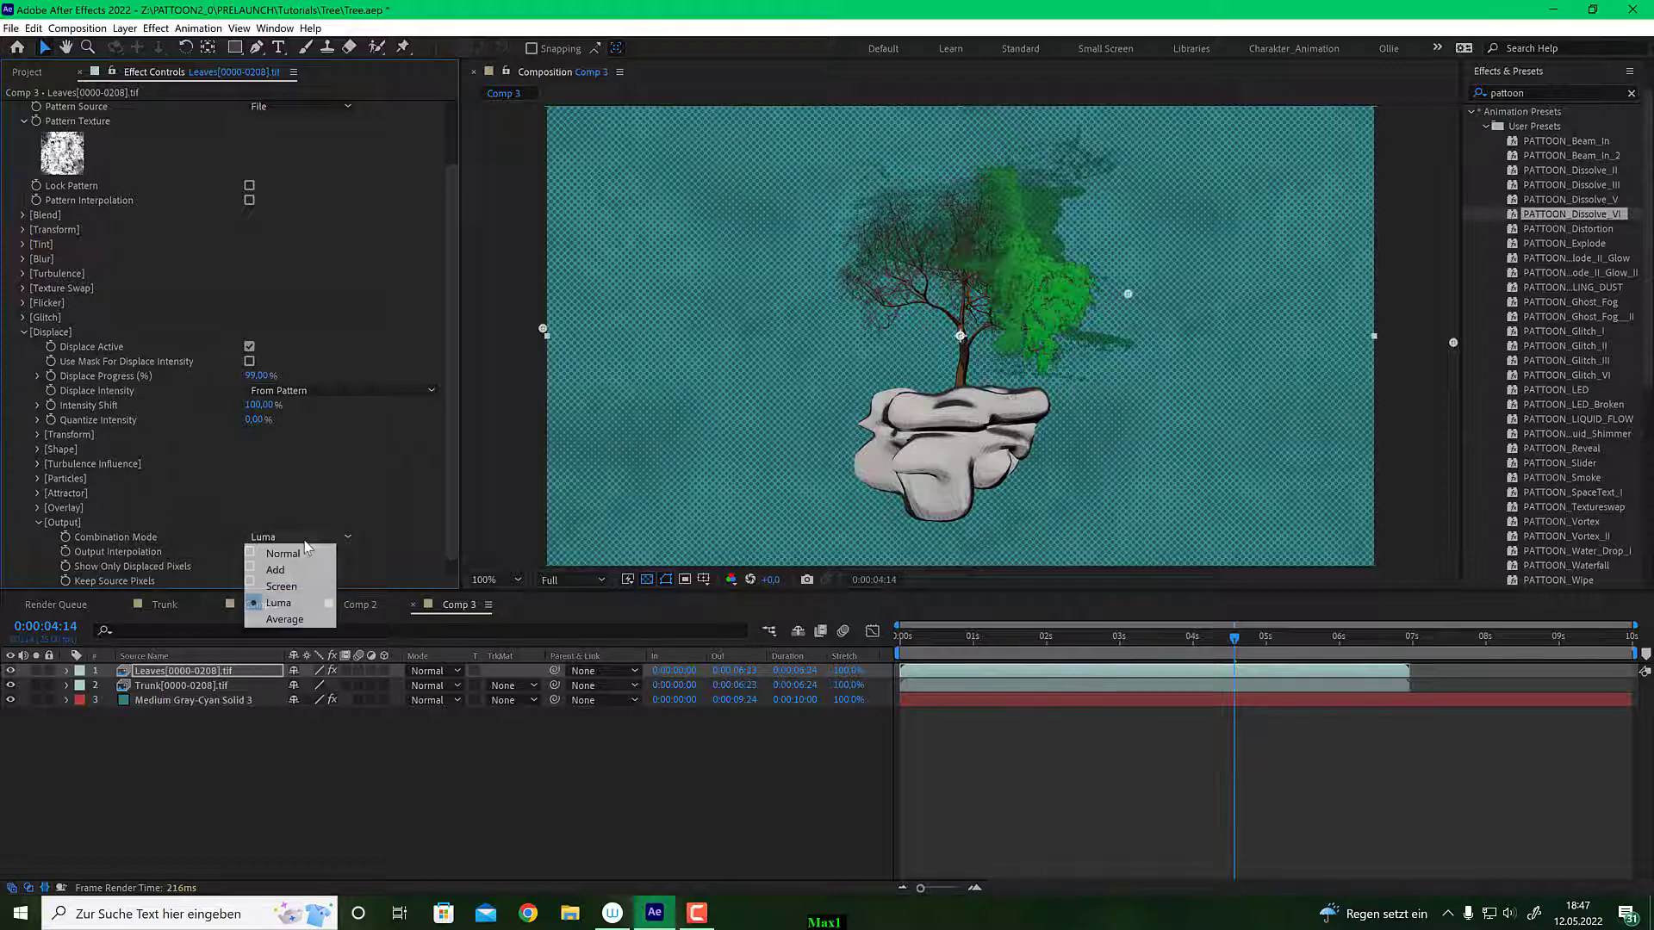
left_click(303, 620)
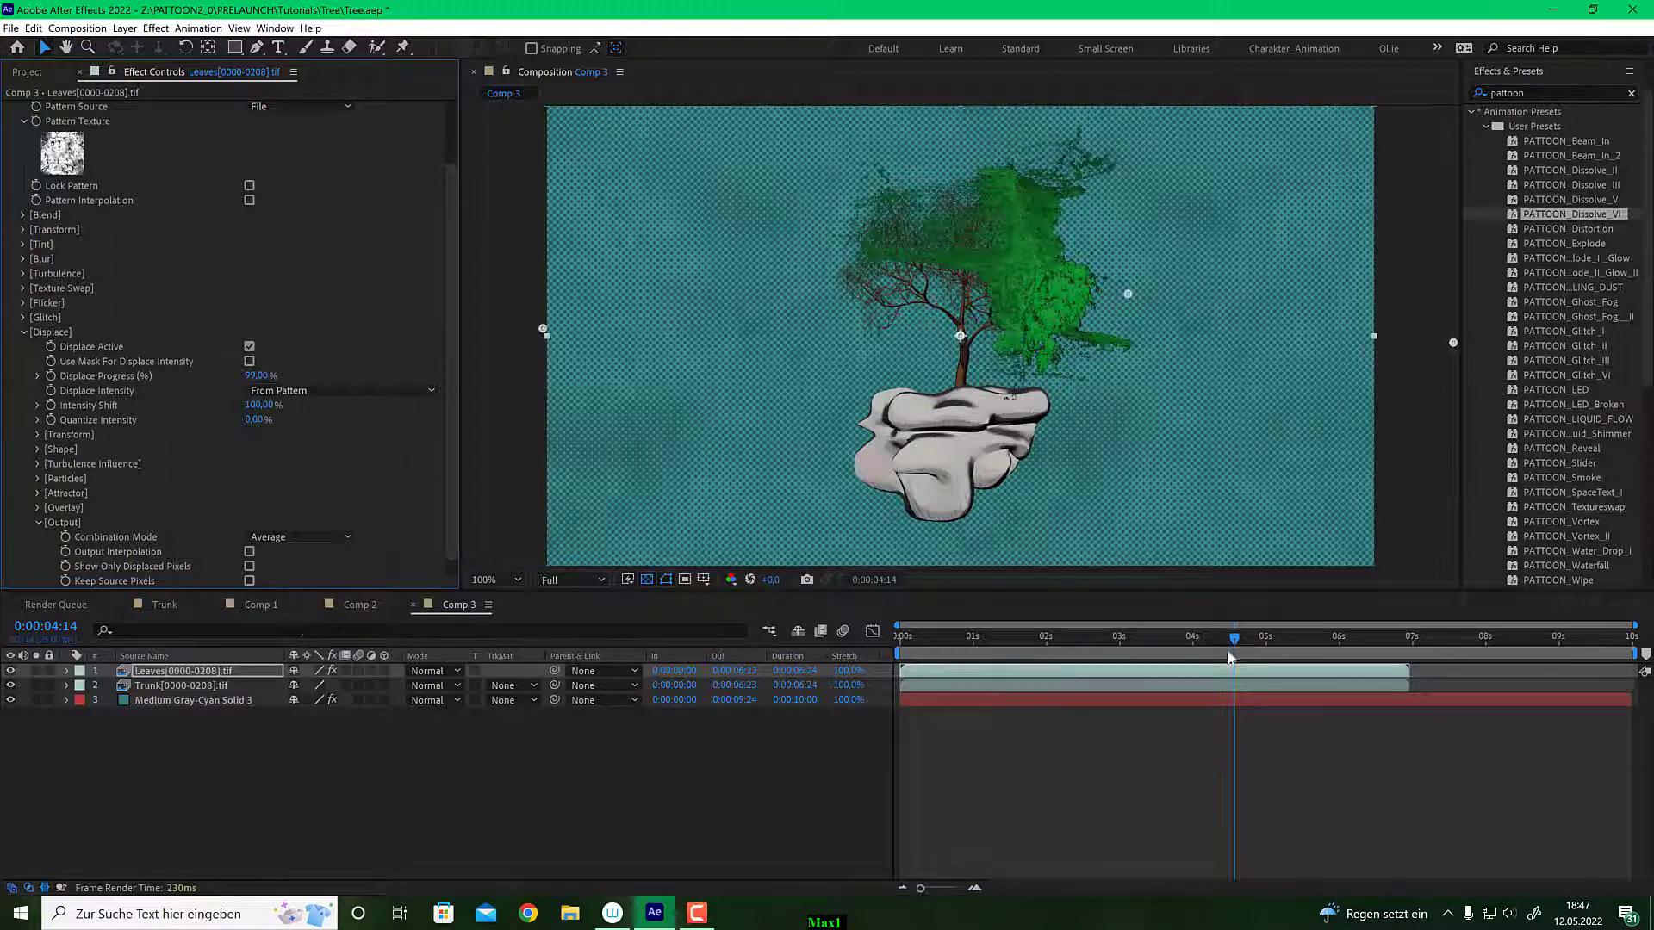
mouse_move(1229, 658)
left_mouse_down()
mouse_move(1279, 648)
mouse_move(1265, 603)
mouse_move(1266, 649)
mouse_move(1213, 650)
mouse_move(1241, 650)
left_mouse_up()
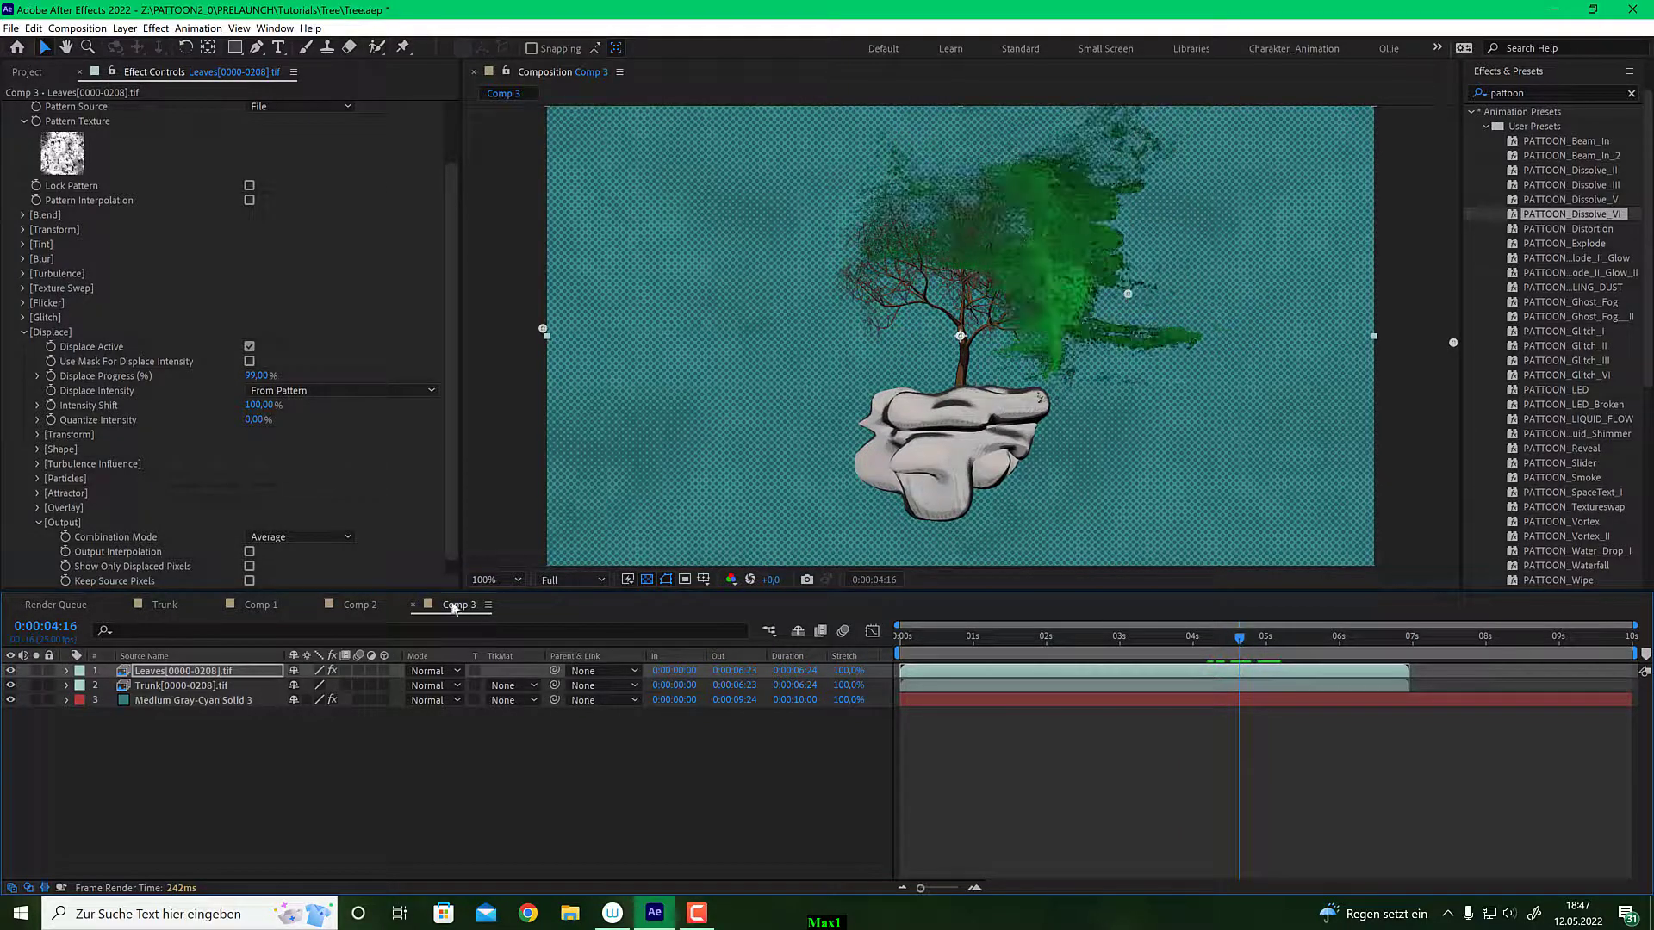
left_click(300, 536)
left_click(268, 554)
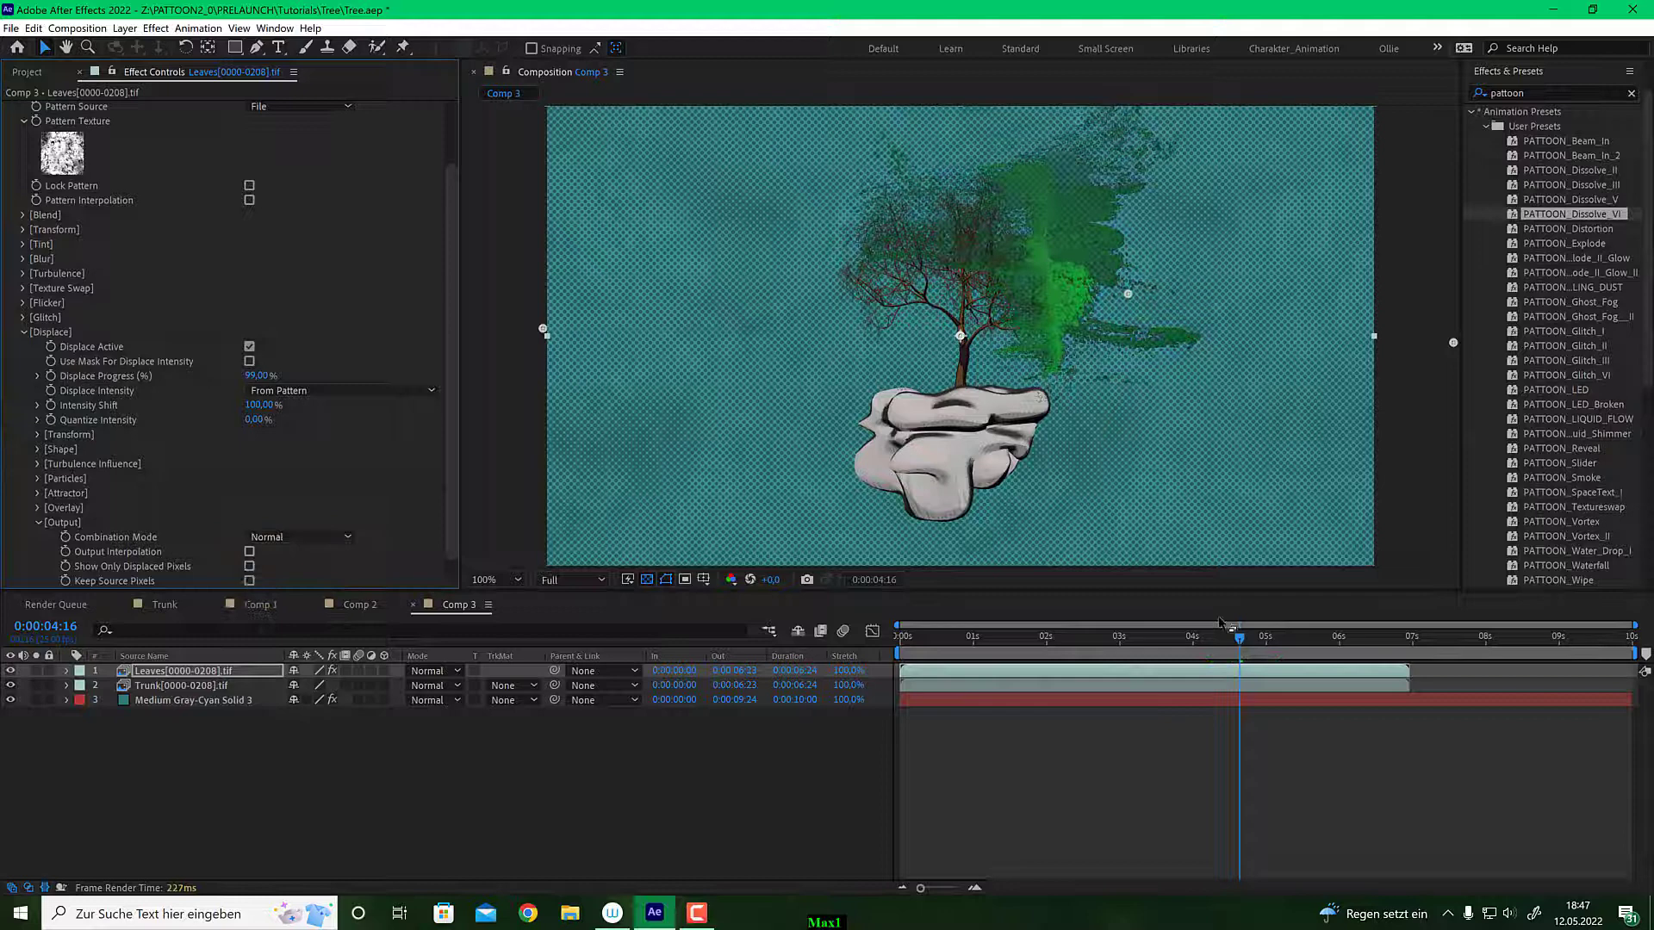
left_click_drag(1269, 643, 1235, 645)
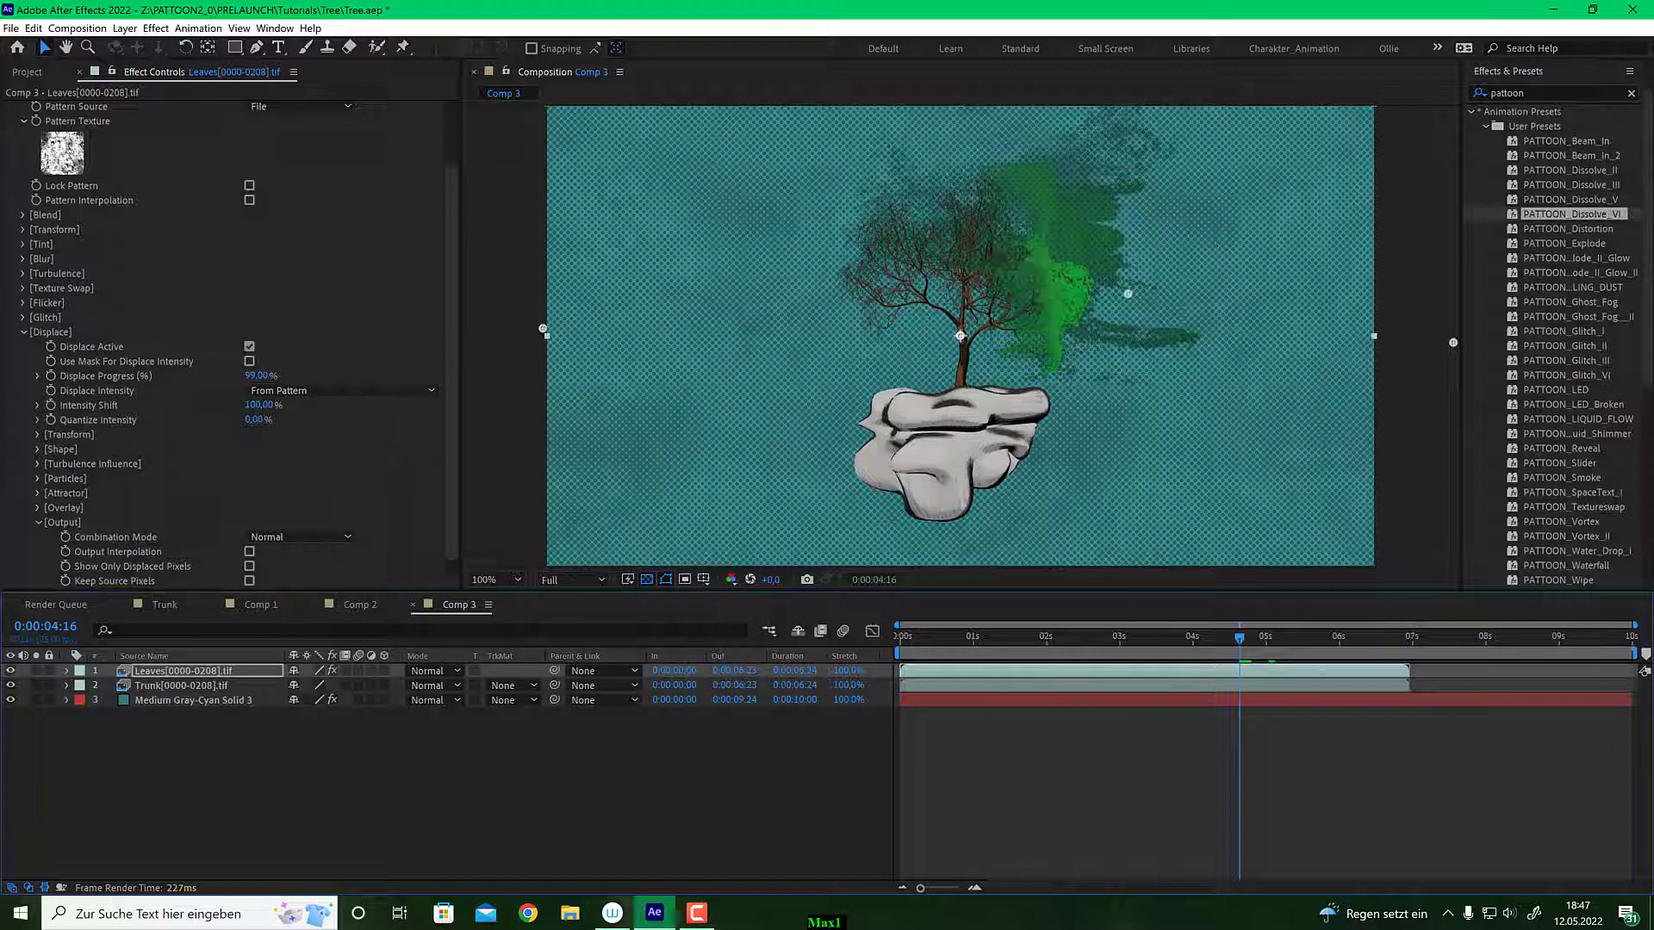
Swap FFX's Output group for Turbulence Influence and reveal the Leaves layer's keyframed properties with U.
left_click(38, 523)
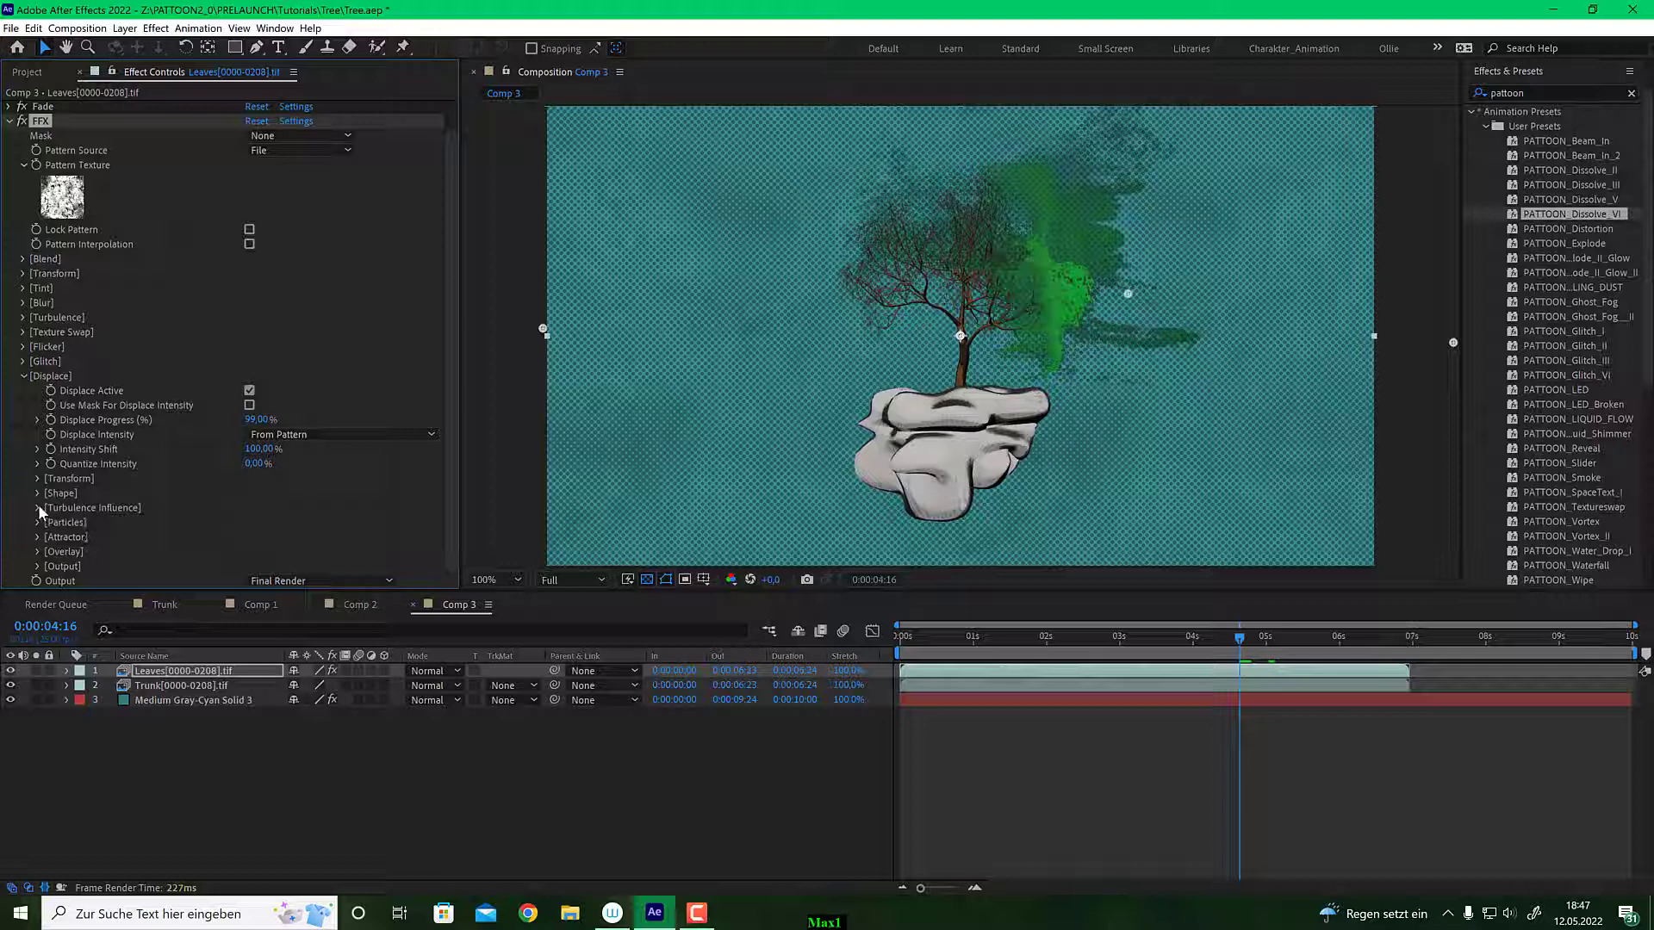
left_click(37, 507)
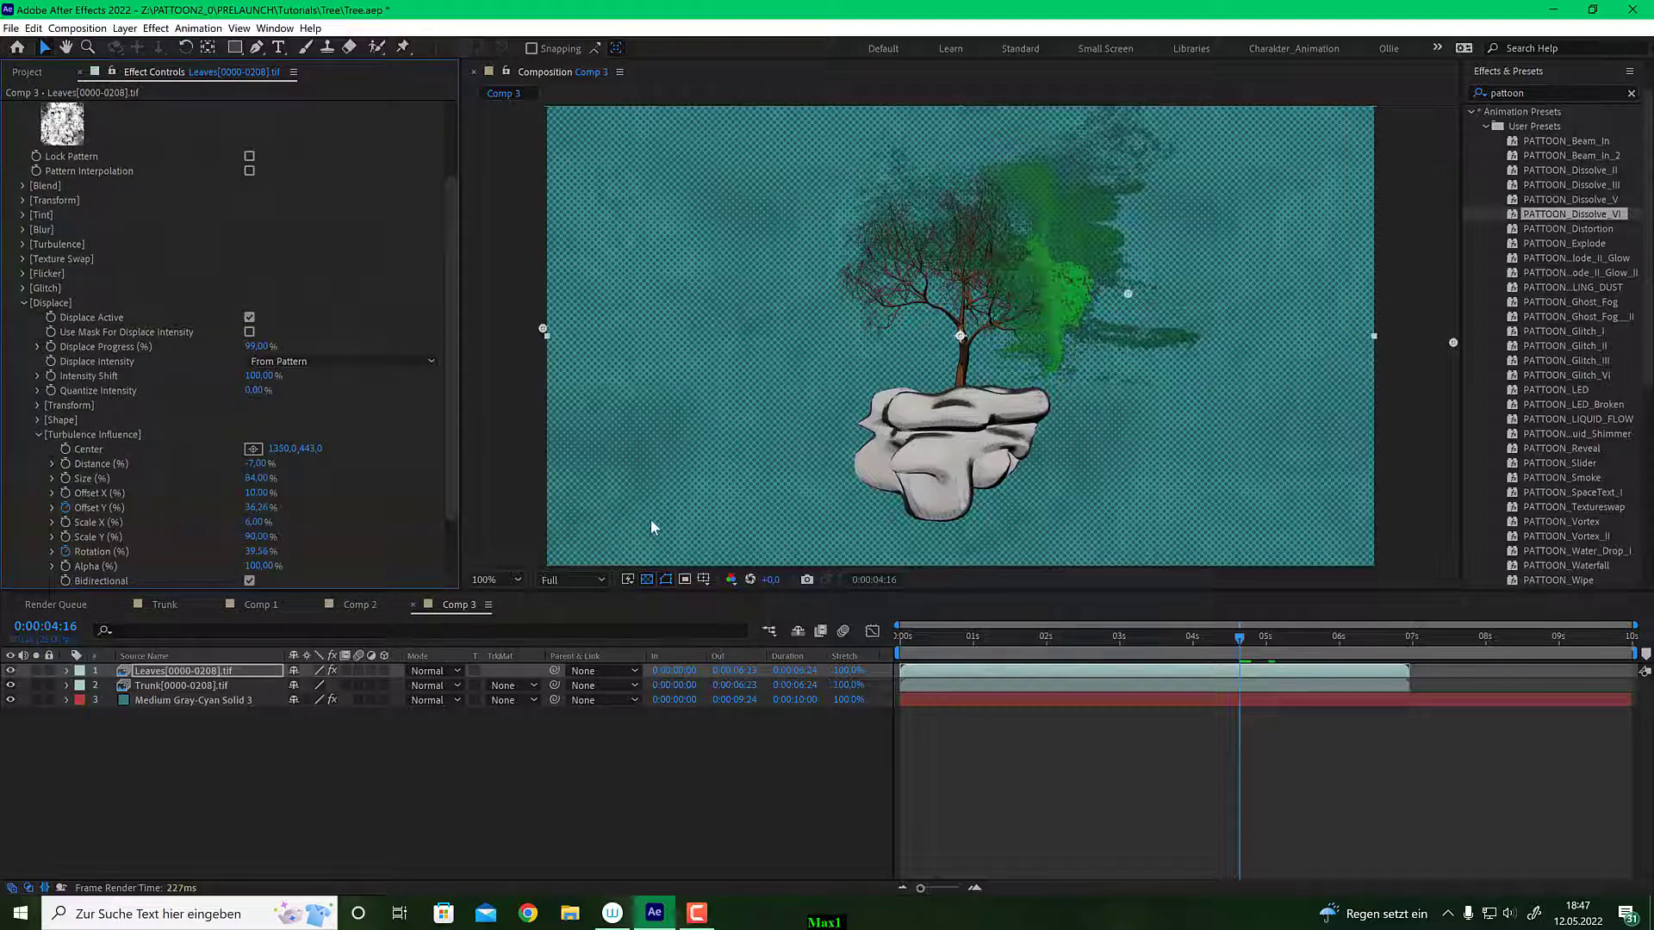
key("u")
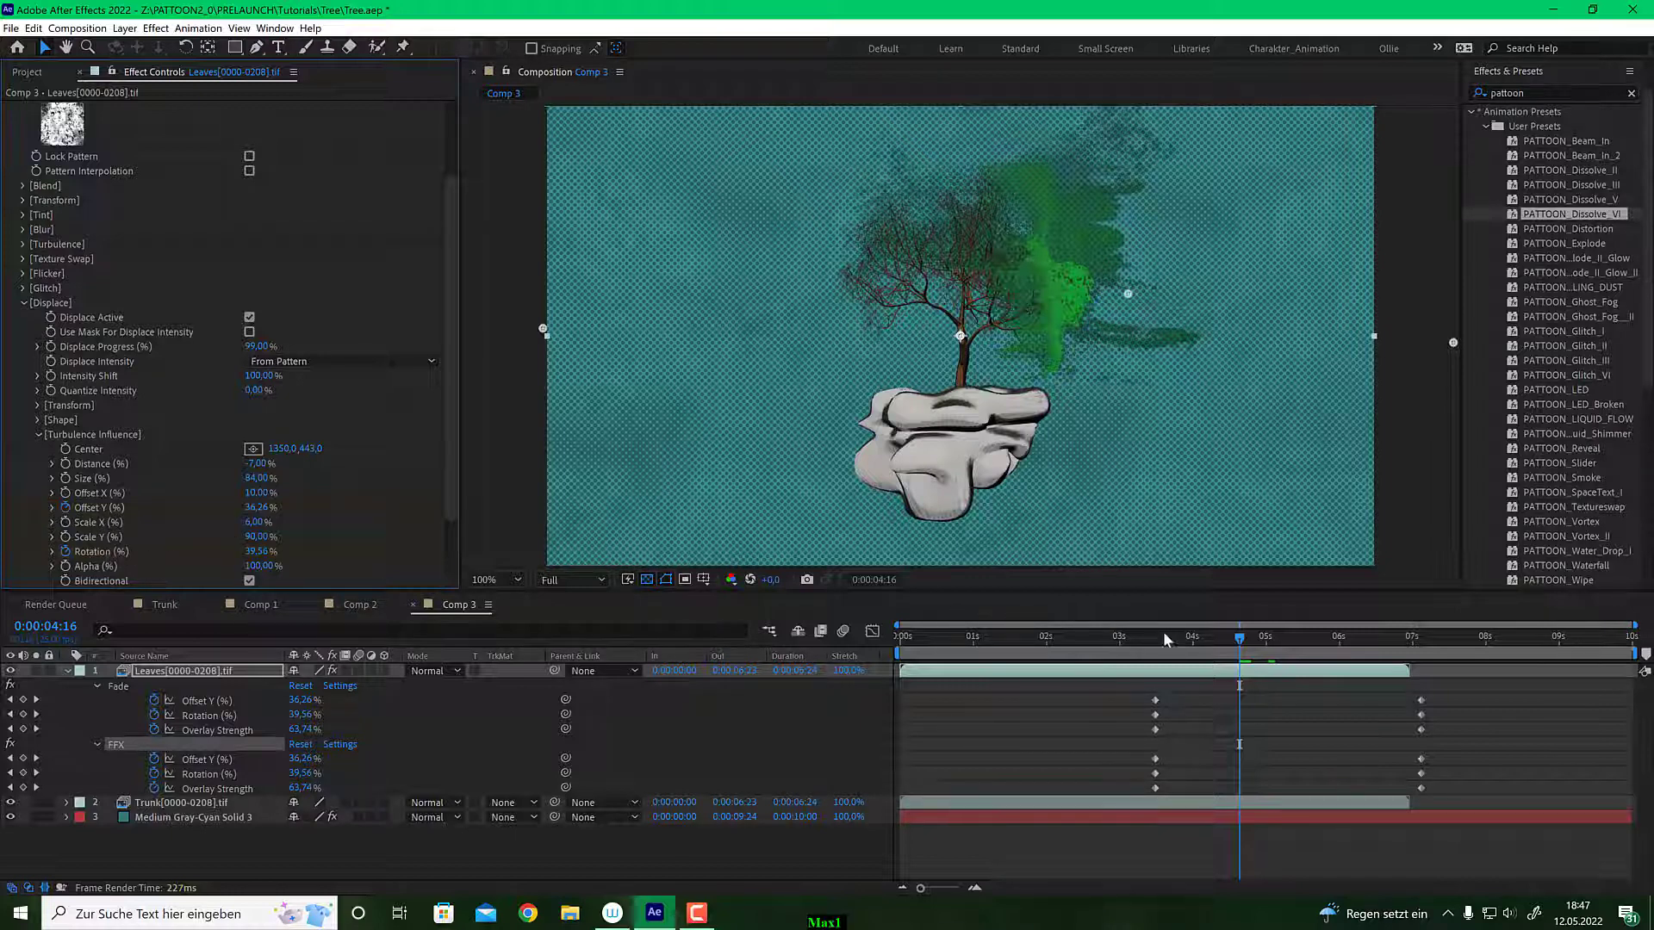
left_click(1270, 641)
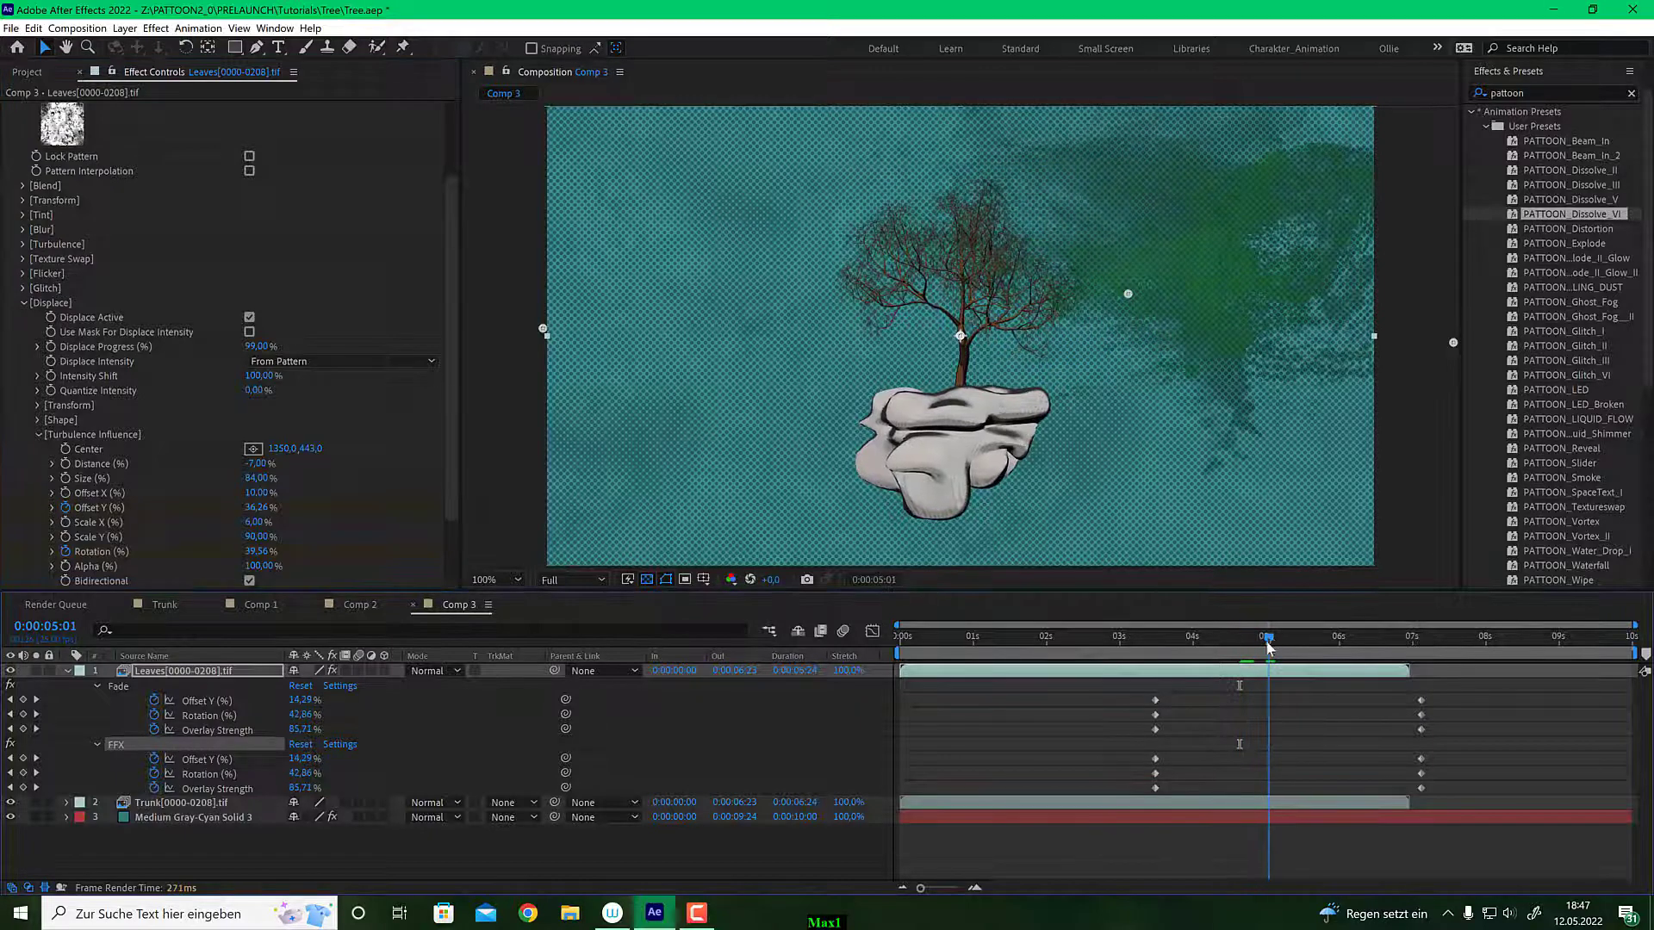
key("Page_Up")
key("Page_Up")
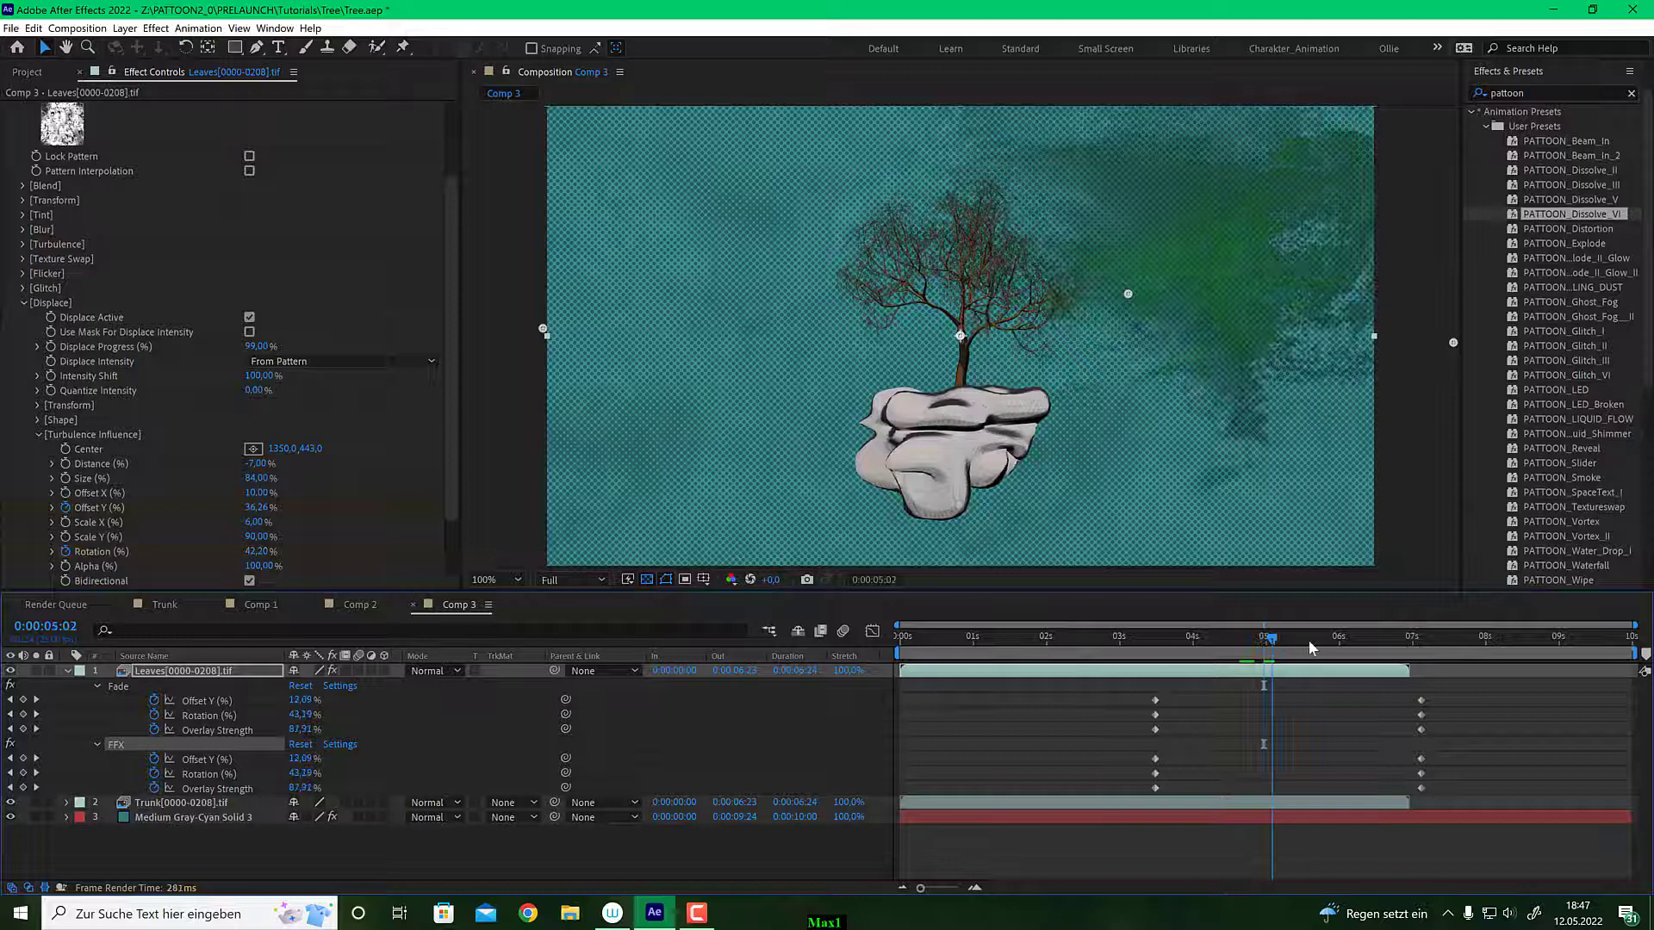
left_click_drag(1309, 639, 1235, 667)
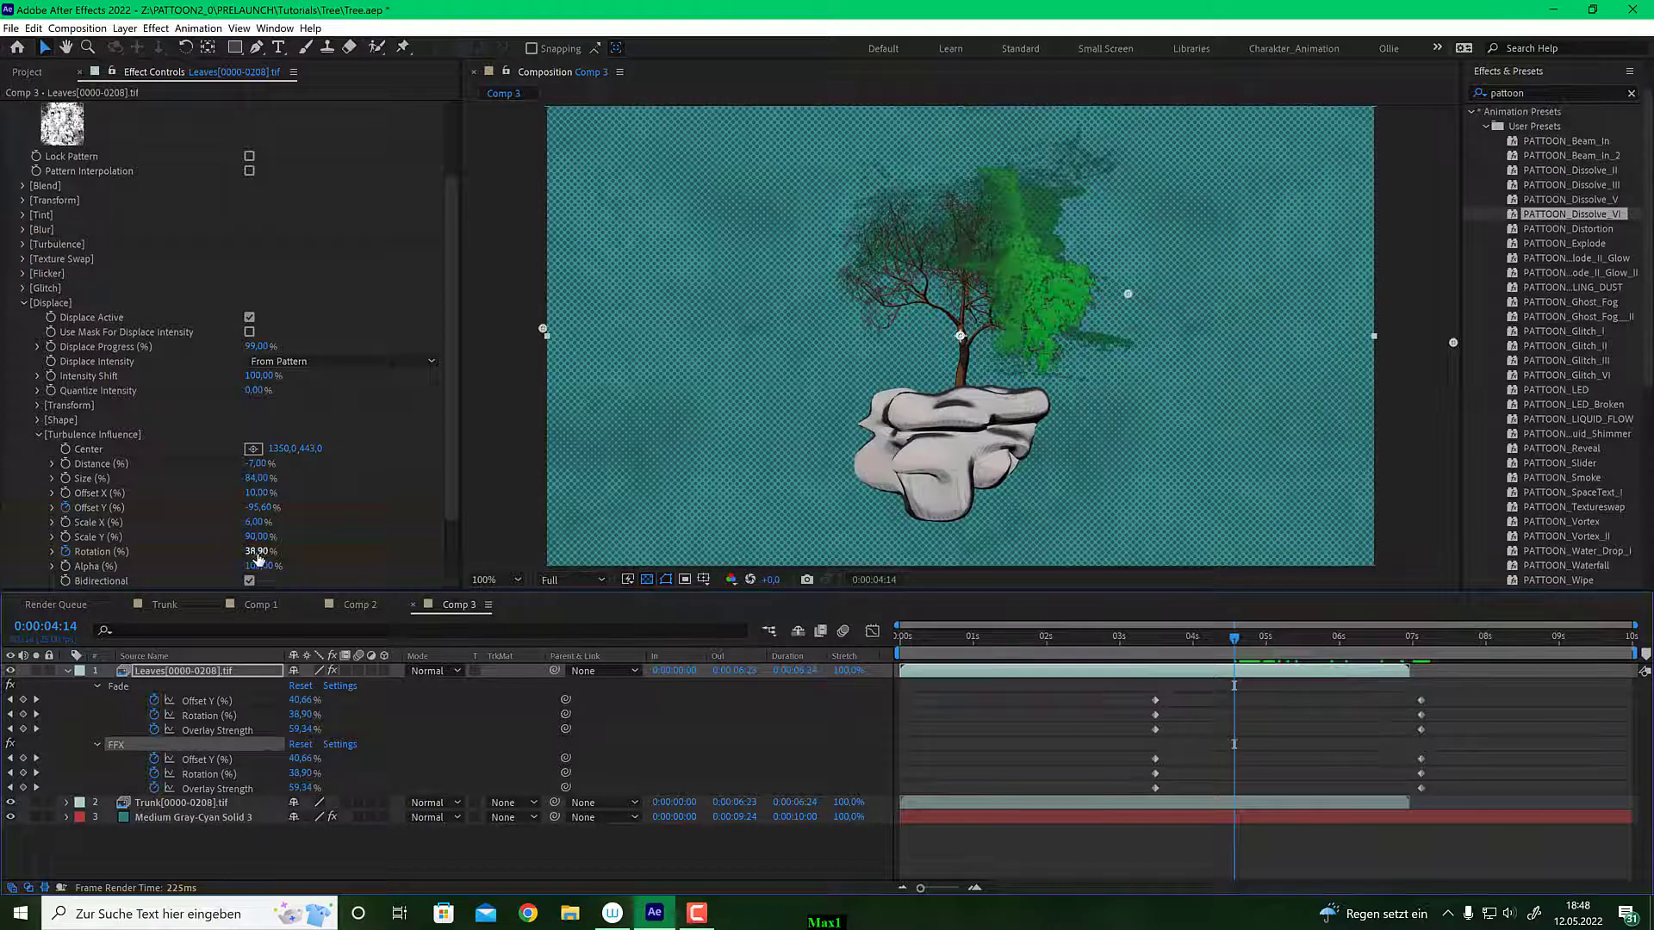
left_click_drag(258, 558, 294, 547)
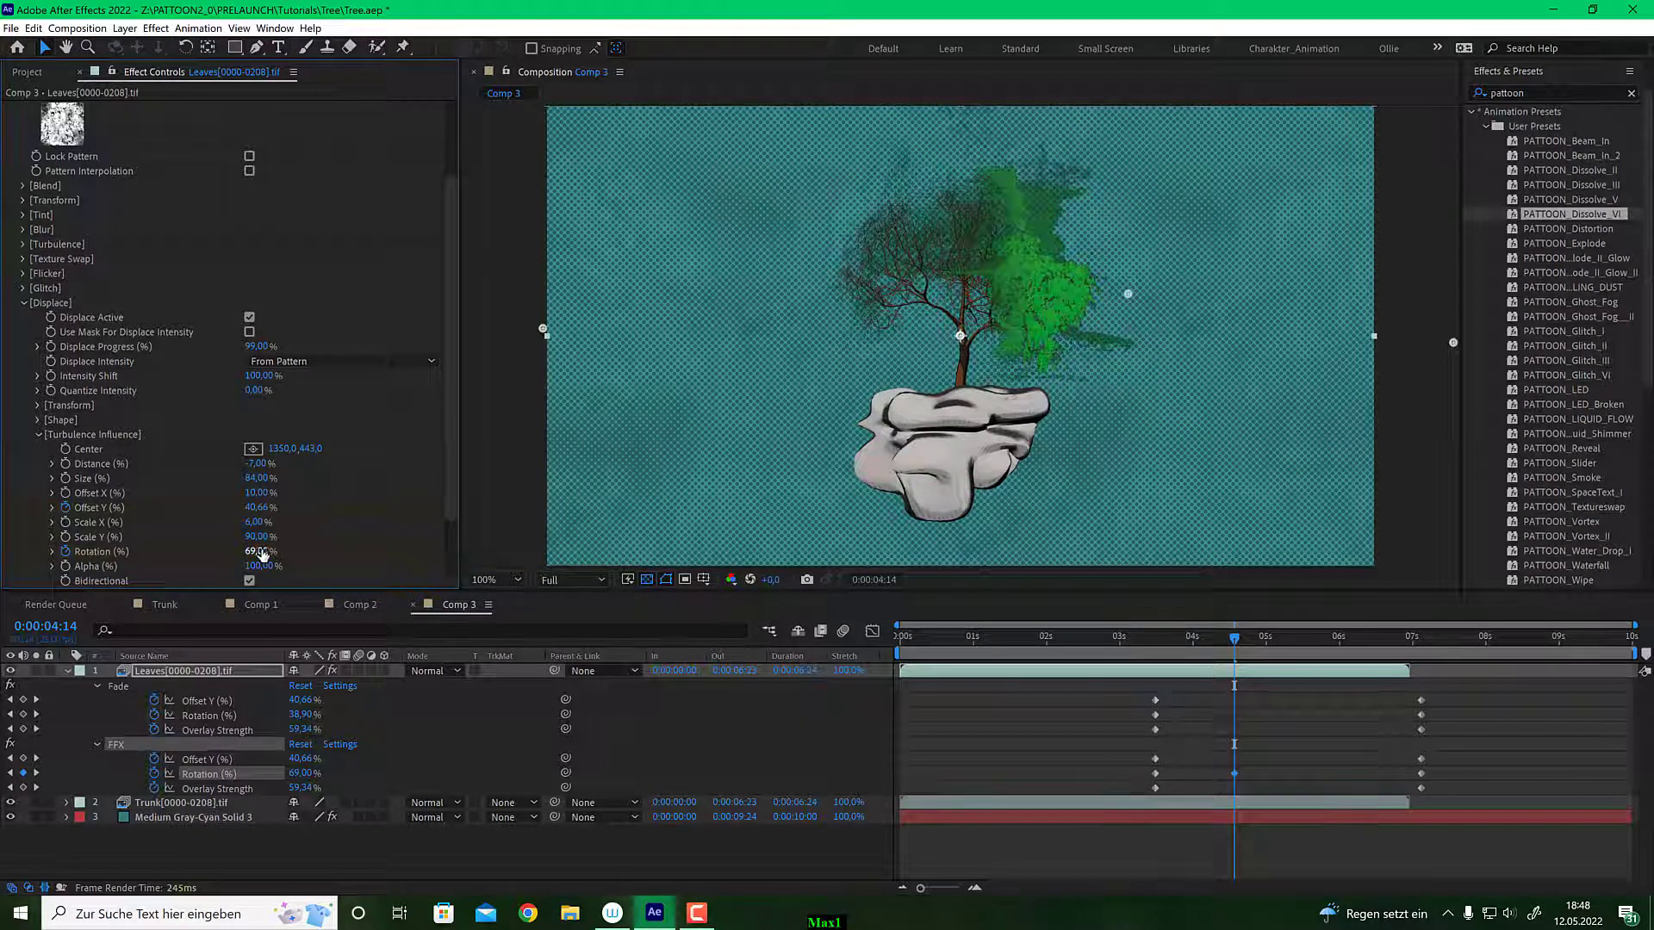
left_click_drag(262, 556, 311, 581)
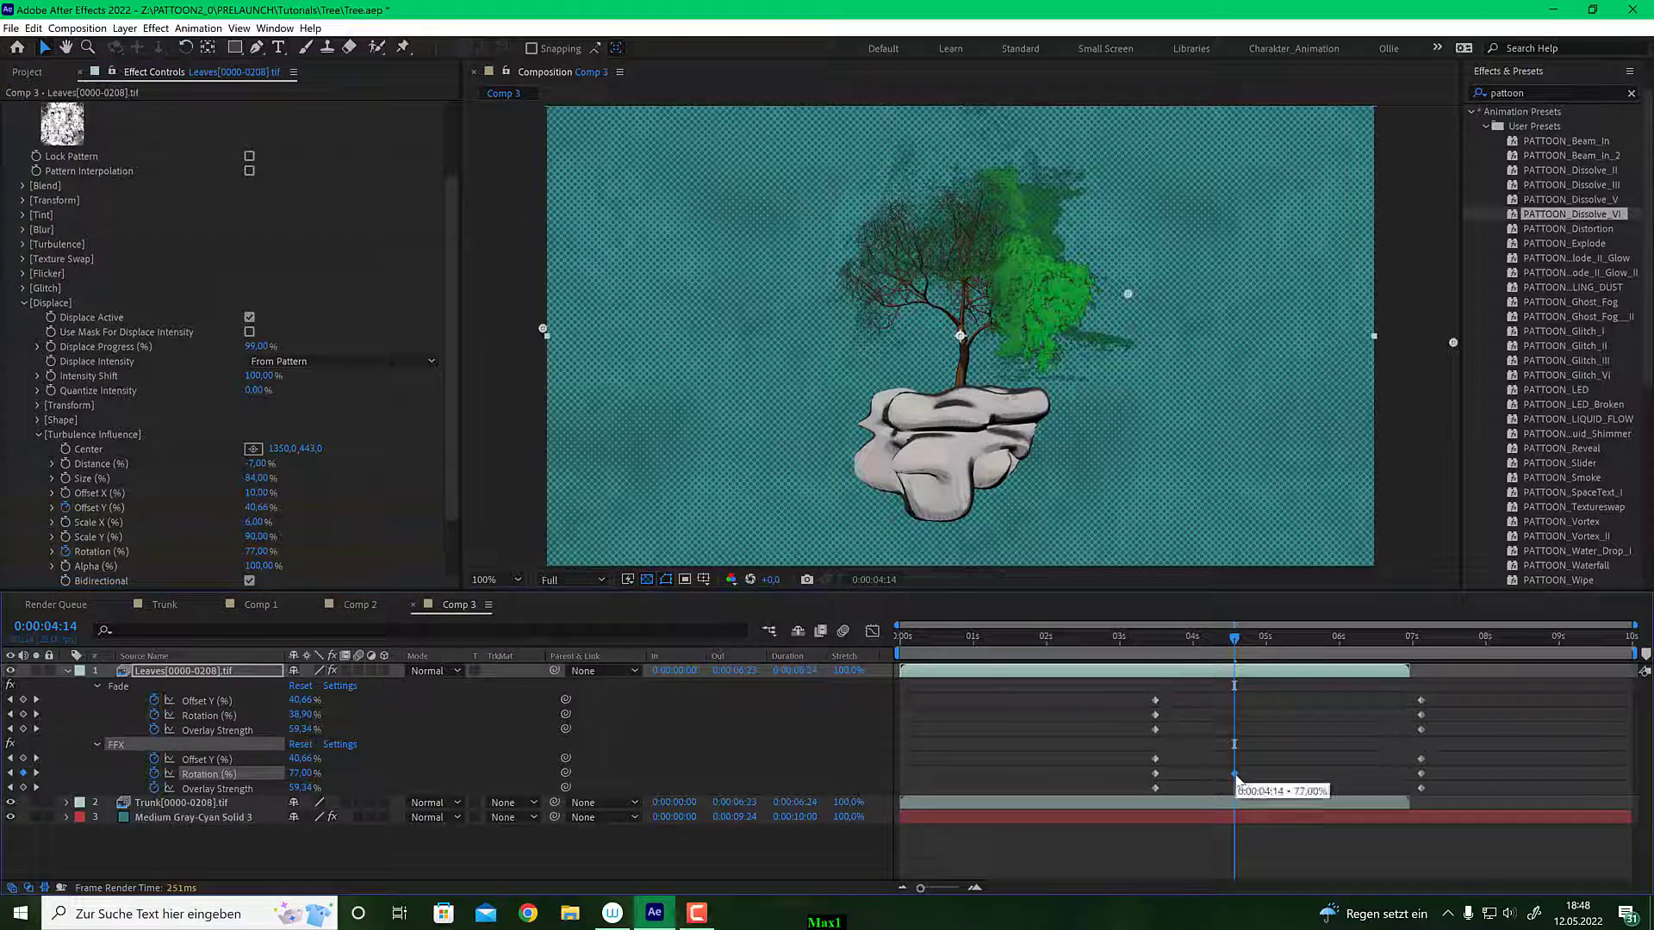
key("Delete")
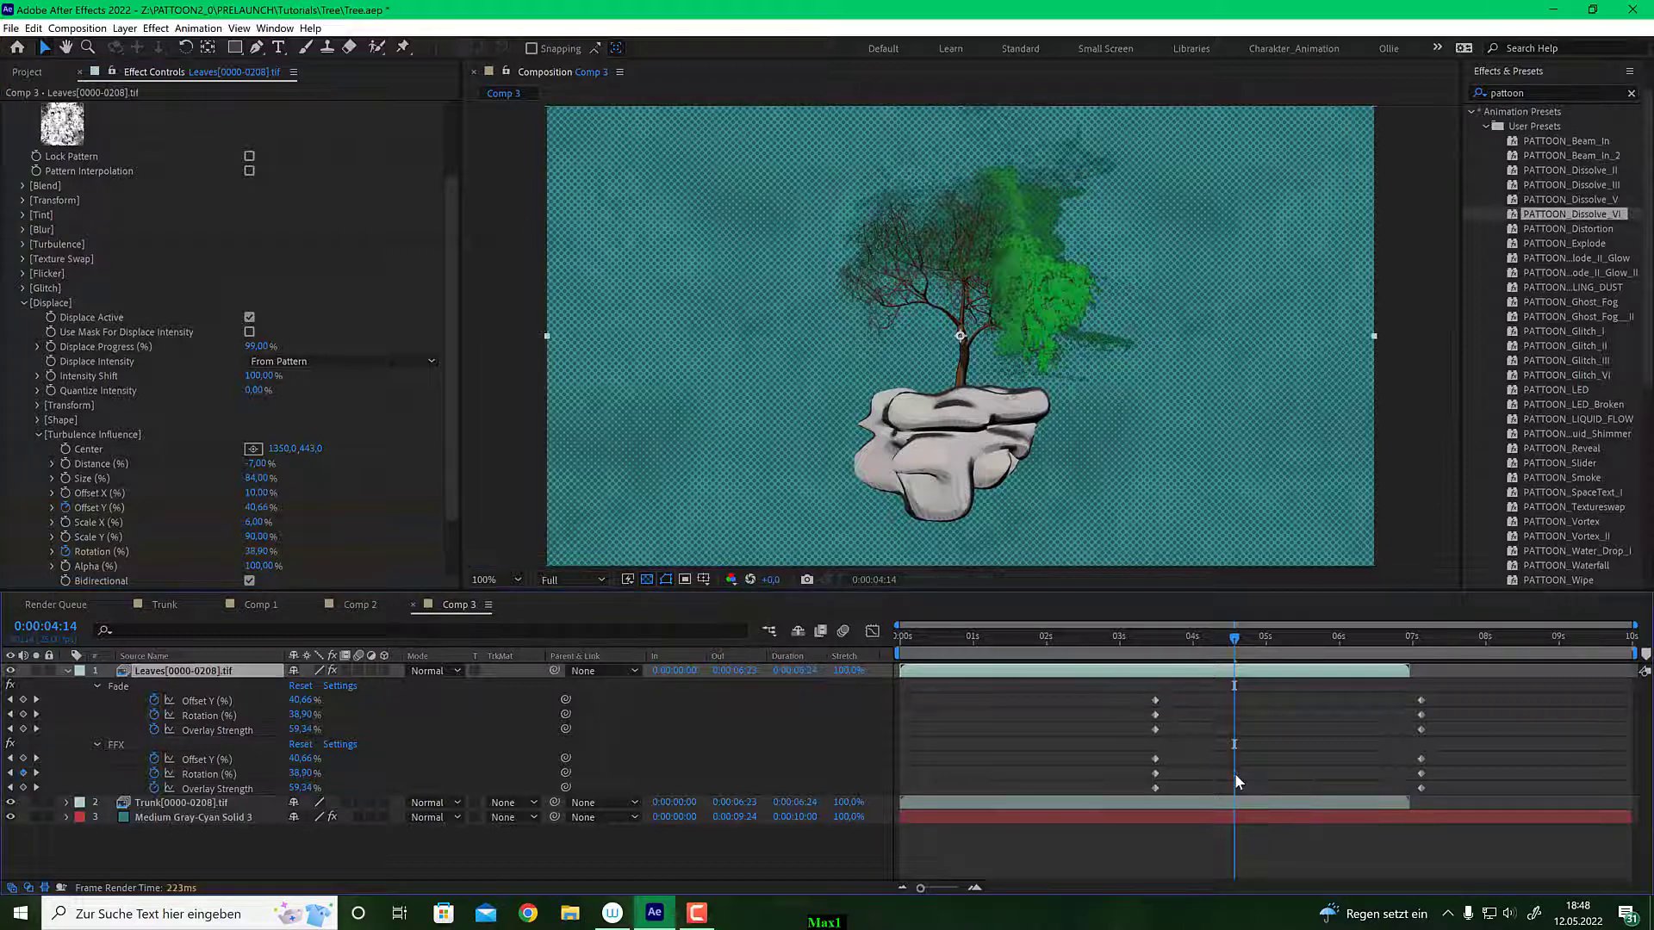
Drag FFX's Turbulence Influence Center into the leaf canopy at 1324,0 / 425,0.
left_click(253, 449)
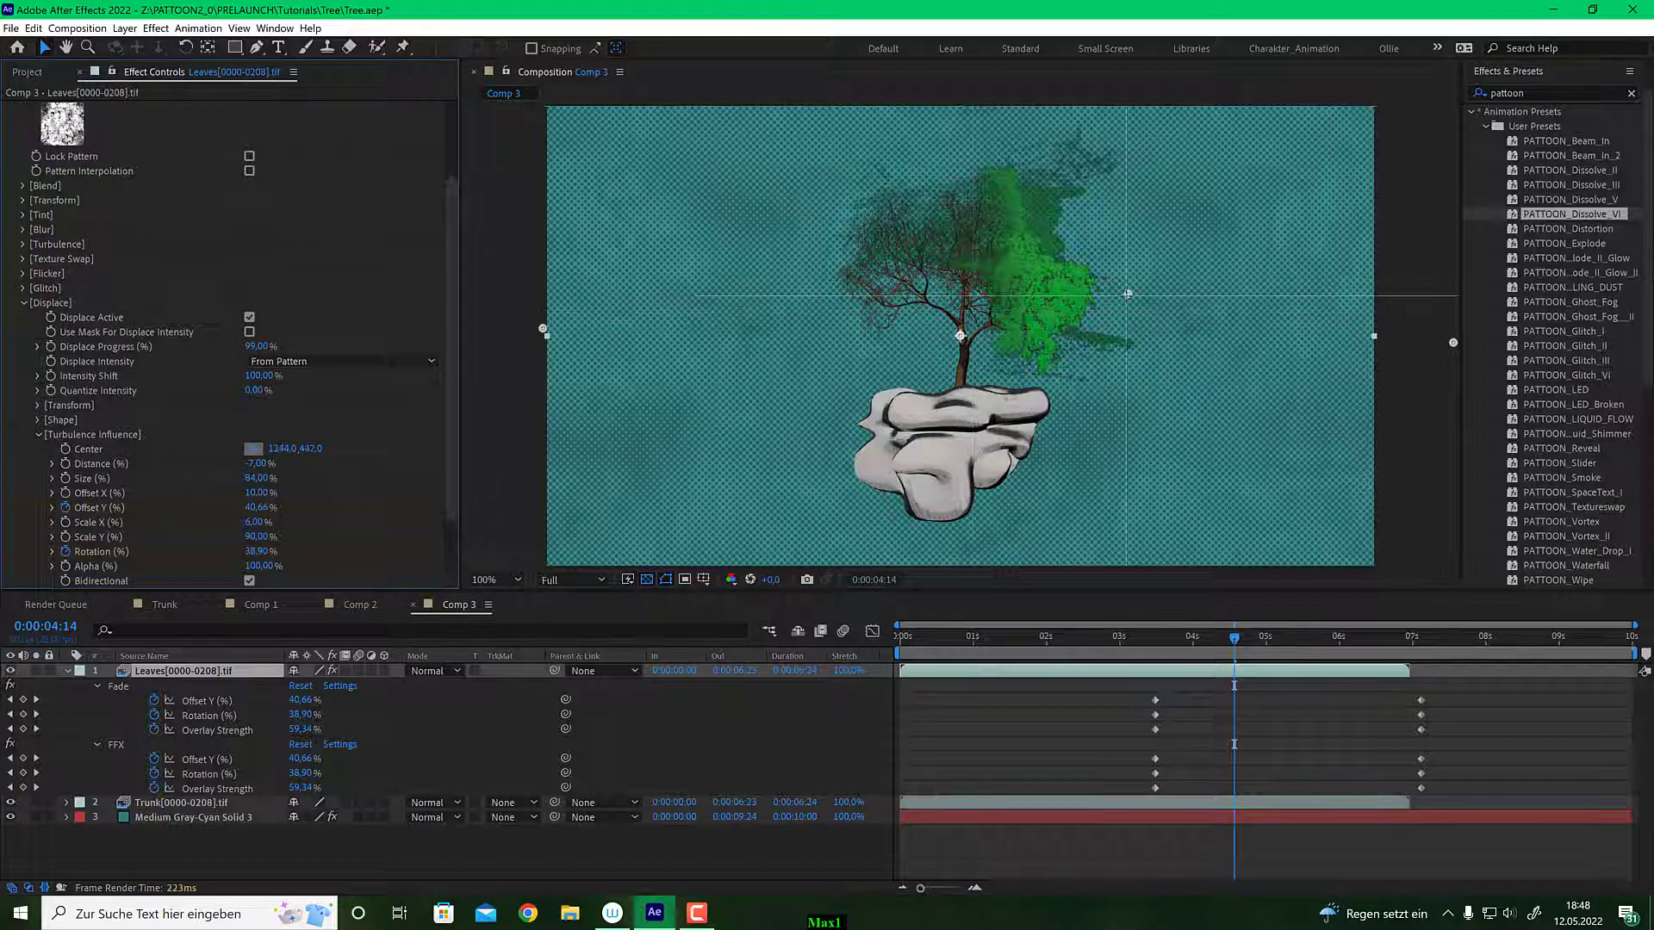
left_click(1032, 278)
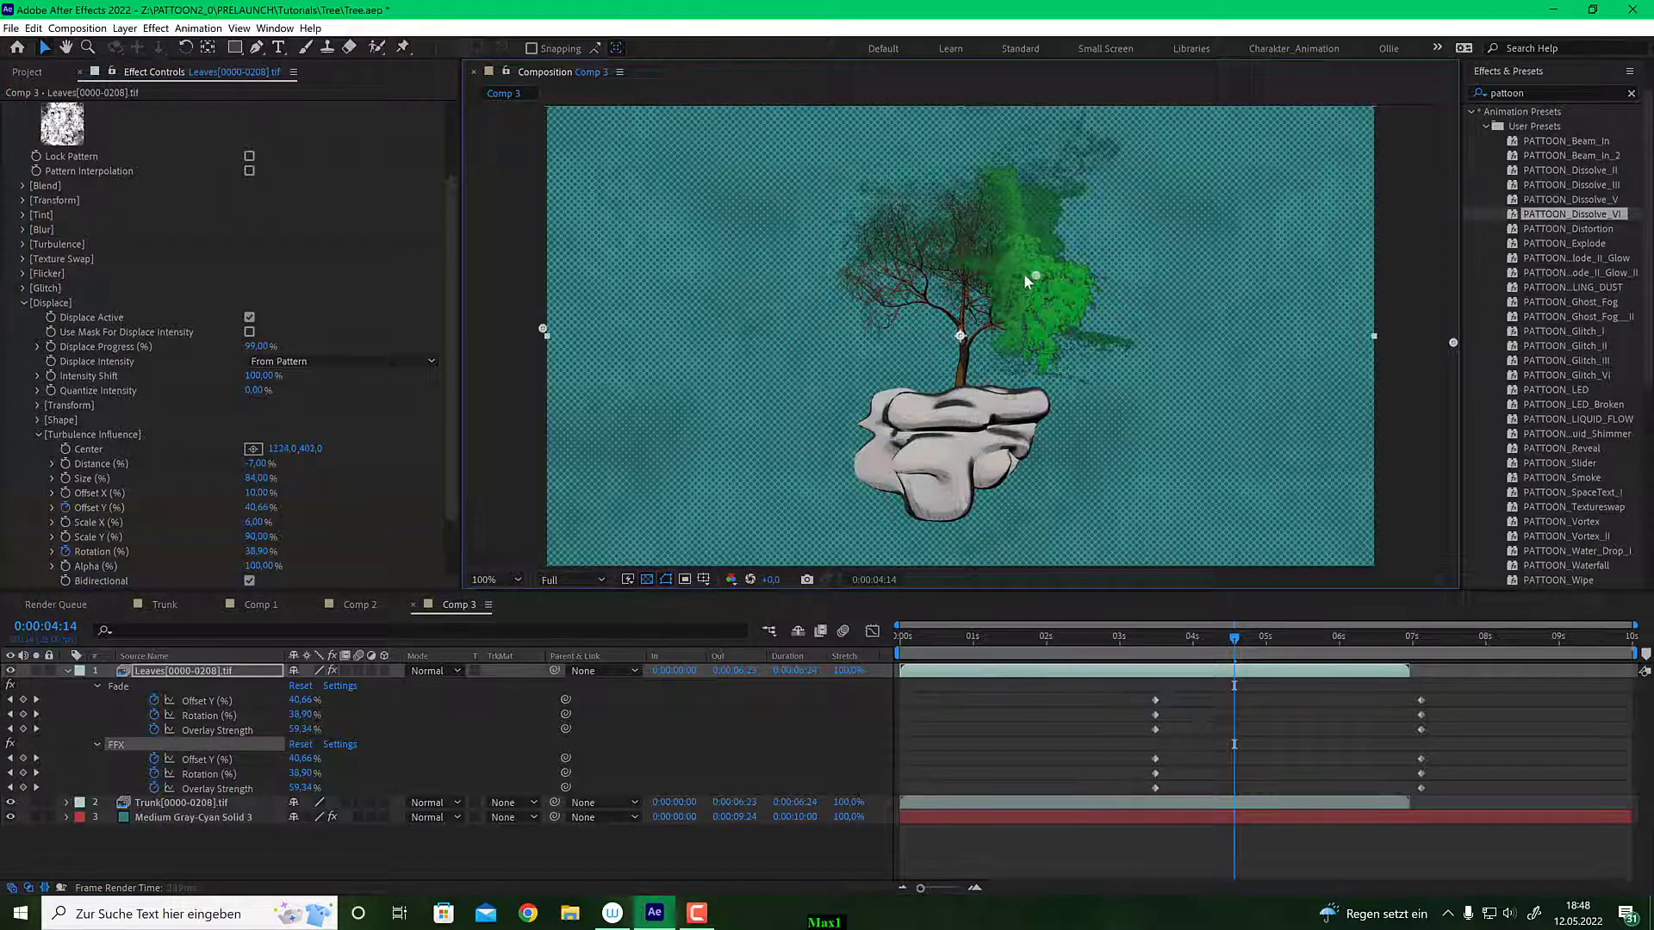
left_click_drag(1025, 274, 1297, 405)
left_click(1247, 637)
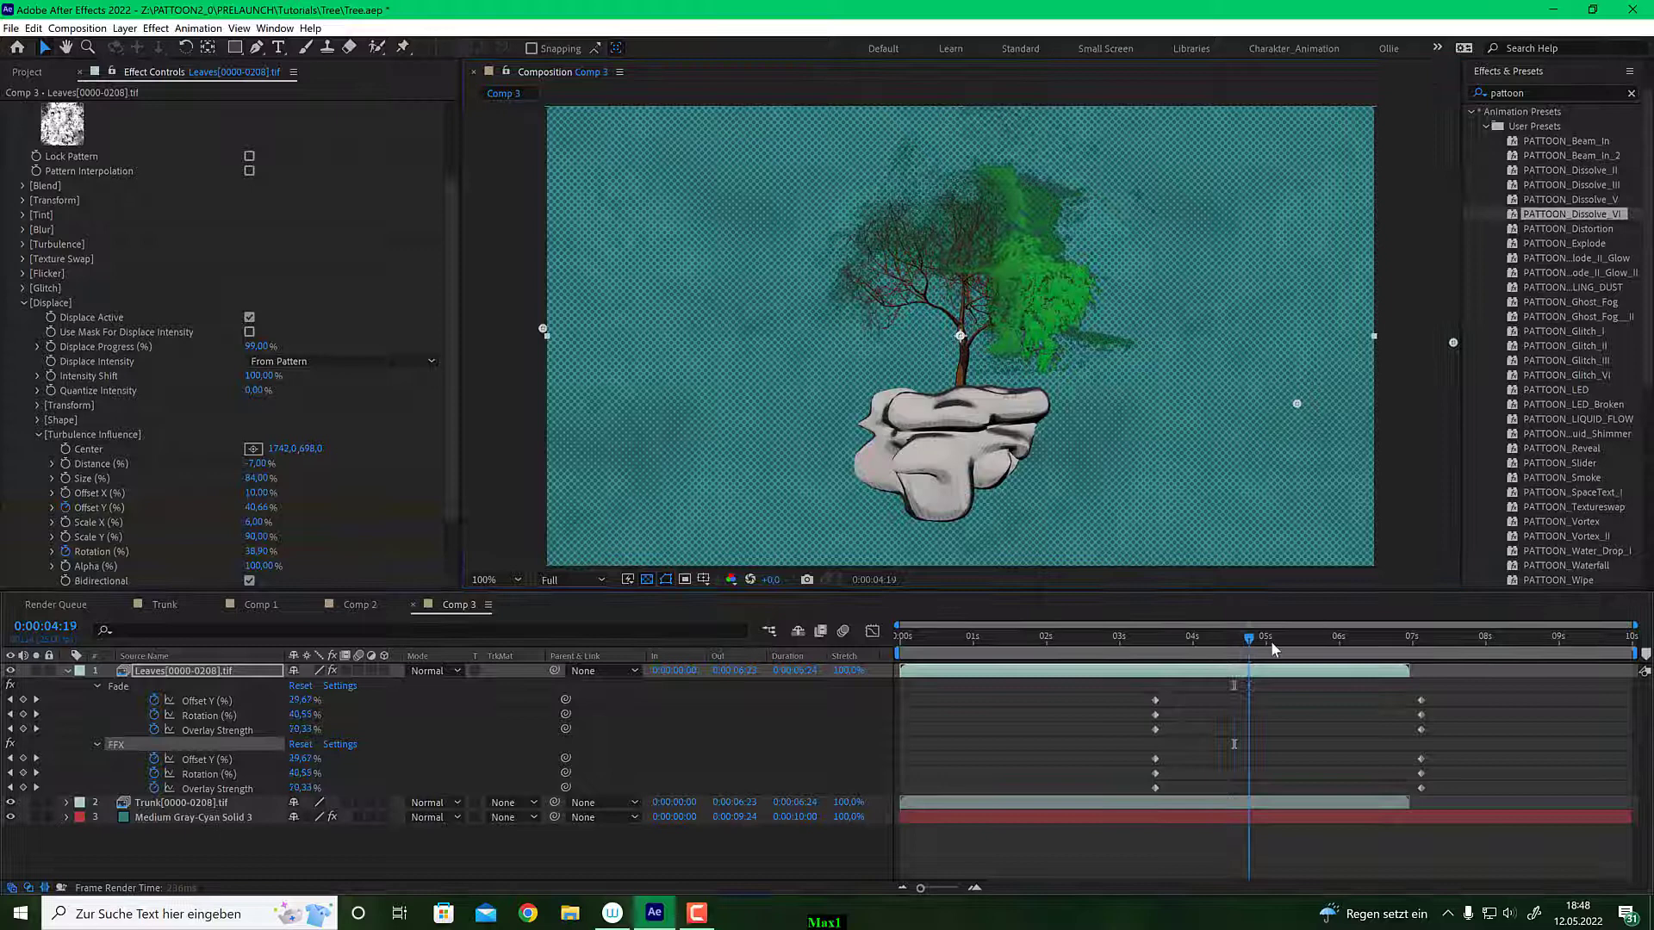
left_click(1255, 639)
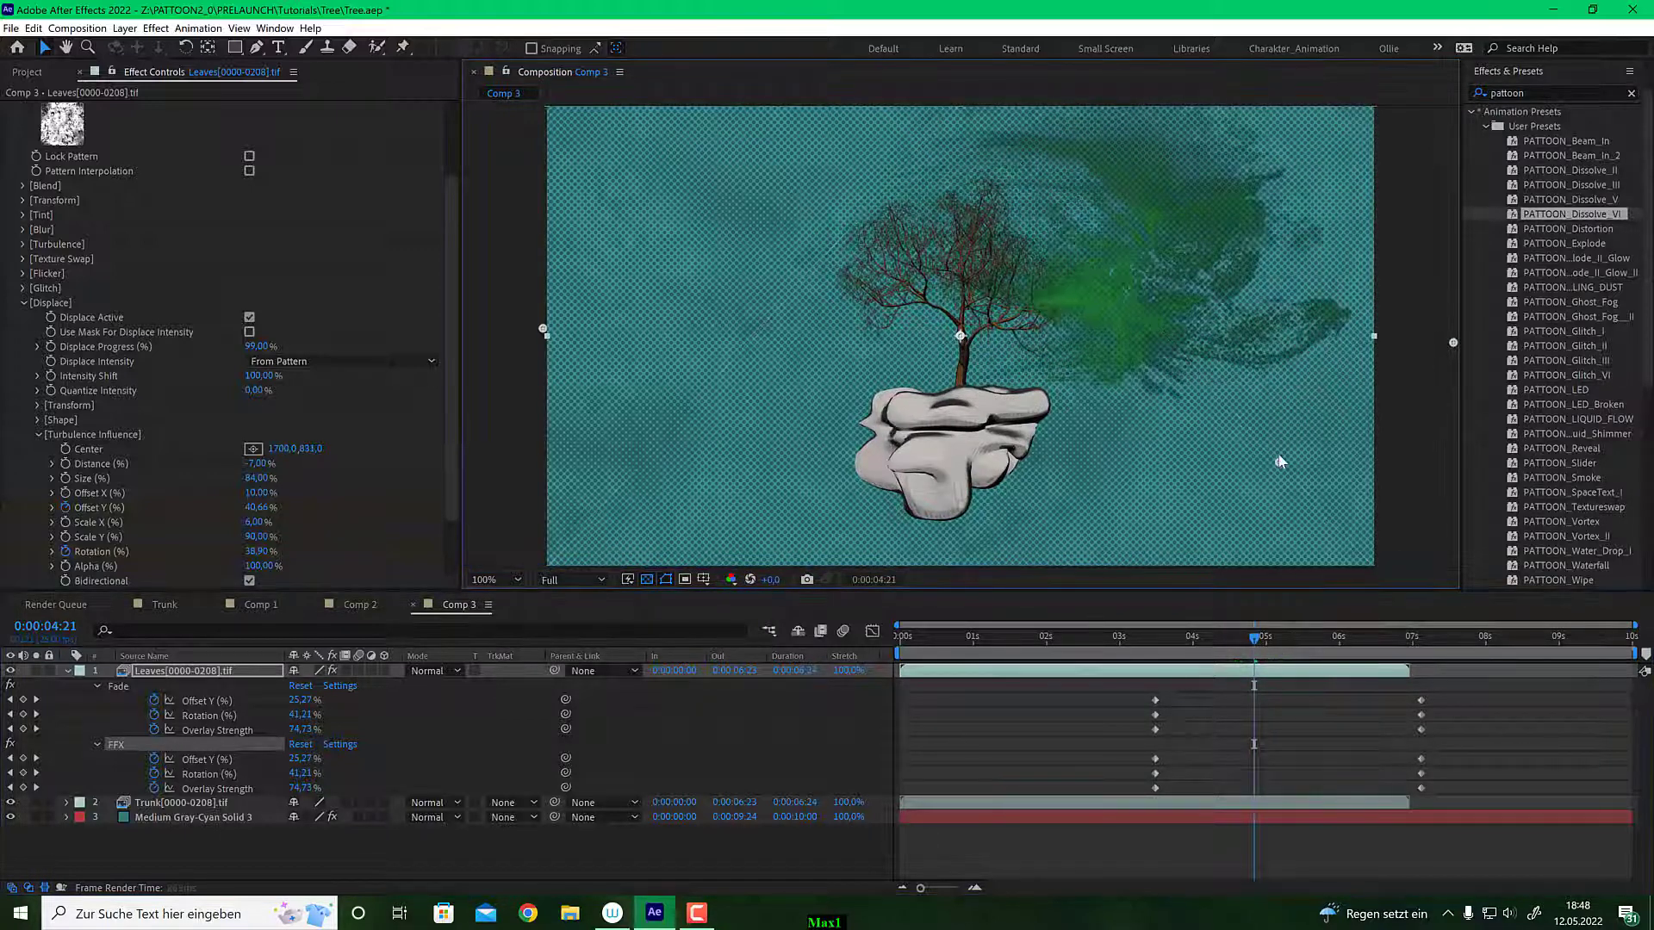
left_click_drag(1297, 405, 1119, 288)
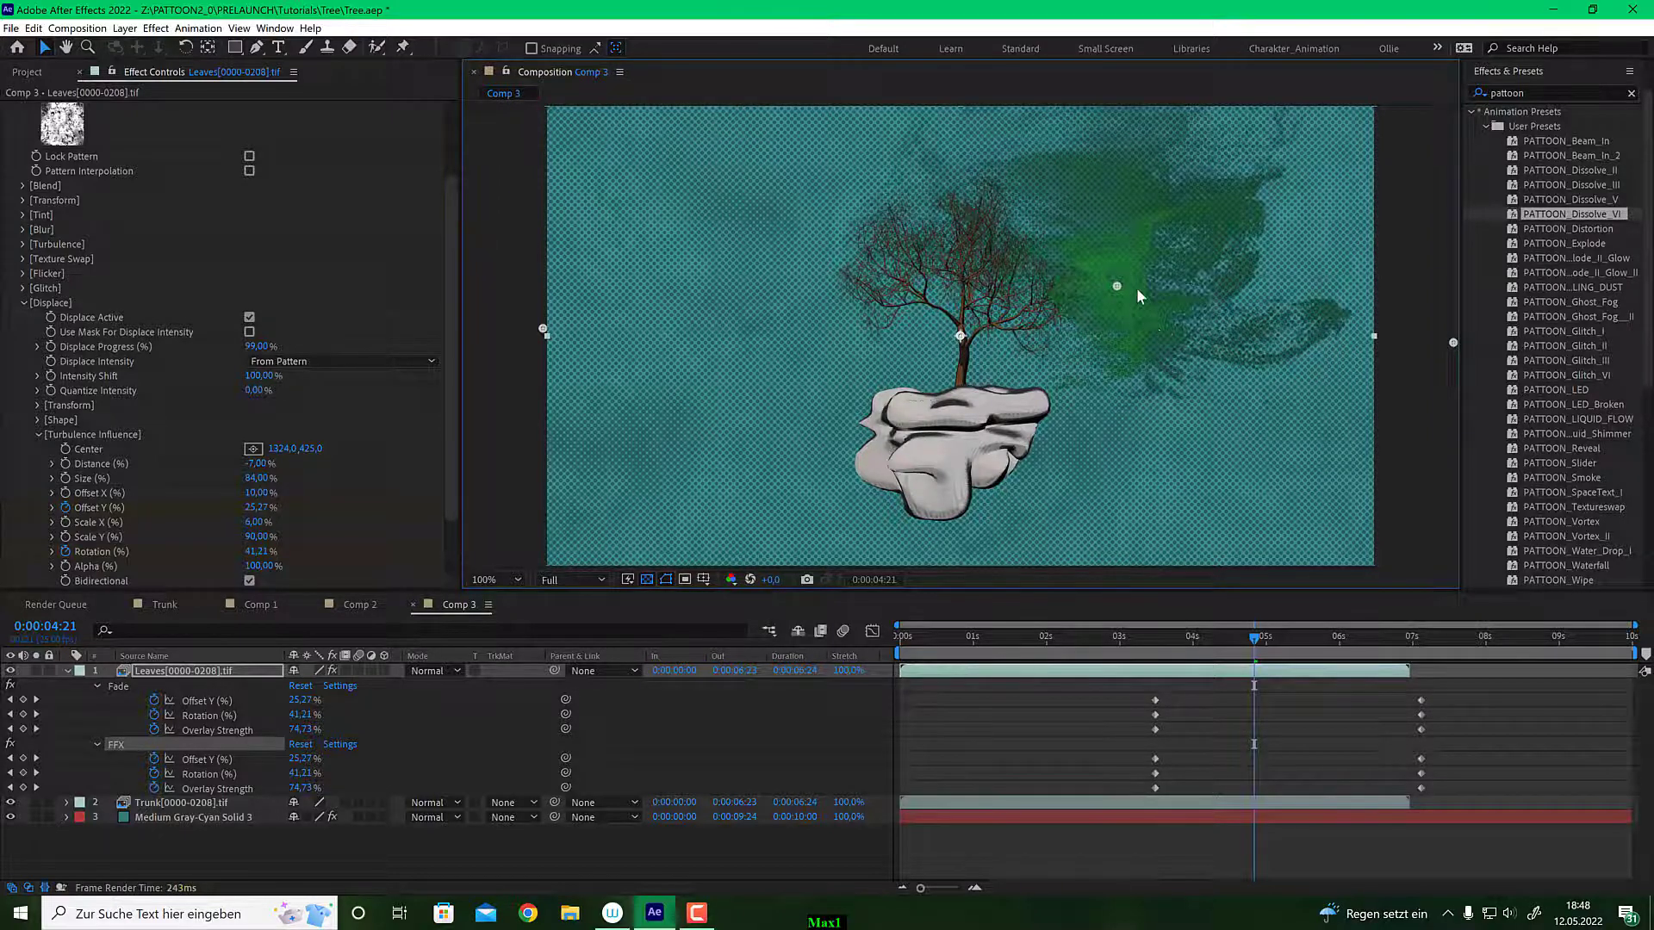
Zoom in on the leaves and switch FFX's open group from Turbulence Influence to Shape.
key("period")
key("period")
key("period")
key("period")
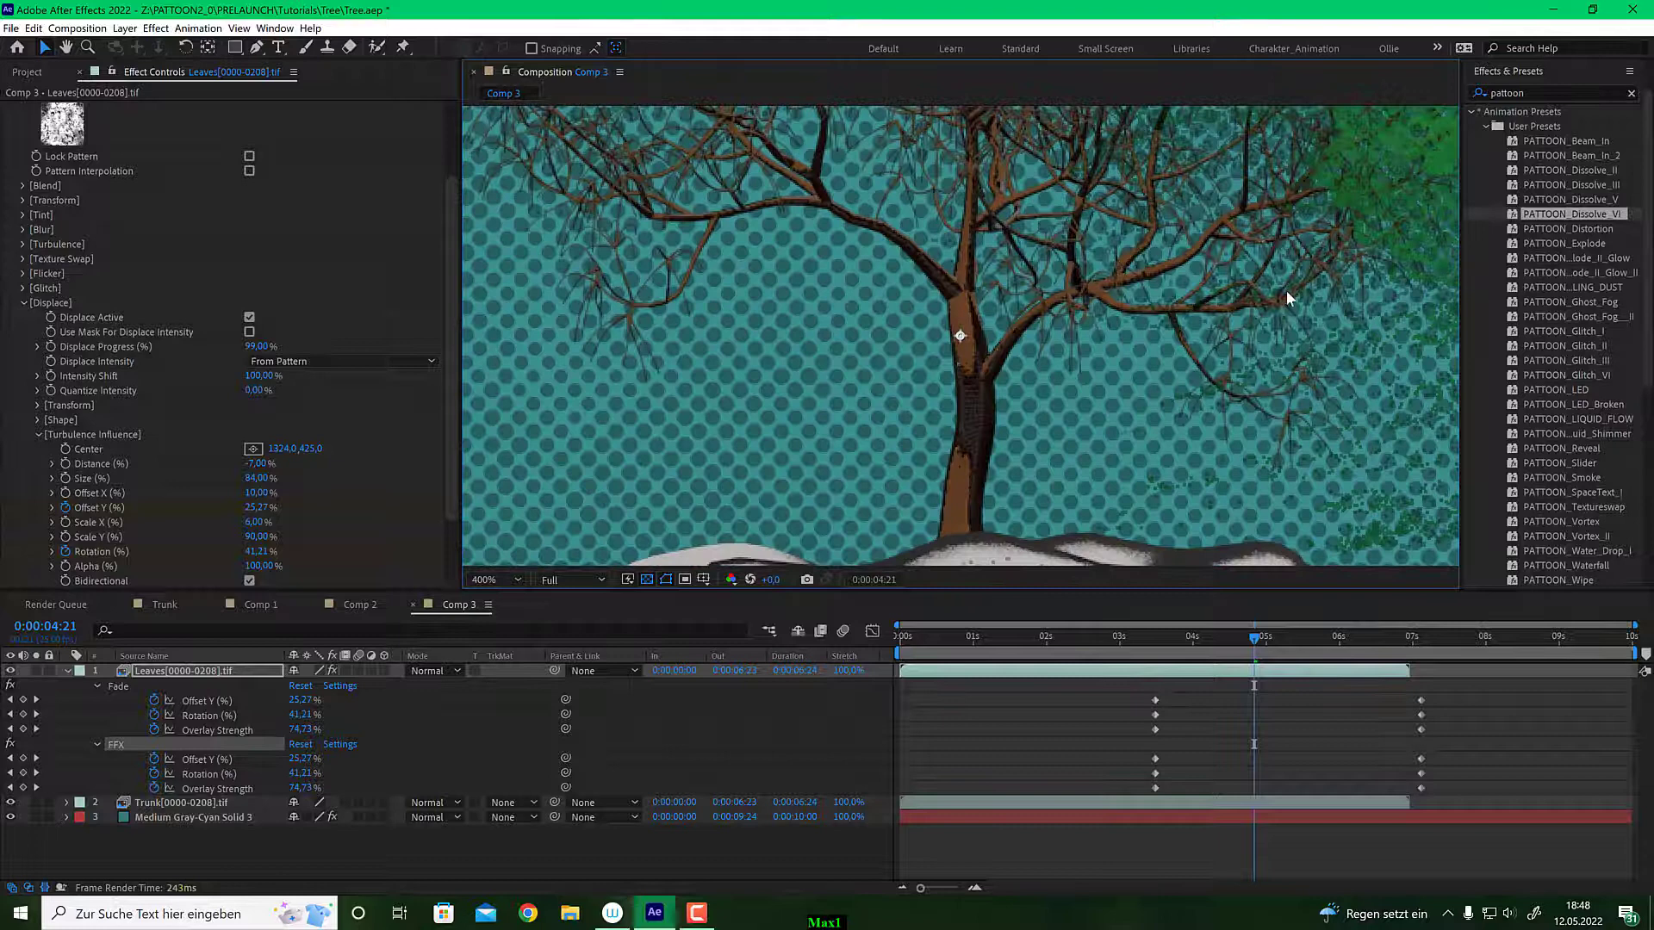
left_click_drag(1229, 280, 953, 236)
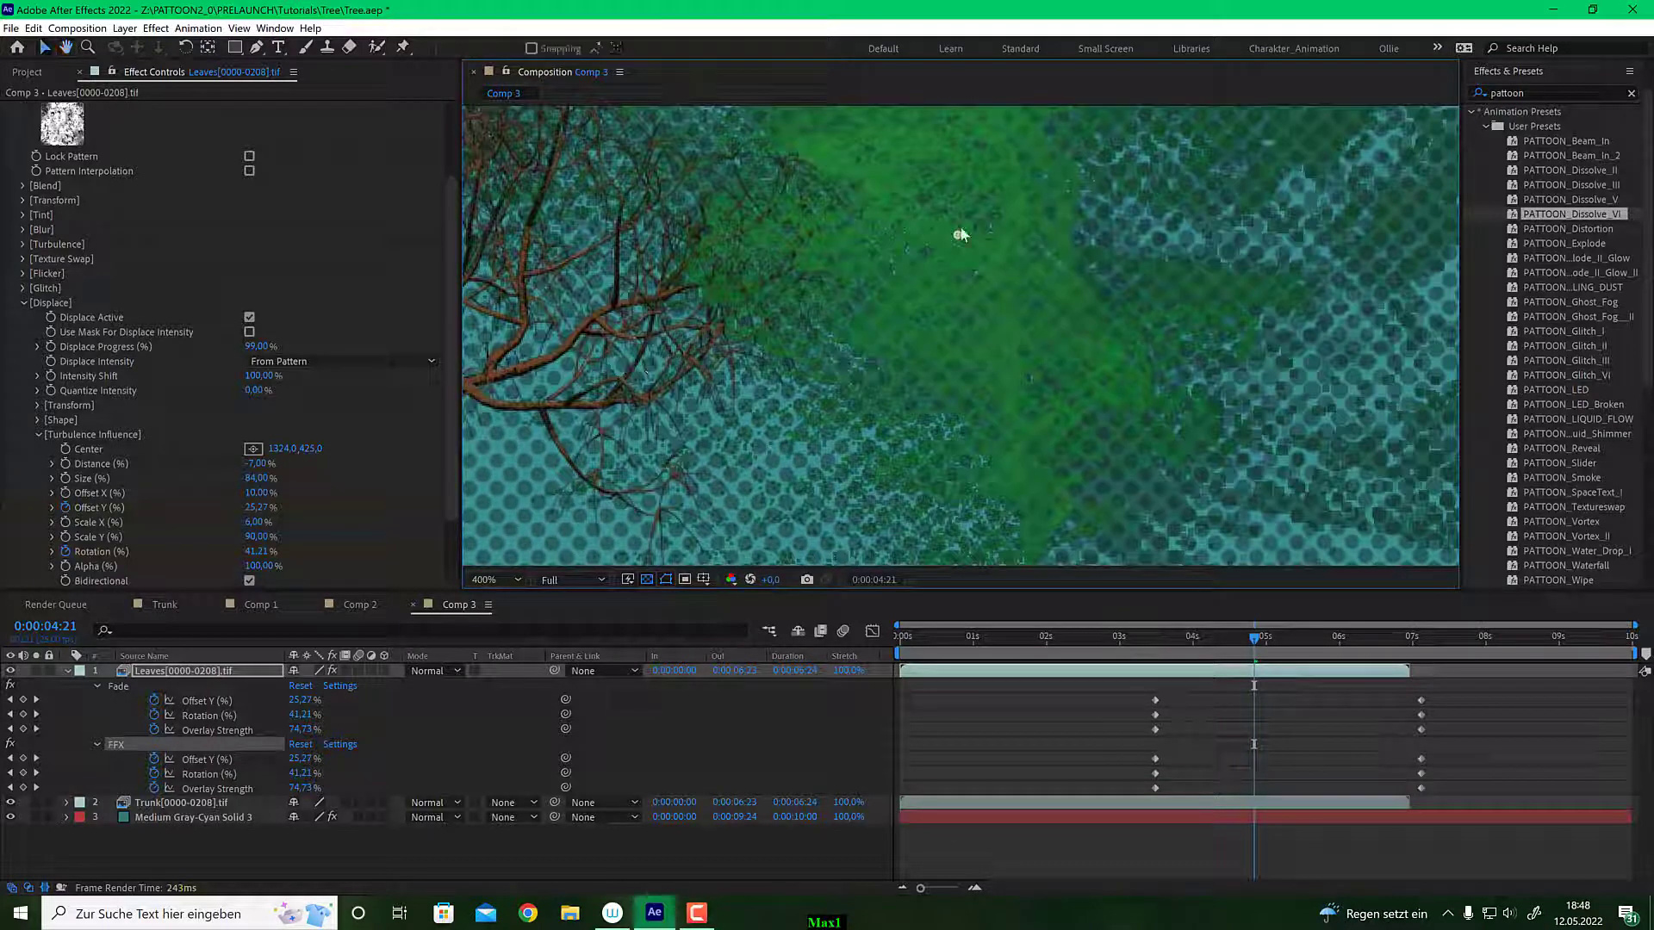
key("period")
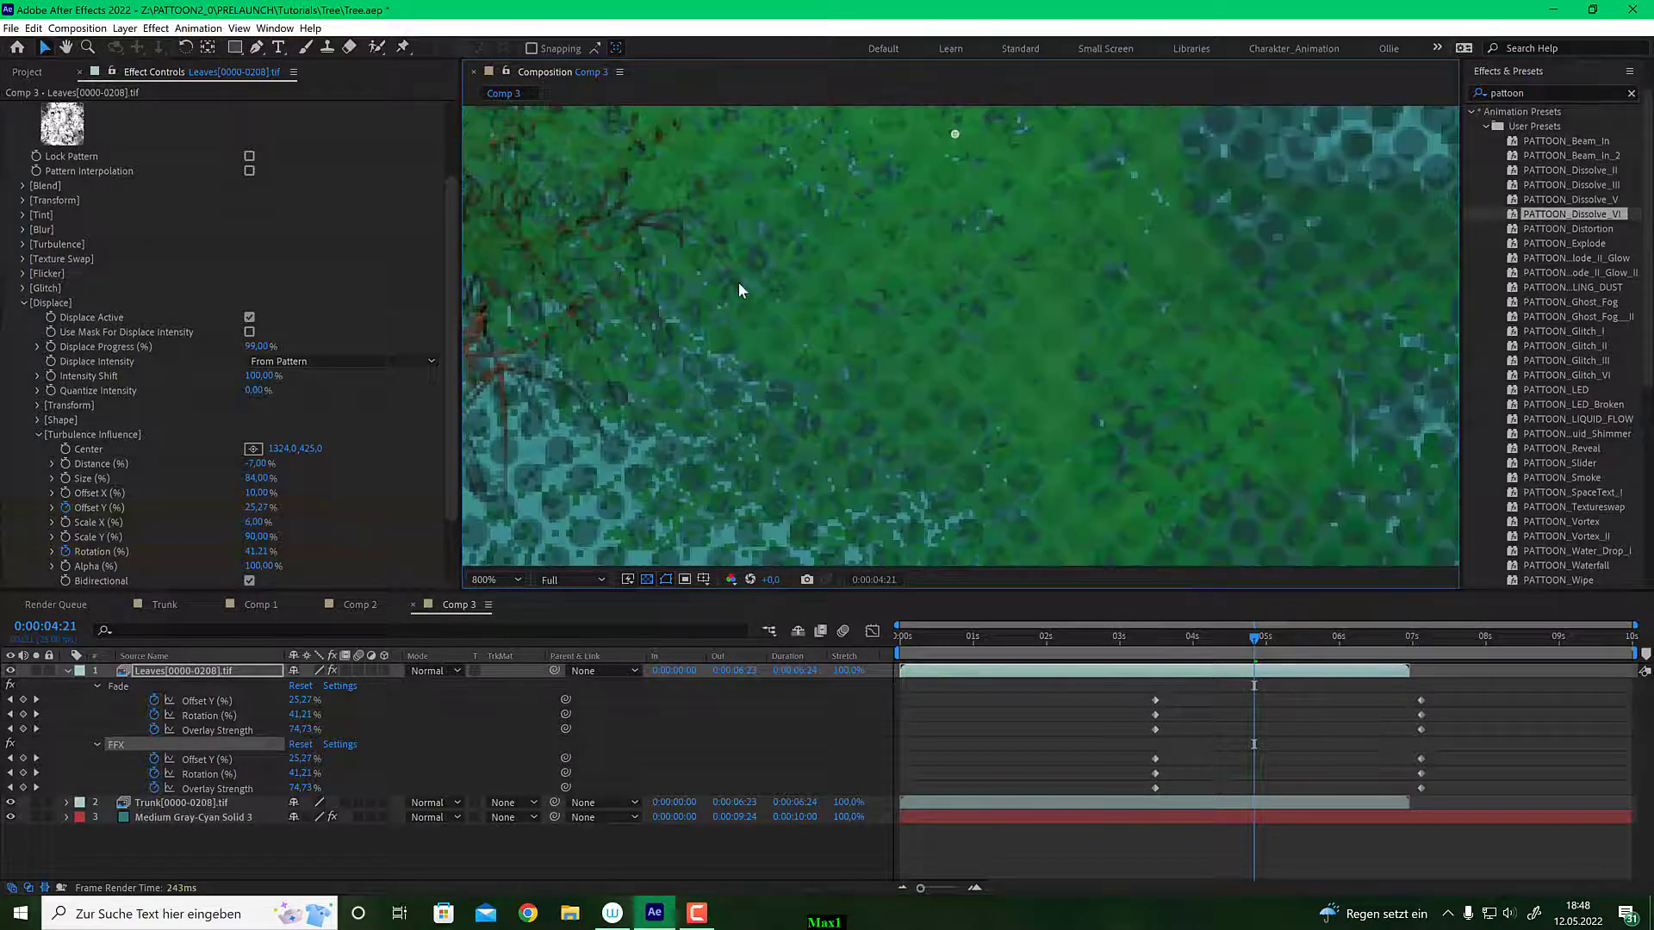
left_click(38, 434)
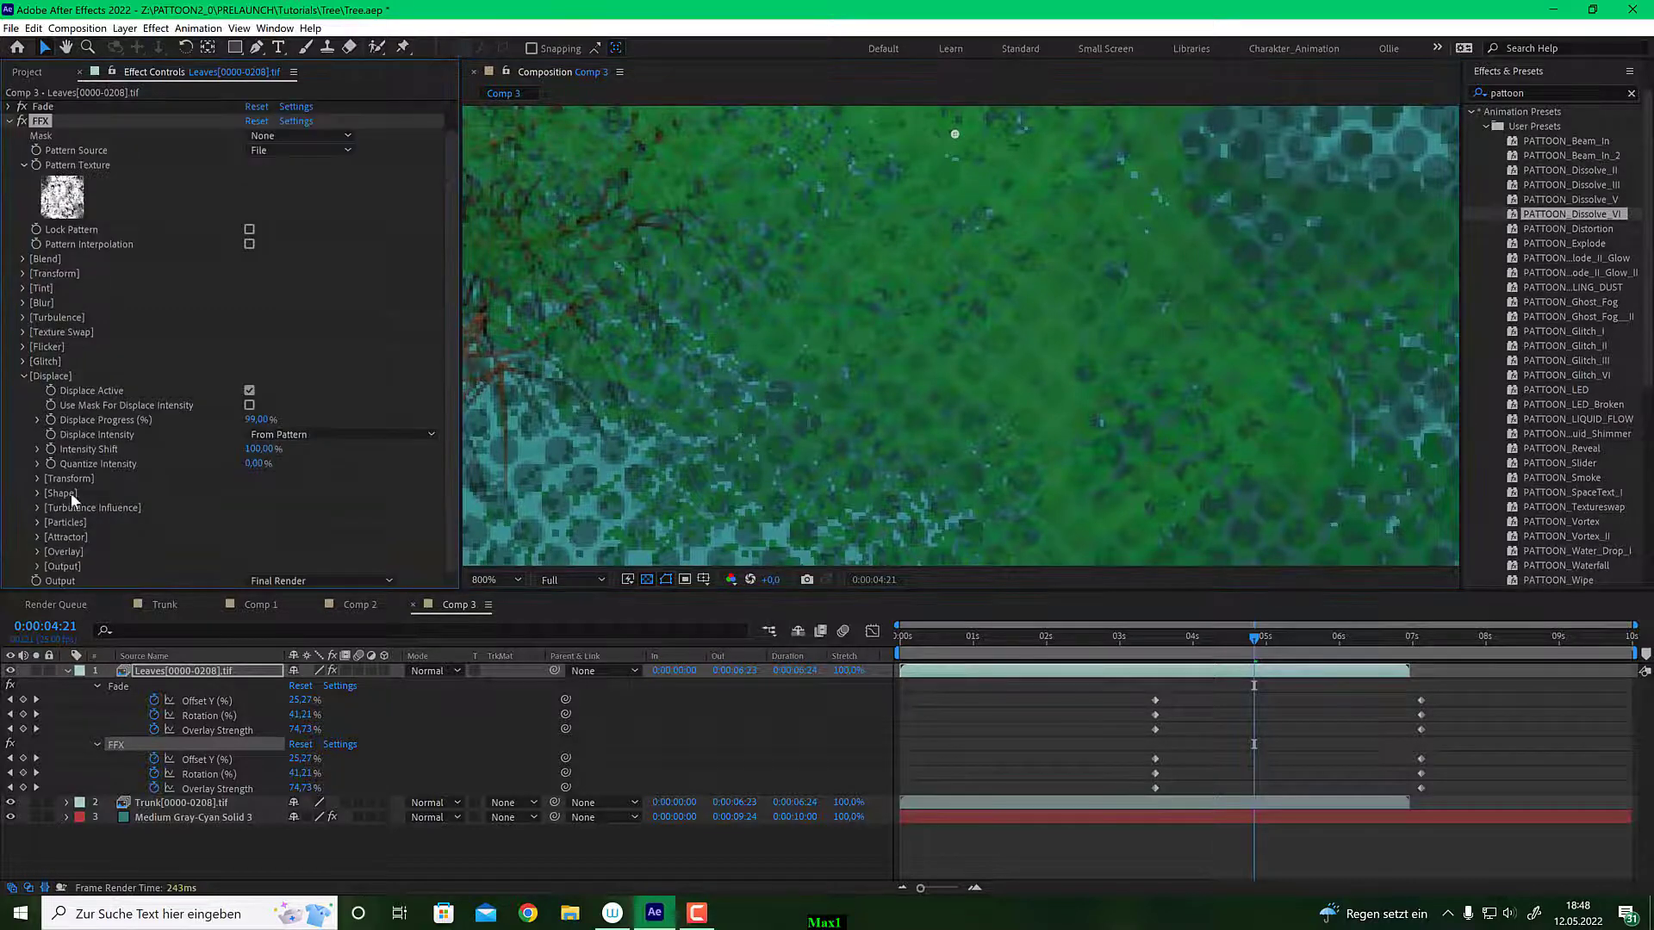
left_click(38, 490)
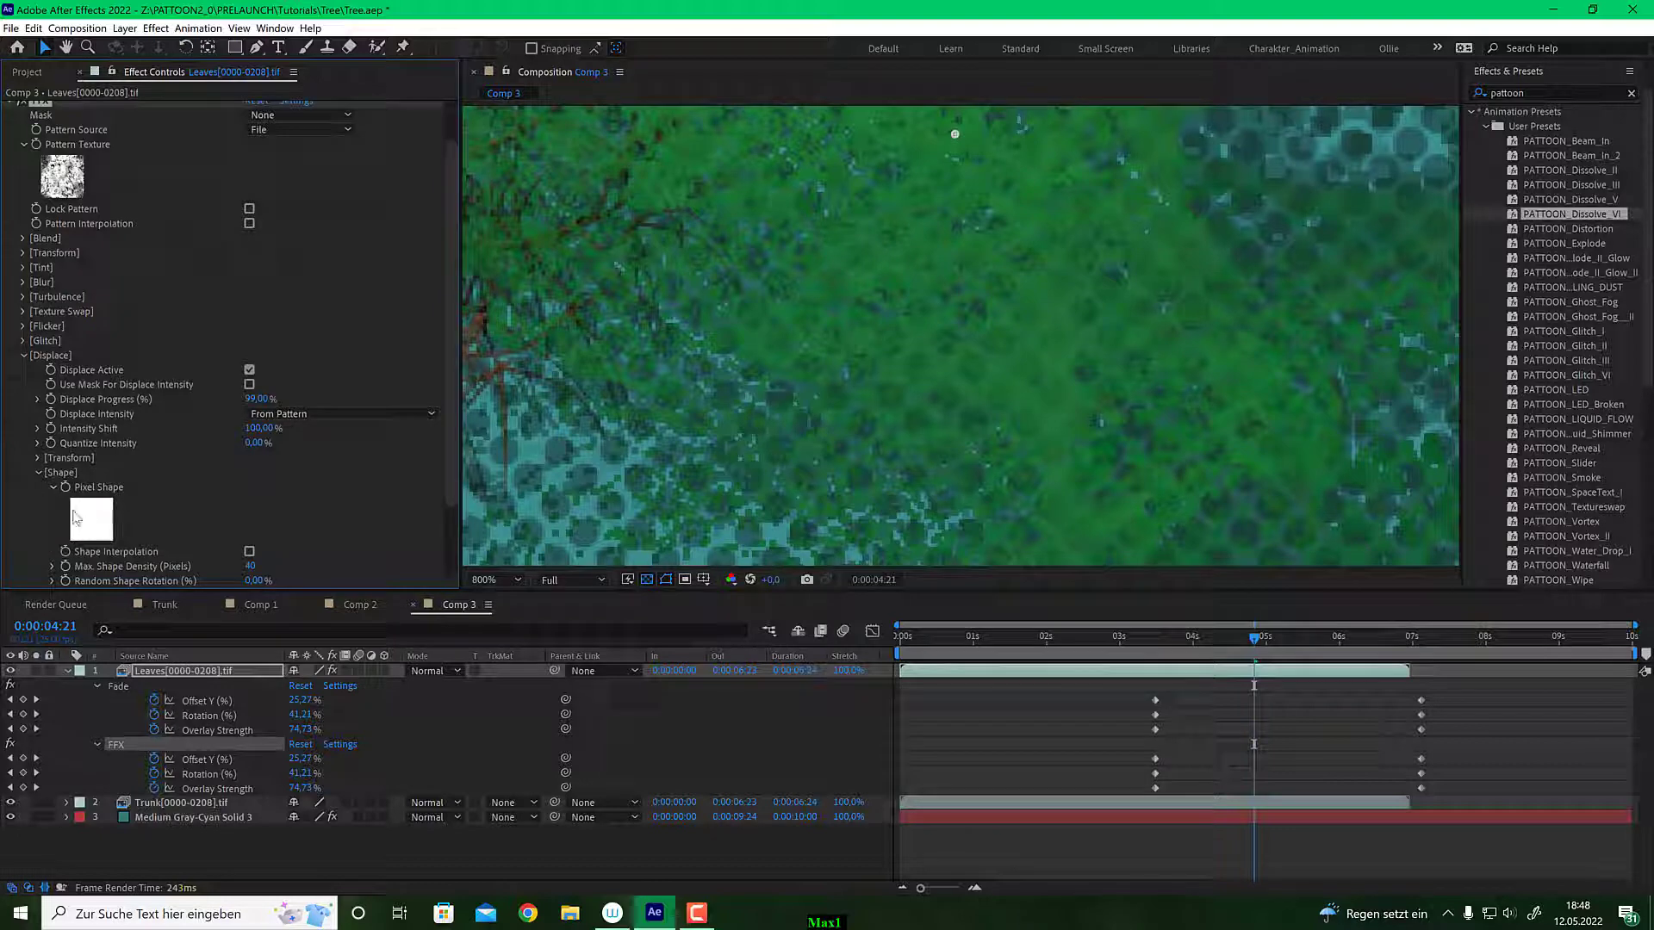
Choose the leaf texture from page 2 of Select Texture as FFX's Pixel Shape.
left_click(99, 524)
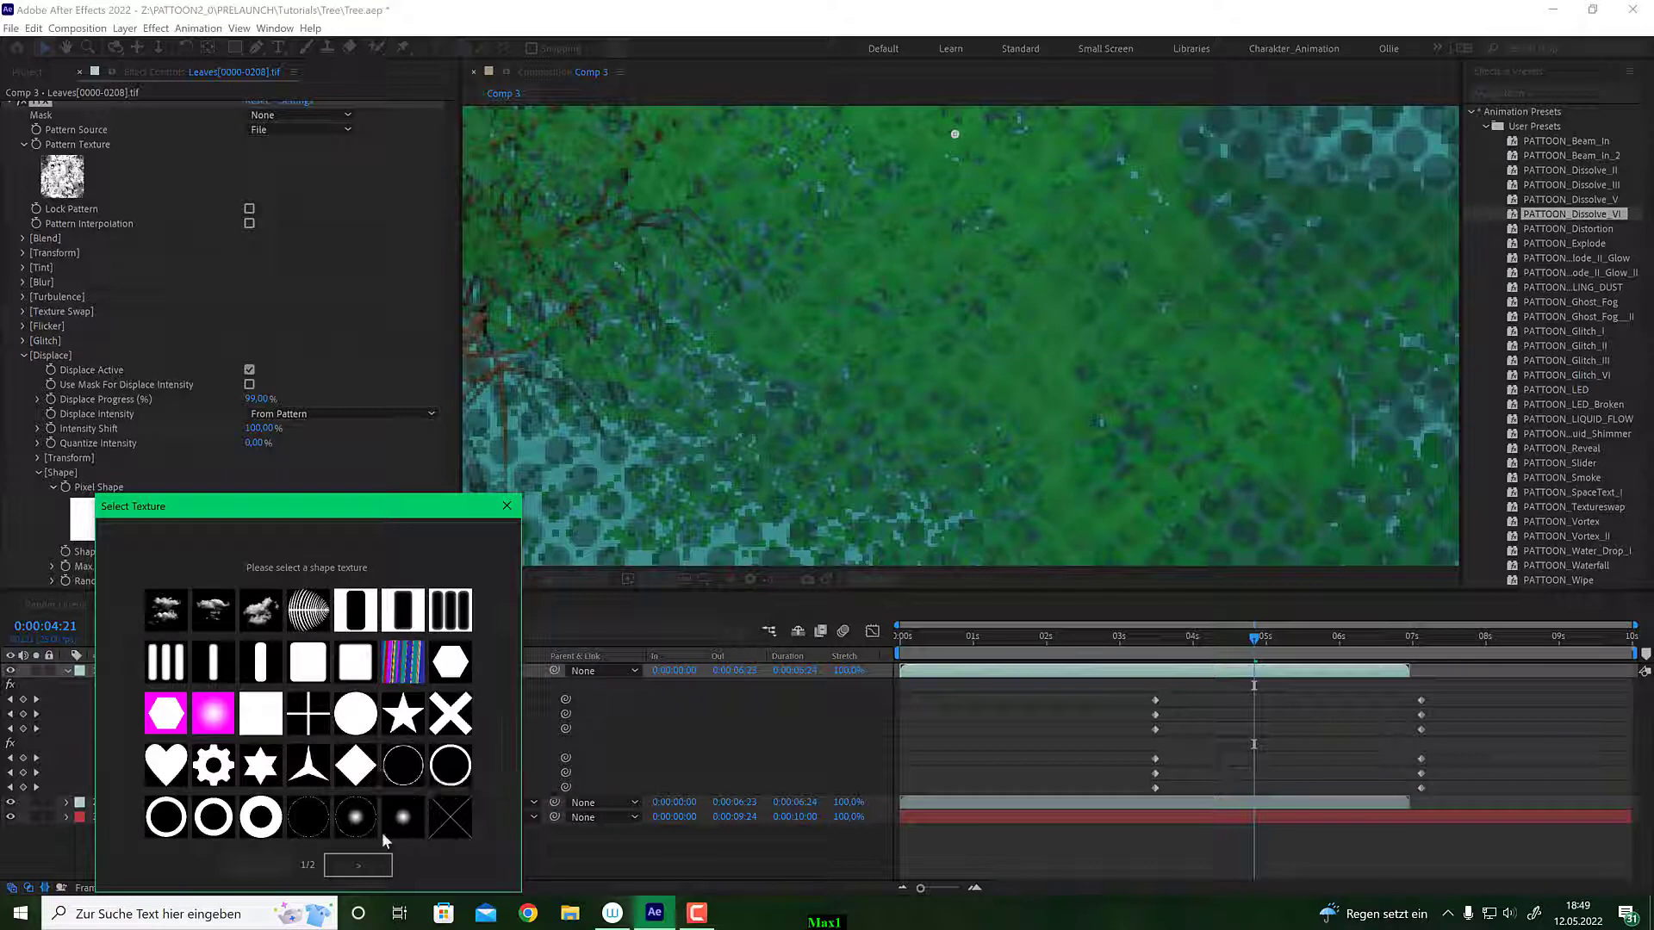
left_click(360, 868)
left_click(356, 863)
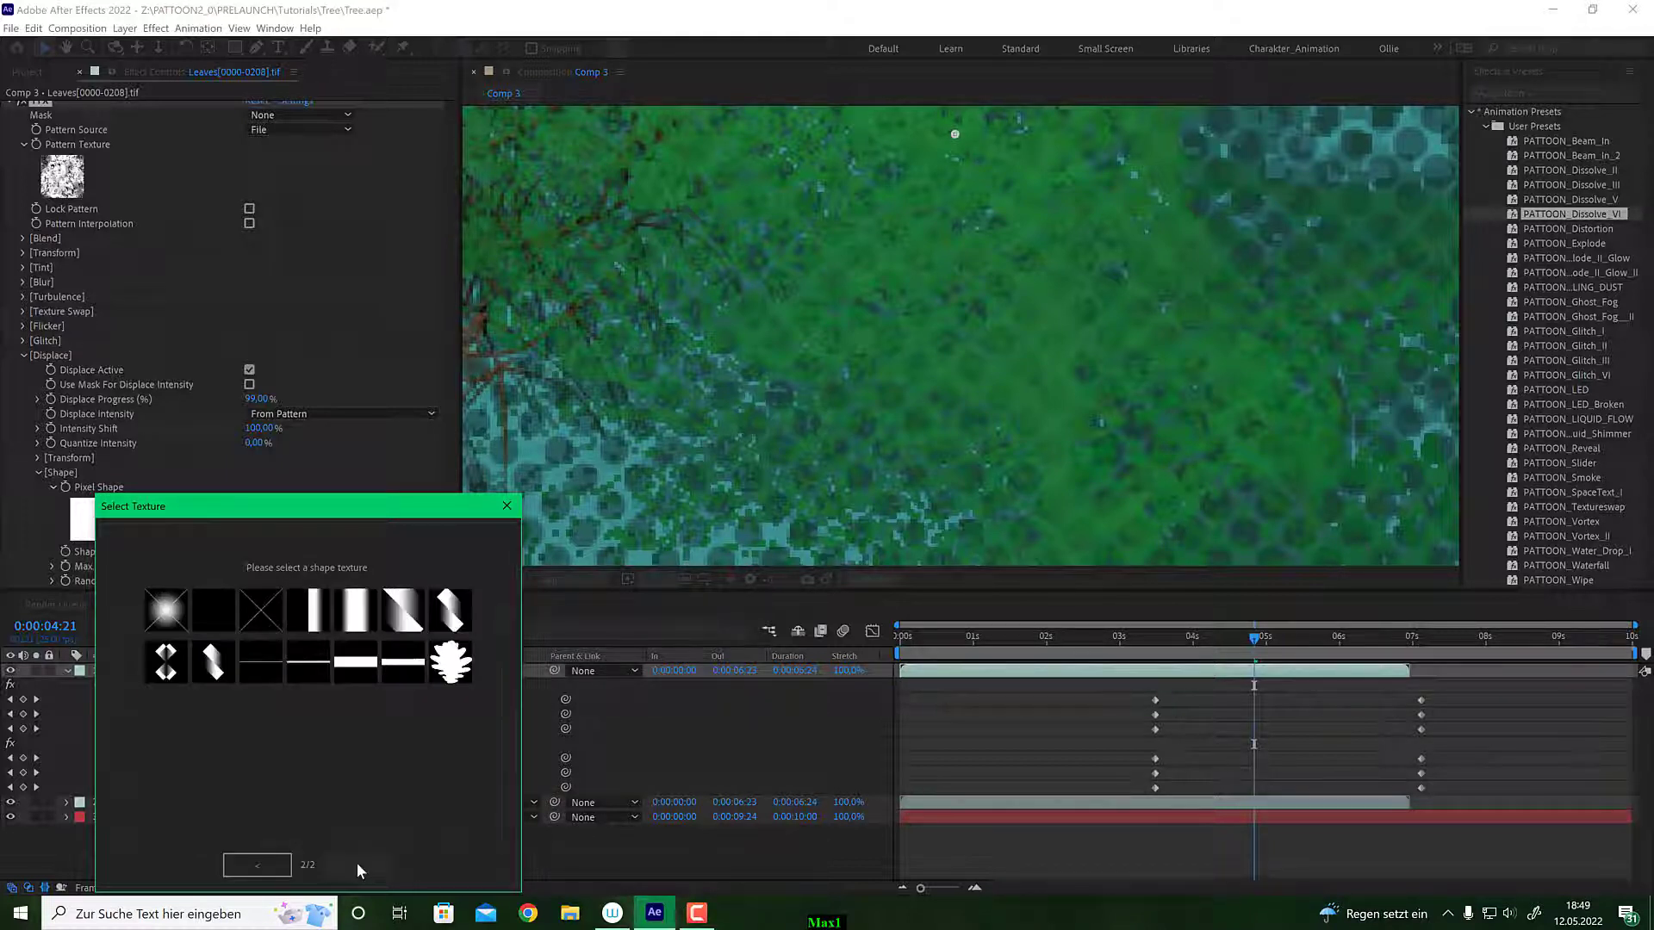
left_click(450, 662)
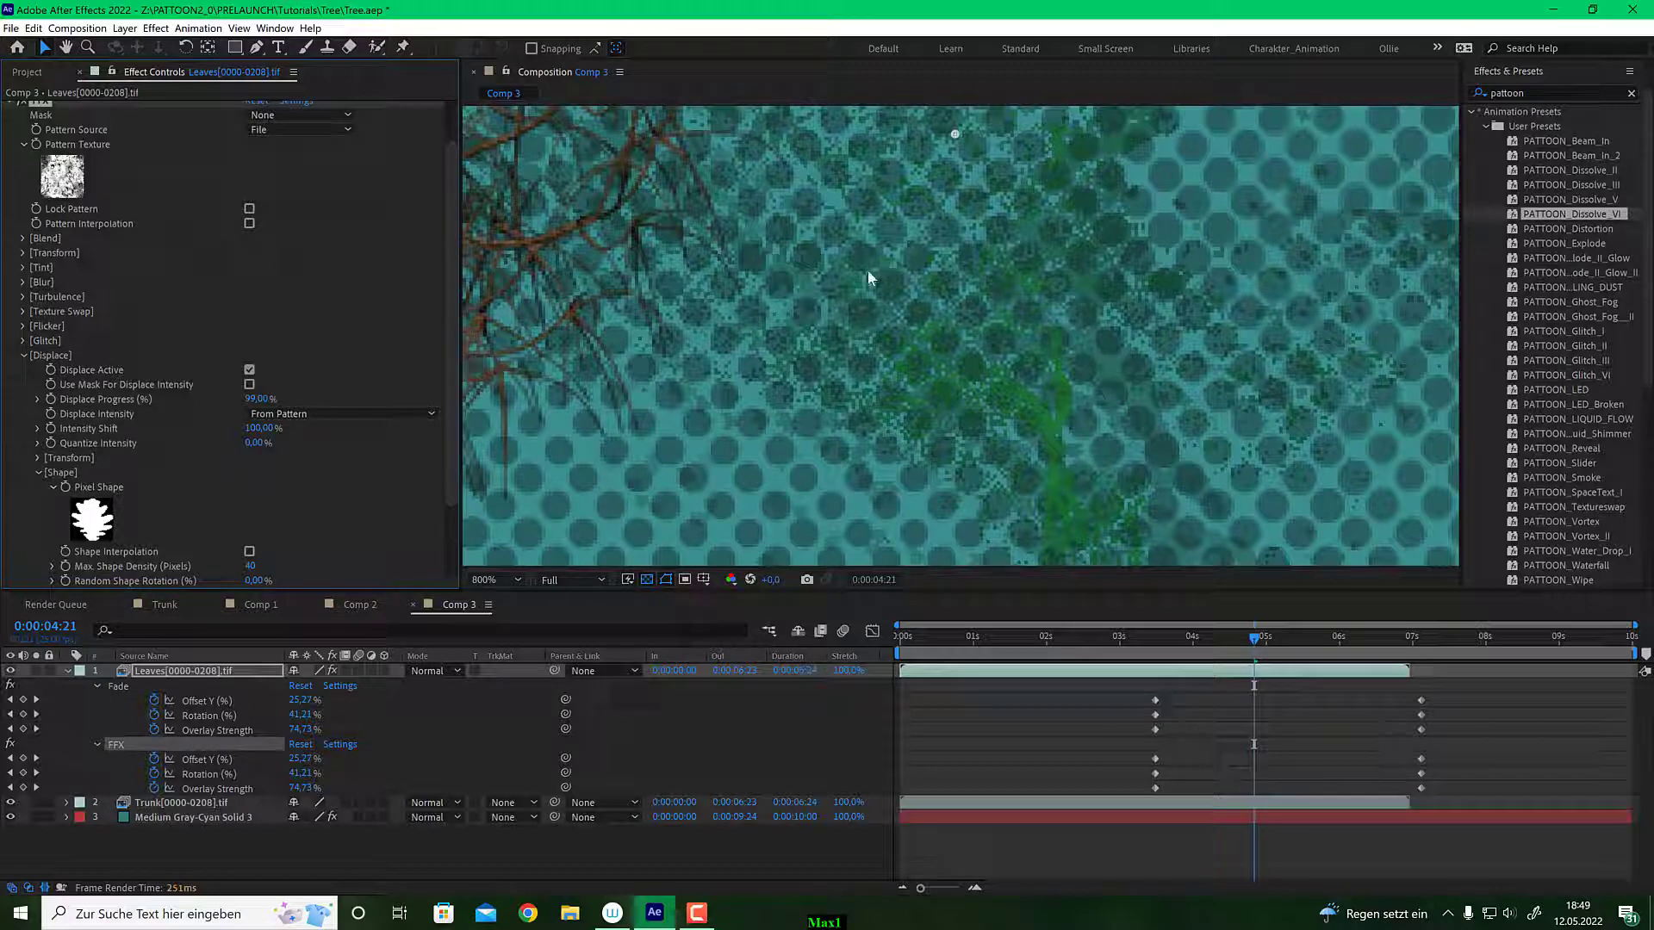
Set Size Start to 2 in the displace effect's Transform settings.
left_click(23, 252)
left_click(23, 252)
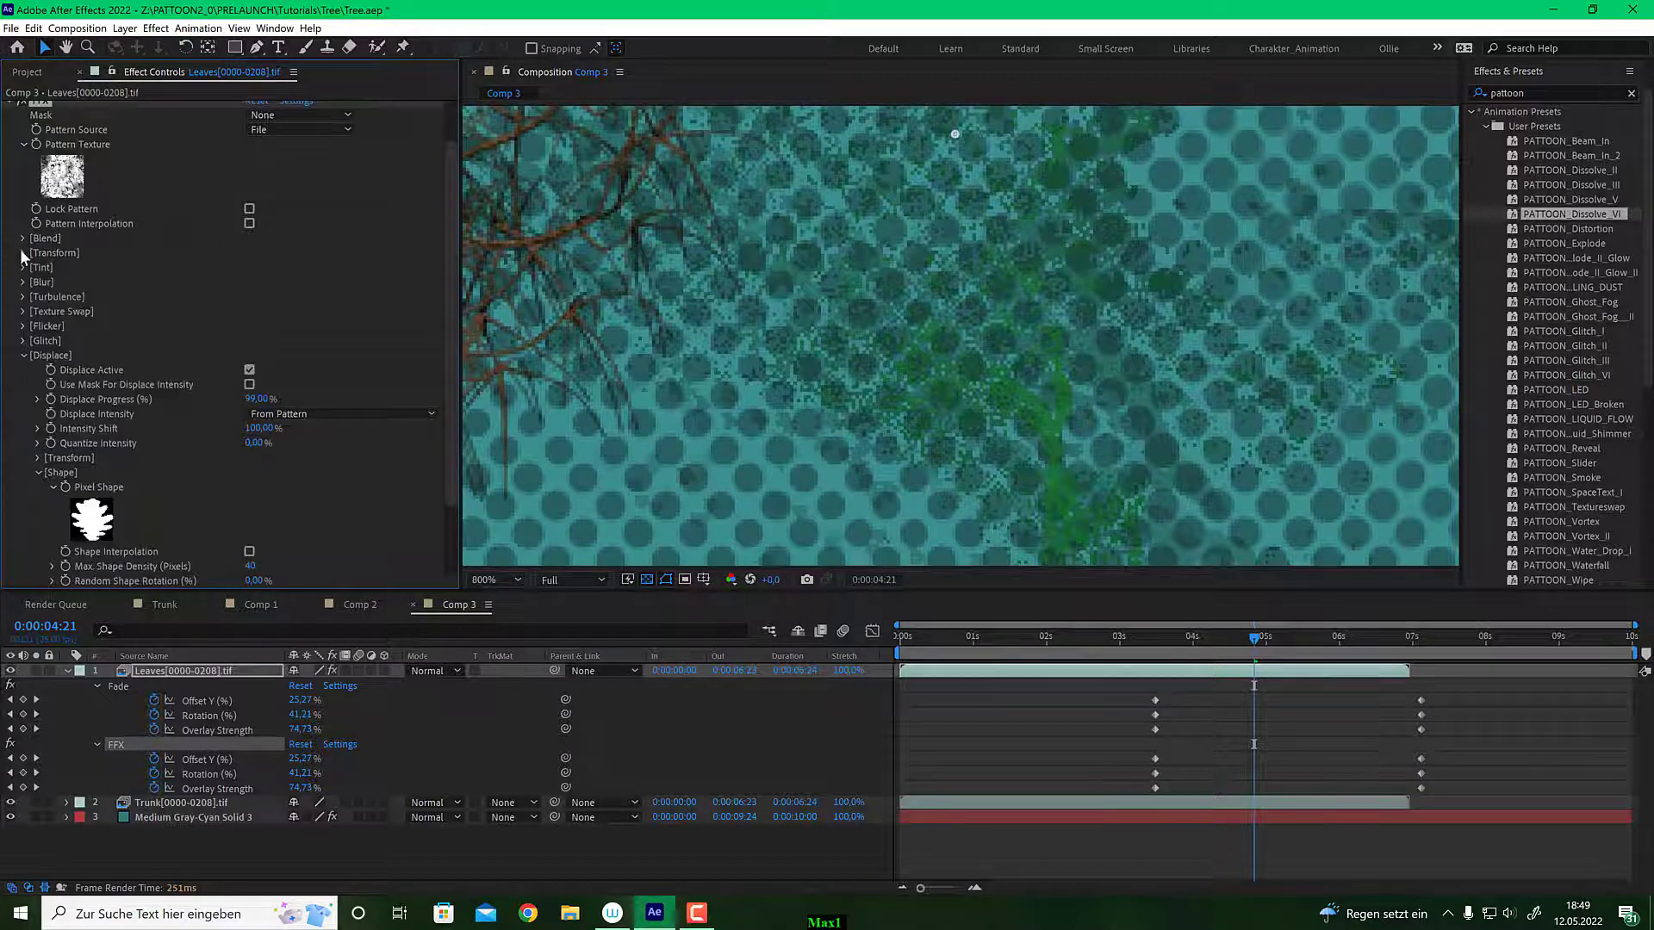
left_click(38, 457)
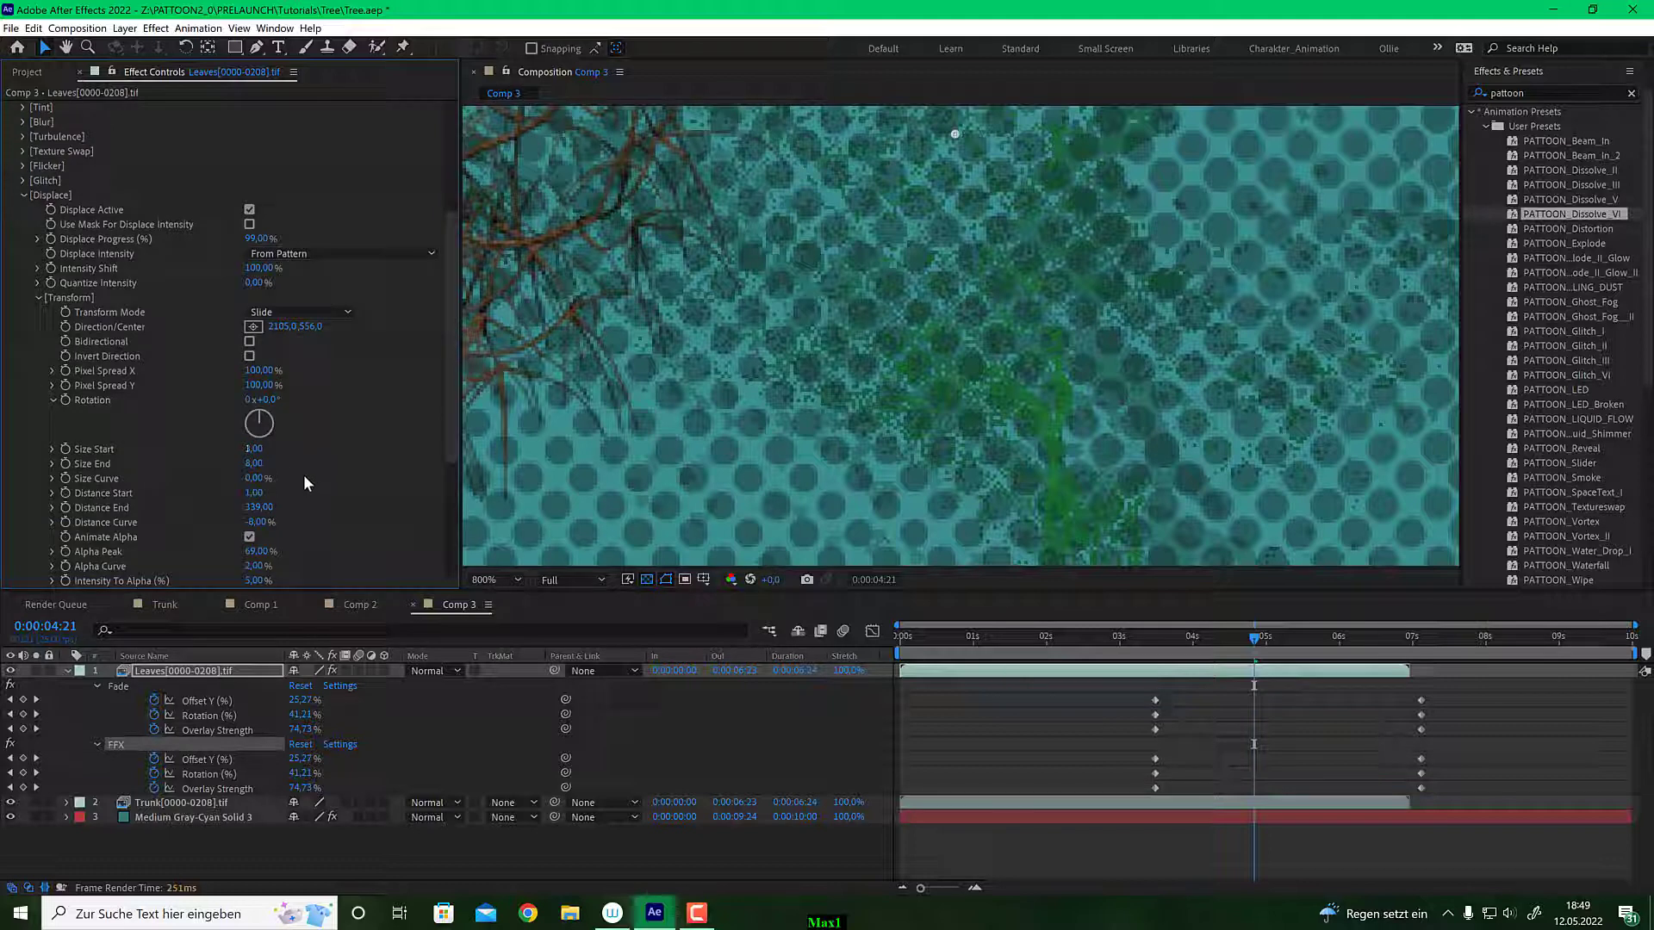
left_click(254, 448)
type("2")
key("Return")
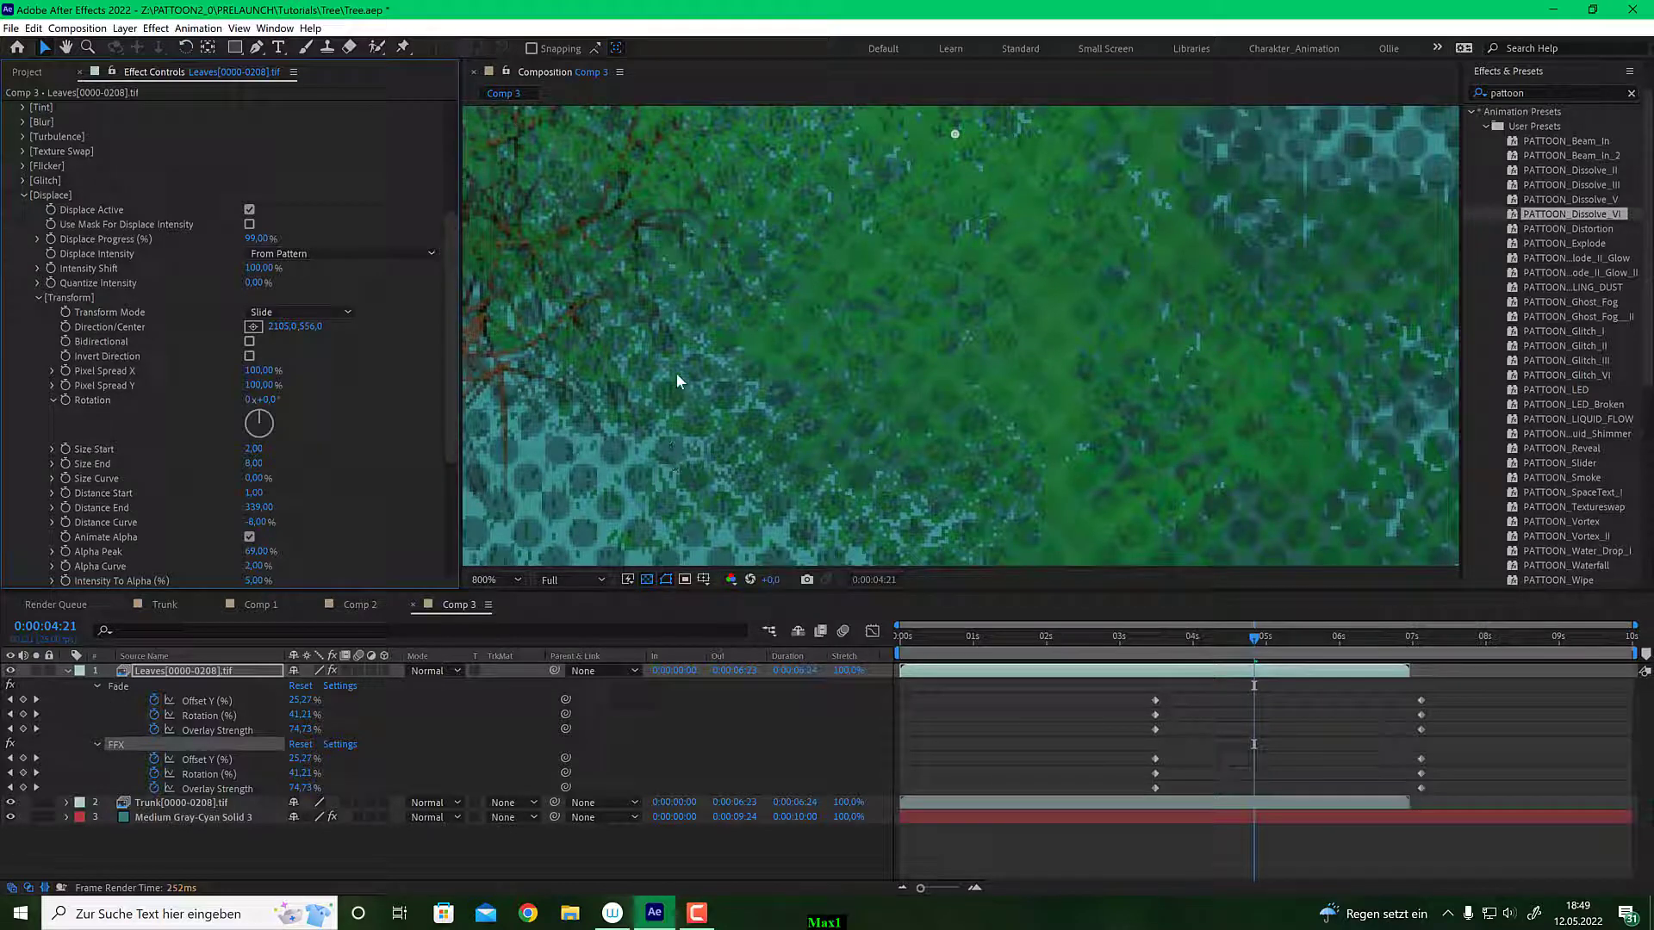
Zoom out and scrub between 4 and 5 seconds to preview the leaf dissolve.
scroll(995, 317, "down", 3)
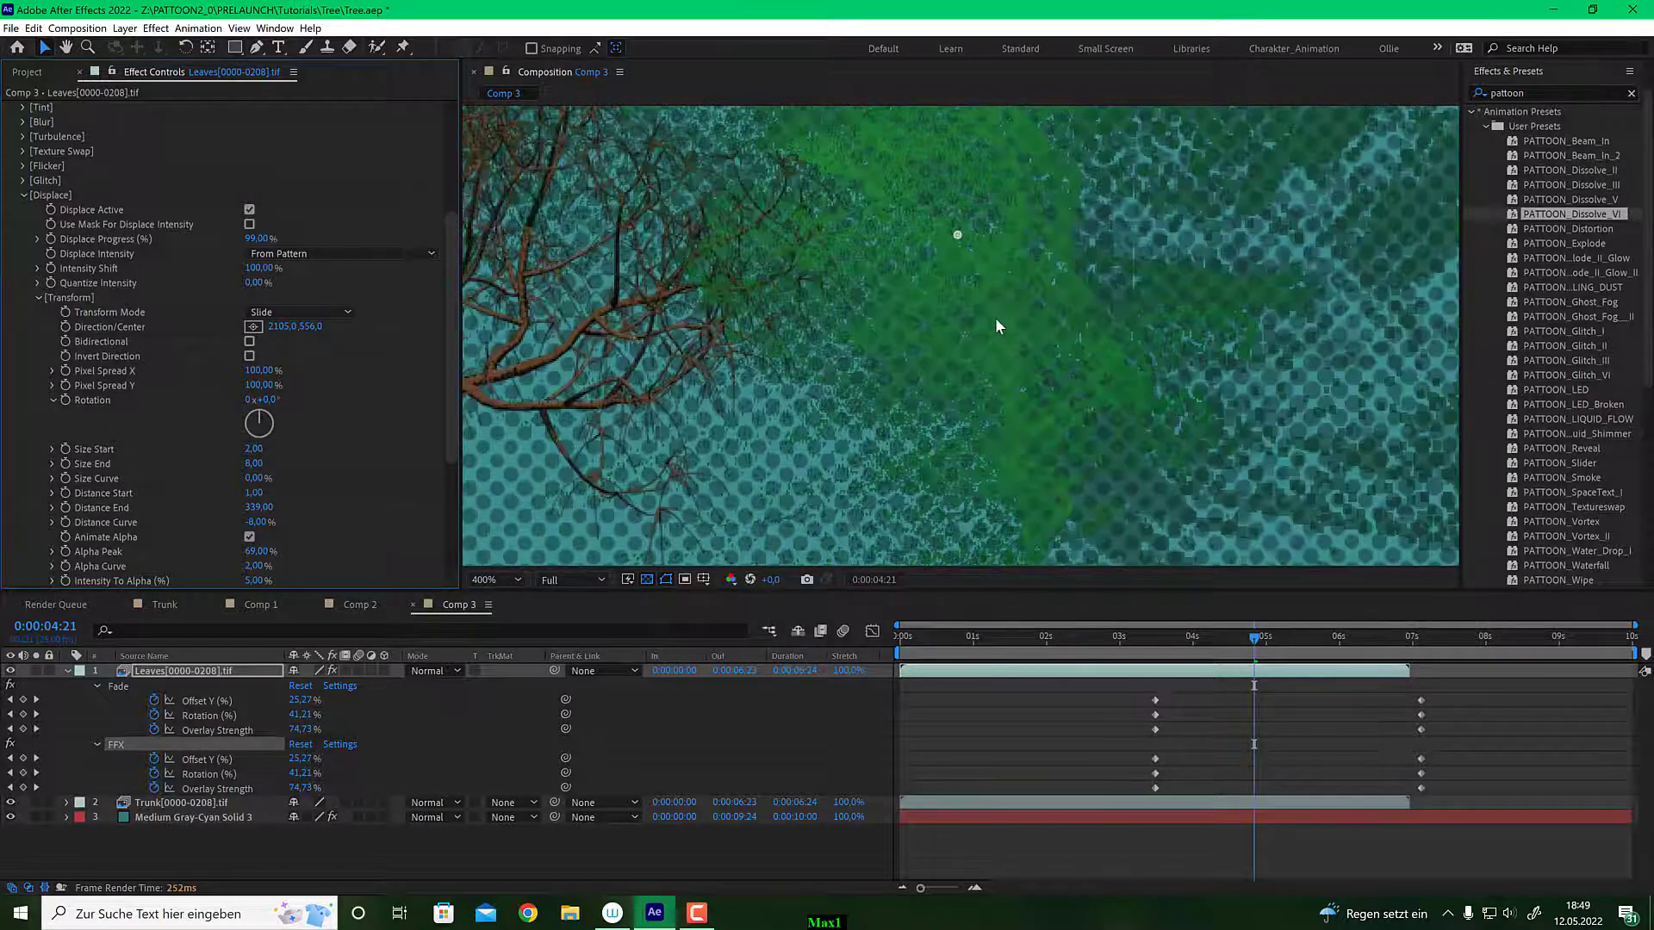
scroll(995, 326, "down", 1)
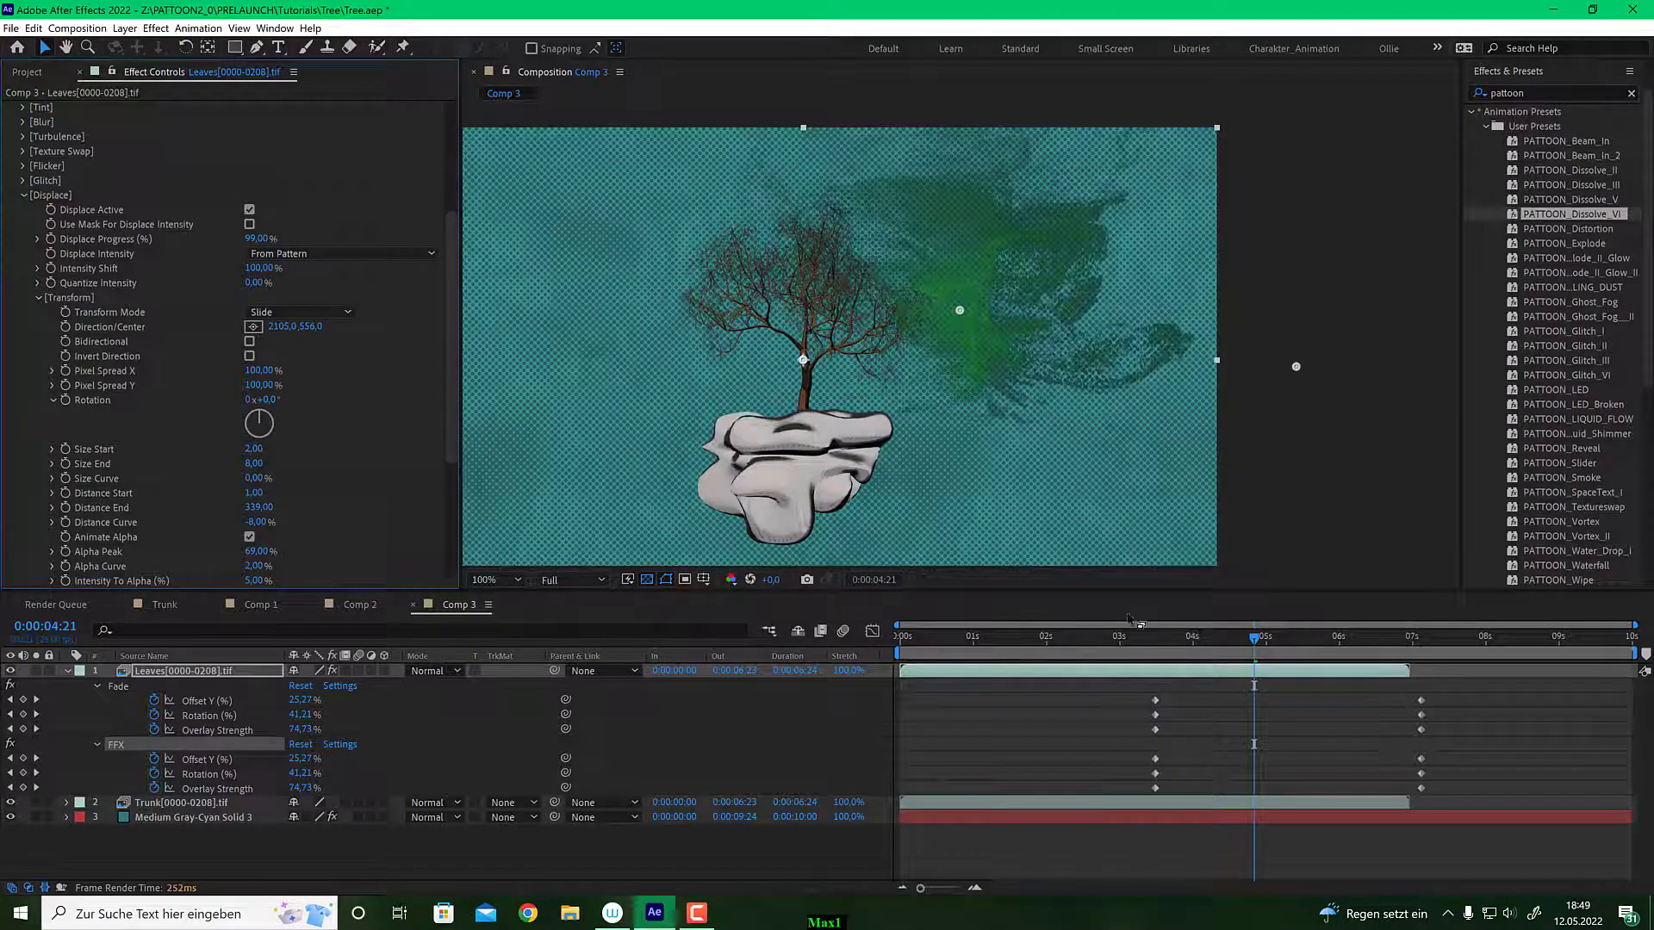
left_click_drag(1257, 642, 1203, 639)
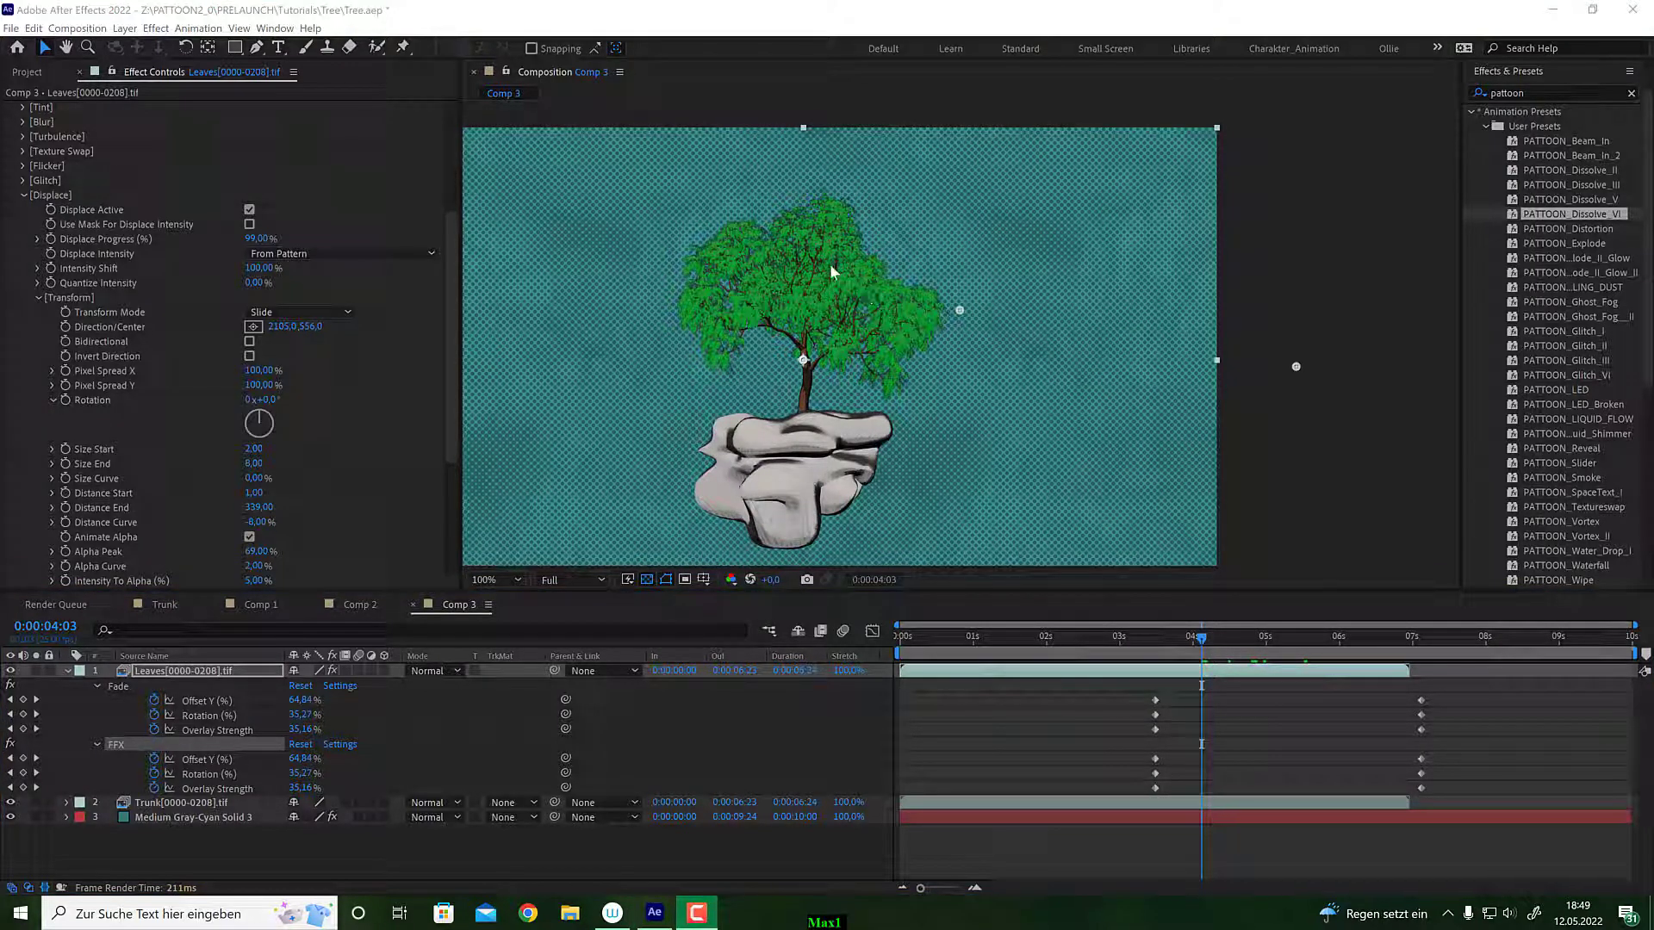
mouse_move(1202, 639)
left_mouse_down()
mouse_move(1261, 642)
mouse_move(1228, 642)
left_mouse_up()
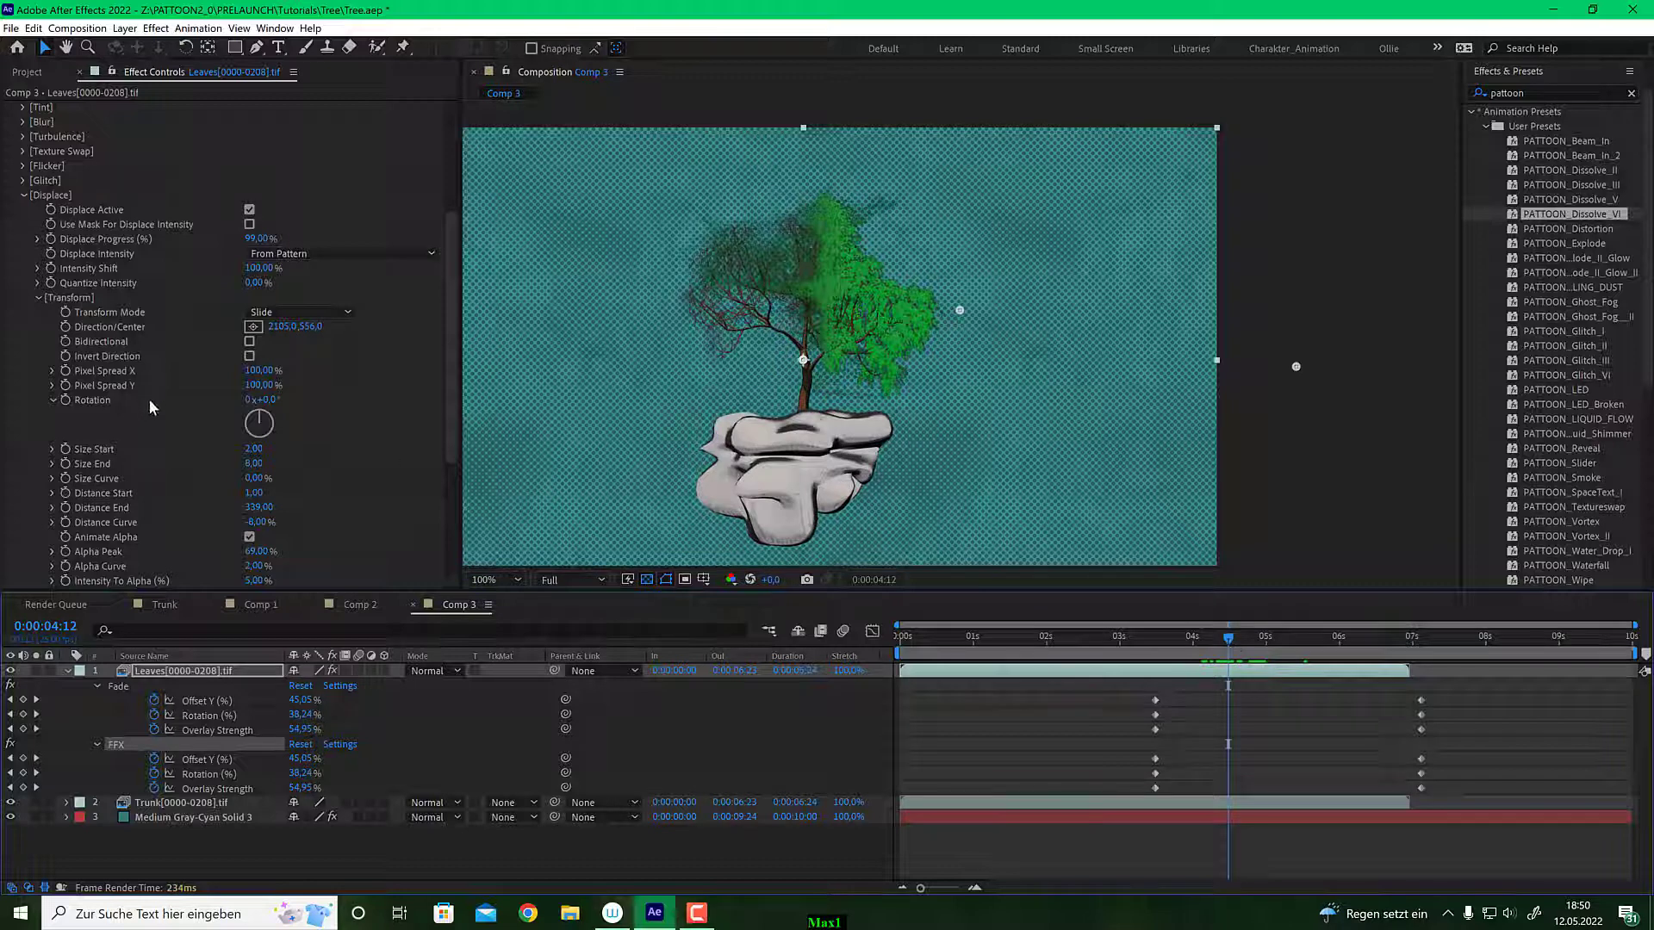
scroll(157, 425, "down", 4)
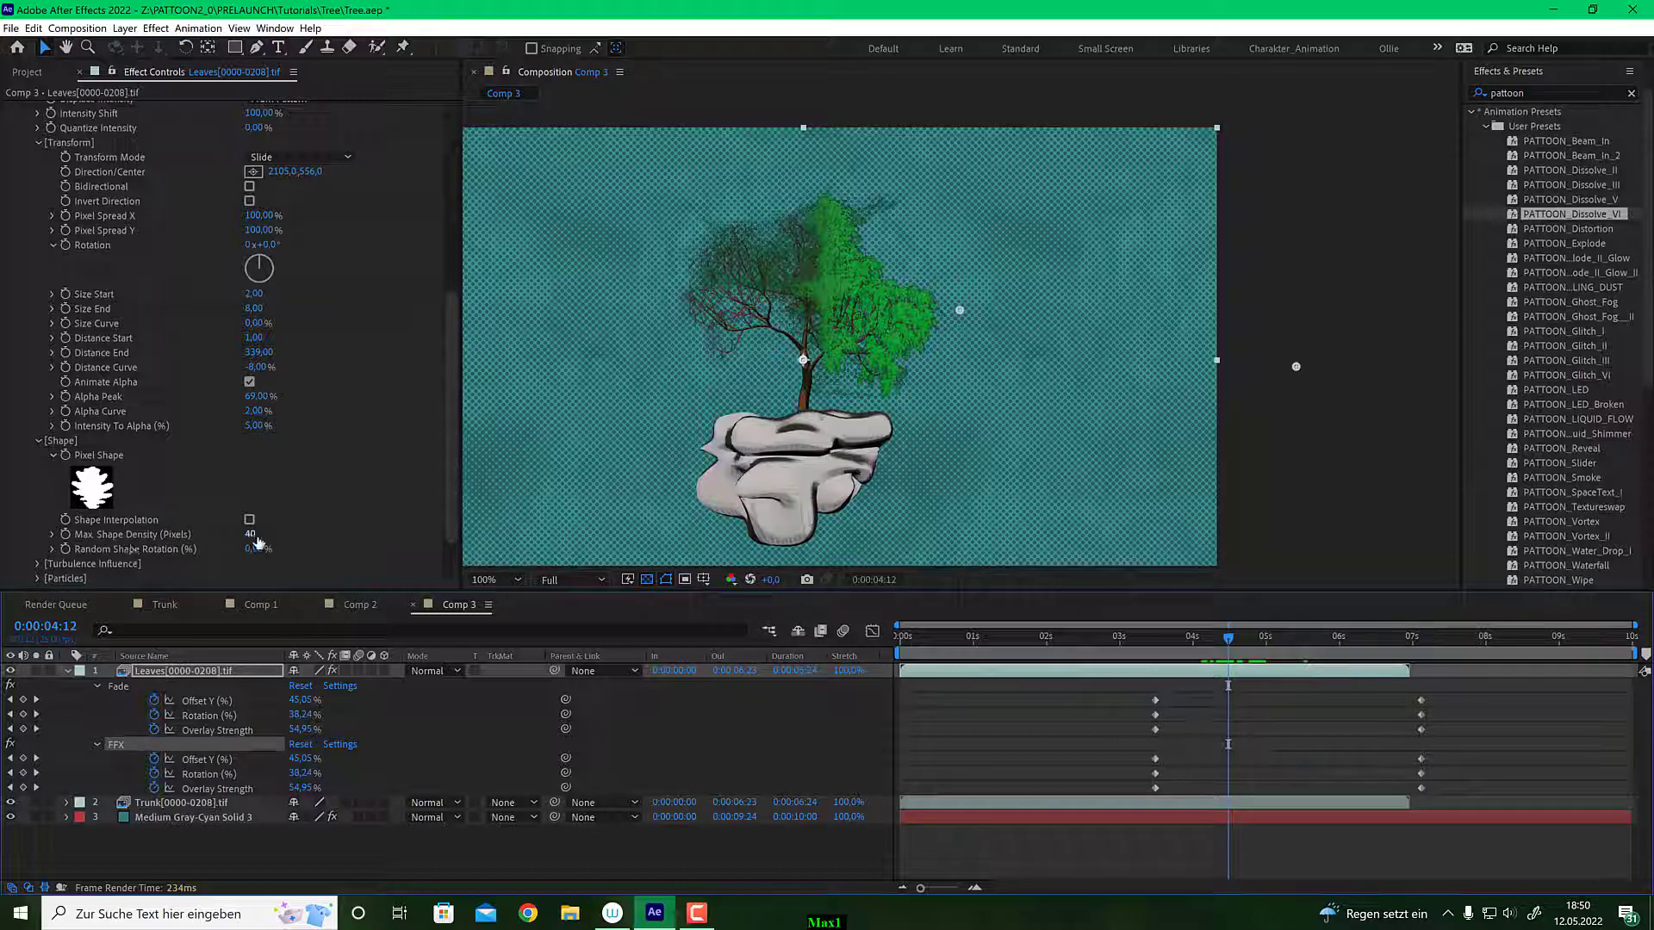
Set Size End to 400 and check the larger shapes around 5 seconds.
left_click(254, 308)
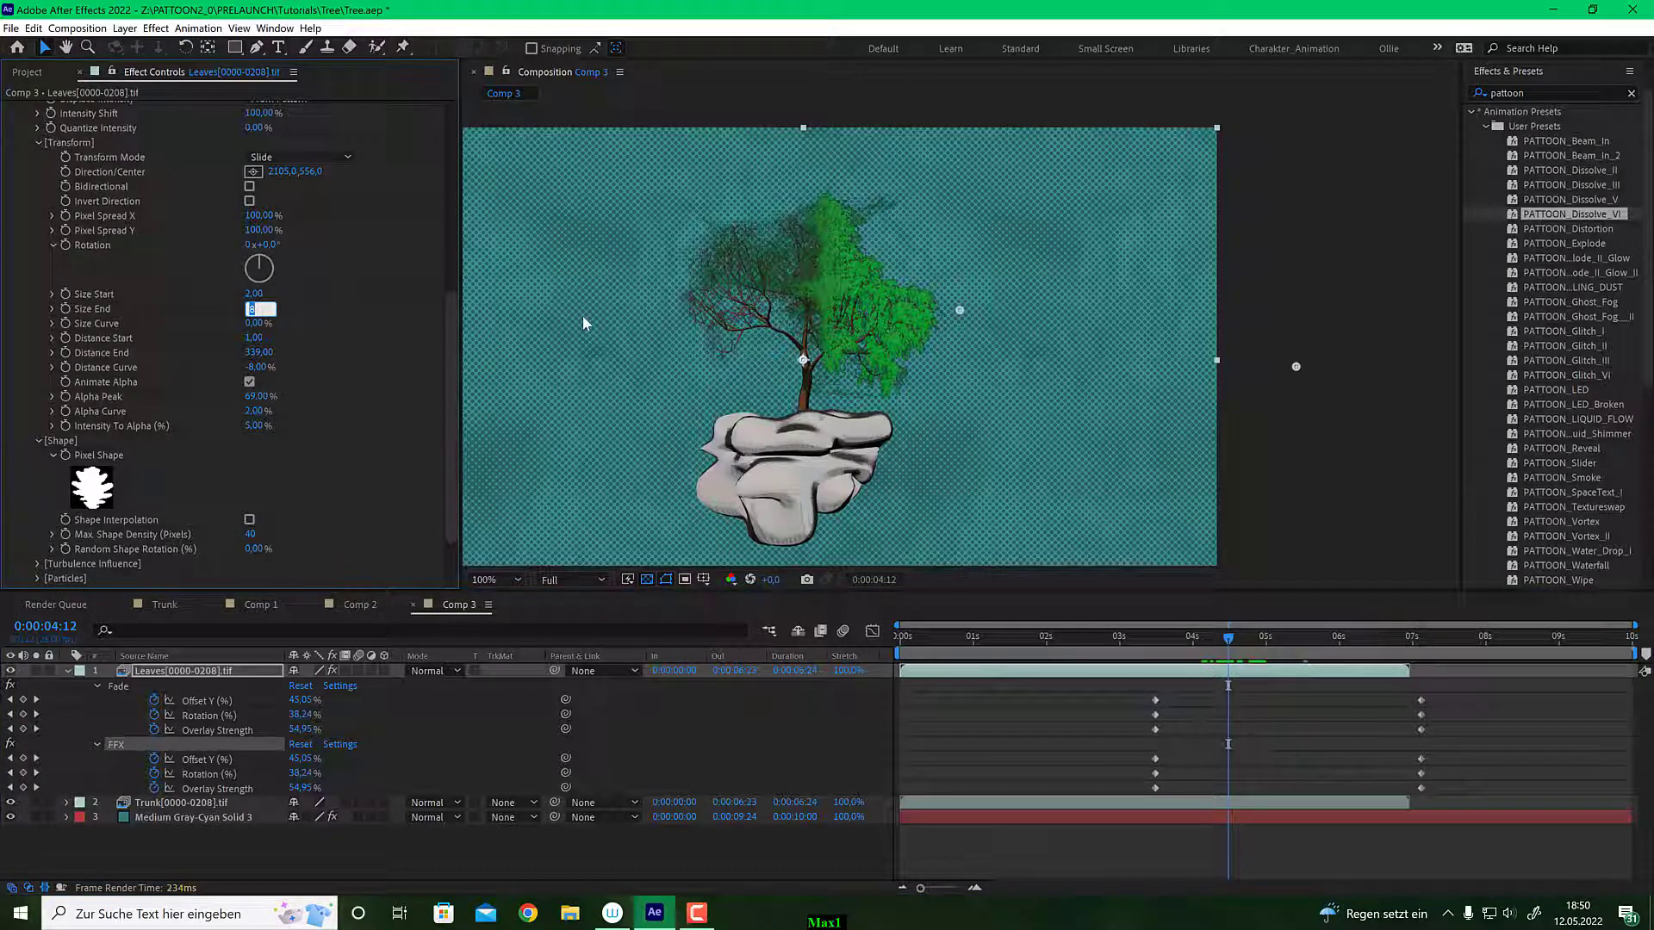
type("400")
key("Return")
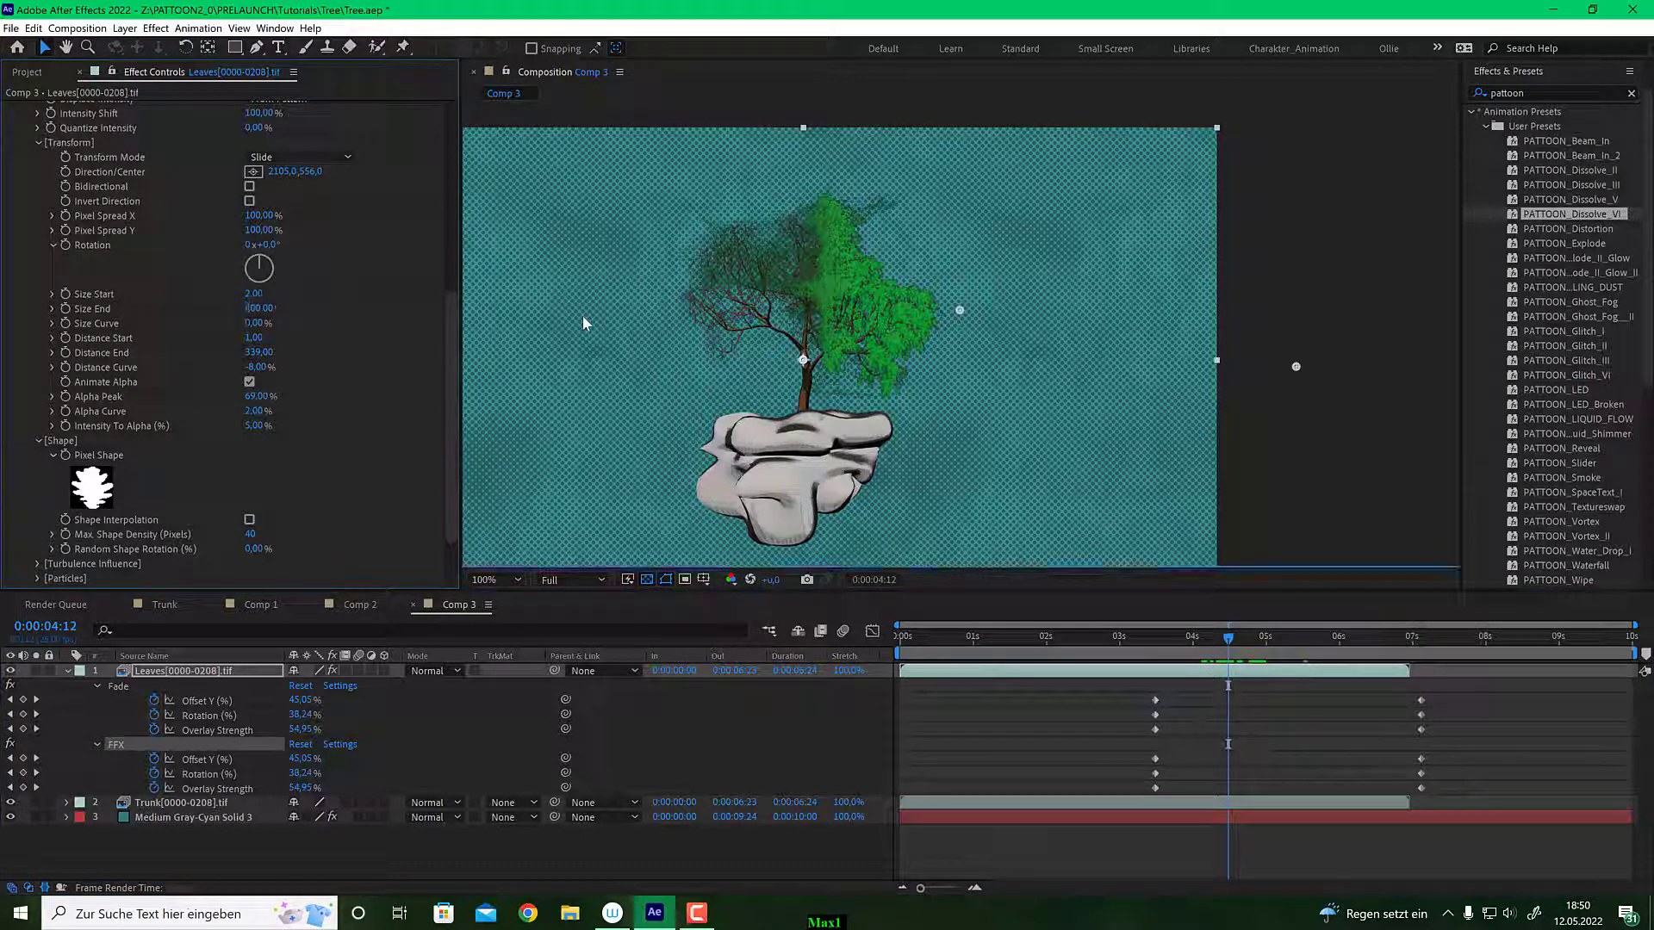
left_click_drag(1228, 638, 1285, 642)
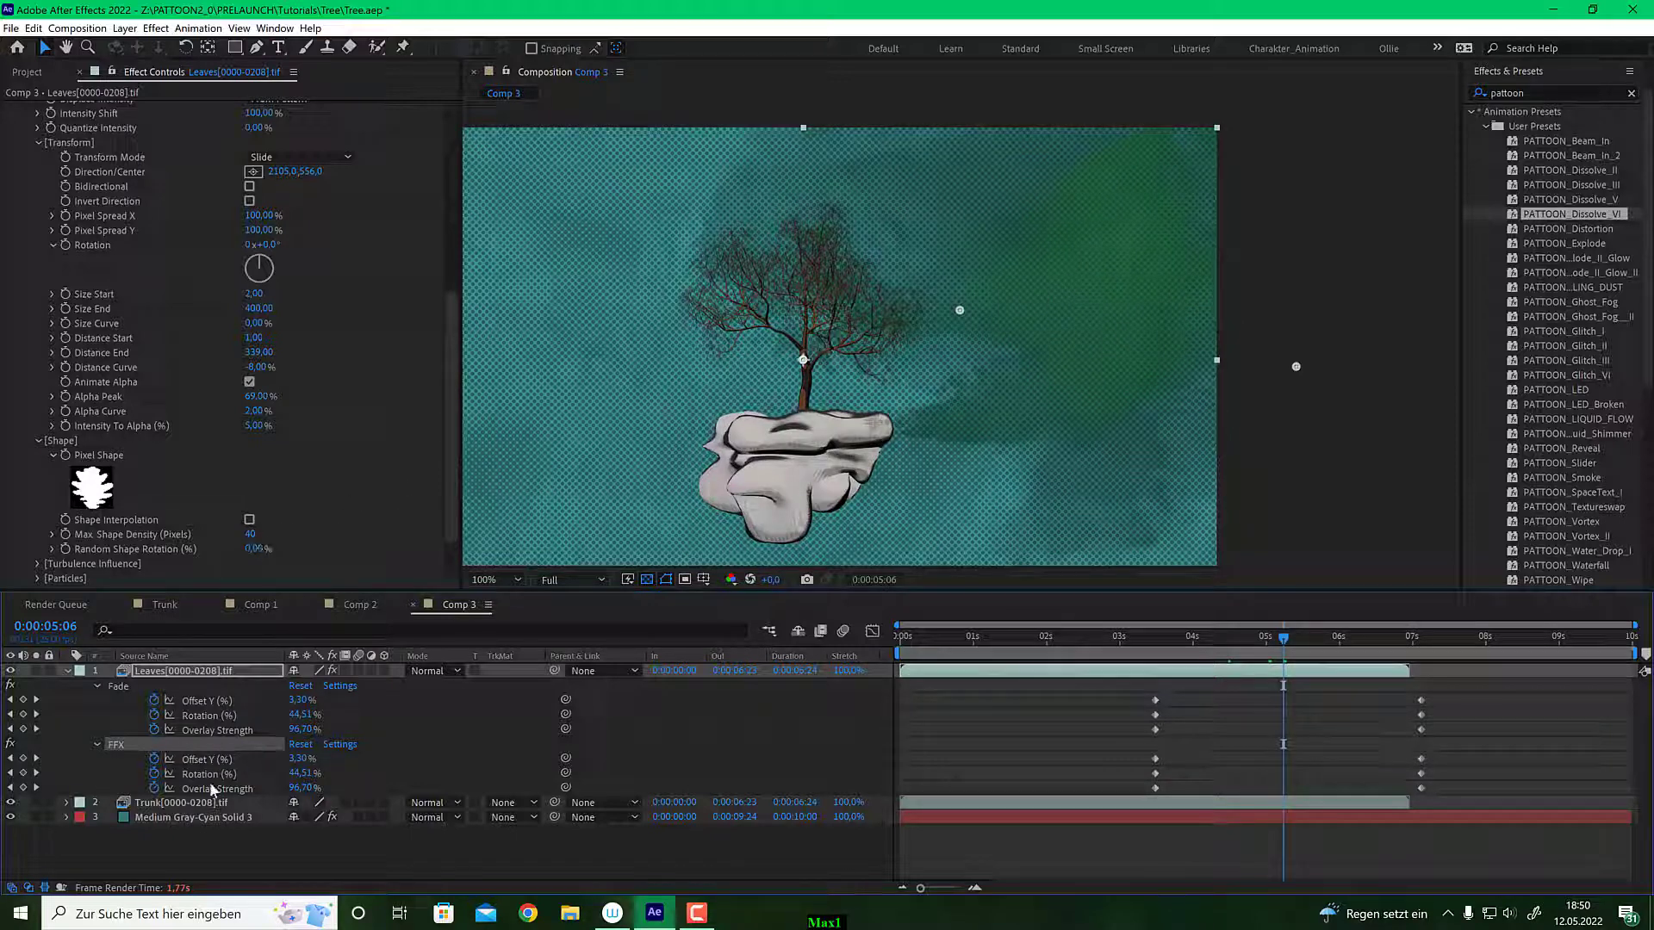
Set FFX's Output Combination Mode to Average.
scroll(332, 459, "down", 2)
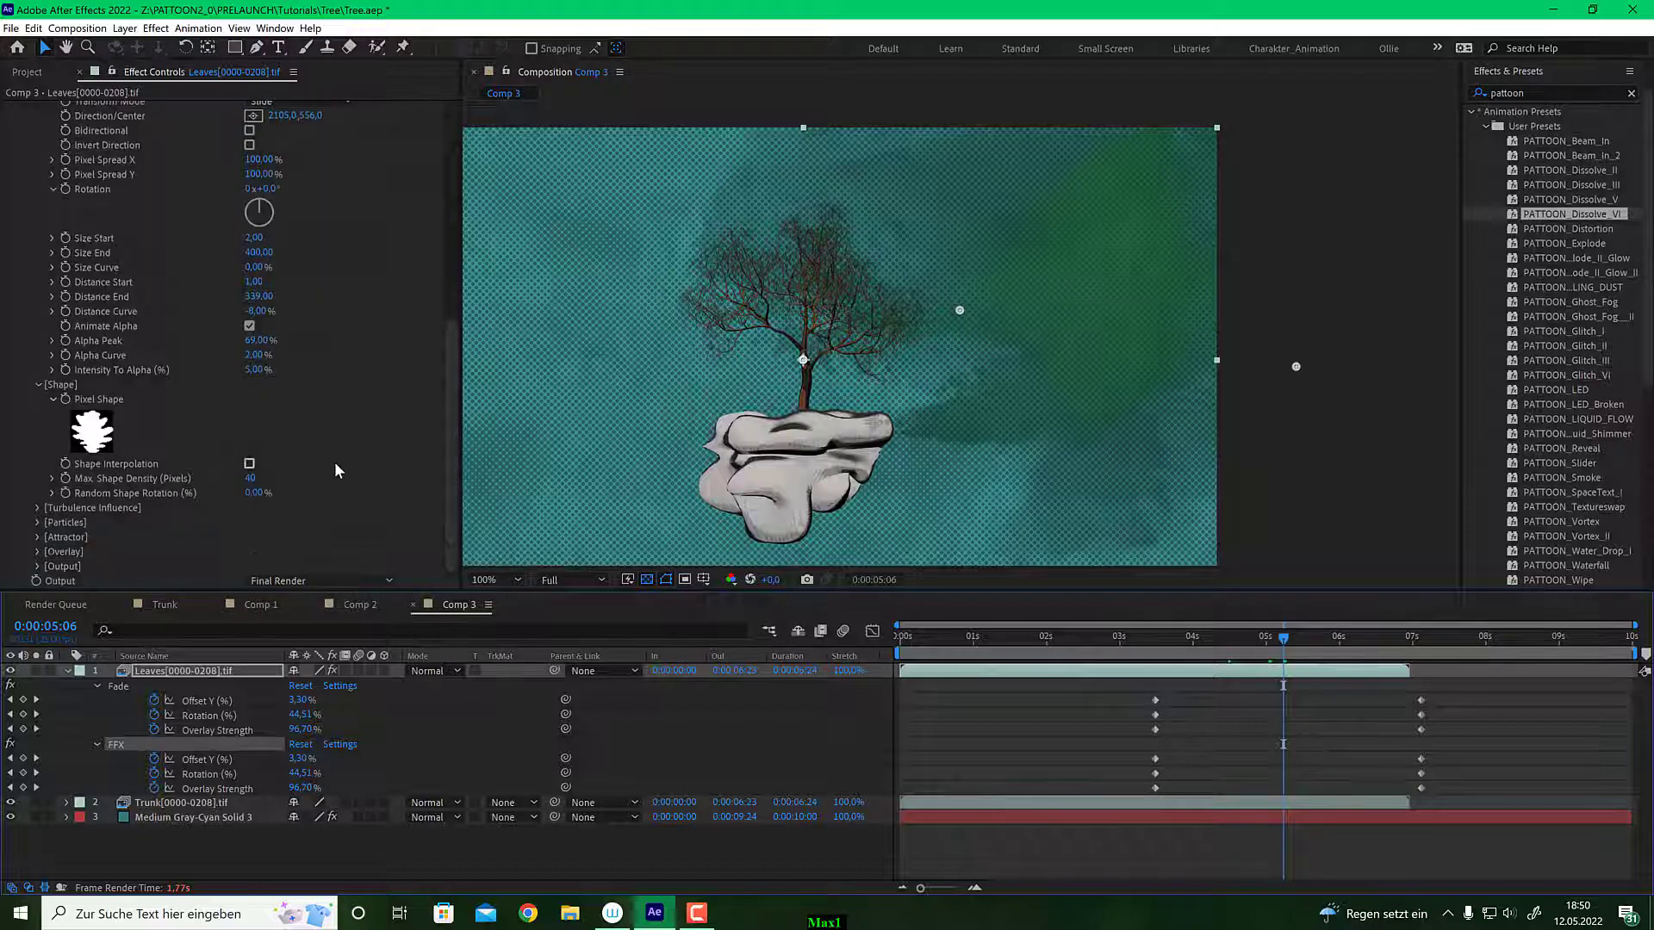
left_click(38, 565)
scroll(141, 562, "down", 2)
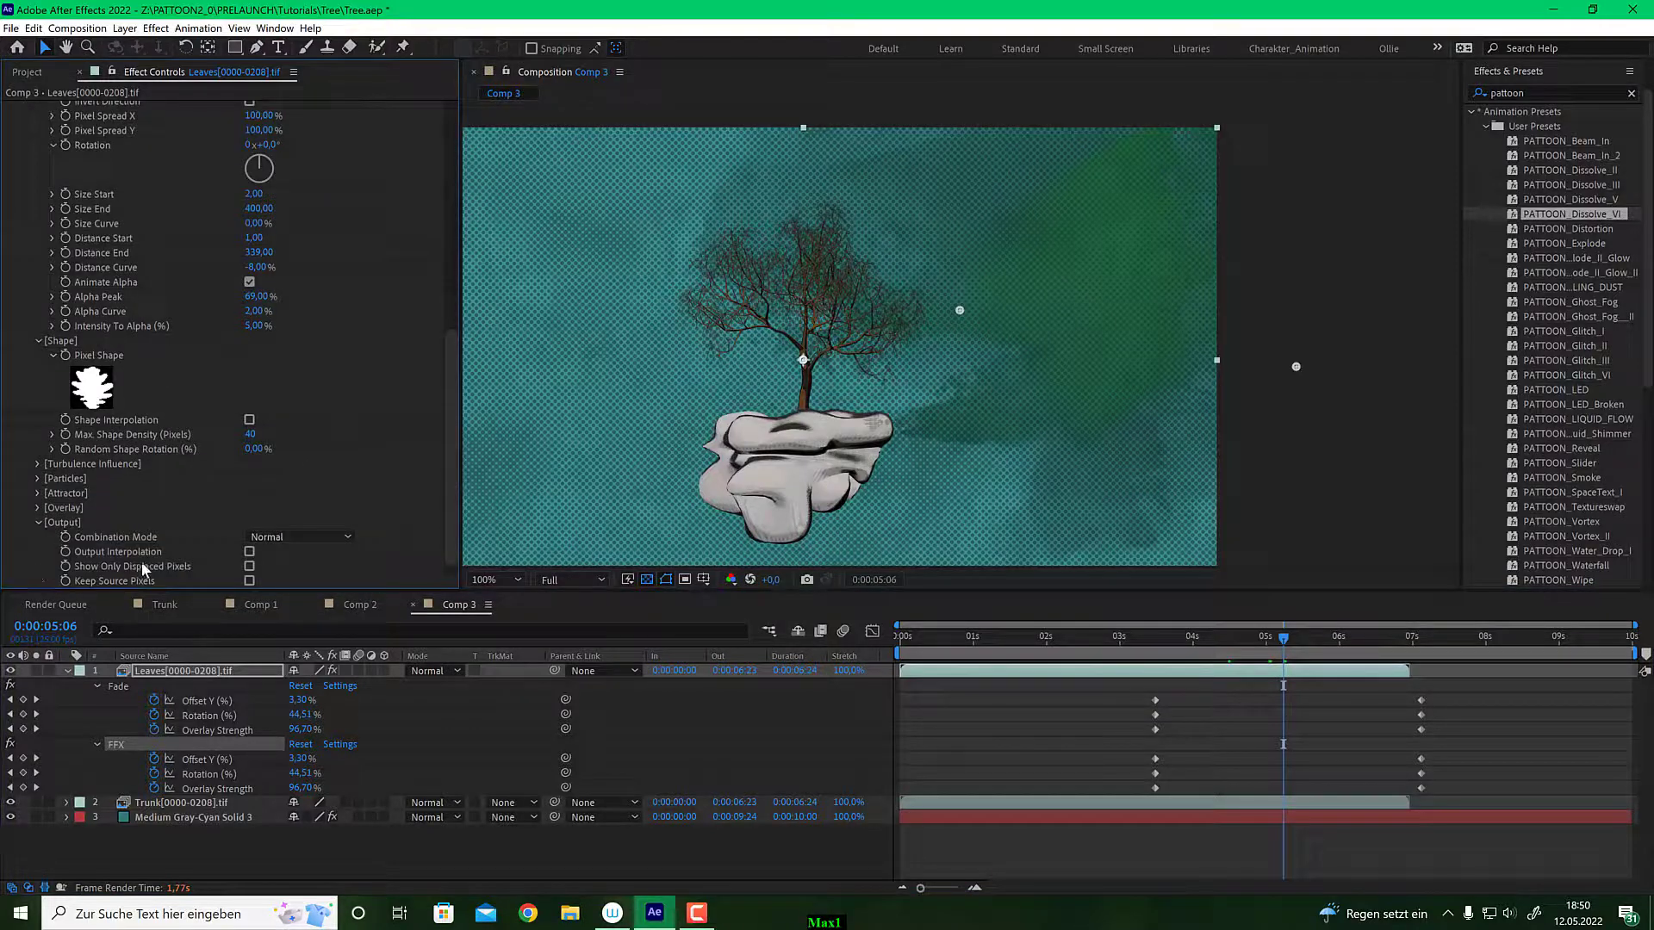
left_click(307, 537)
left_click(325, 608)
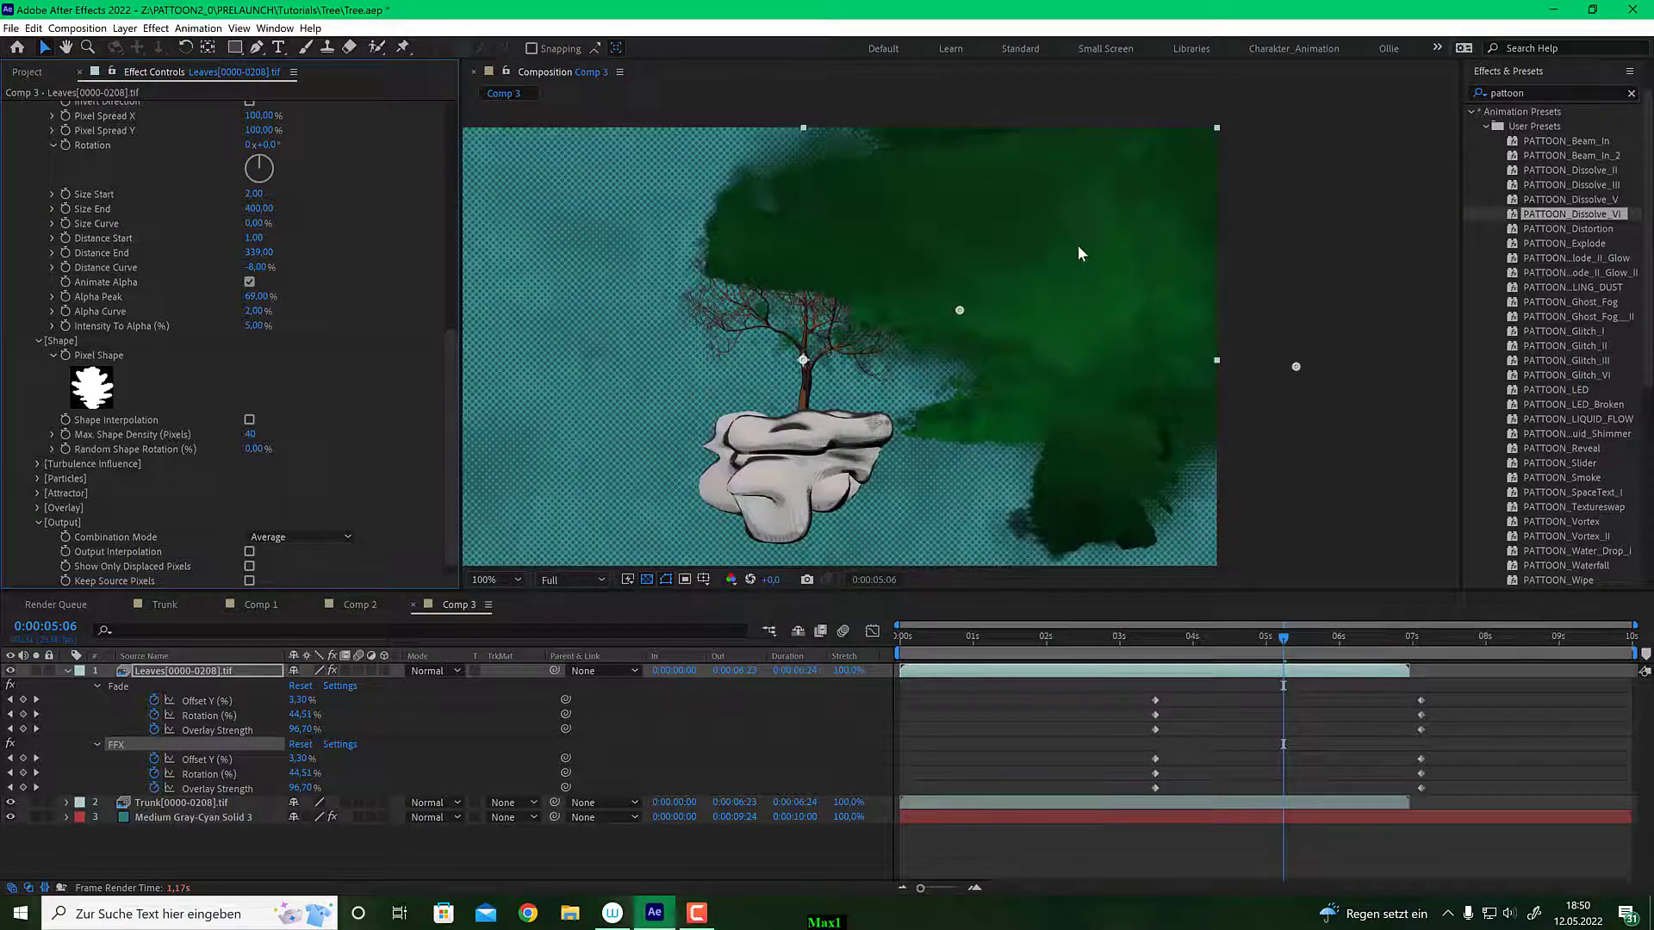
scroll(924, 360, "up", 4)
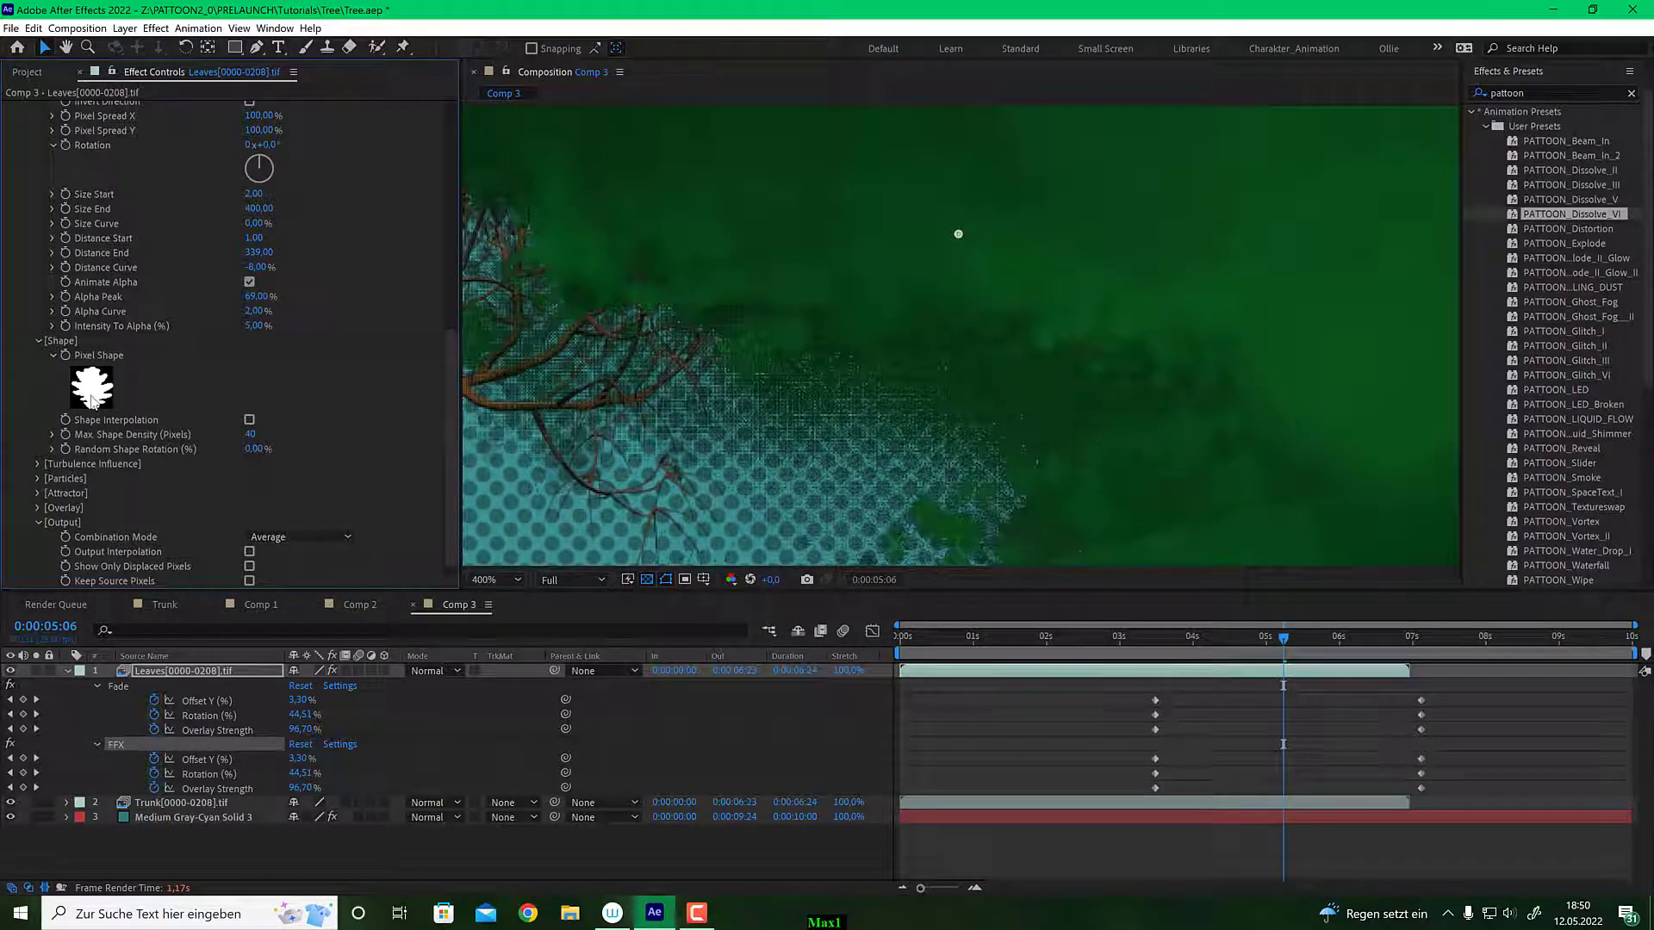
Try Max Shape Density 10 and scrub into the dissolve to see the effect.
left_click(249, 434)
type("10")
key("Return")
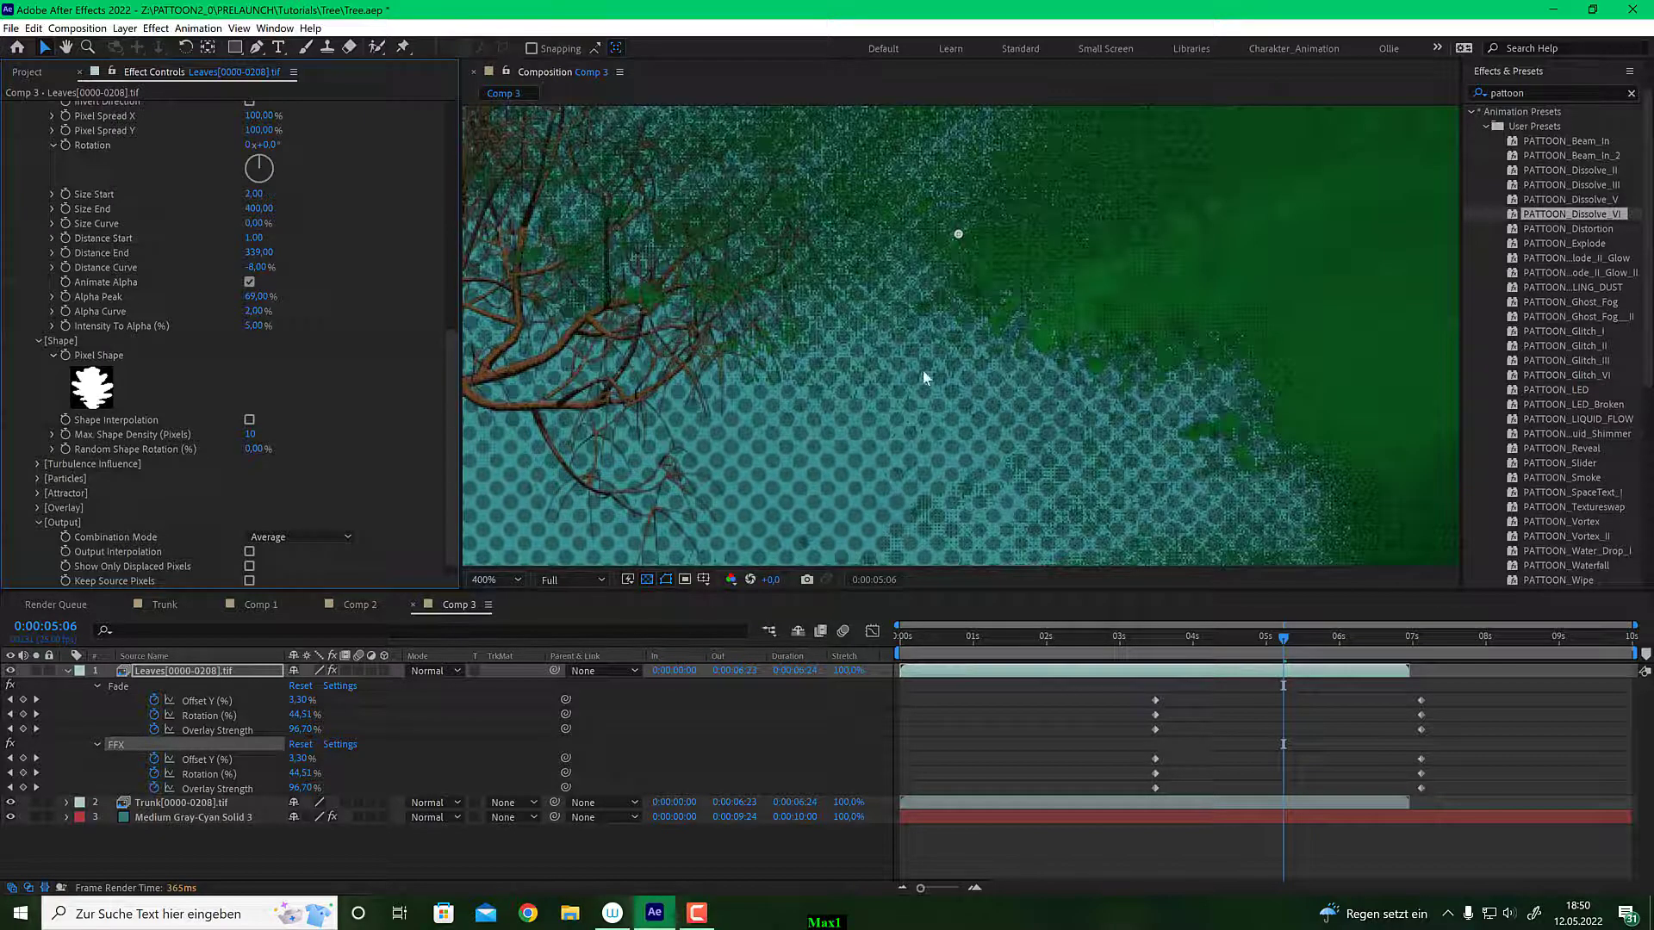
key("comma")
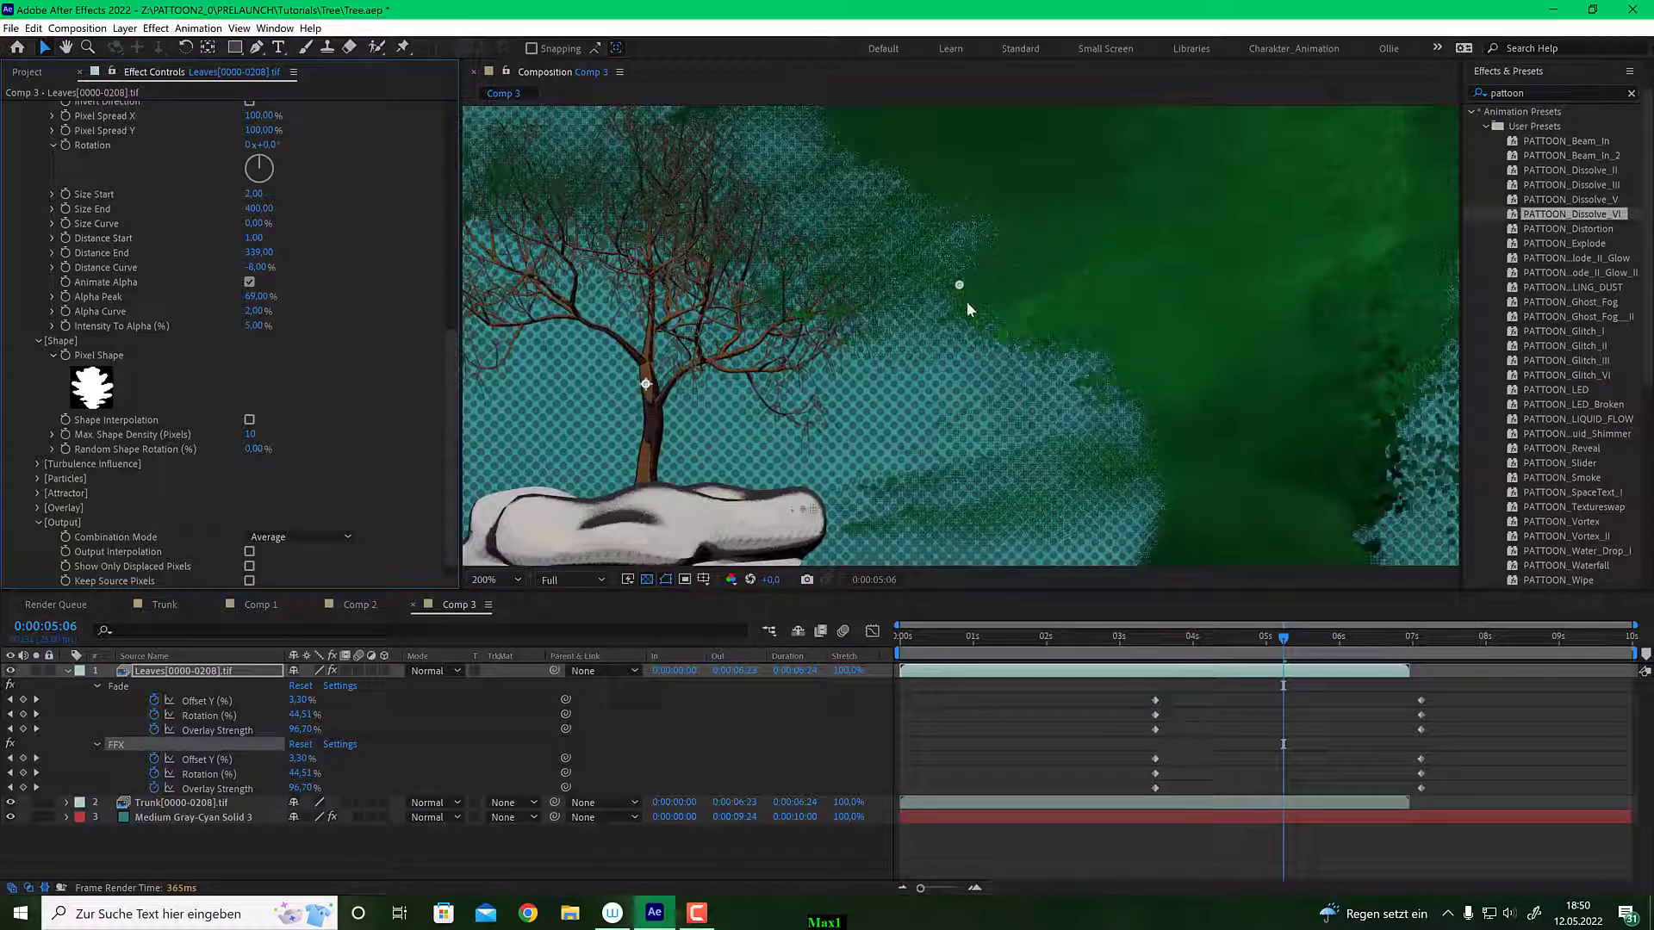
key("period")
key("comma")
left_click(1220, 639)
left_click_drag(1221, 641, 1225, 641)
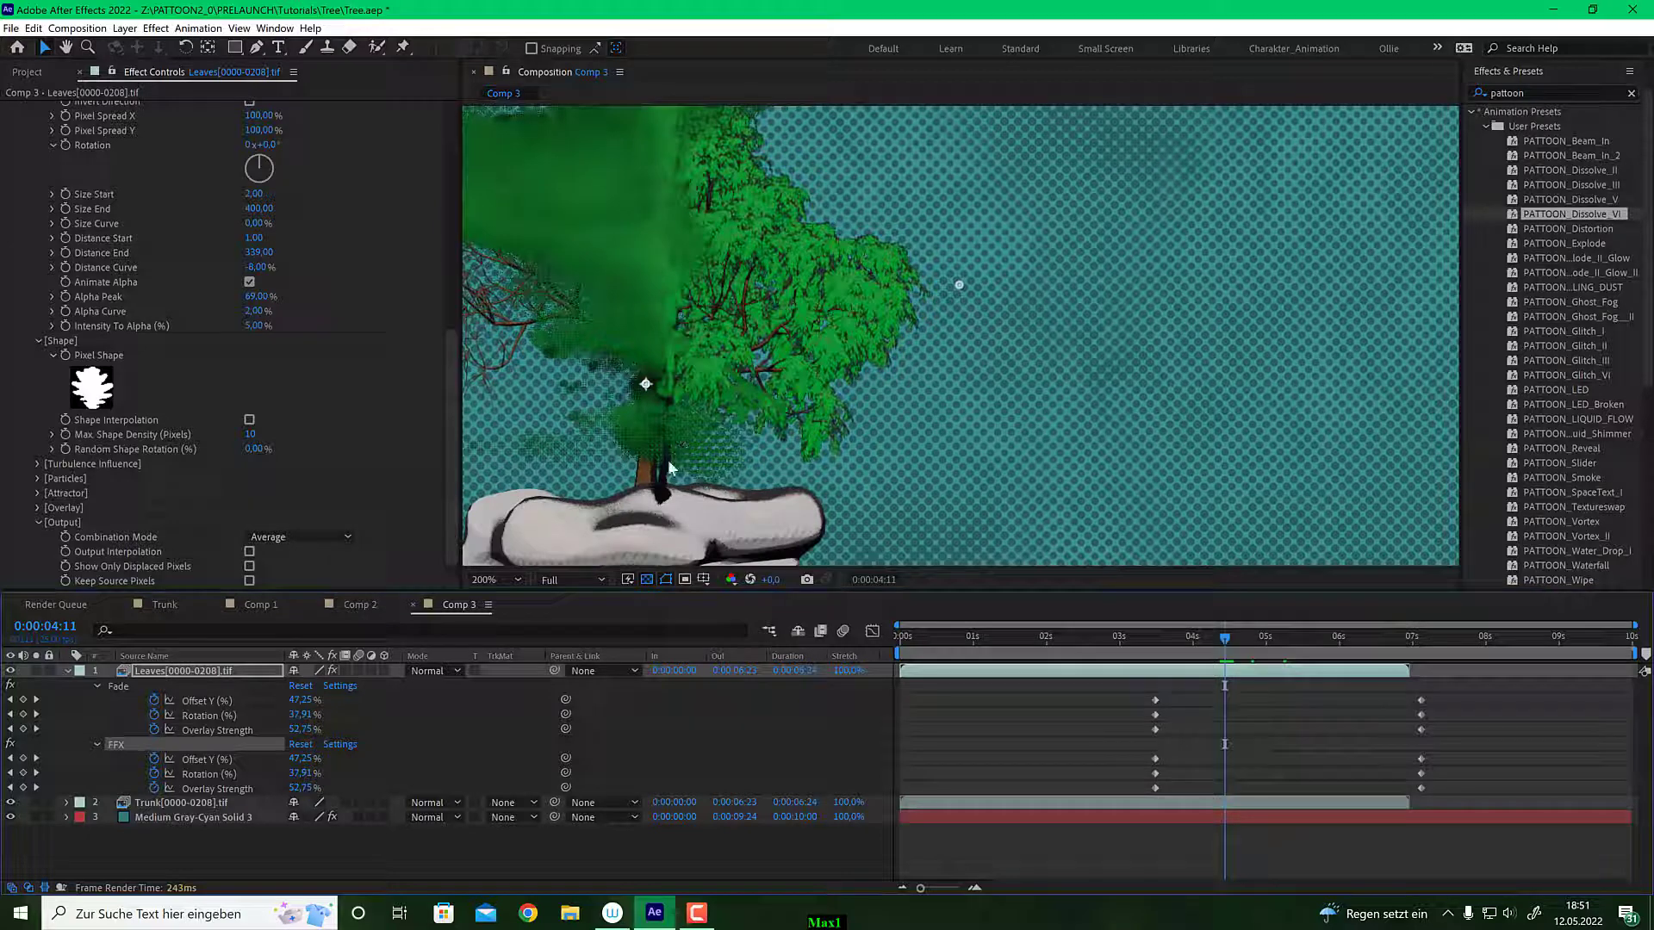
mouse_move(1233, 641)
left_mouse_down()
mouse_move(1265, 642)
mouse_move(1217, 646)
mouse_move(1246, 642)
left_mouse_up()
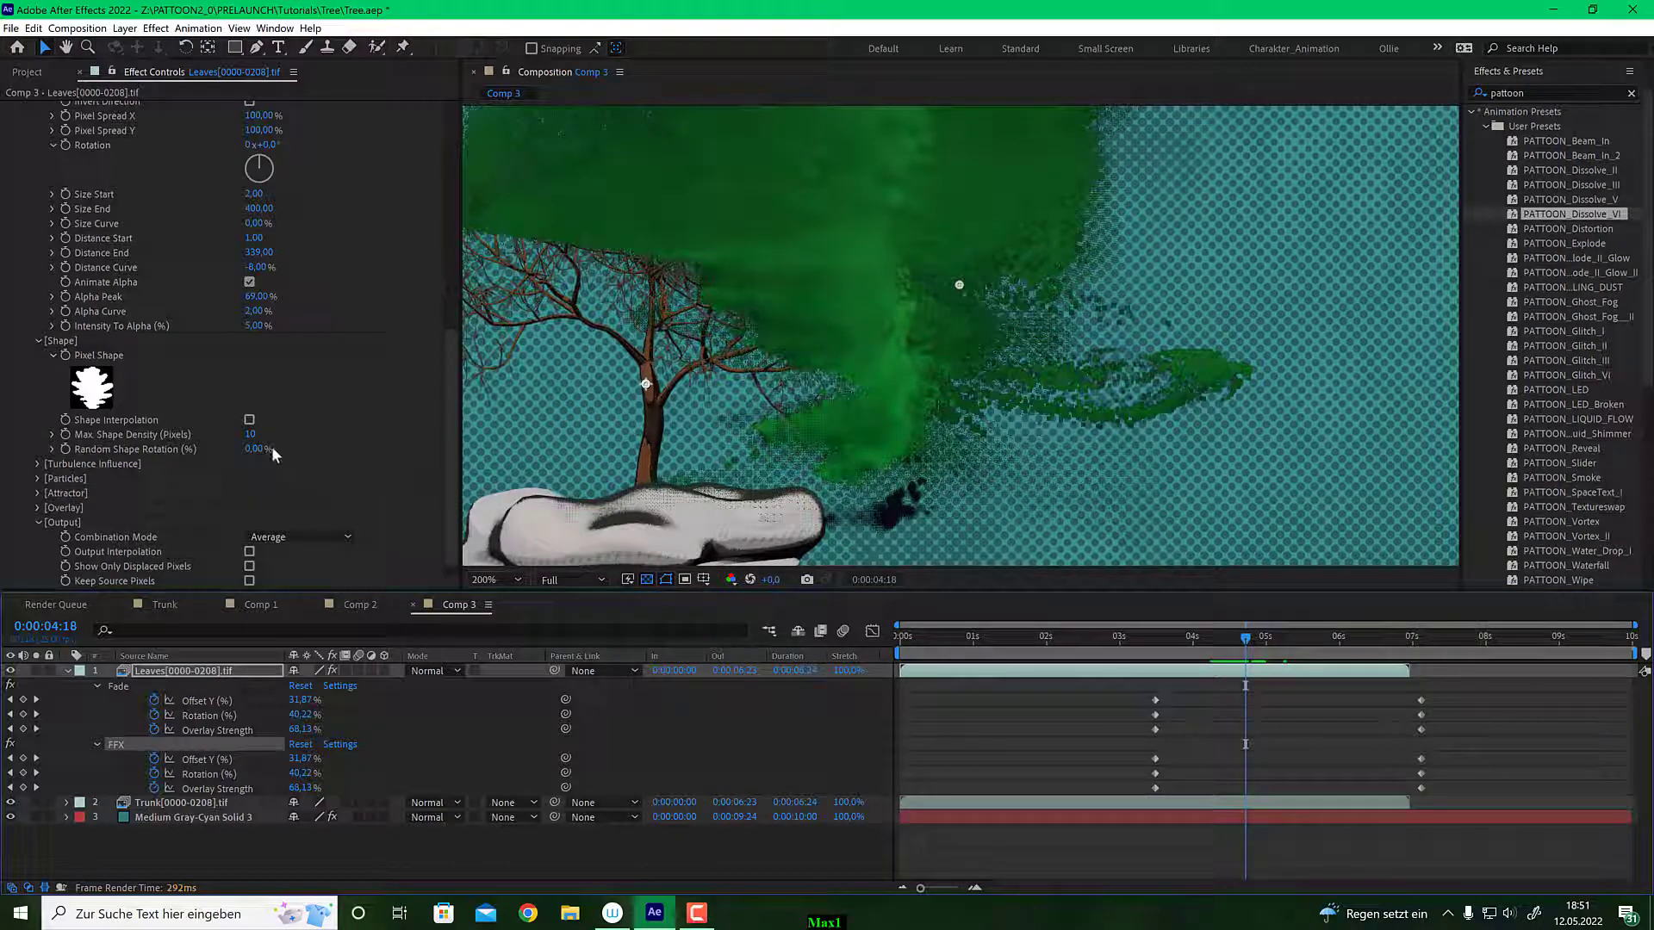
Raise Max Shape Density to 100 and check the dissolve at 0:00:04:21 and 0:00:05:01.
left_click_drag(252, 439, 475, 432)
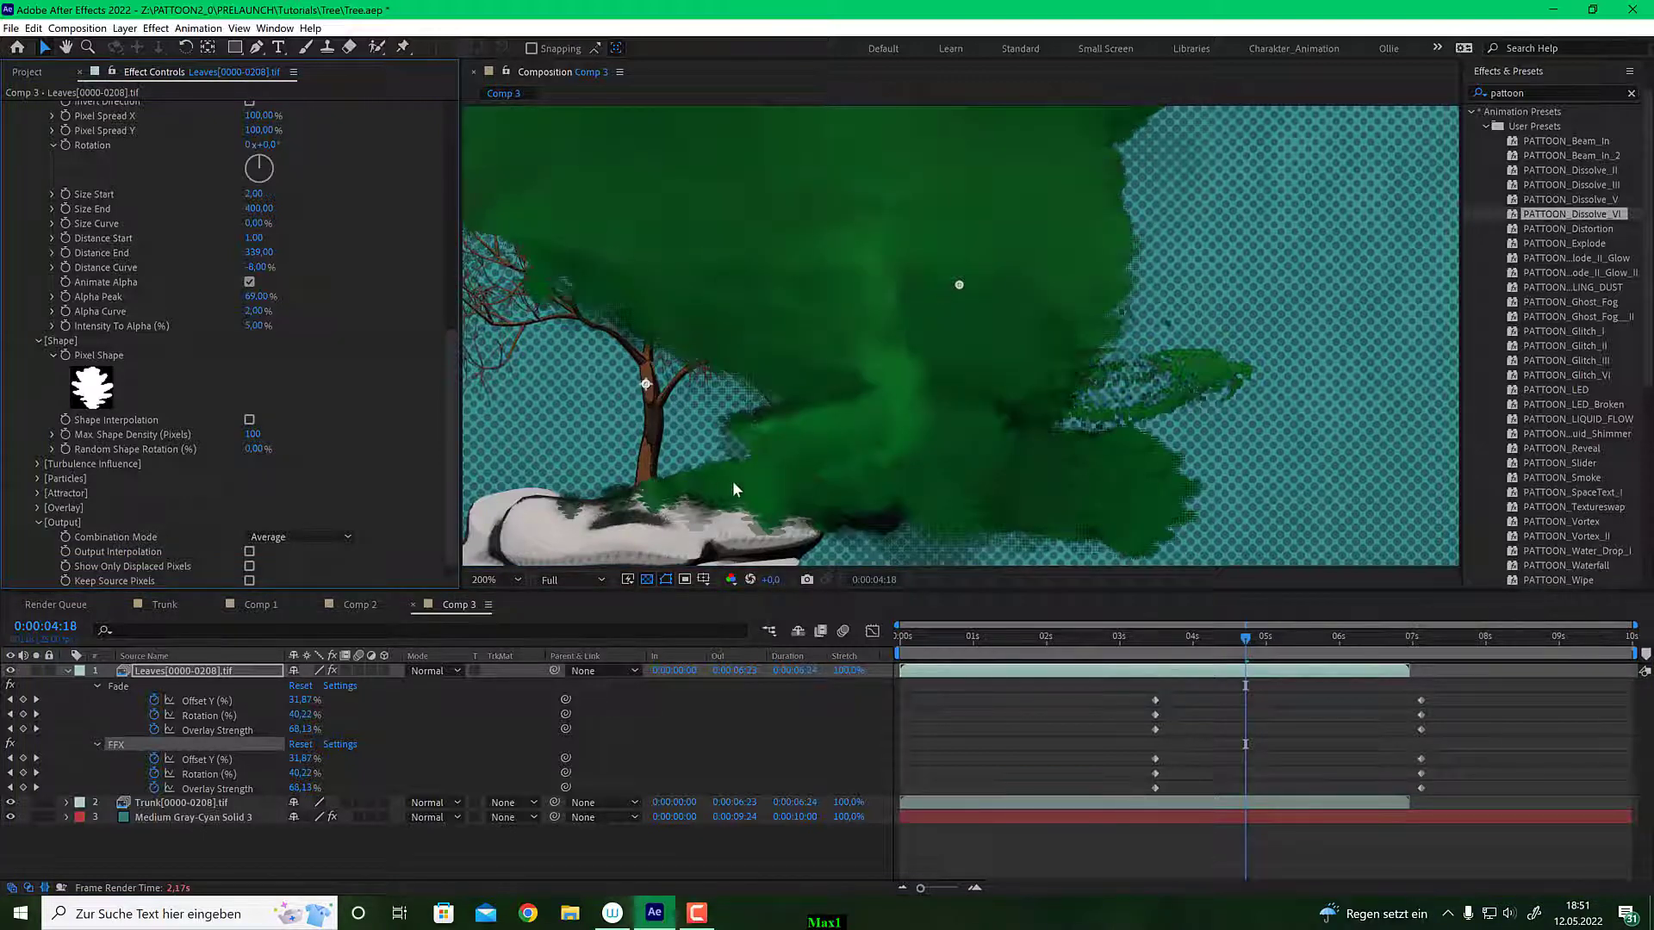
key("period")
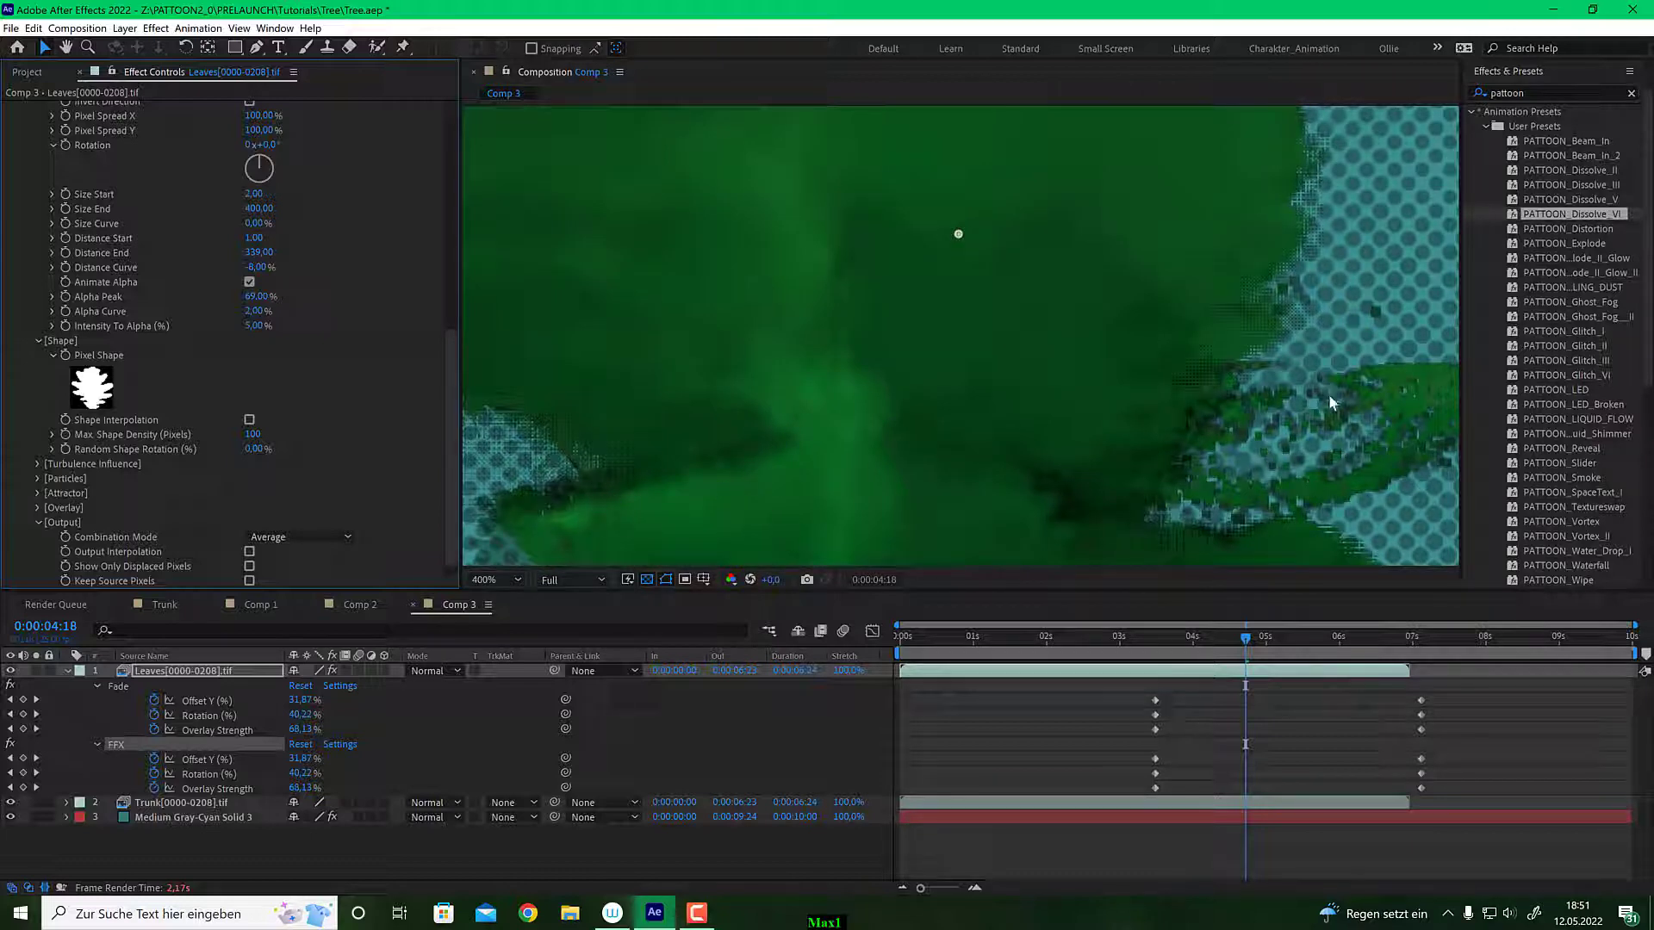
key("comma")
key("comma")
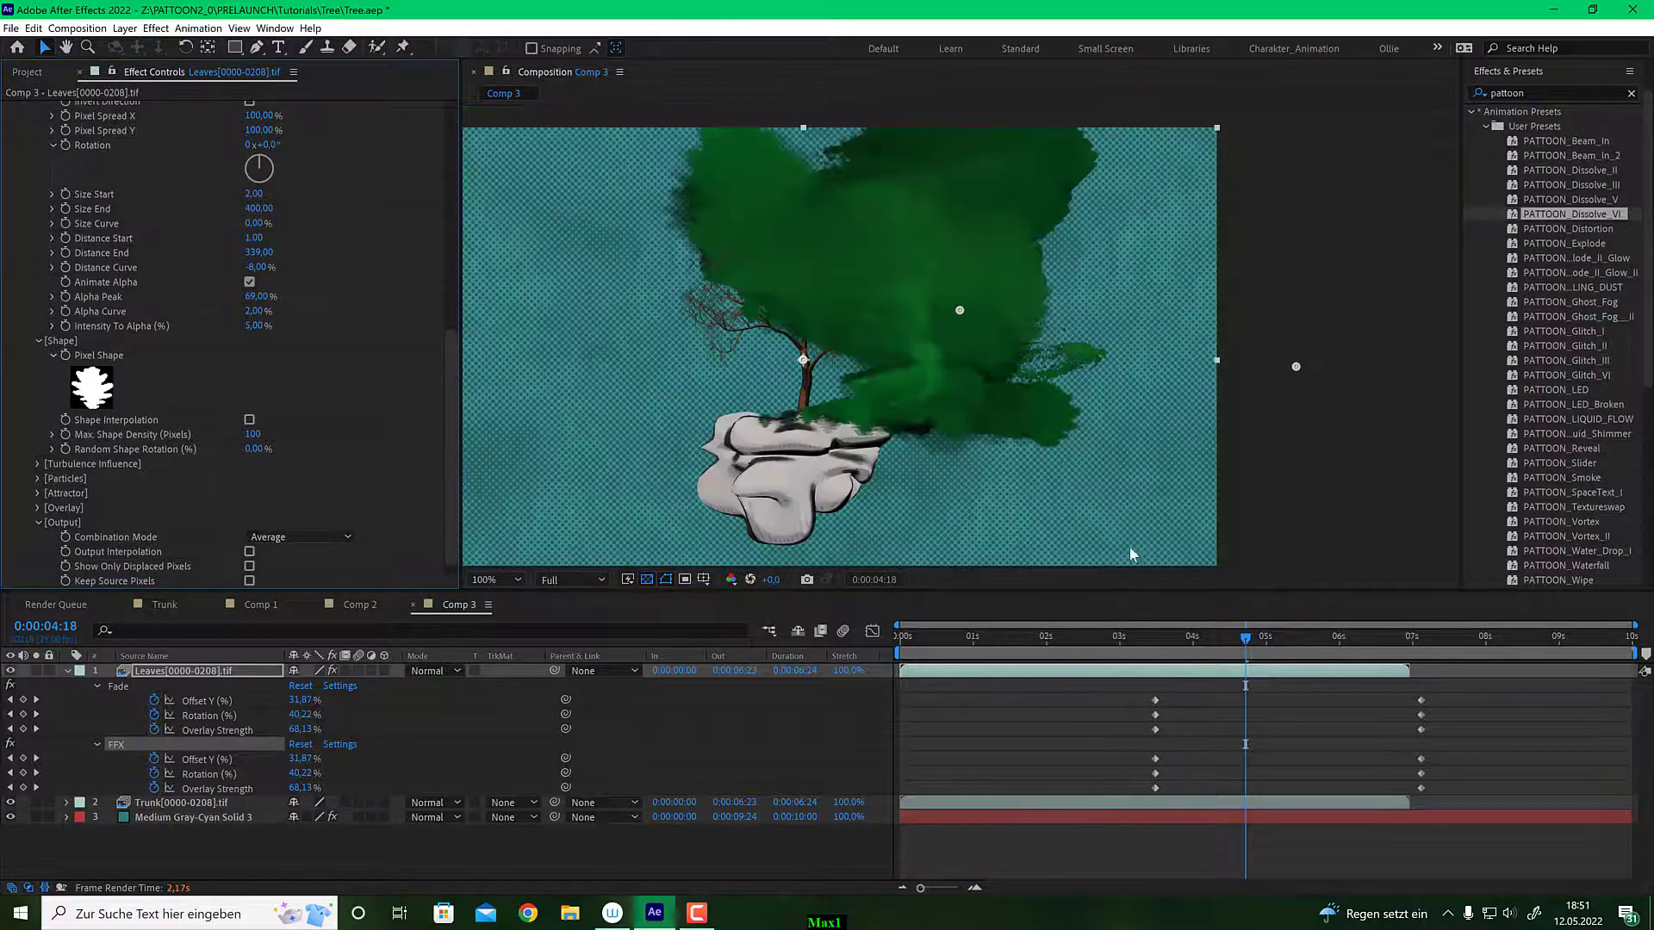
left_click(1254, 637)
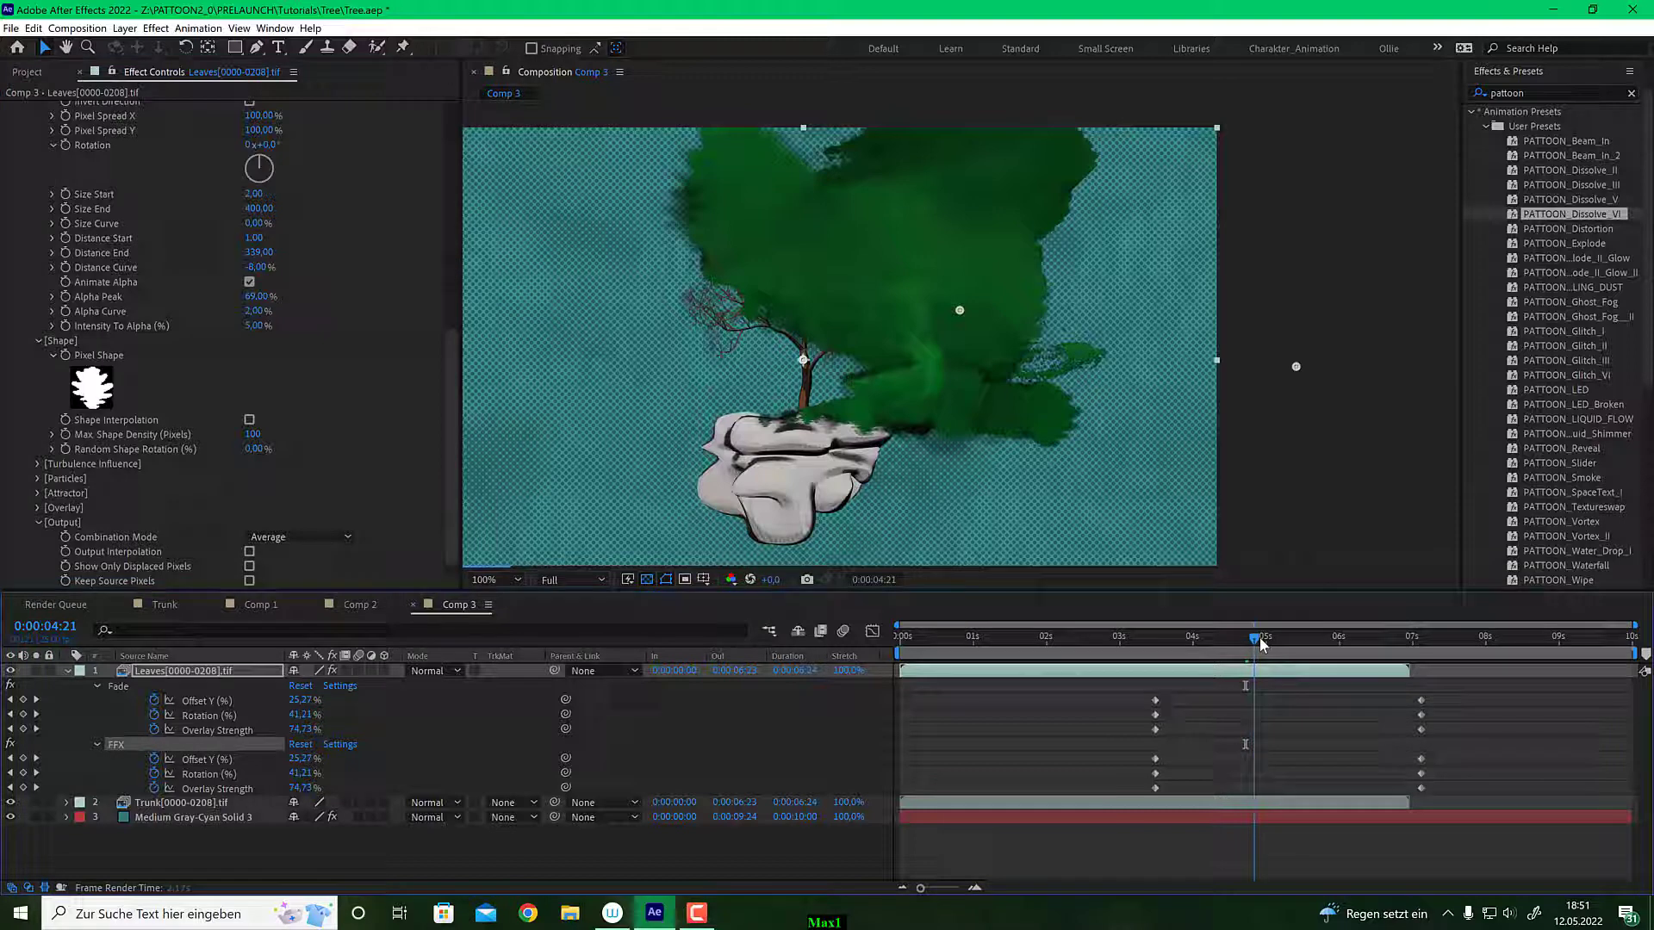
left_click(1269, 638)
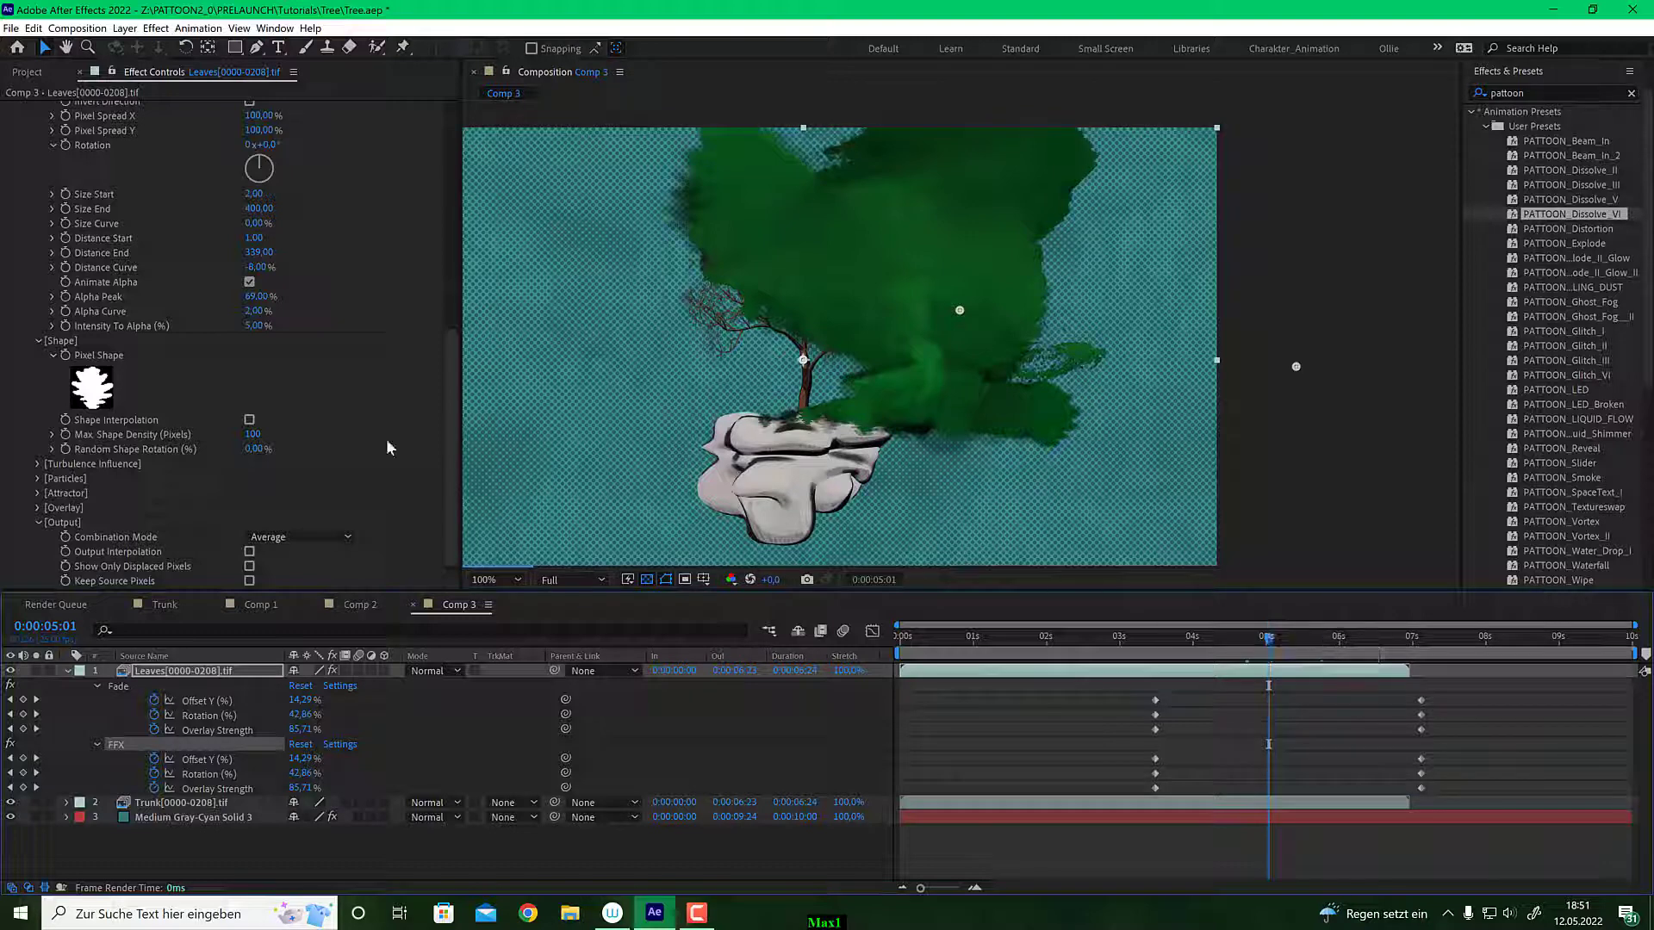
Set Max Shape Density to 50 and play the leaf dissolve, stopping at 0:00:04:12.
left_click(254, 434)
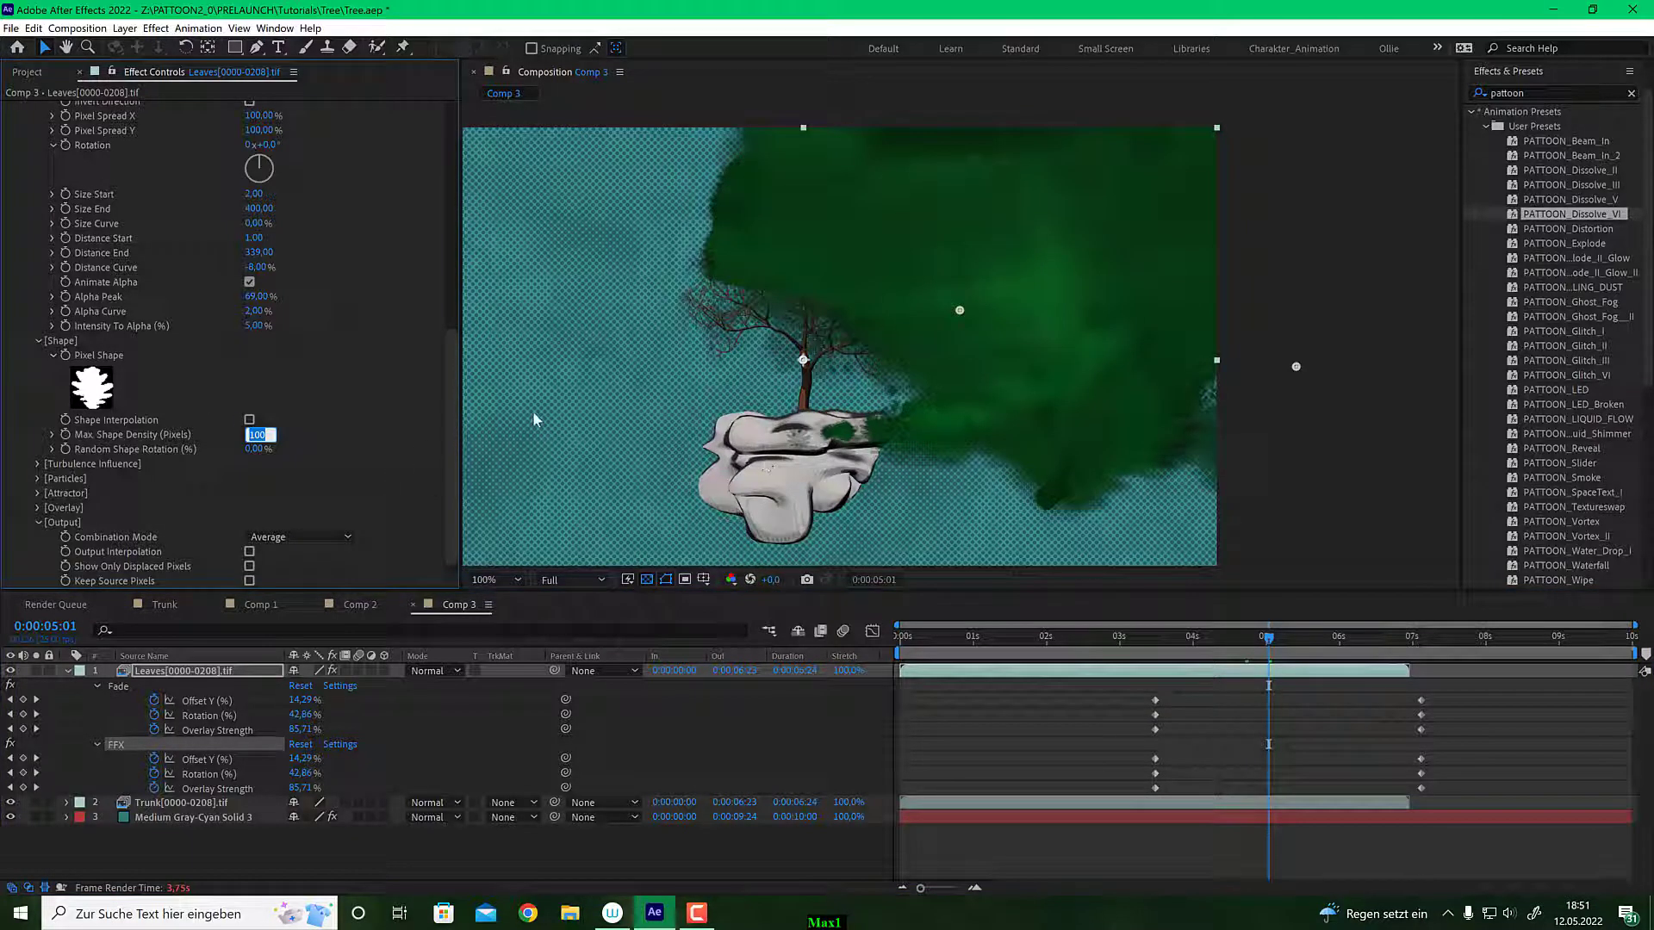
type("50")
key("Return")
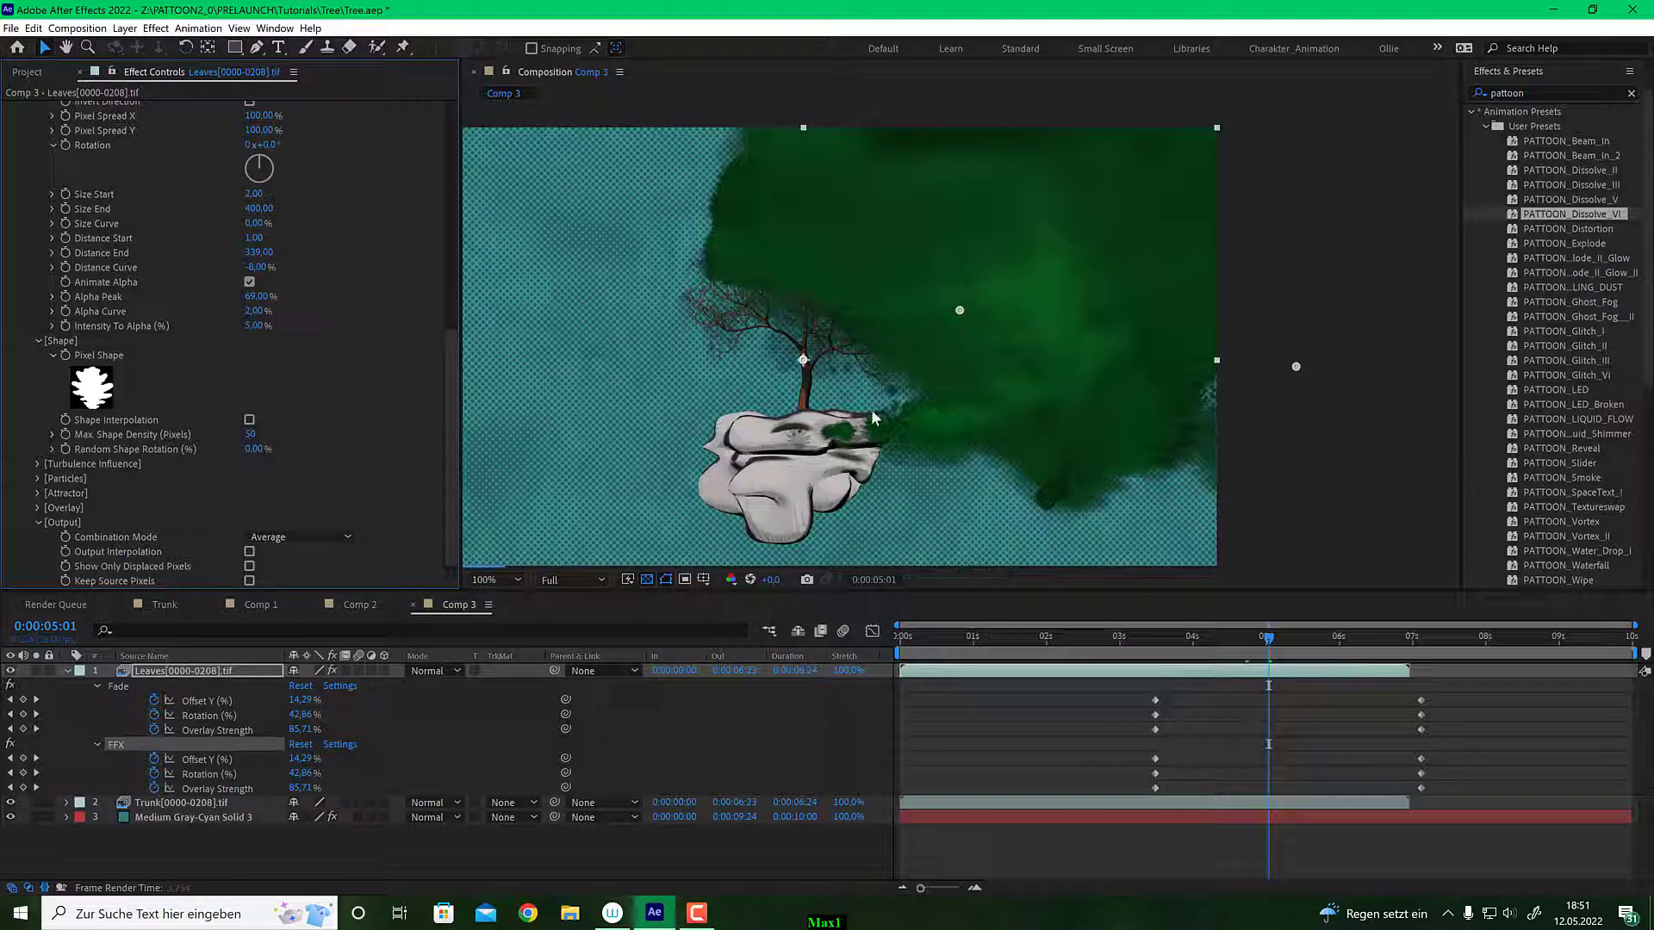
left_click_drag(1270, 639, 1232, 642)
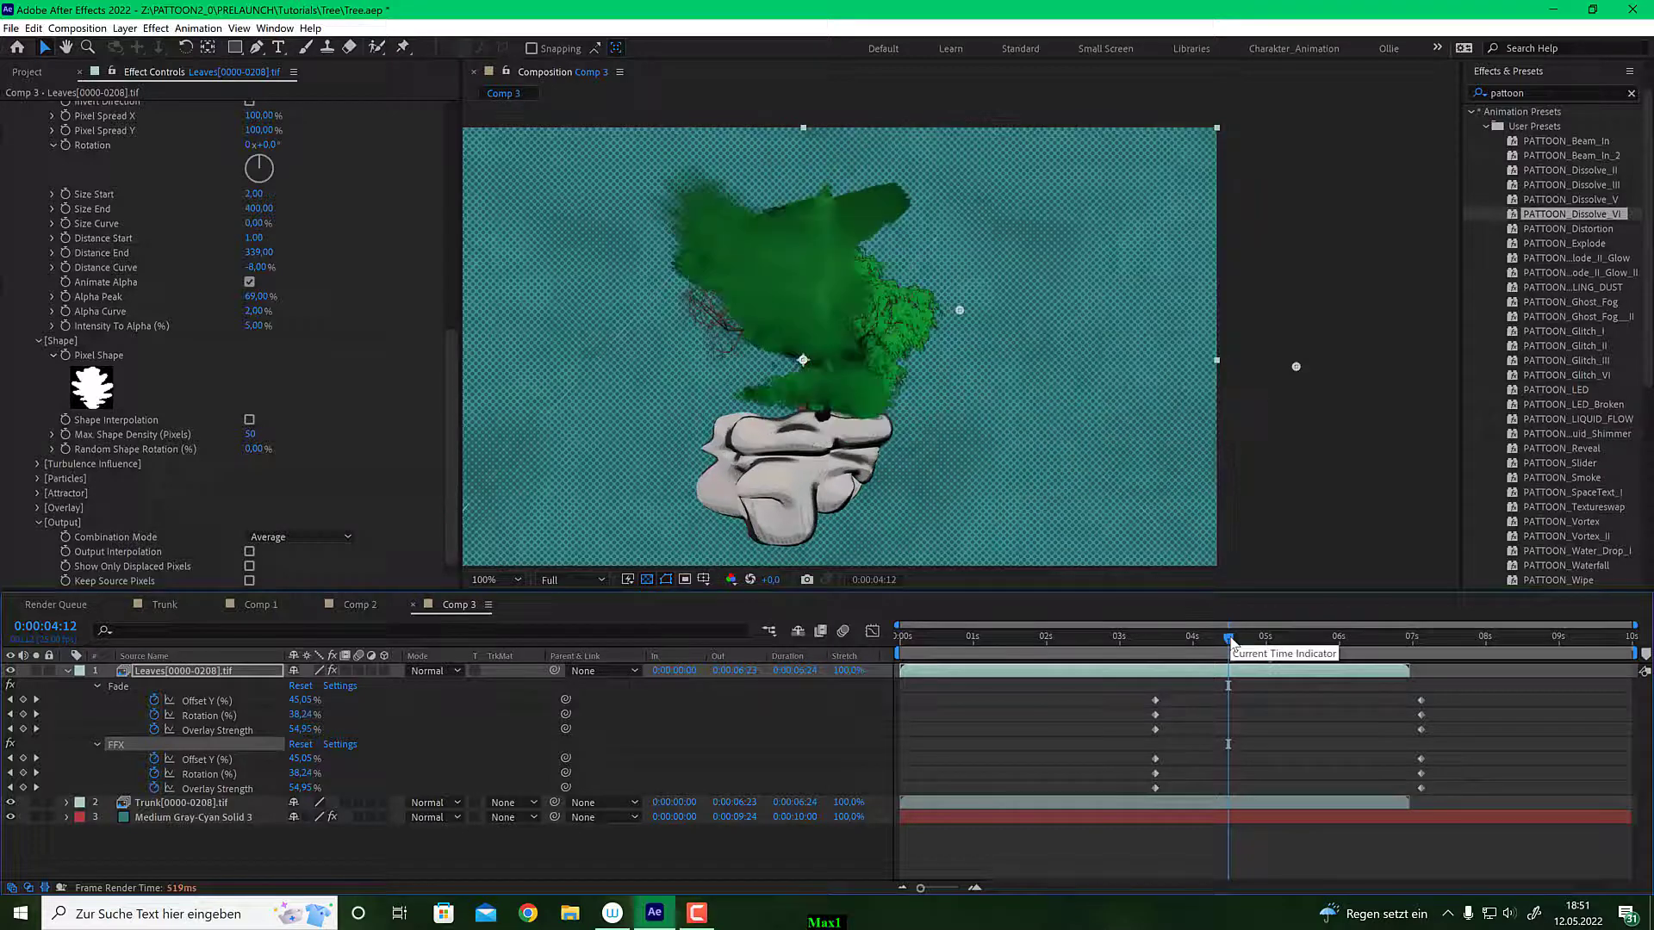
left_click_drag(1230, 642, 1210, 642)
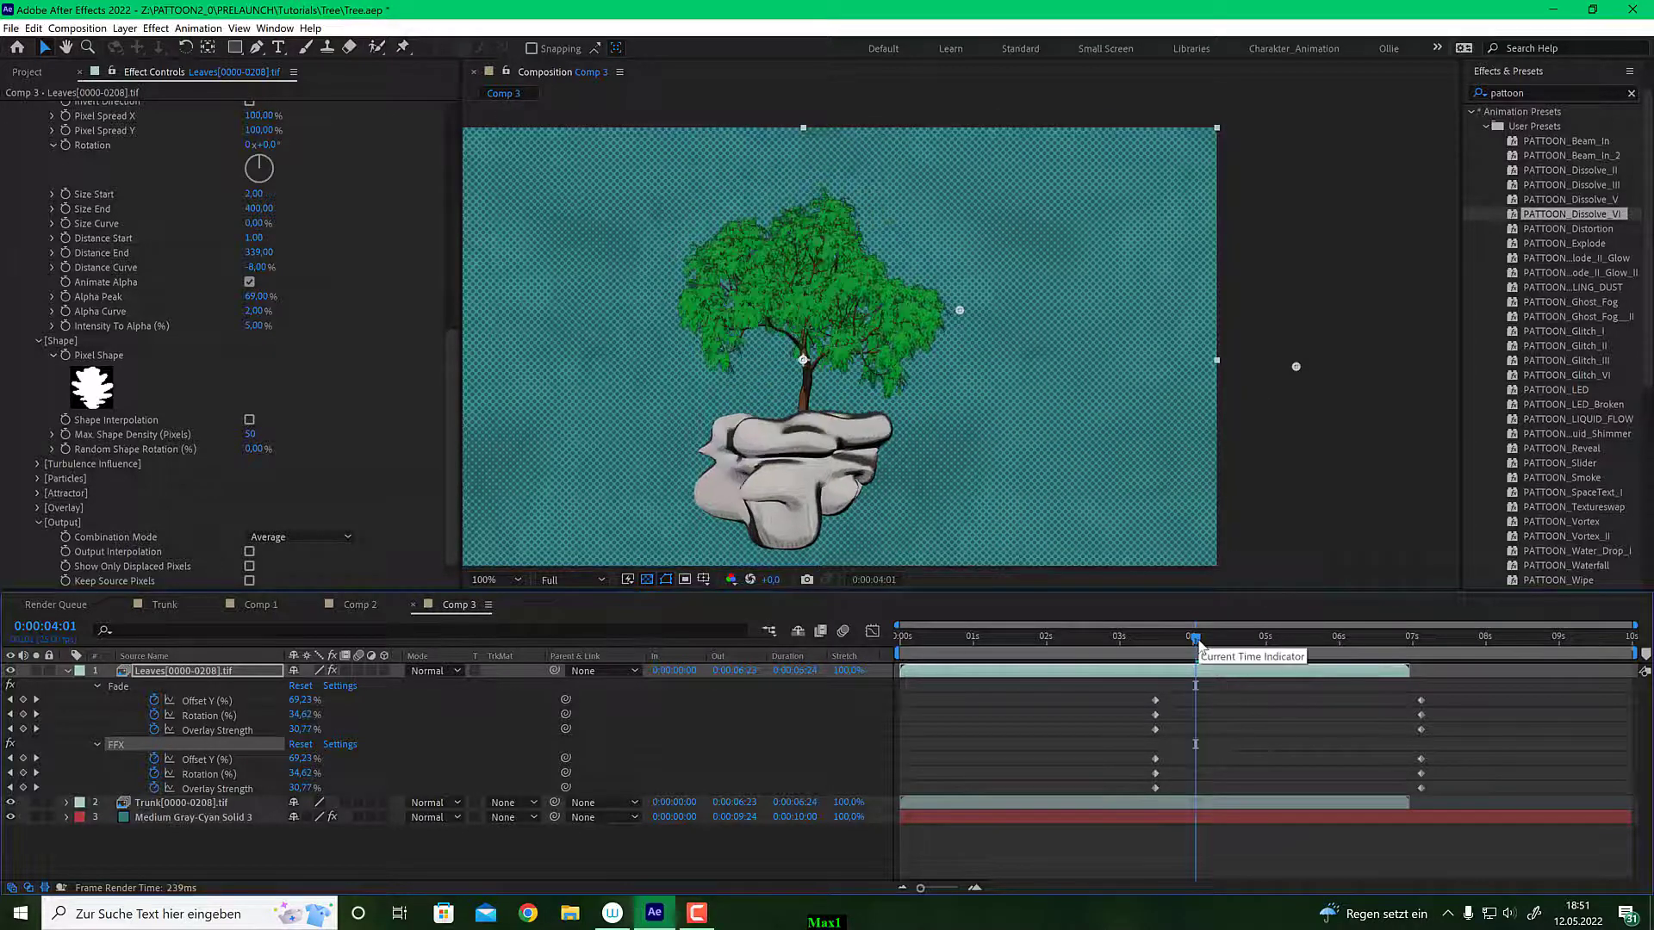
left_click_drag(1209, 642, 1172, 636)
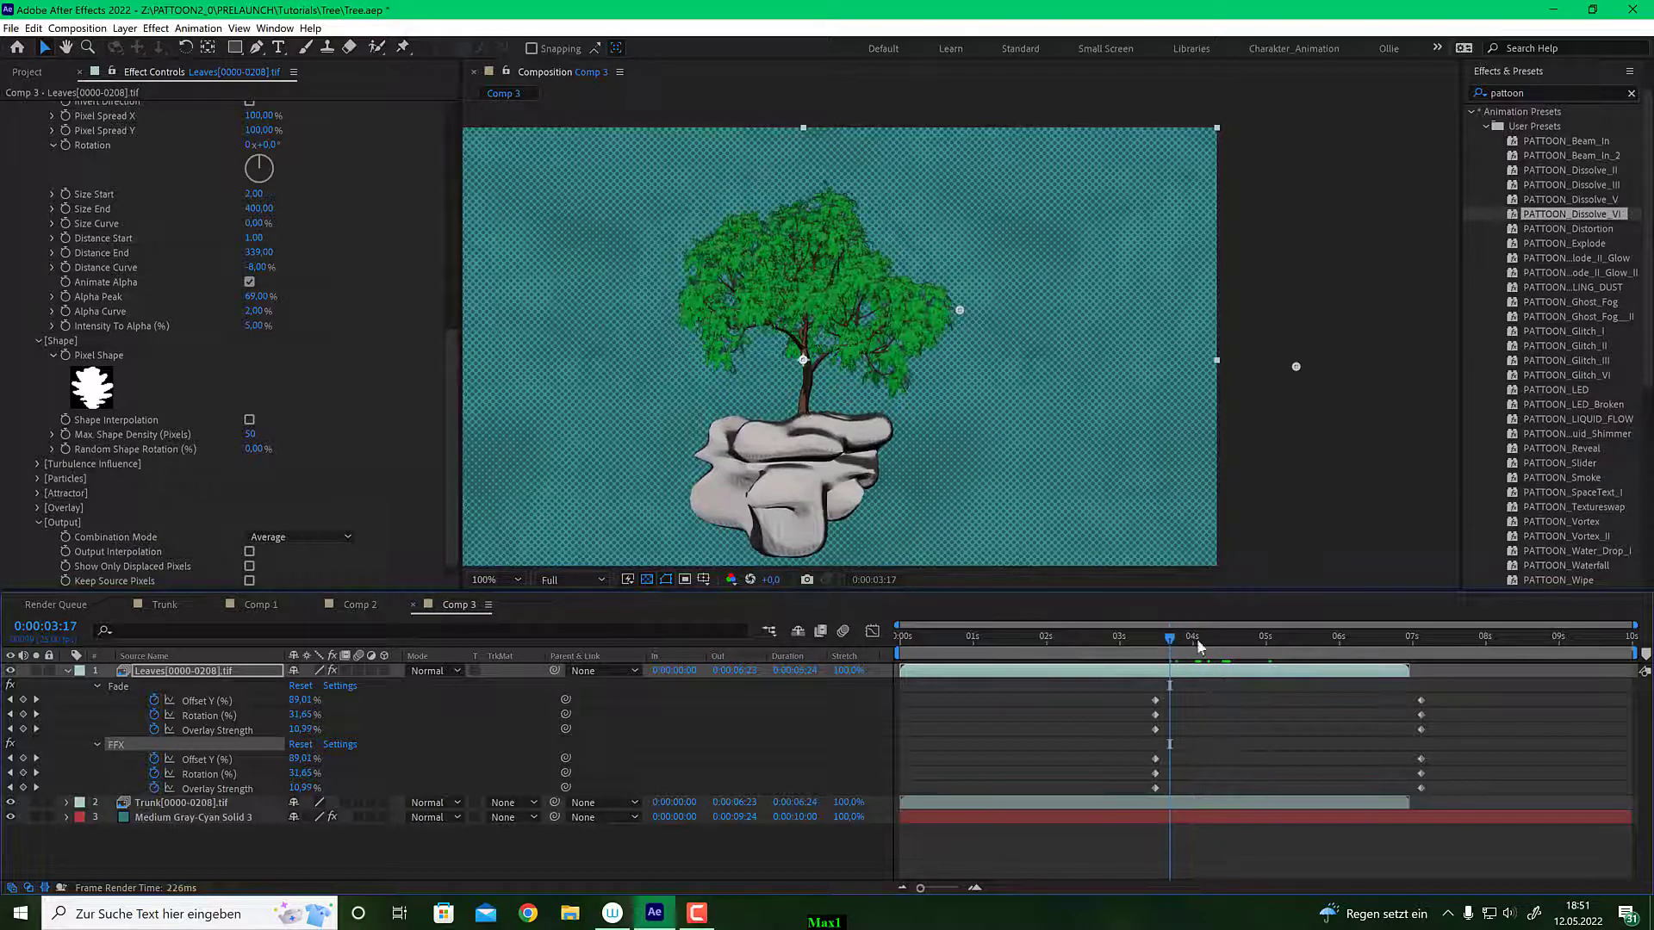
key("space")
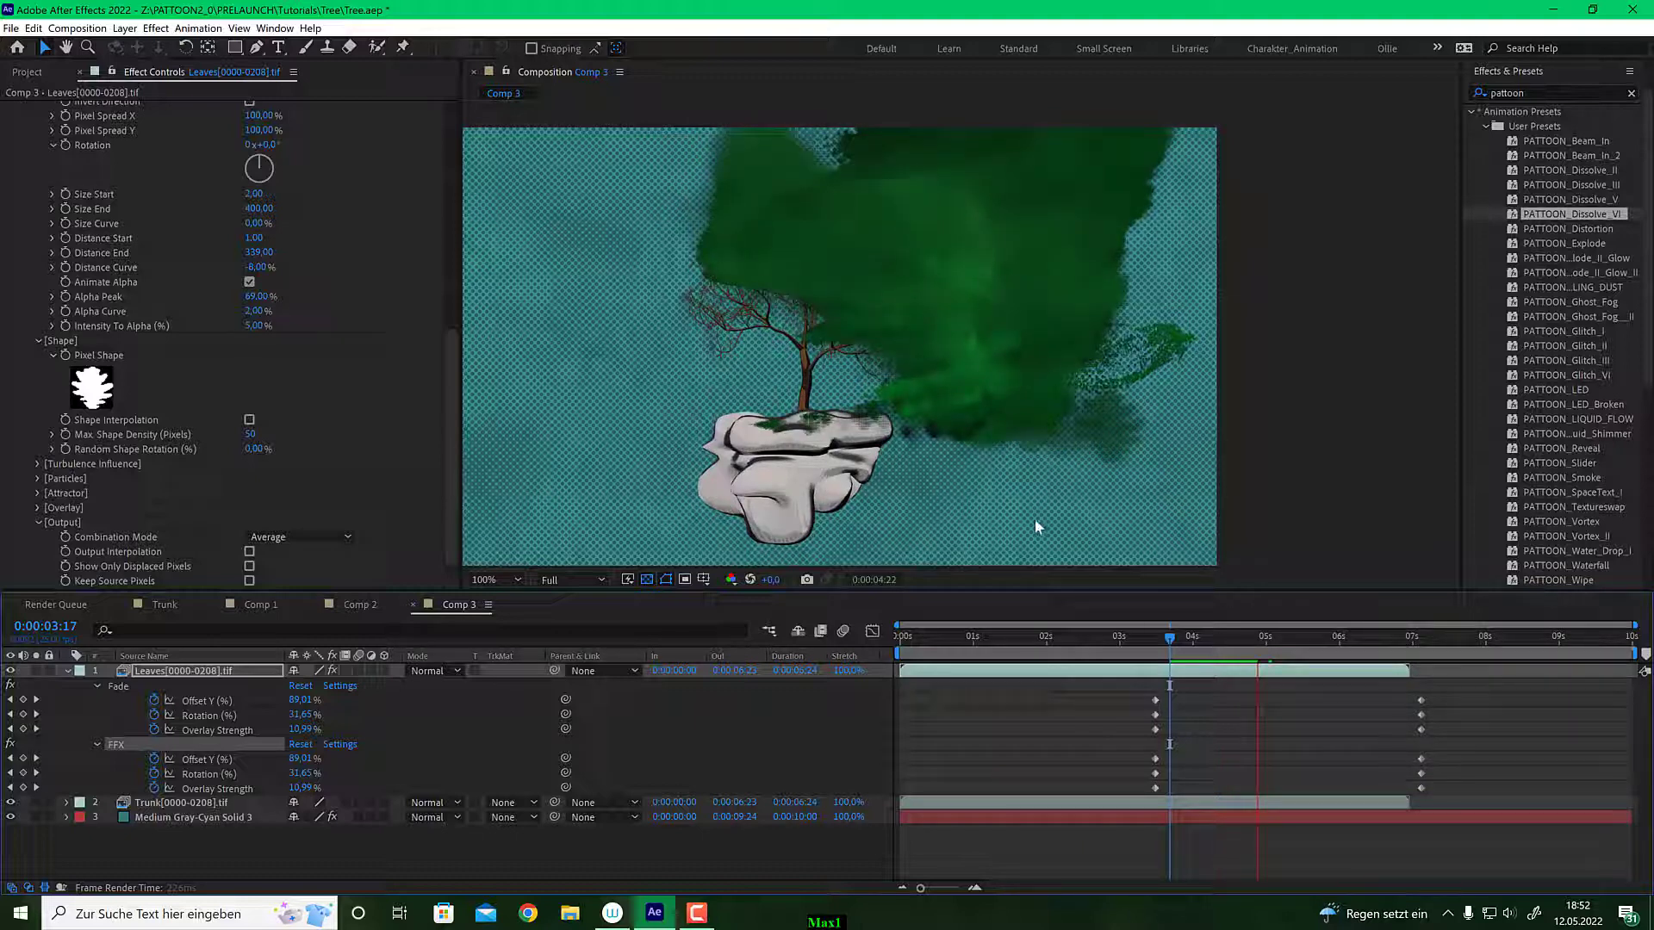
left_click(1243, 639)
At 0:00:04:16, expand FFX's Tint group and pick a golden yellow-orange Tint Color.
left_click_drag(1238, 639, 1237, 639)
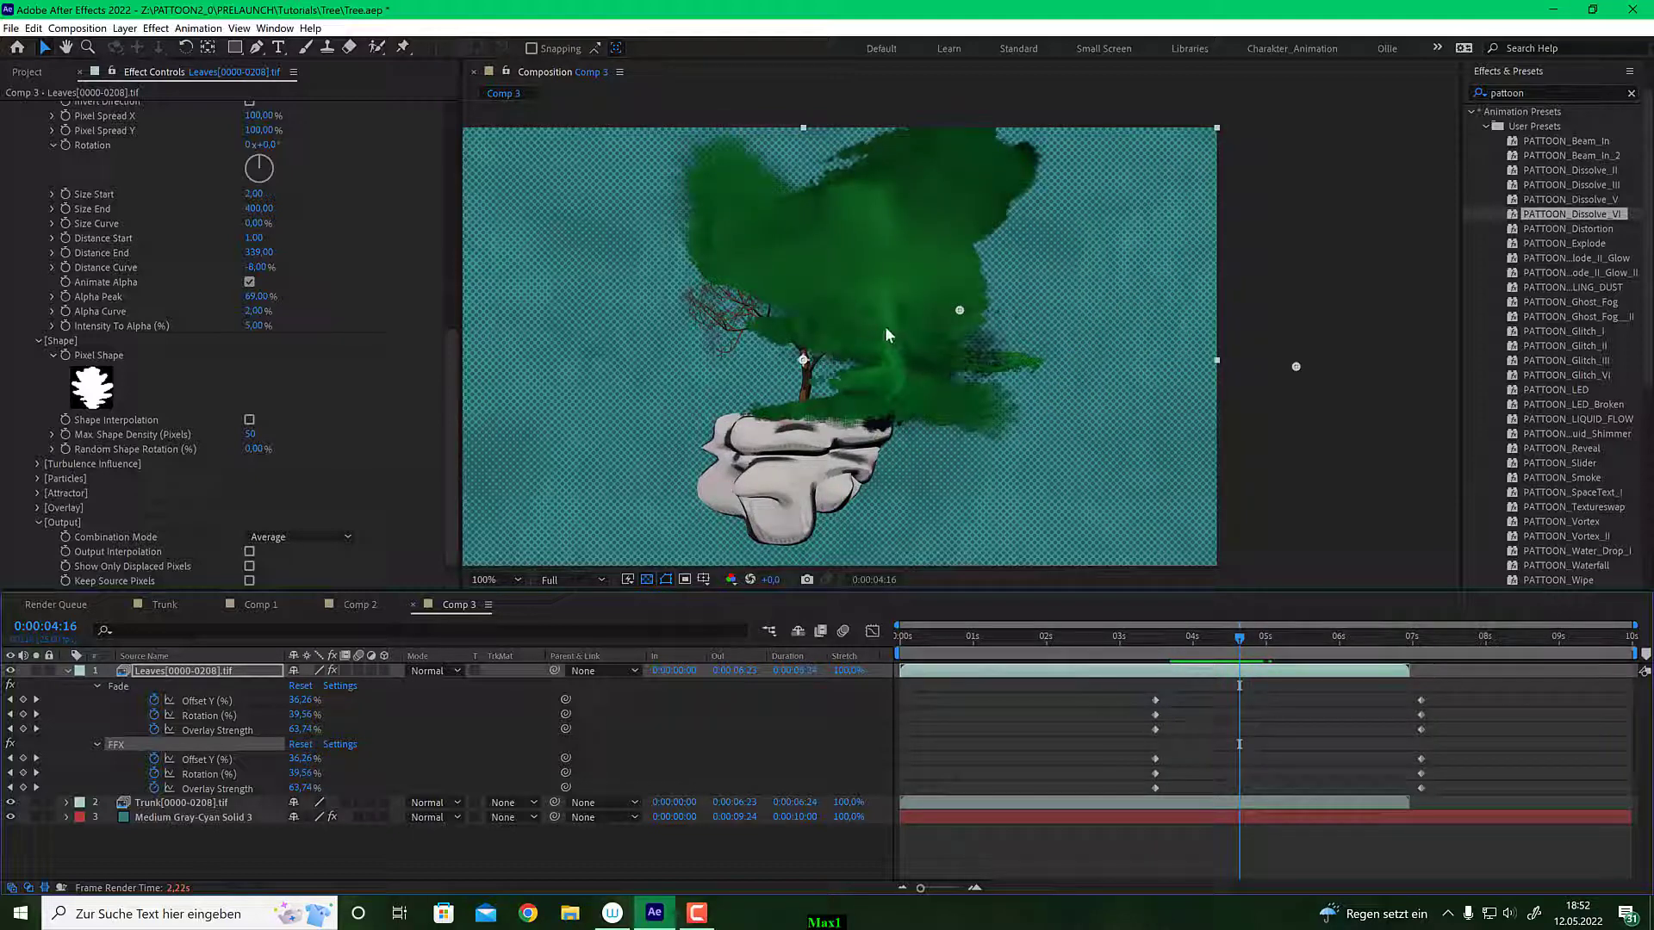
scroll(222, 311, "up", 6)
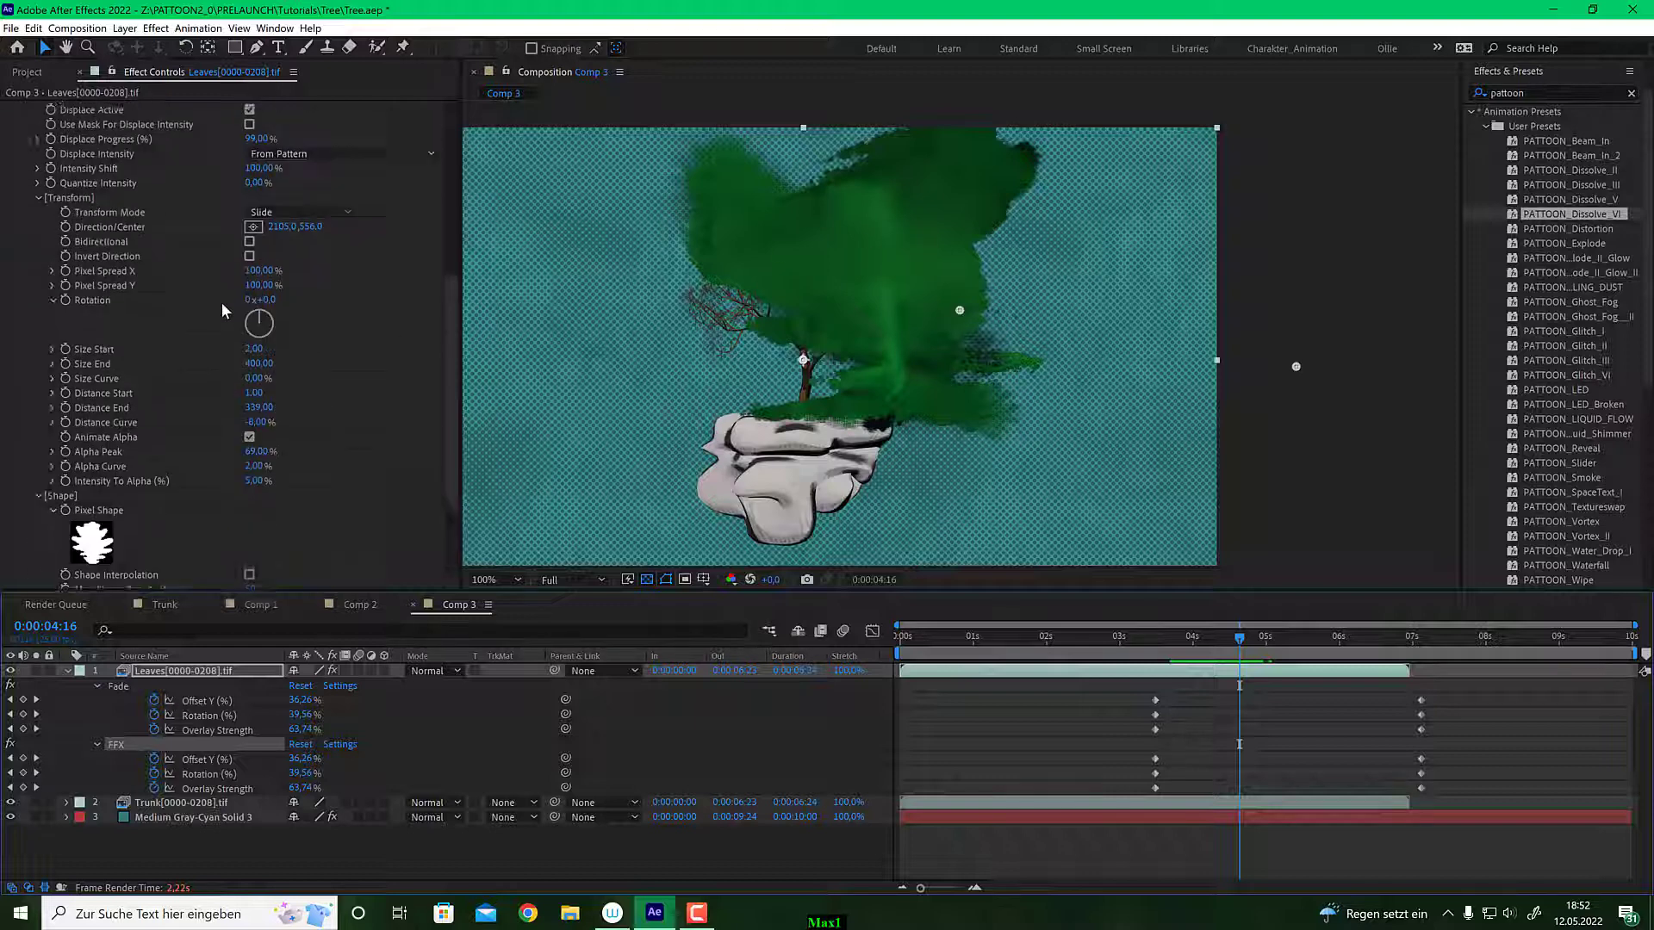
scroll(205, 308, "up", 2)
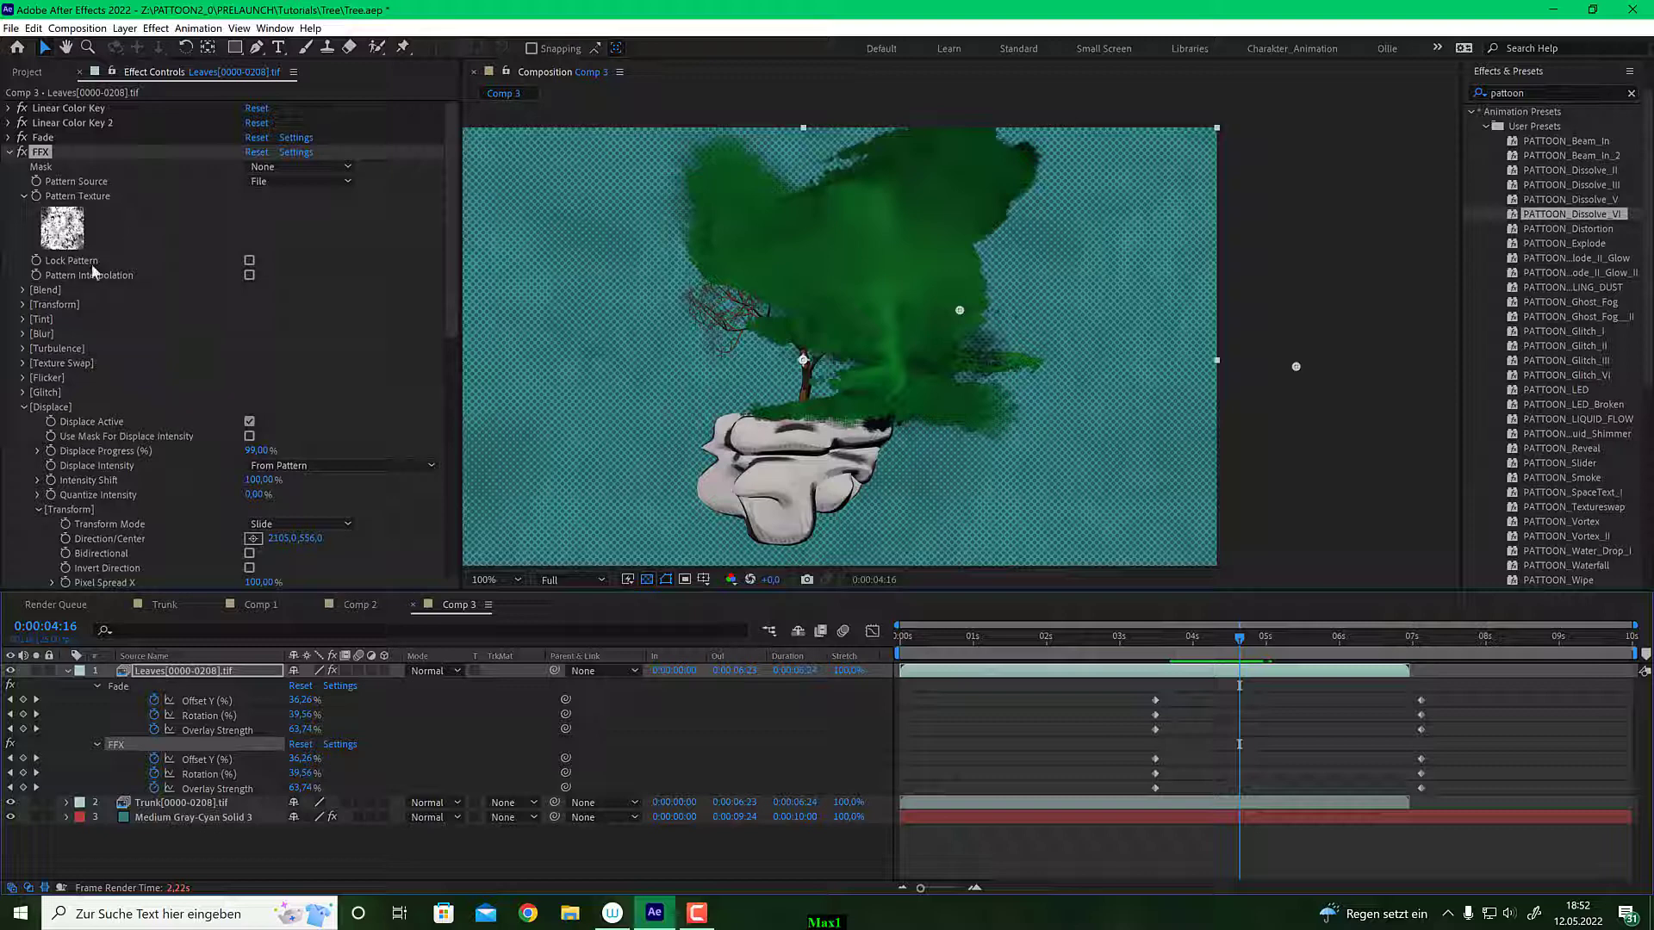
left_click(23, 318)
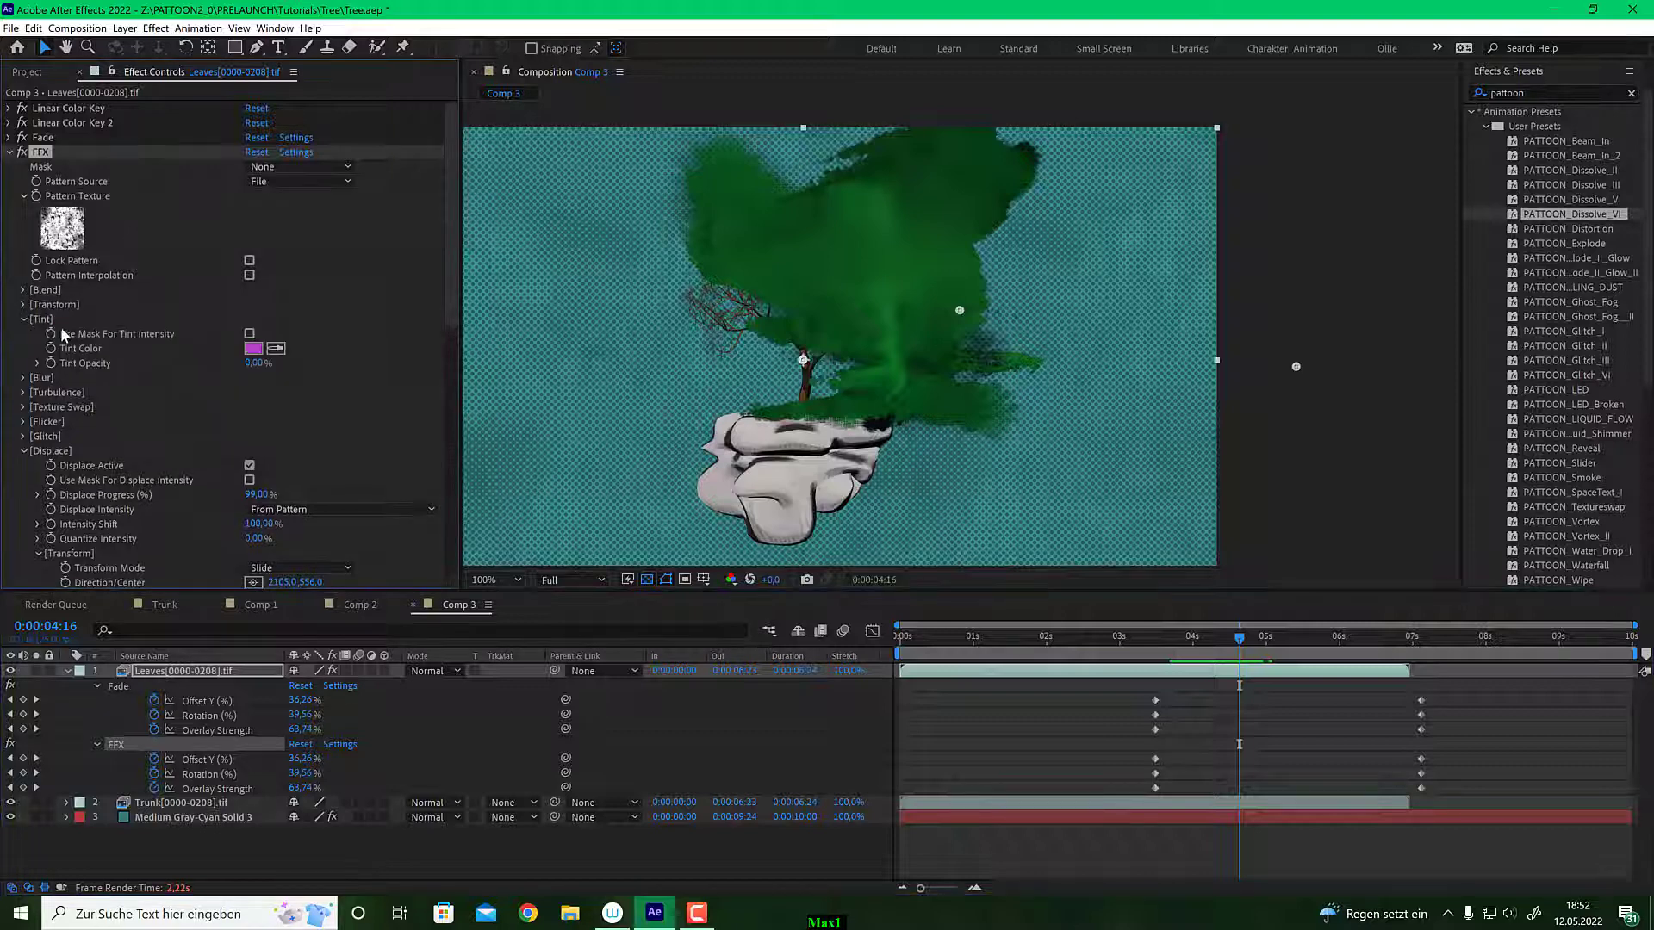
left_click(259, 349)
left_click_drag(302, 431, 306, 522)
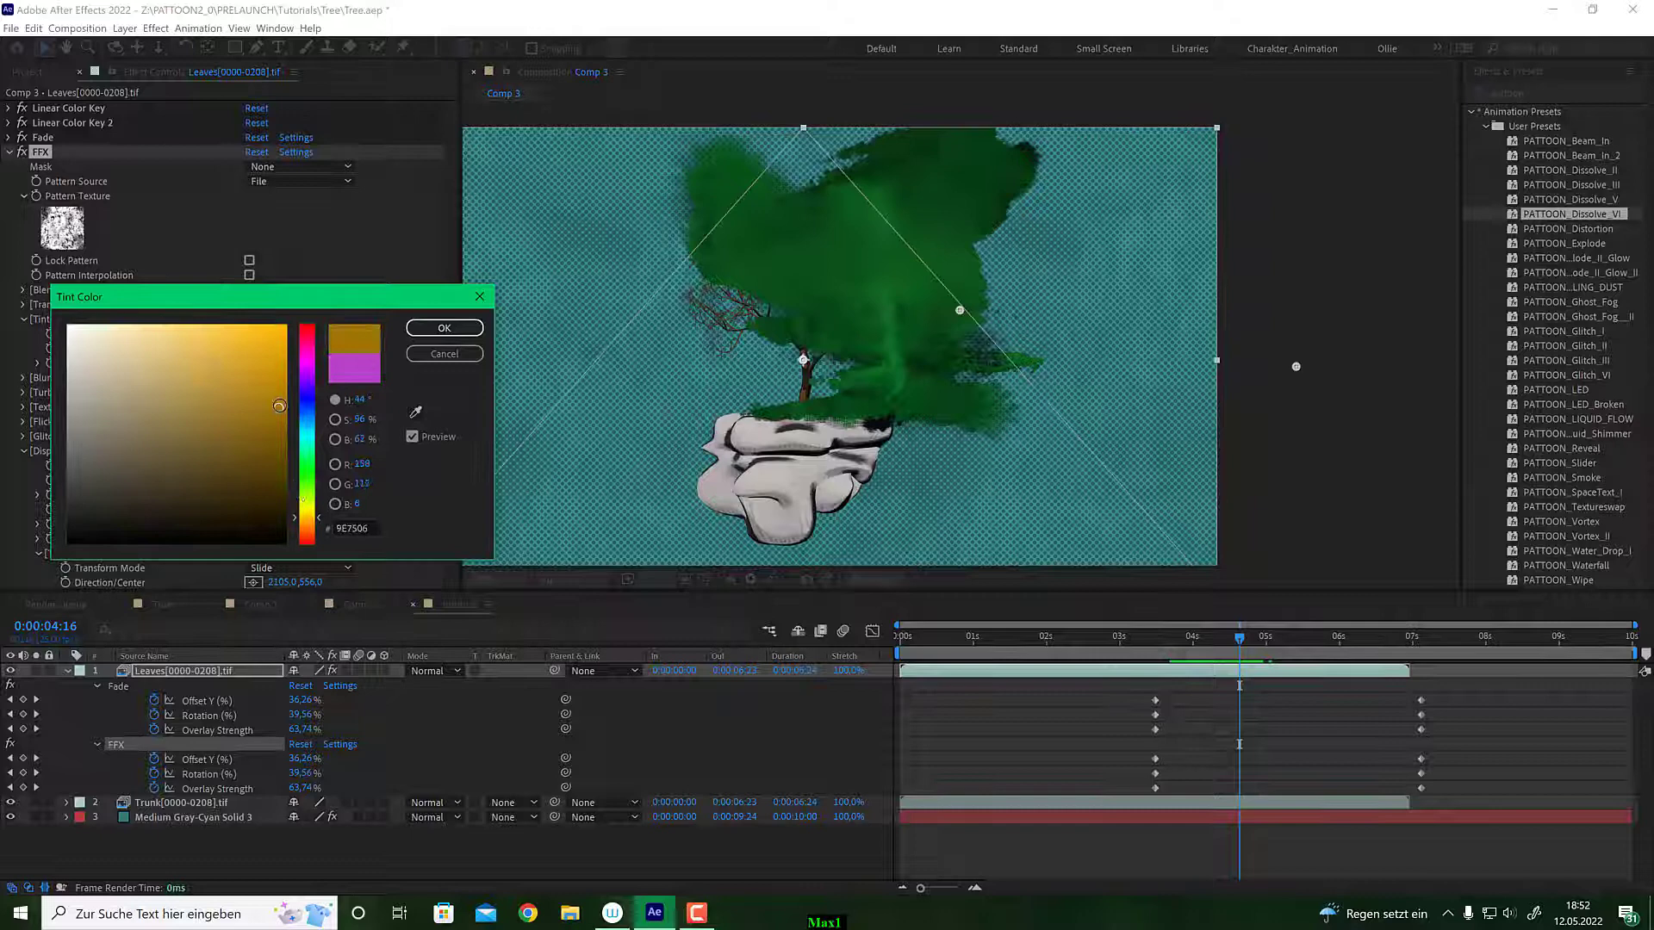
left_click(443, 328)
Refine the Tint Color to a brighter orange (935702) and begin editing Tint Opacity.
left_click(253, 348)
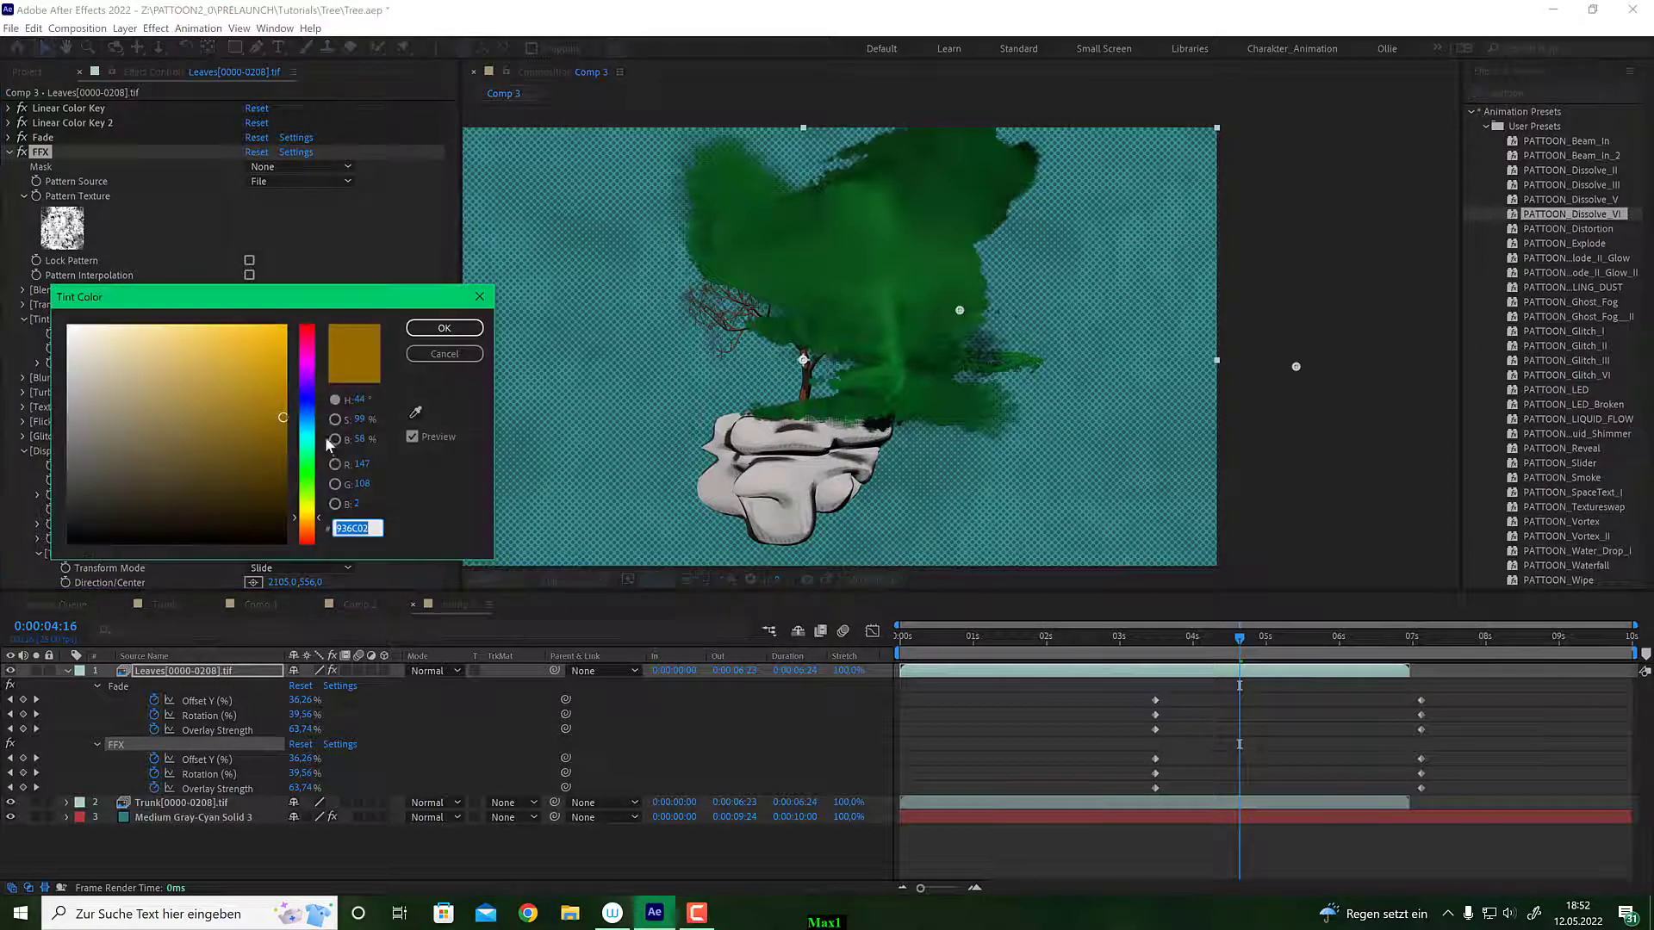
left_click_drag(308, 505, 317, 532)
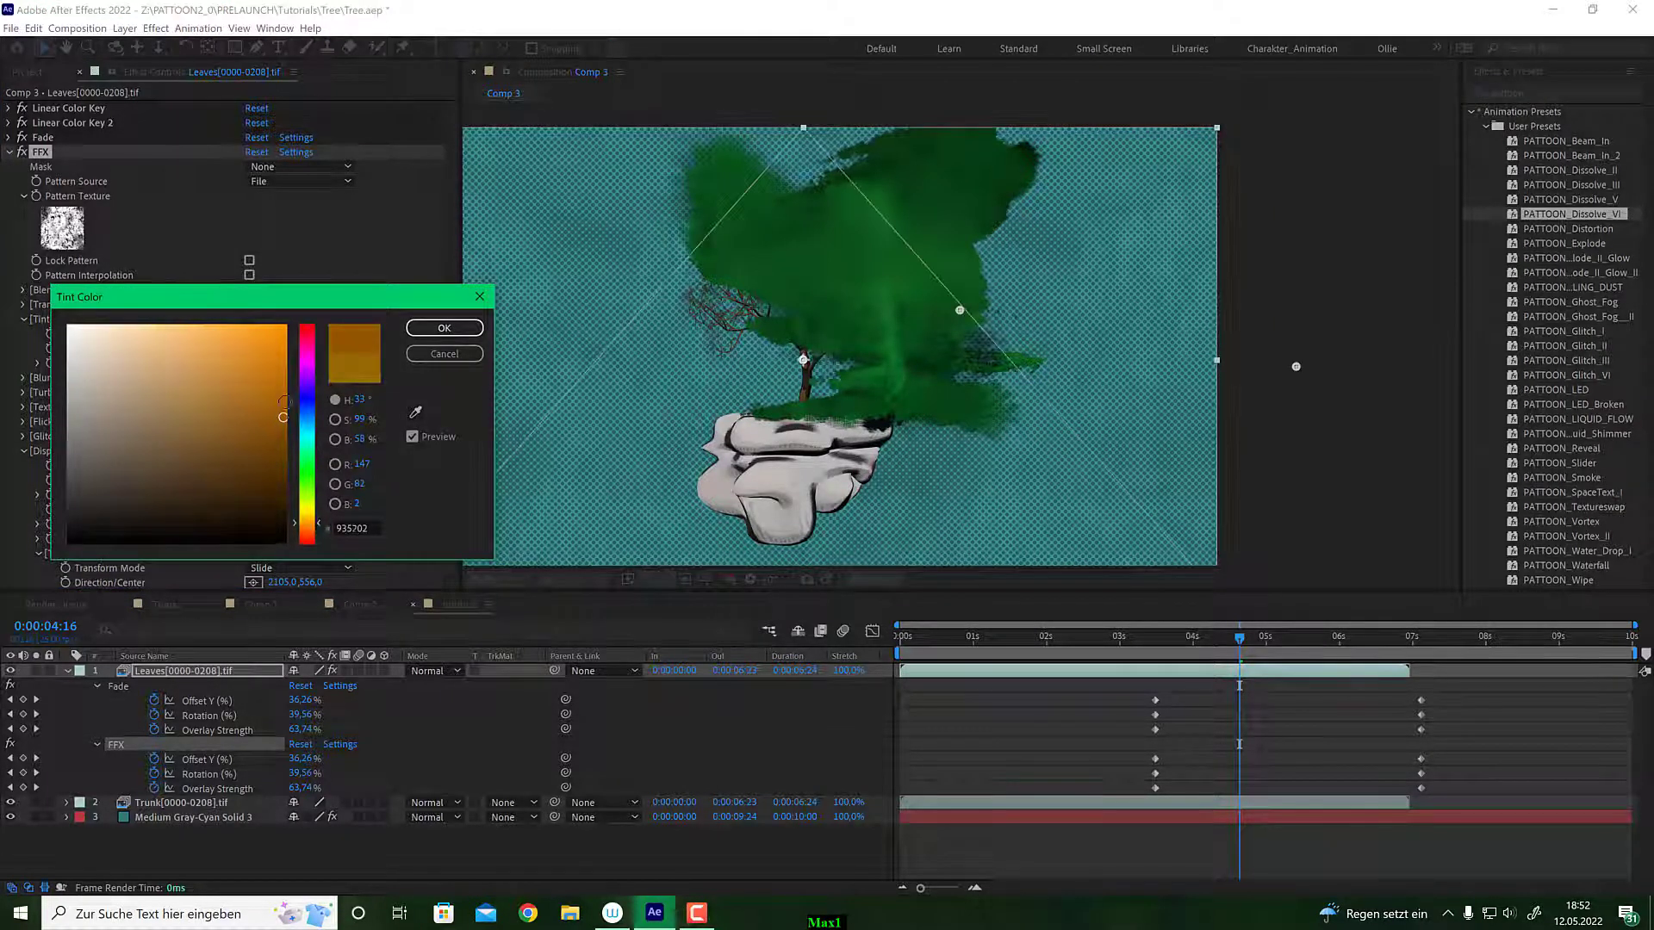
left_click_drag(285, 401, 283, 362)
left_click(443, 328)
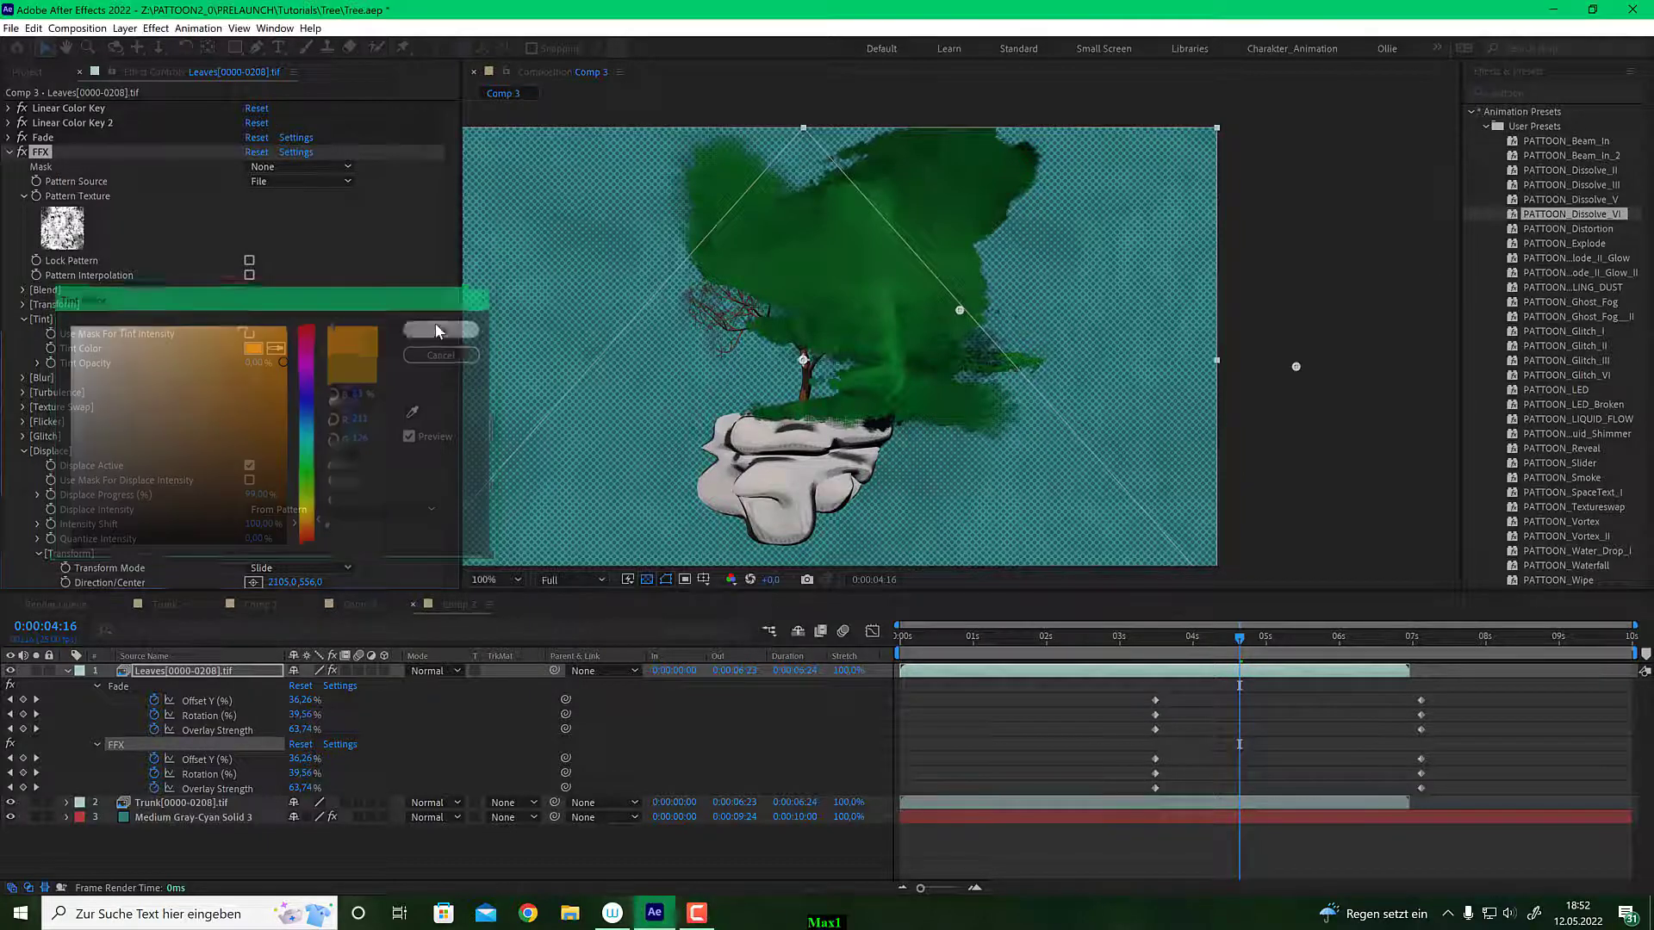
left_click(259, 363)
Set Tint Opacity to 100% and raise FFX's Blend Opacity to about 39%.
type("100")
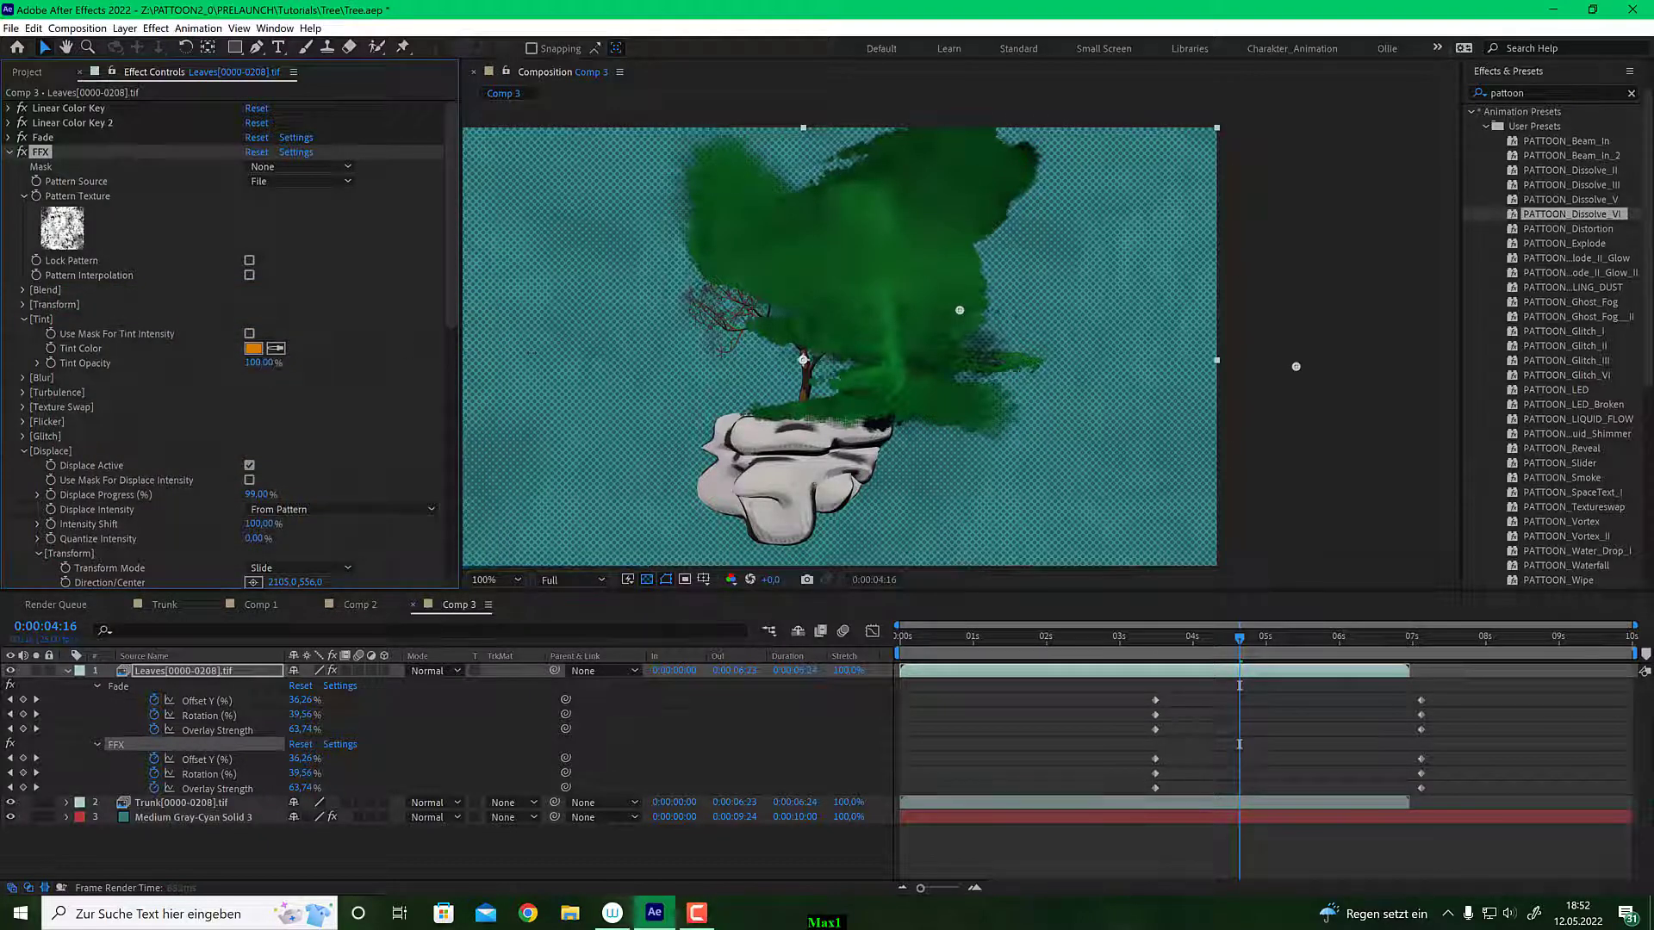
key("Return")
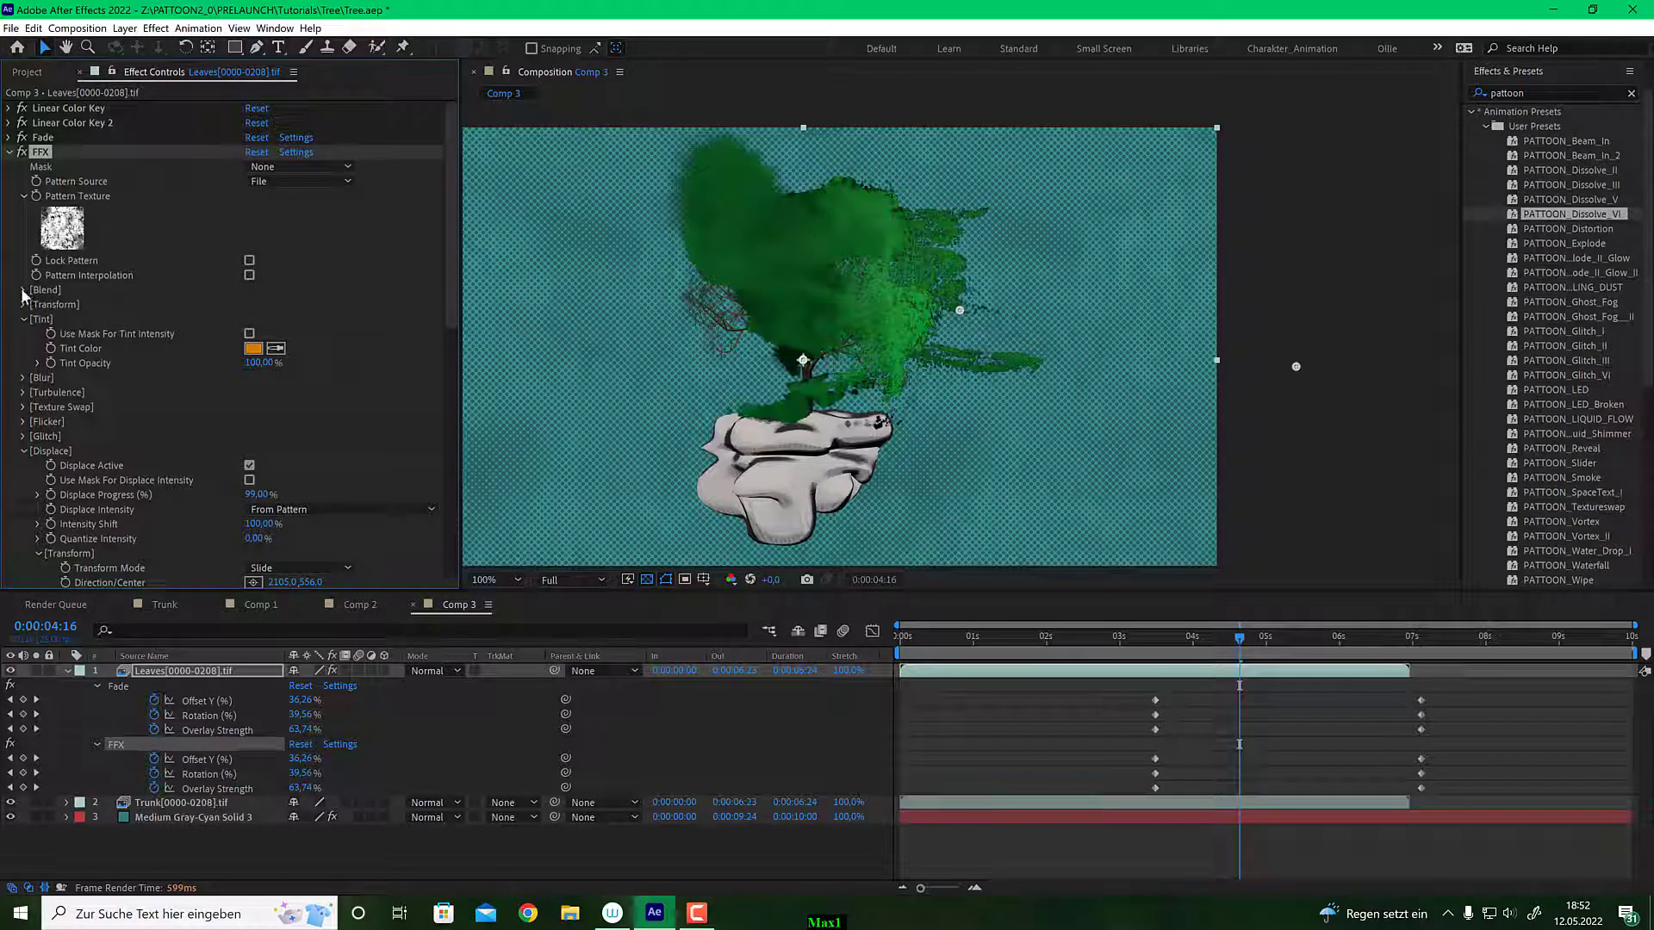
left_click(23, 290)
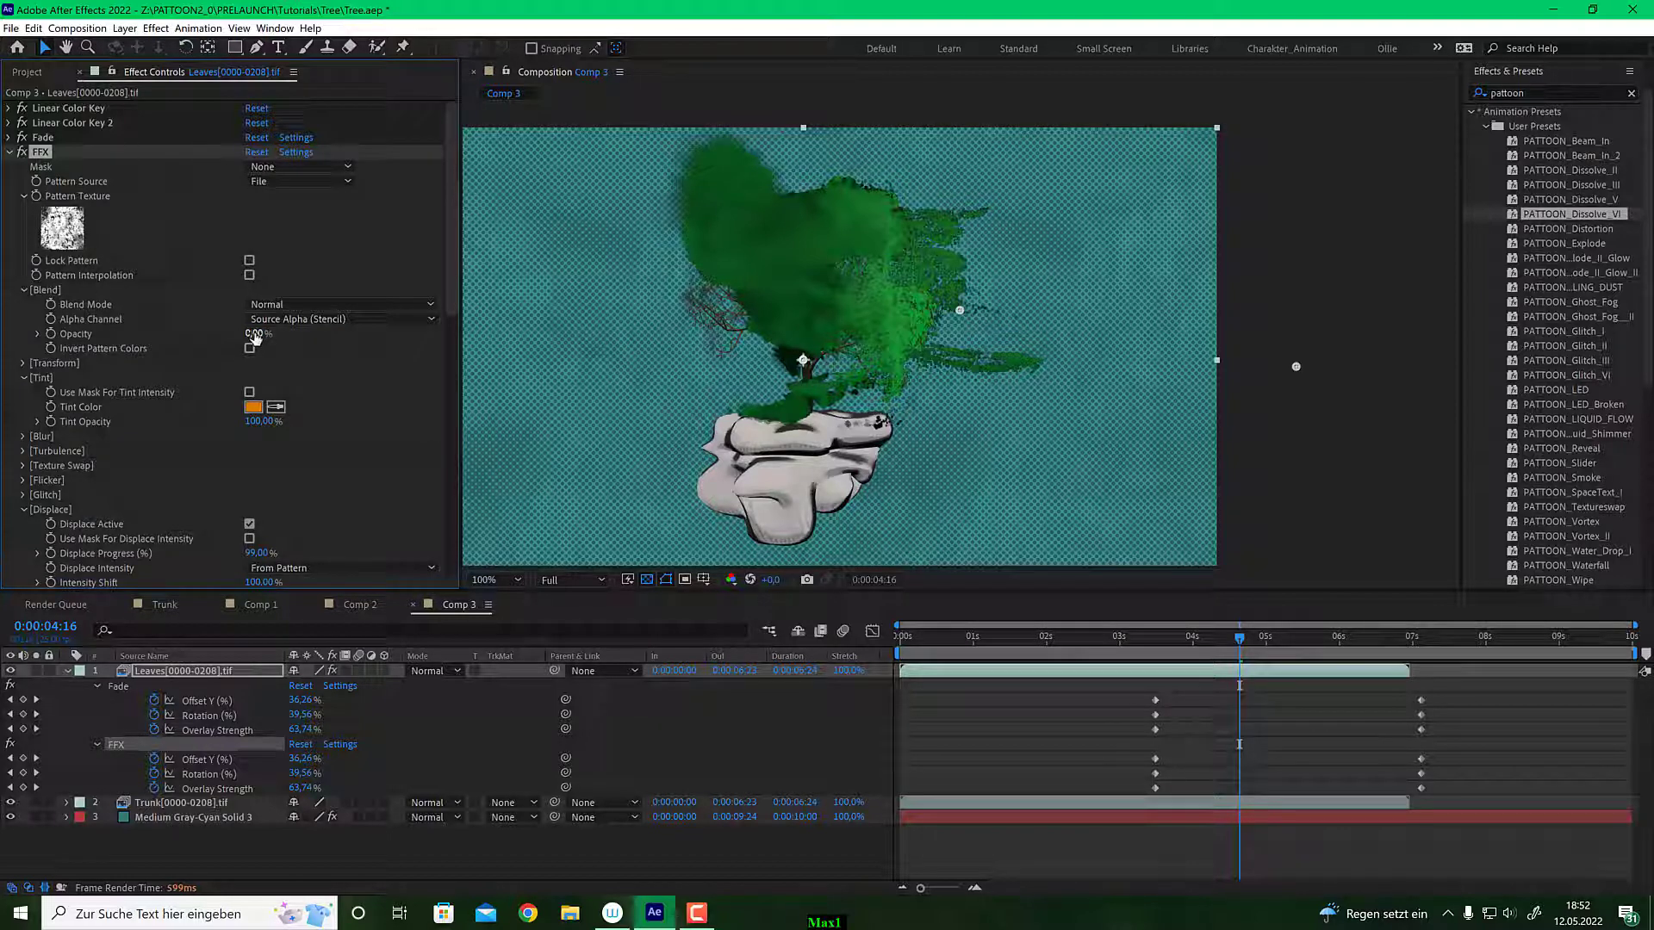
left_click_drag(259, 334, 274, 333)
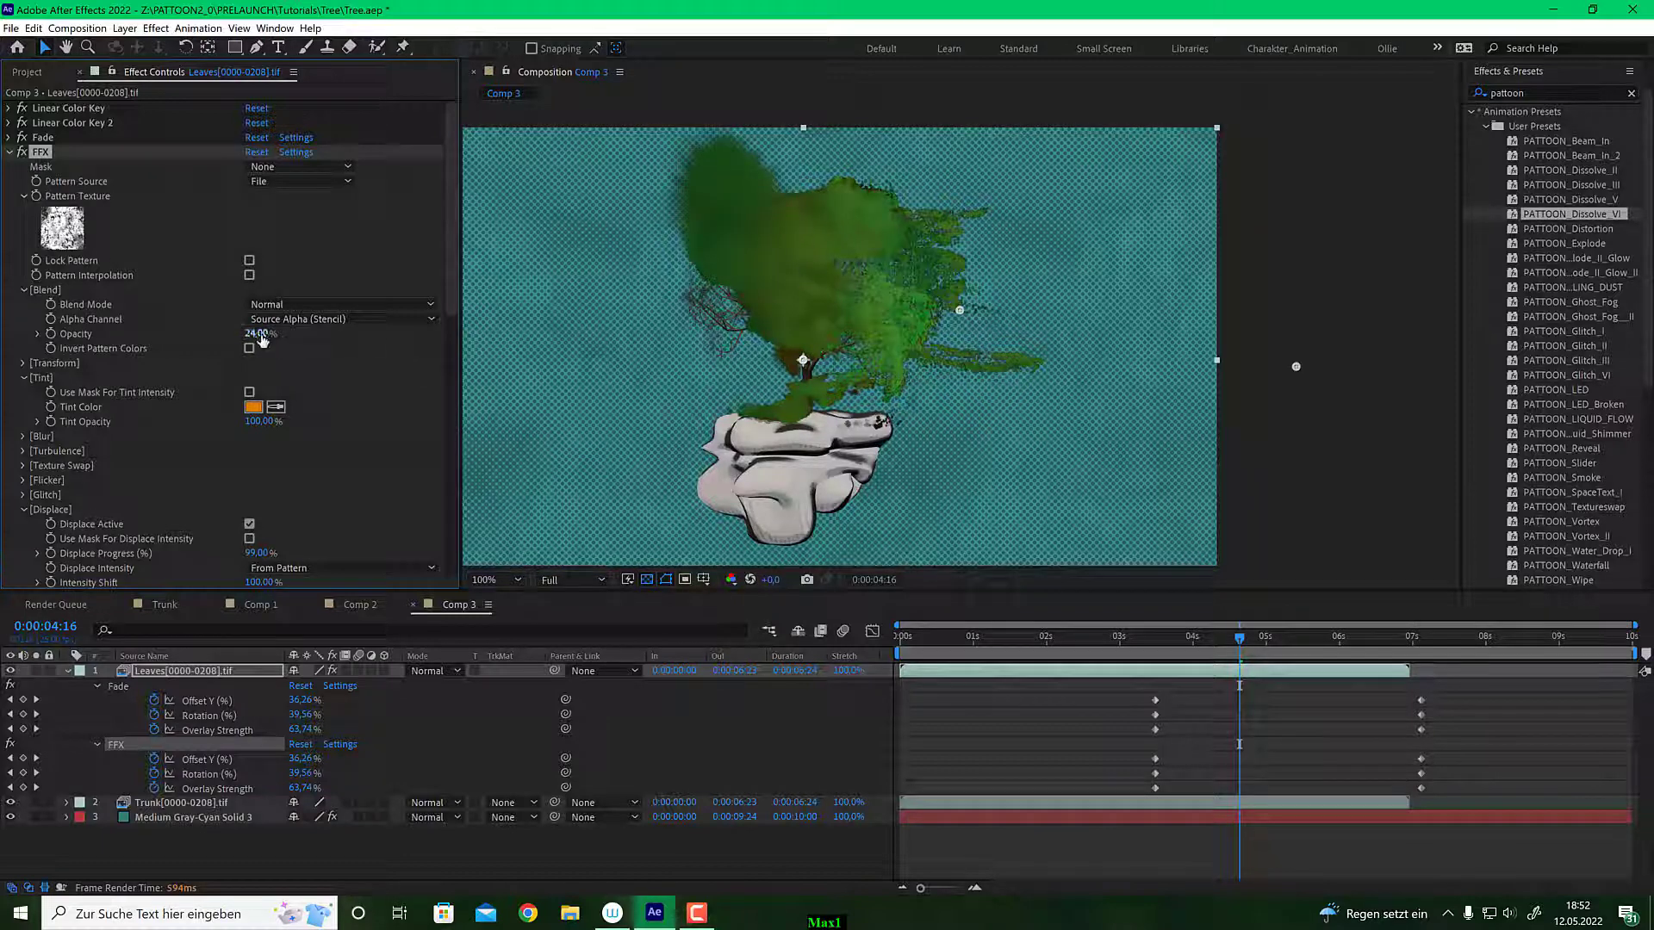
left_click_drag(262, 336, 274, 341)
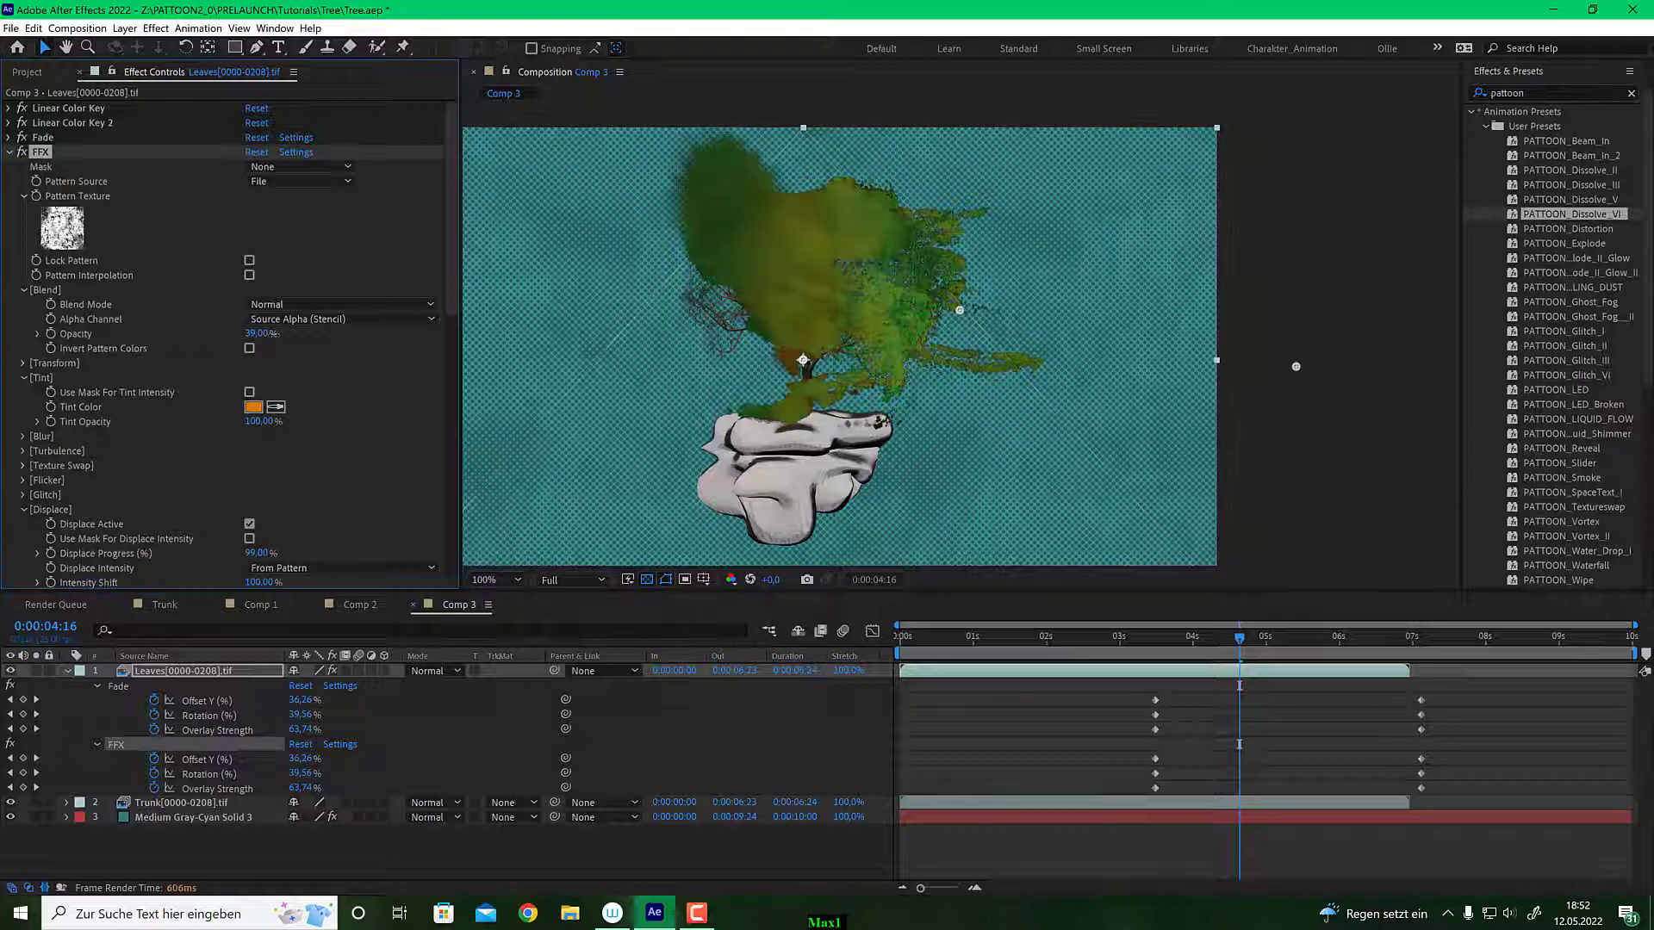
Scrub 0:00:04:07 to 0:00:04:19 and settle Blend Opacity at 56%.
left_click(1215, 647)
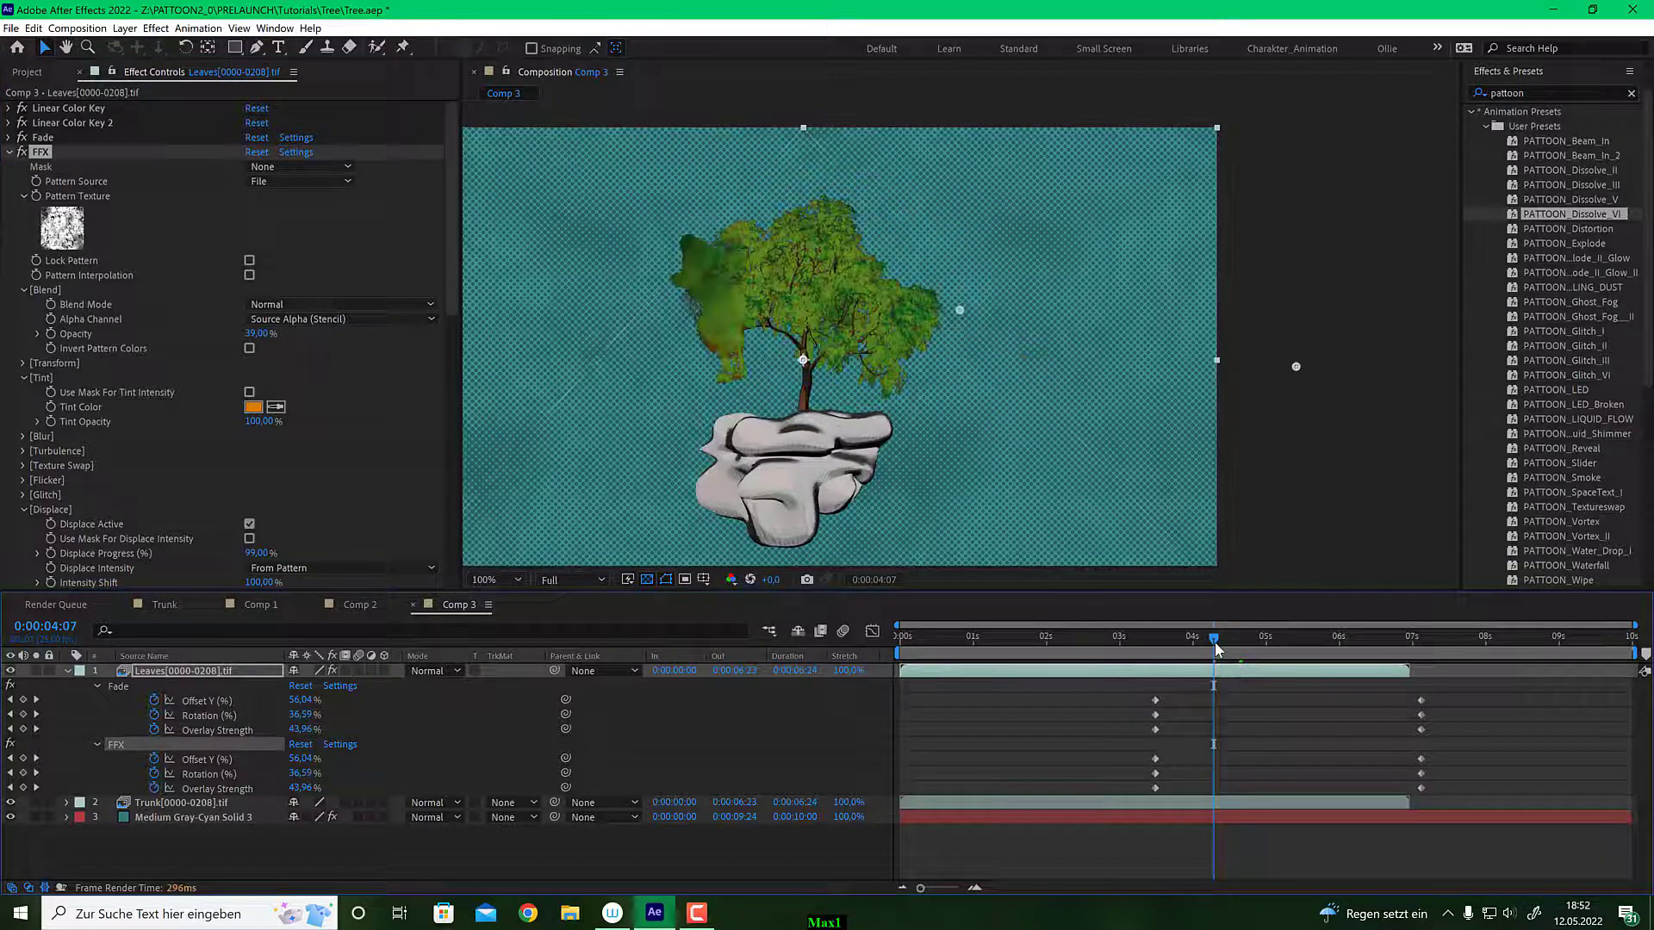
left_click_drag(1214, 648, 1248, 641)
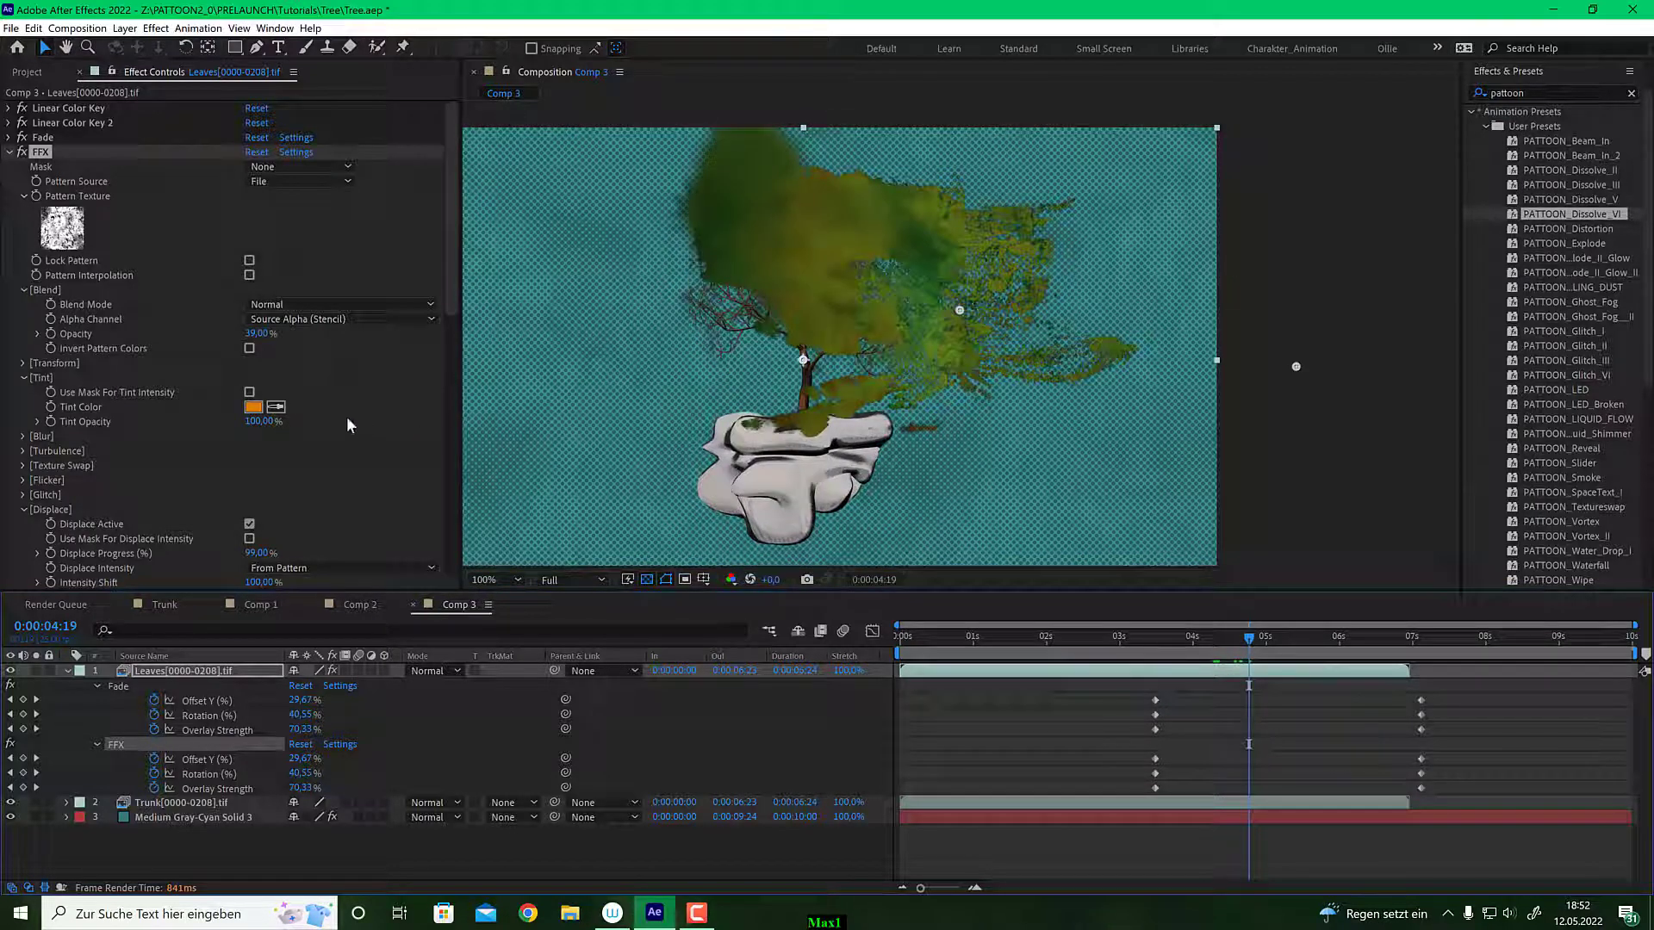
left_click_drag(258, 333, 278, 335)
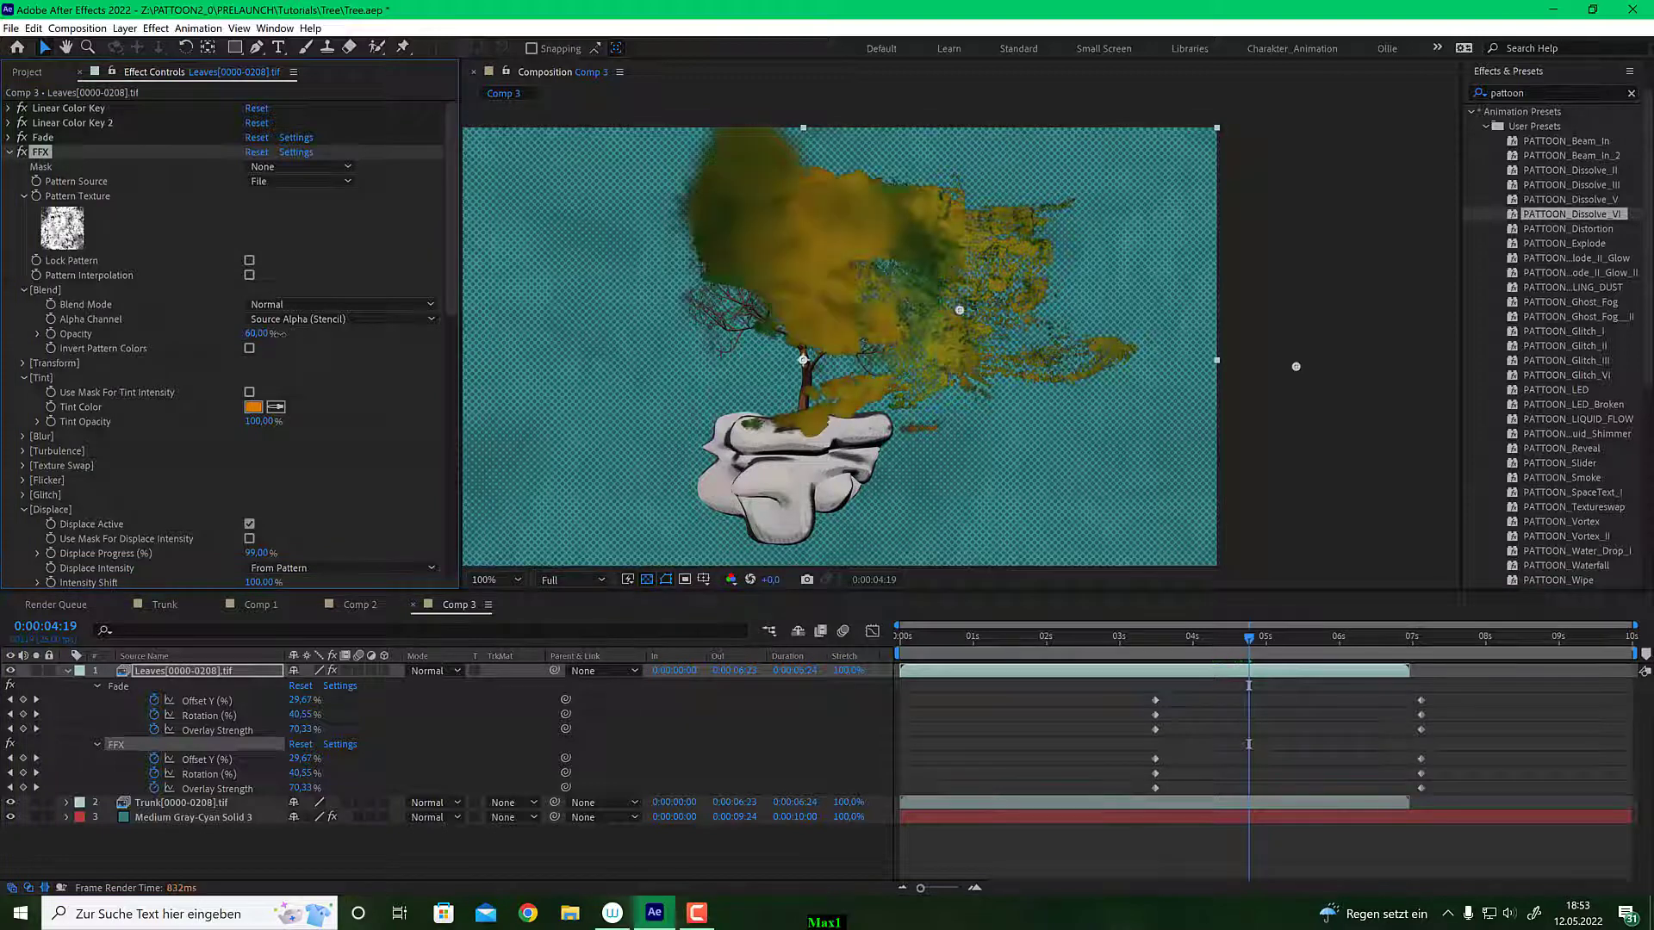
left_click_drag(278, 335, 248, 334)
left_click_drag(256, 334, 253, 333)
Change FFX's Tint Color from orange to golden yellow FBBA09 and preview a later frame.
left_click(253, 406)
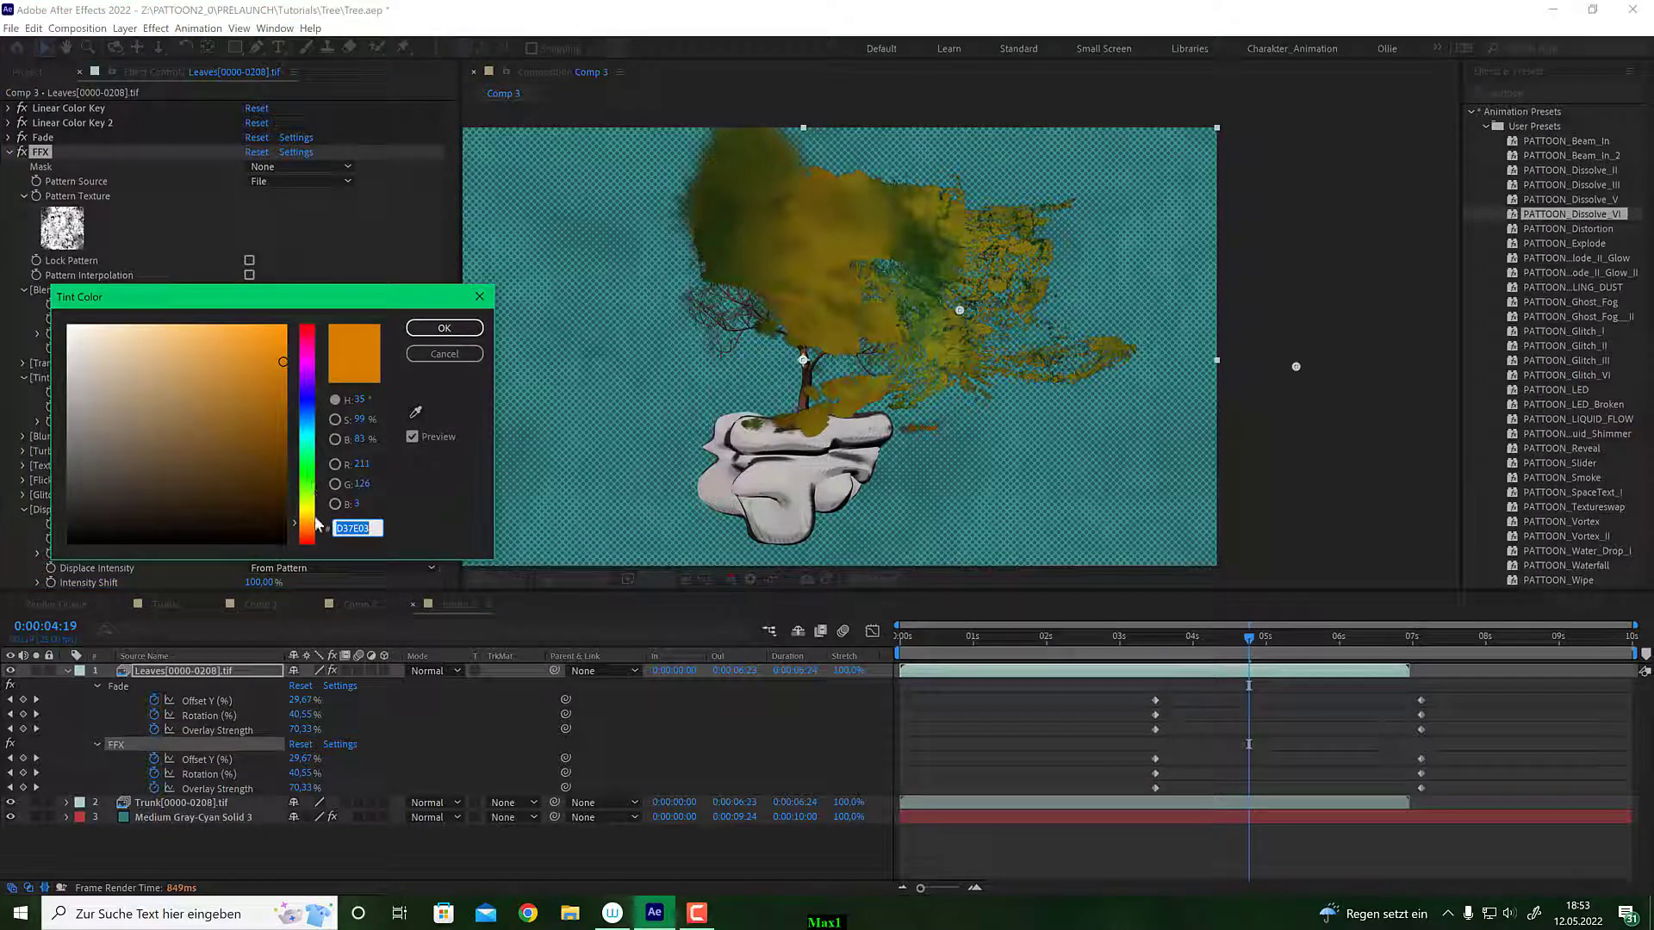
left_click_drag(320, 528, 321, 521)
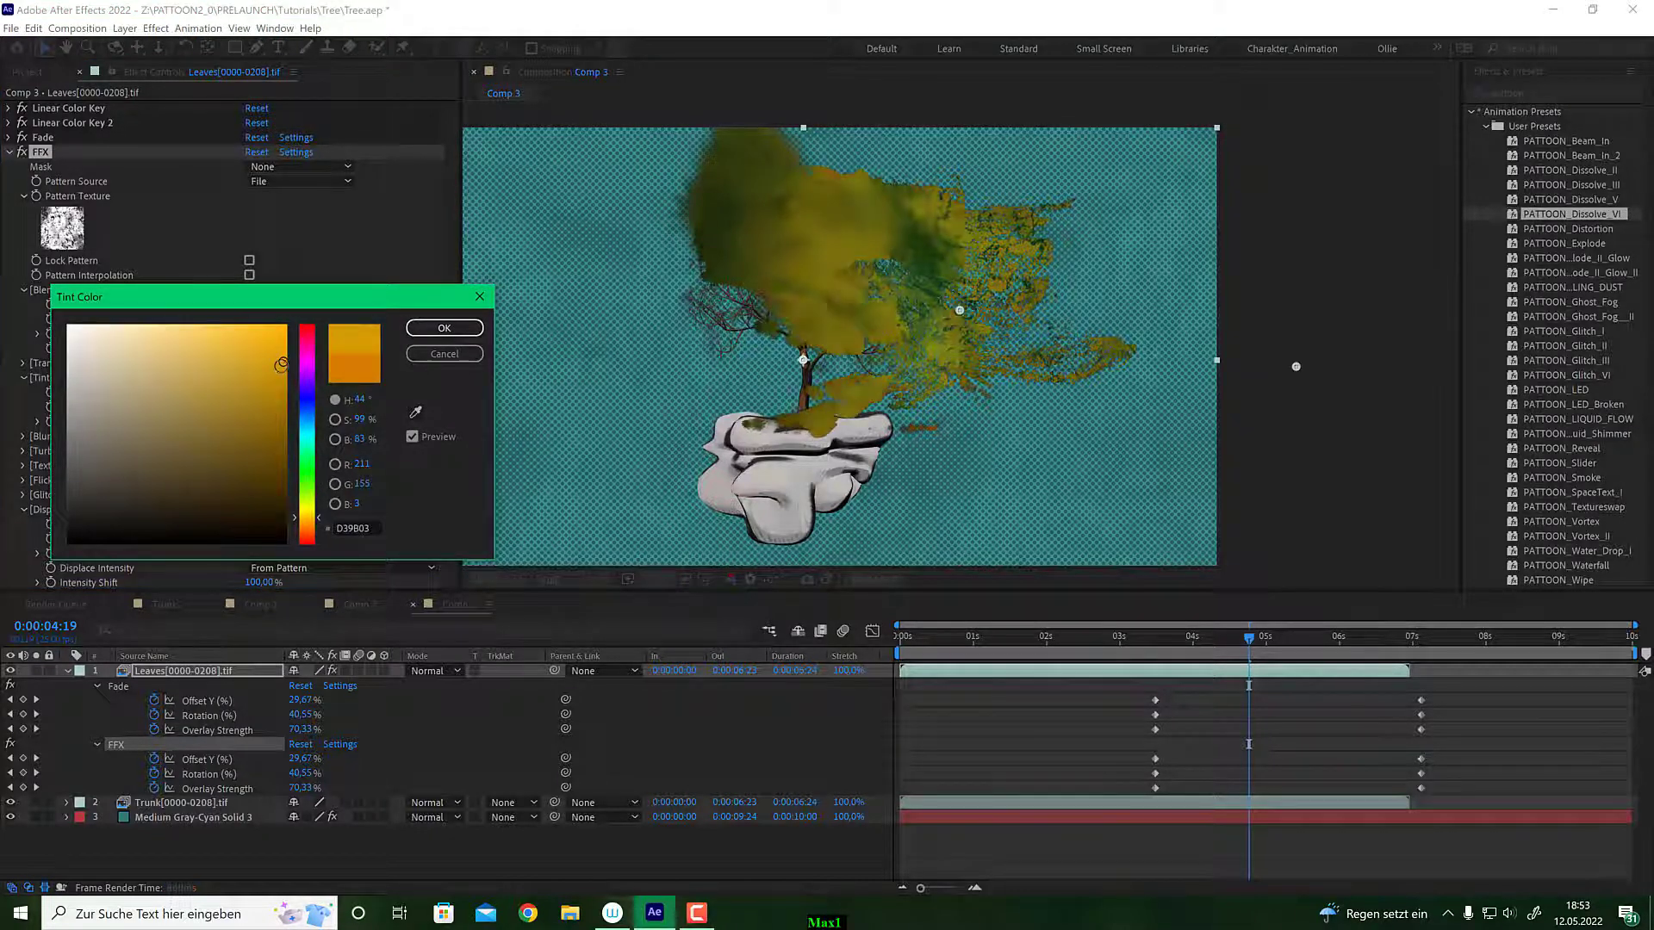
left_click(271, 379)
mouse_move(271, 379)
left_mouse_down()
mouse_move(268, 394)
mouse_move(277, 327)
left_mouse_up()
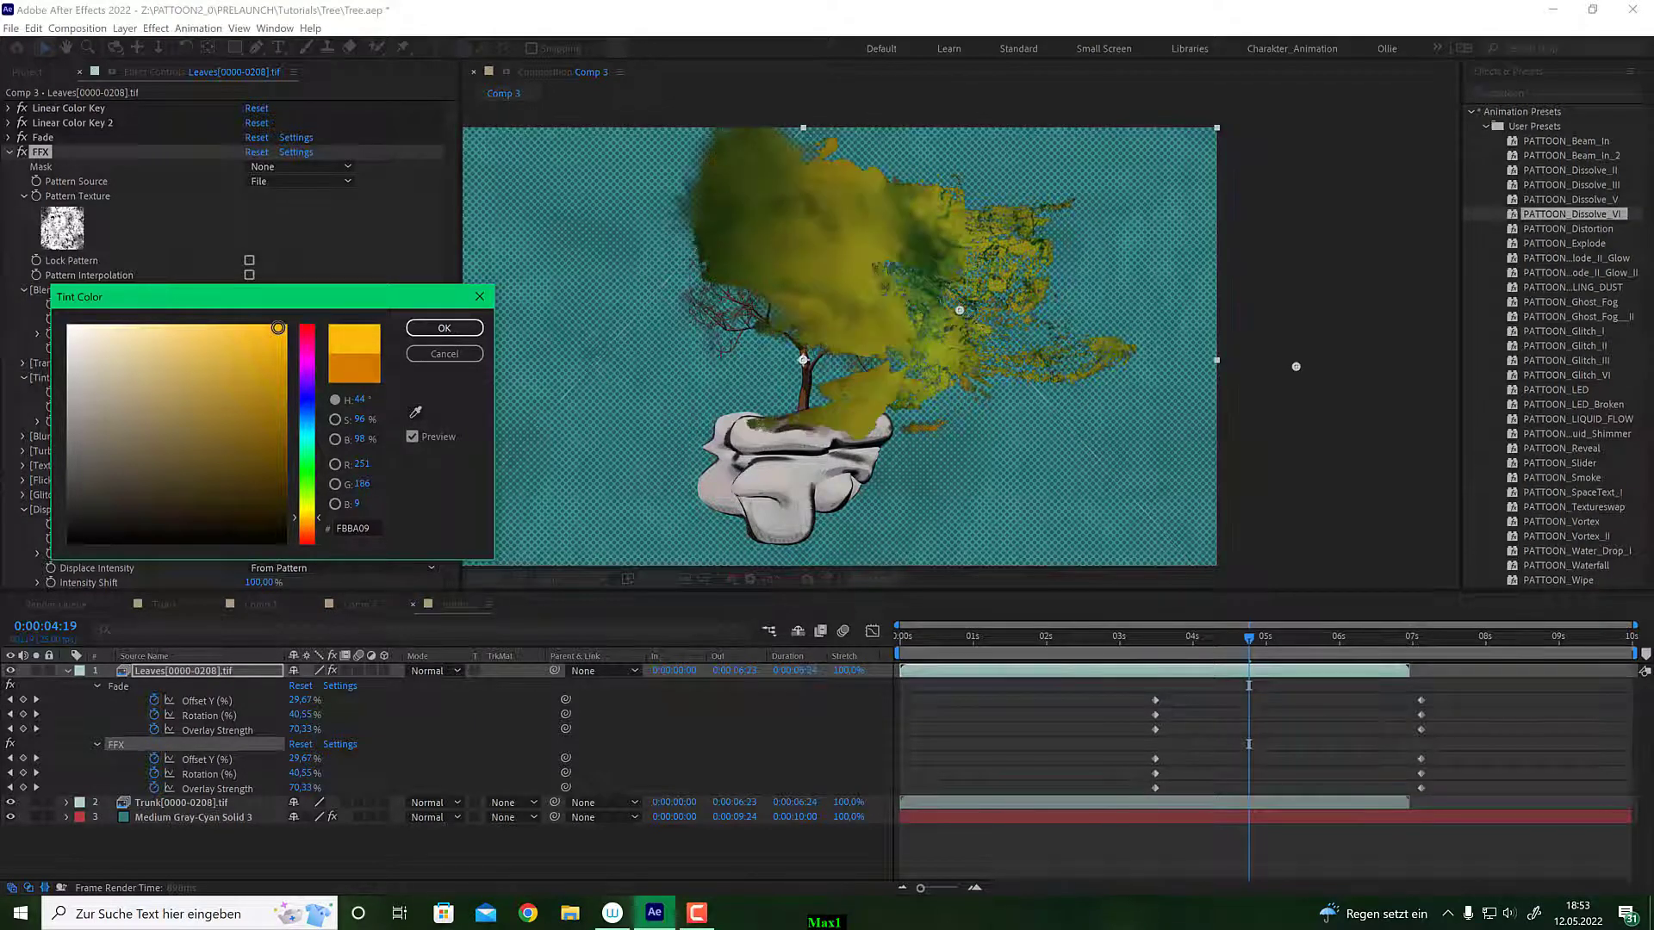
left_click(445, 328)
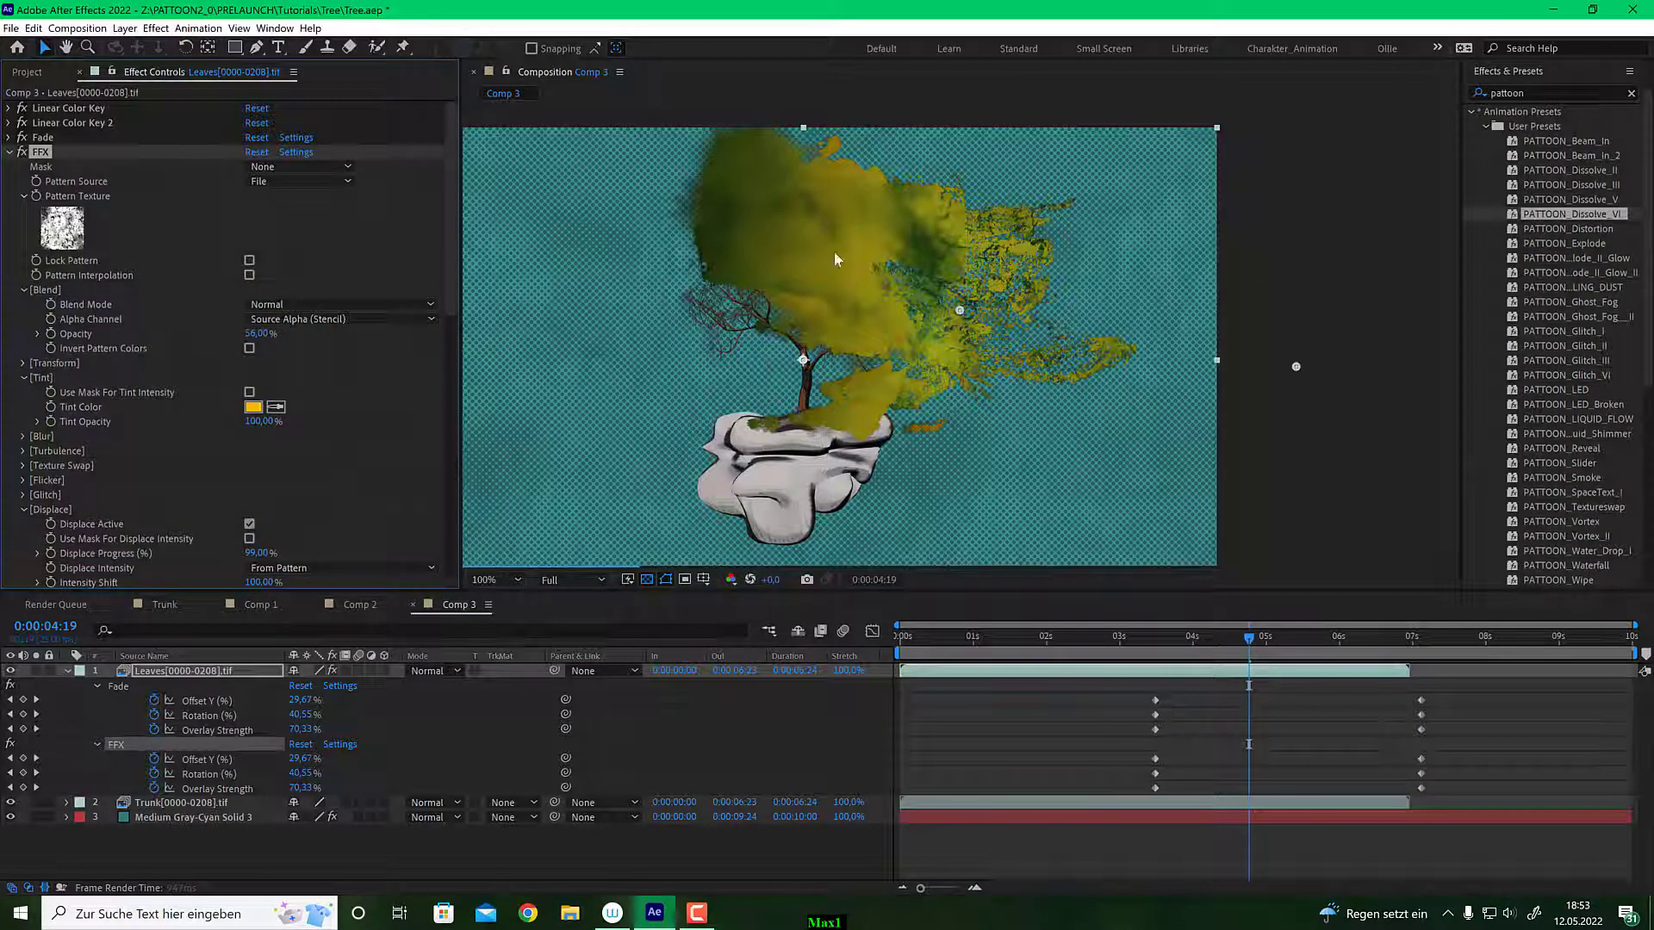
mouse_move(1249, 642)
left_mouse_down()
mouse_move(1271, 647)
mouse_move(1249, 644)
left_mouse_up()
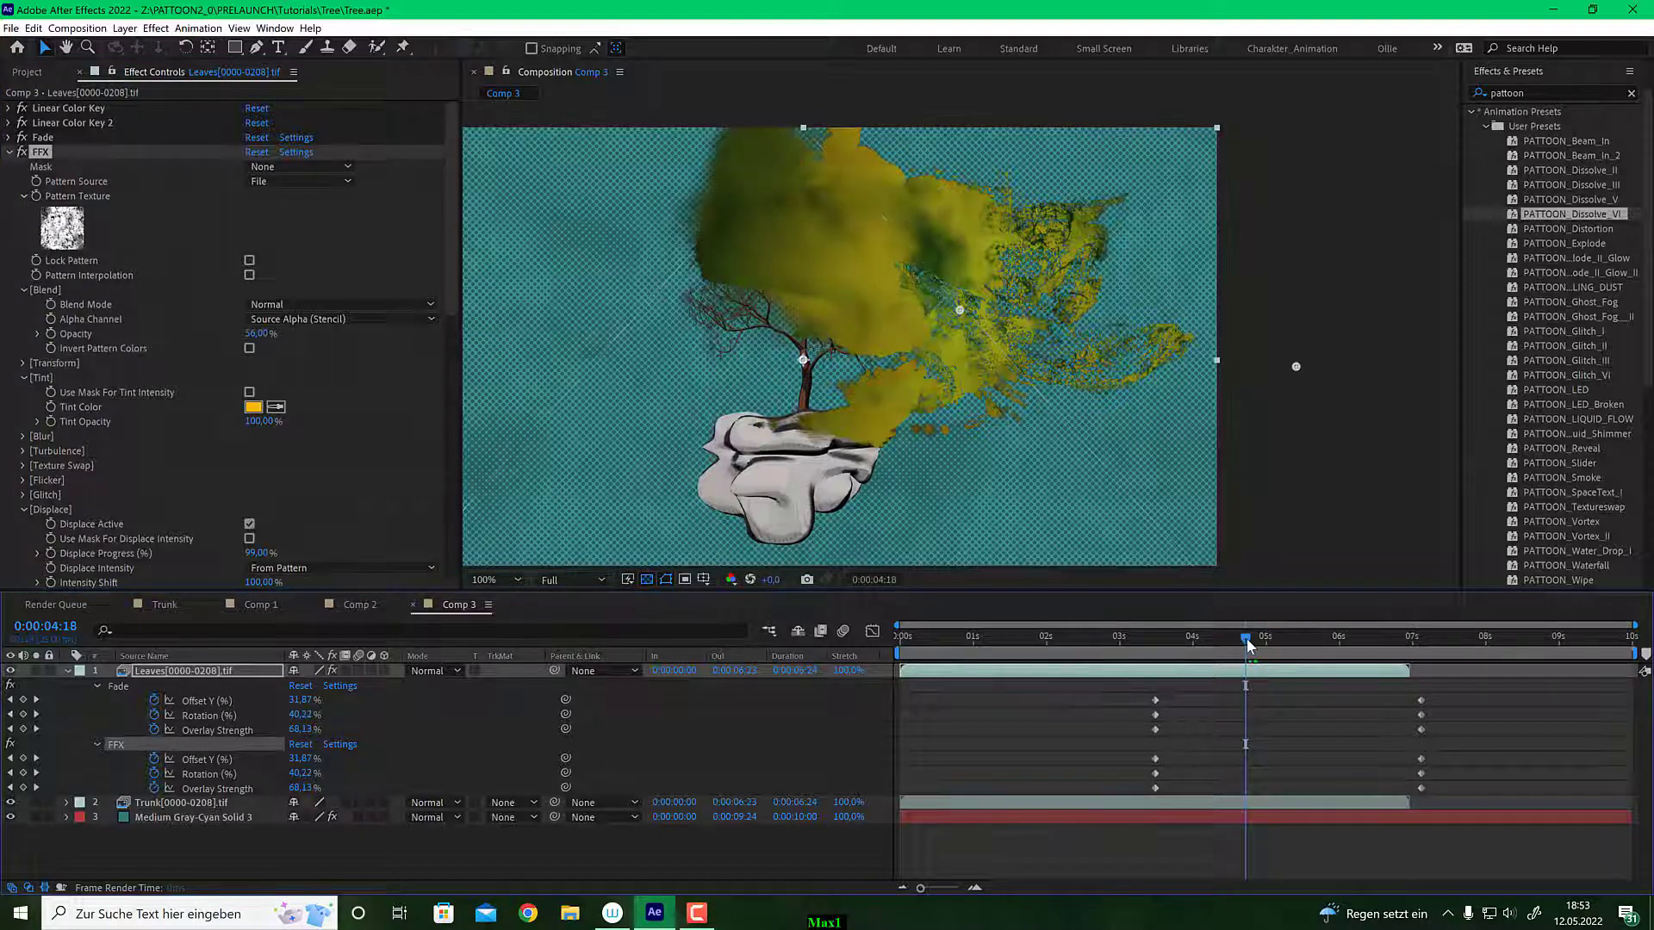
Select both the Fade and FFX effects in Effect Controls and delete them.
left_click(9, 150)
left_click(44, 139)
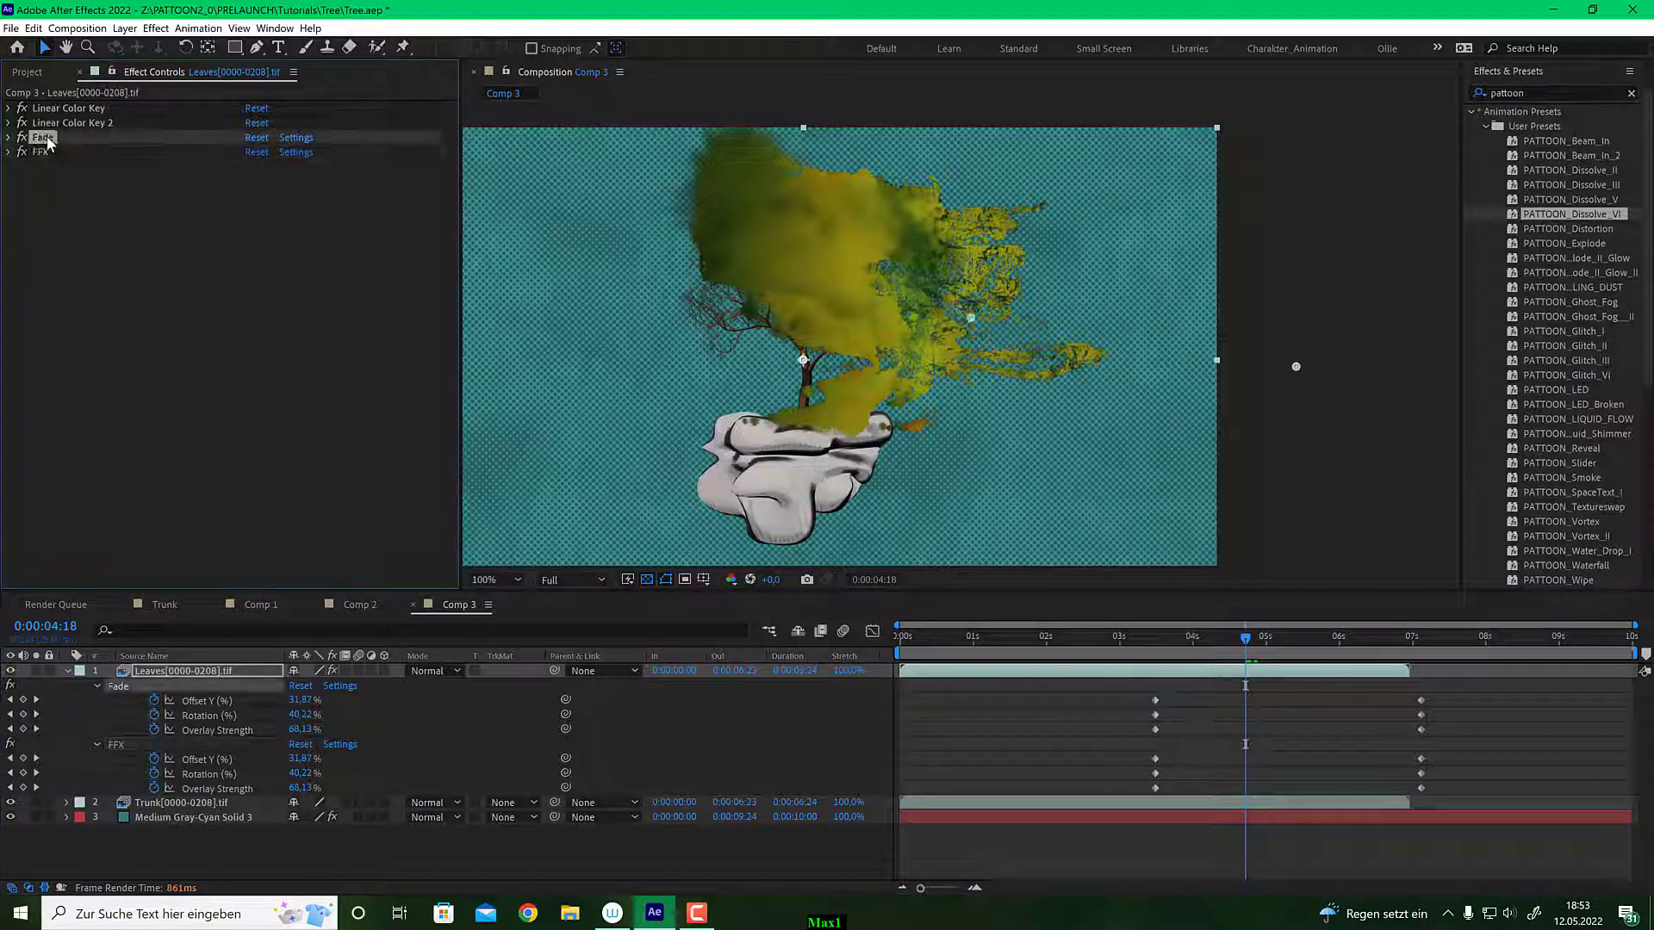
left_click(45, 150, "shift")
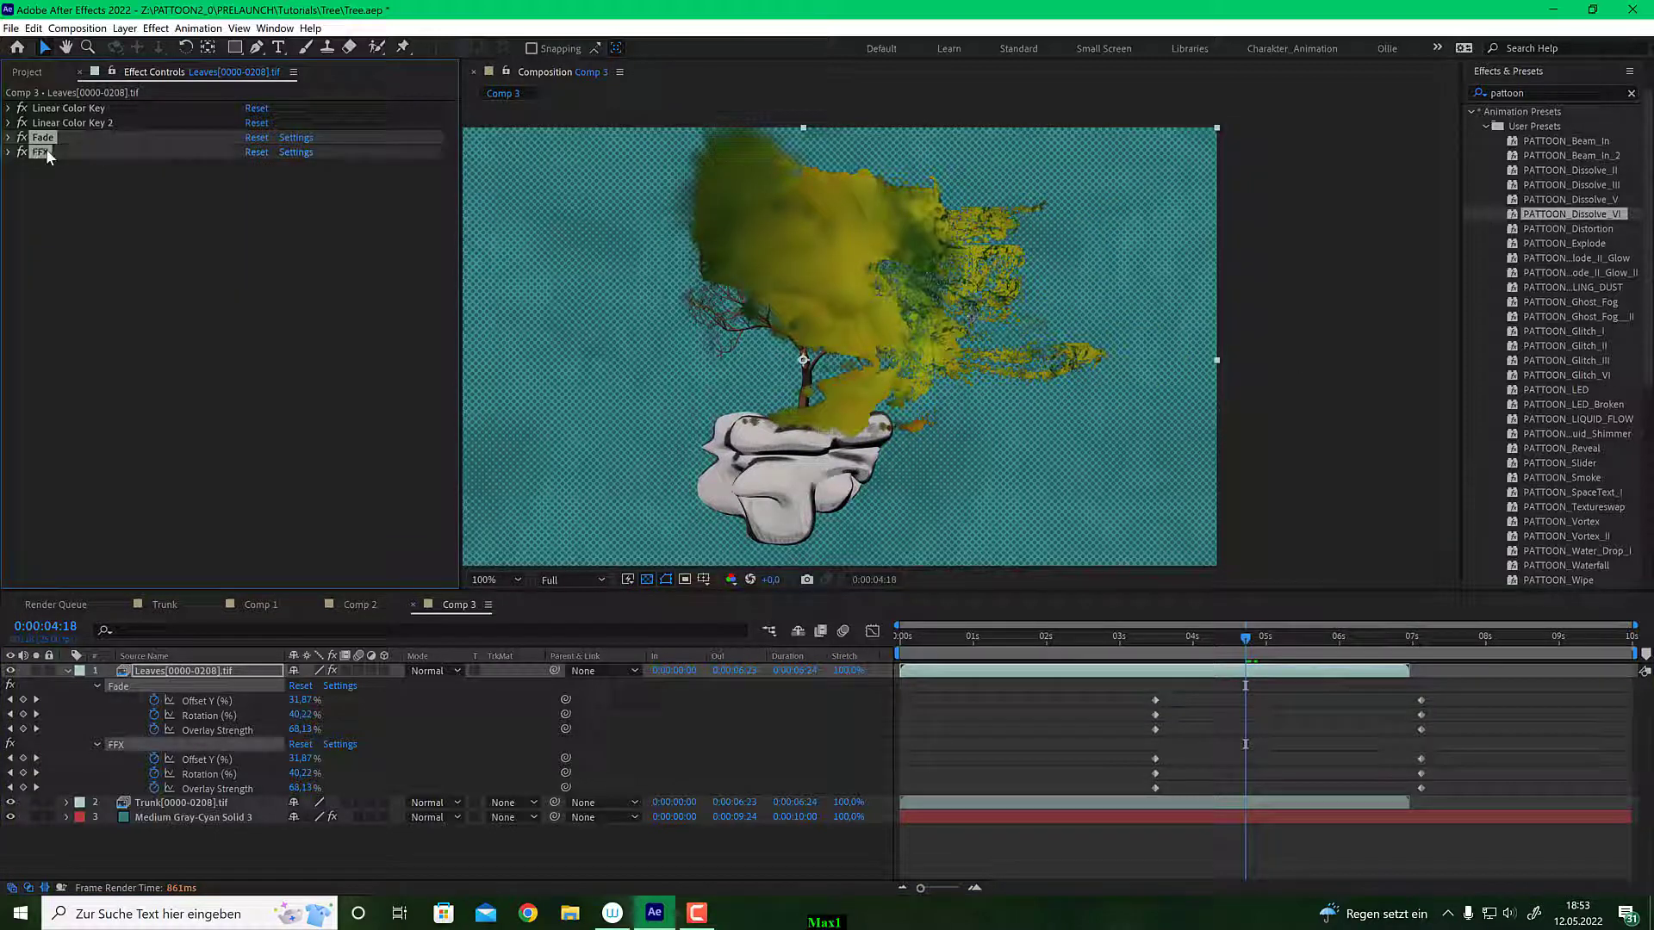
key("Delete")
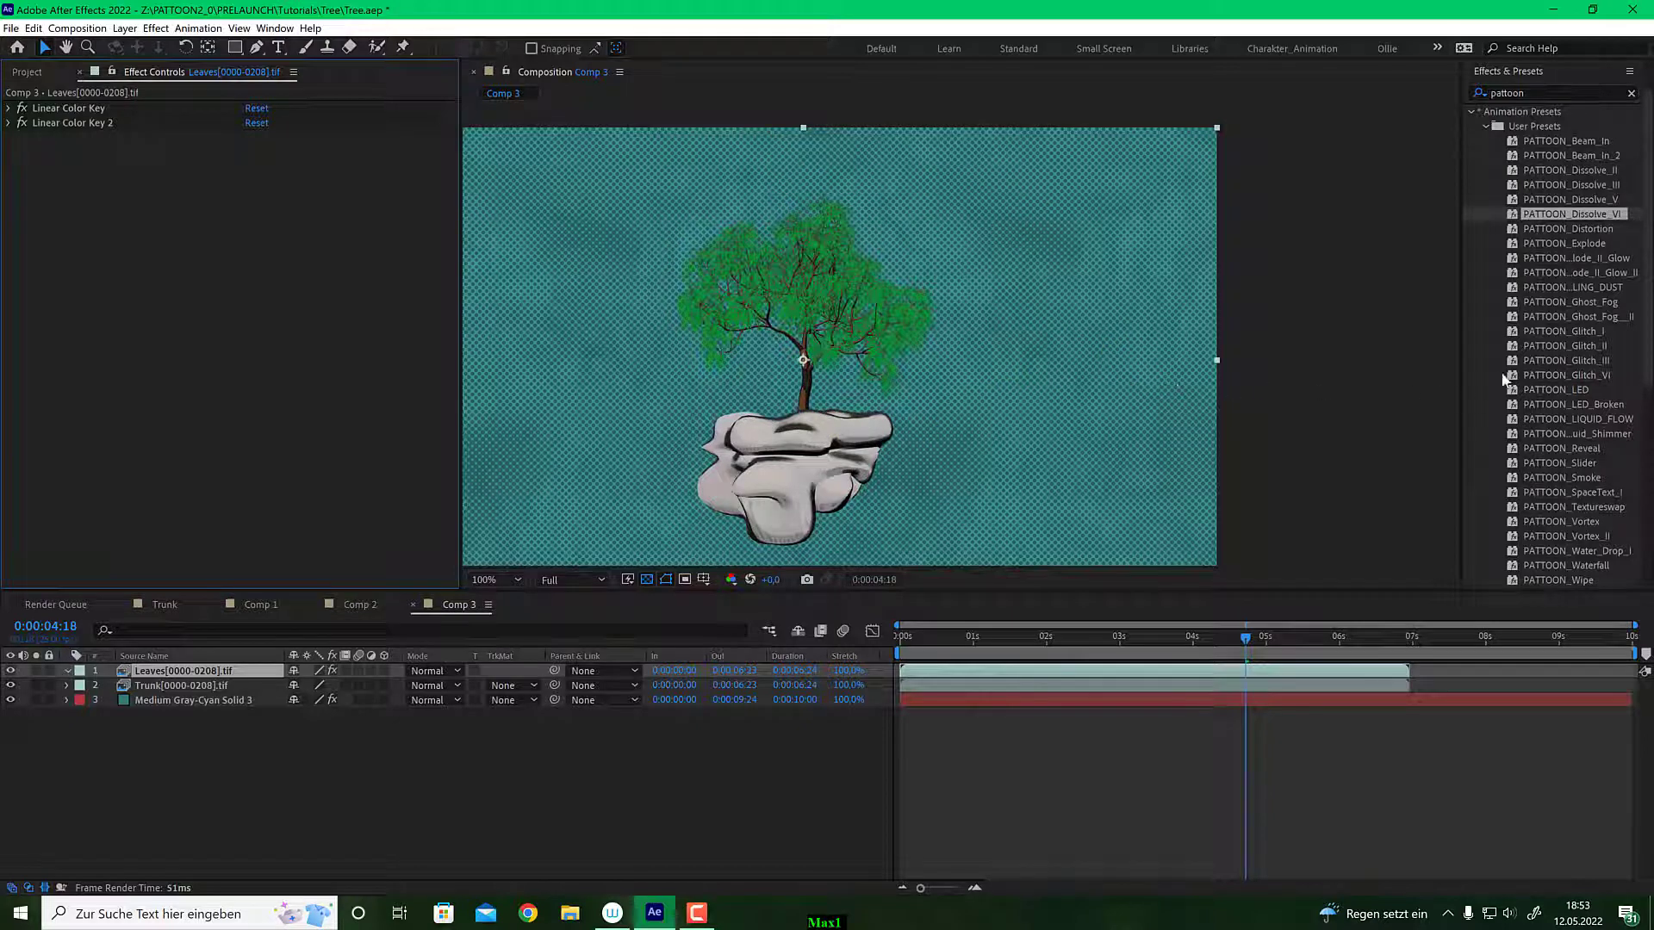
scroll(1601, 420, "down", 5)
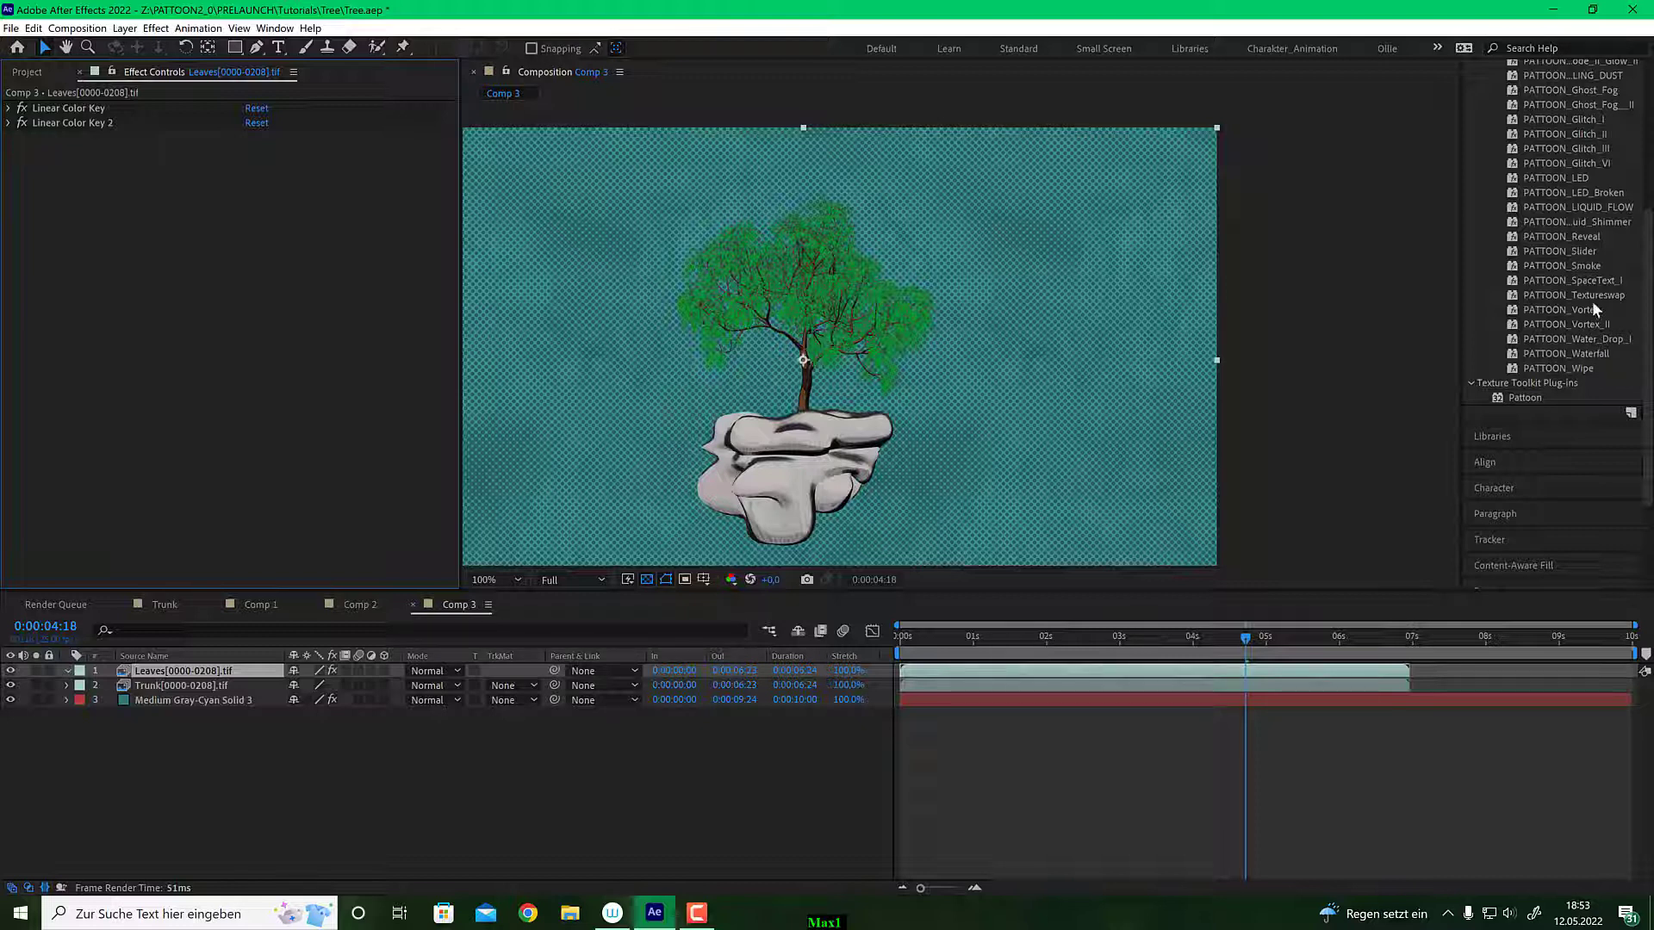
scroll(1593, 303, "up", 2)
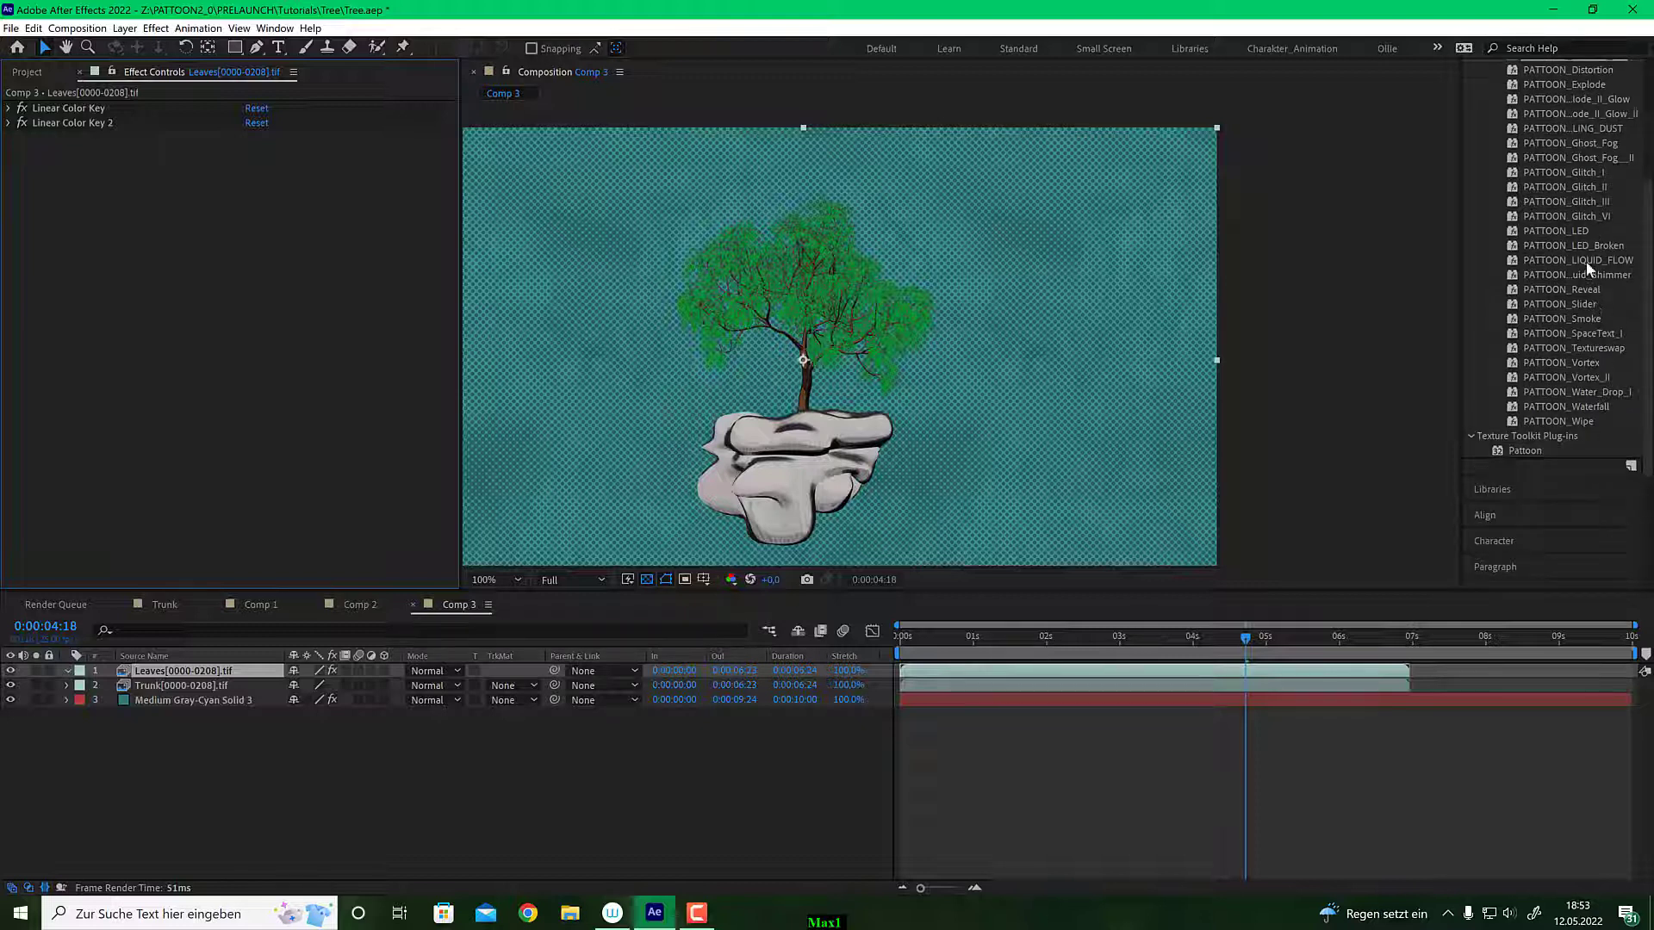
Apply the PATTOON_LIQUID_FLOW preset from Effects & Presets to the Leaves layer.
left_click(1590, 264)
mouse_move(1149, 637)
left_mouse_down()
mouse_move(1132, 638)
mouse_move(1175, 633)
mouse_move(1158, 633)
left_mouse_up()
left_click_drag(1578, 263, 258, 675)
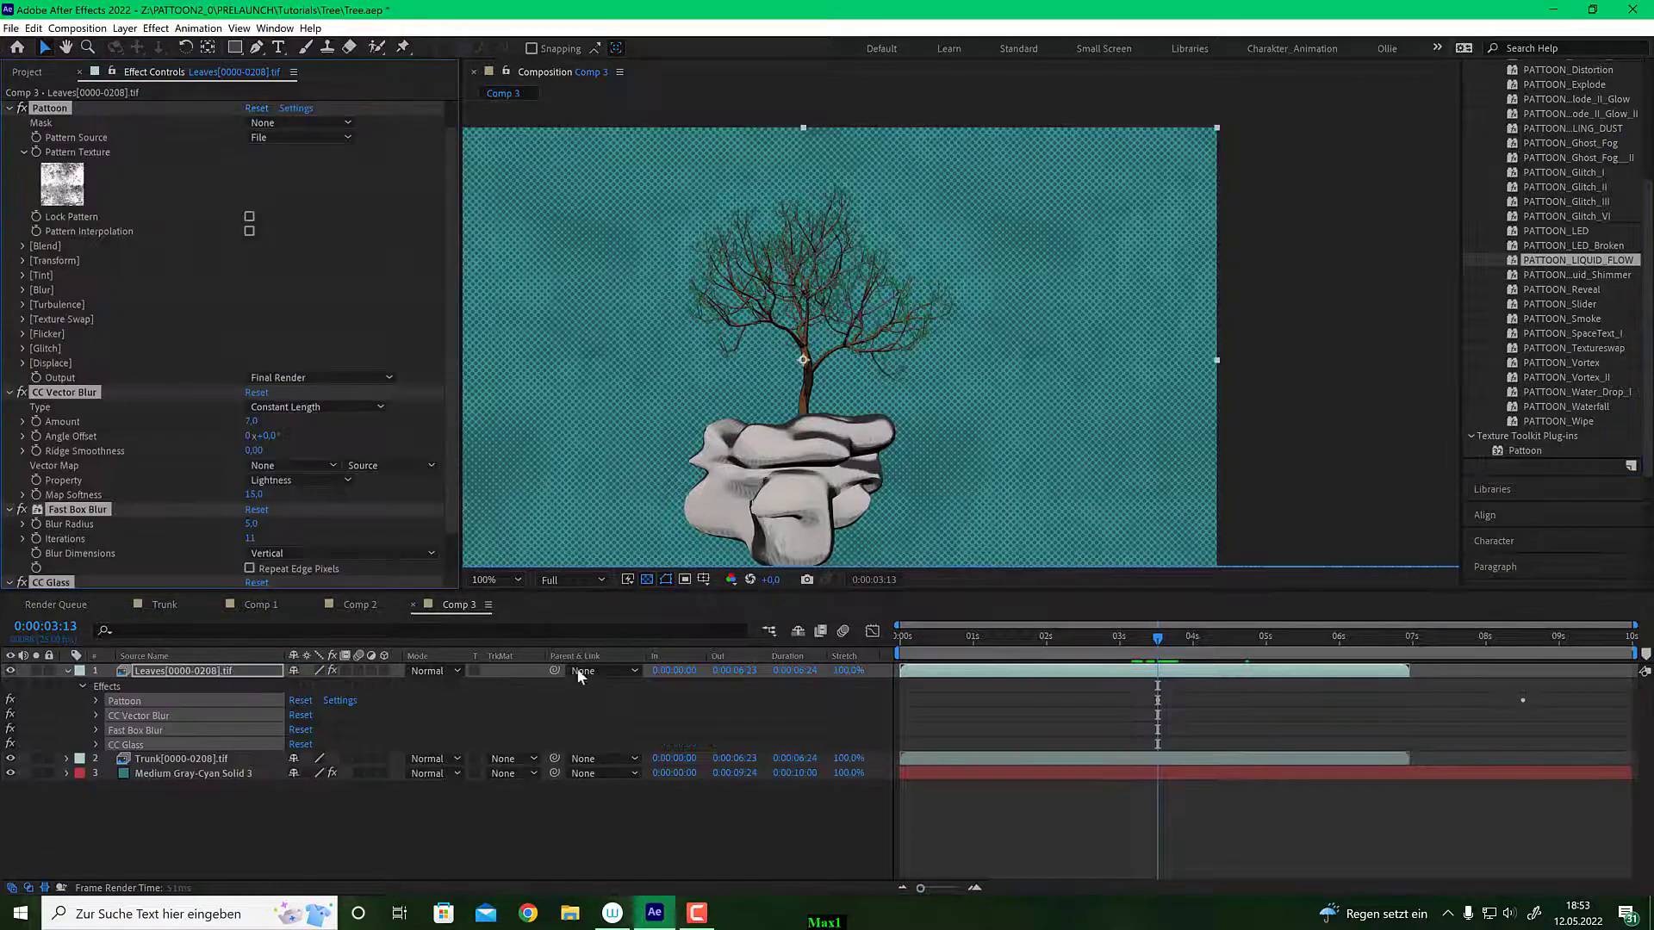
Retime the Overlay Strength keyframes to run from about 4 to 7 seconds.
key("u")
key("u")
key("u")
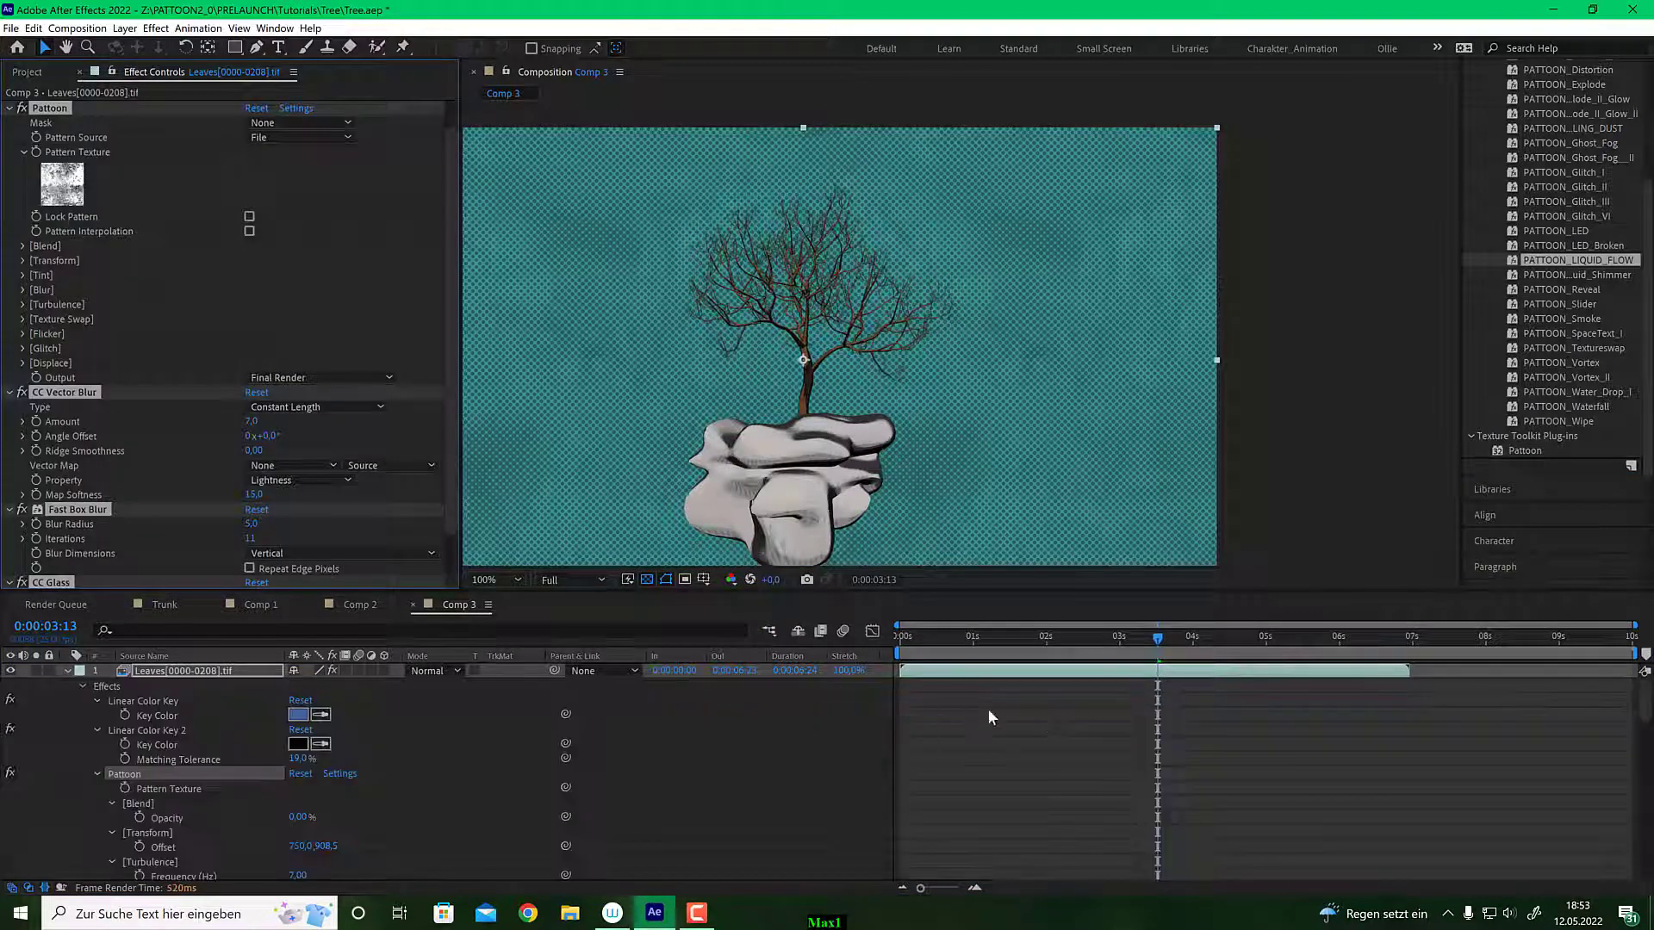
key("u")
key("u")
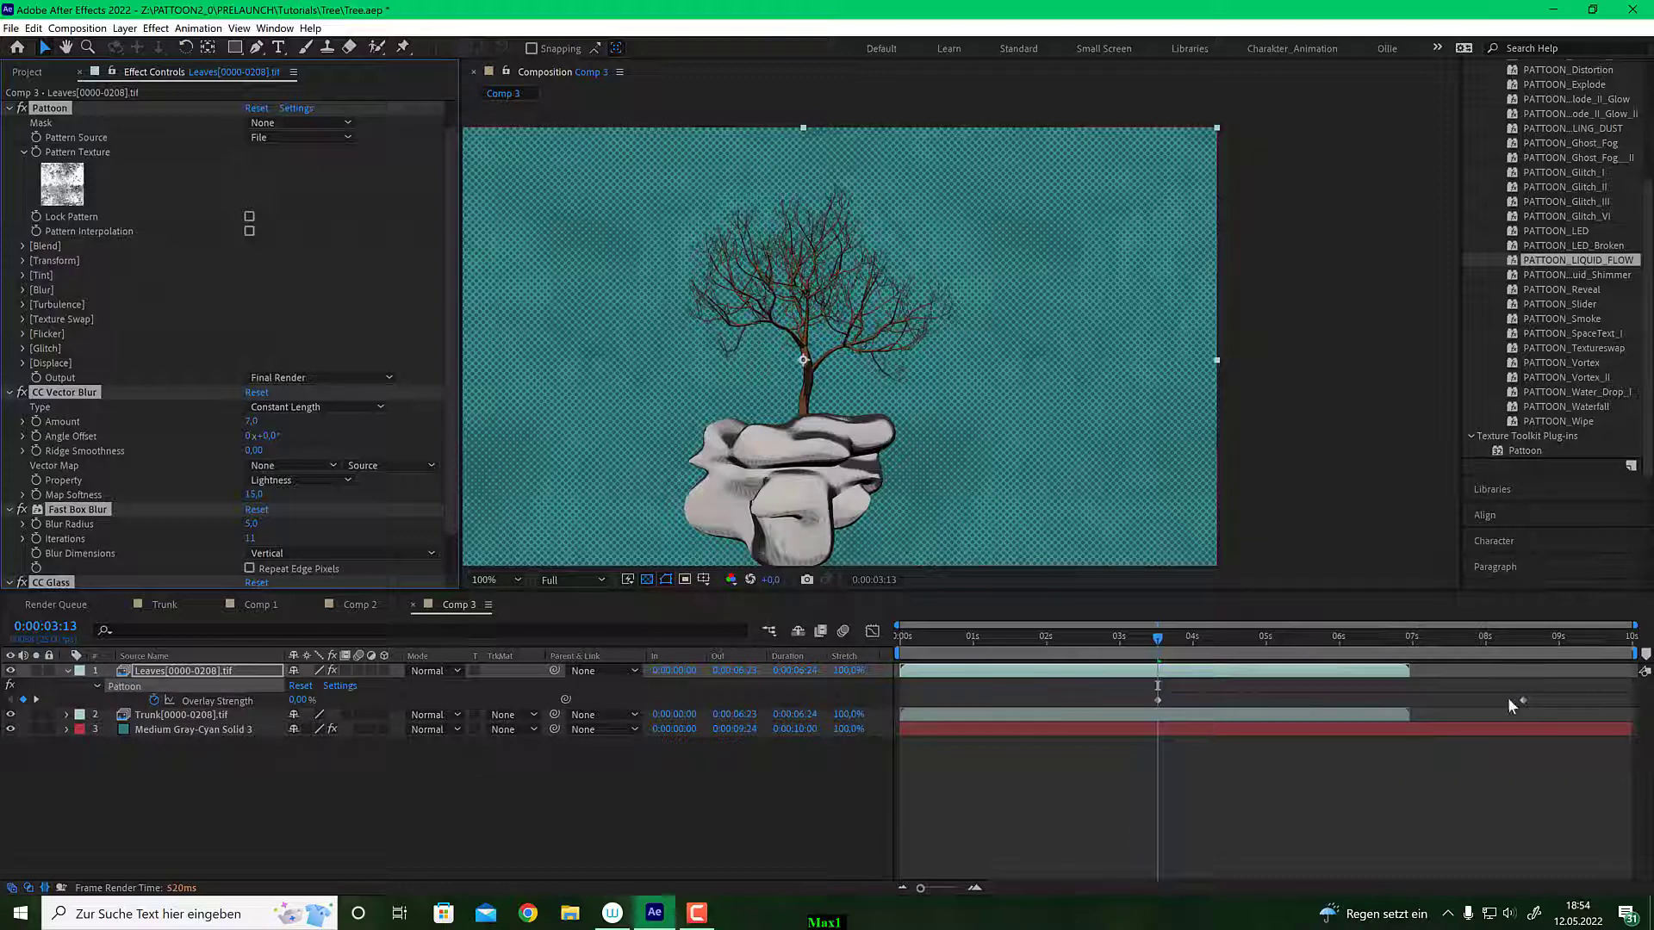
mouse_move(1160, 648)
left_mouse_down()
mouse_move(1264, 646)
mouse_move(1134, 660)
left_mouse_up()
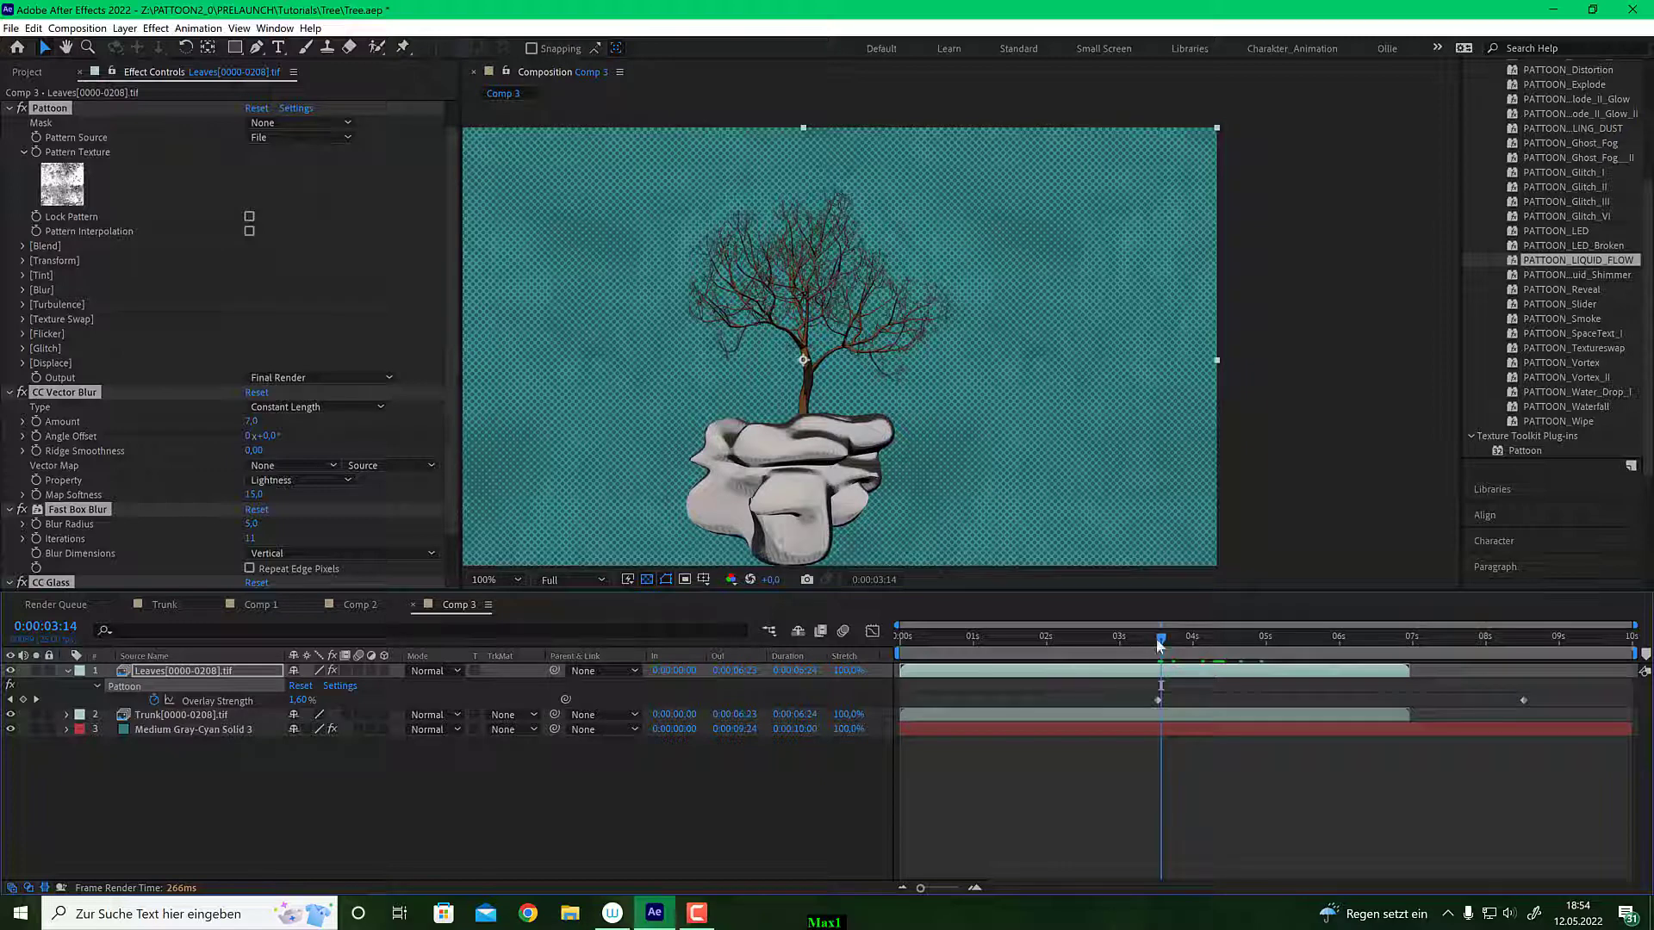
left_click_drag(1159, 645, 1204, 648)
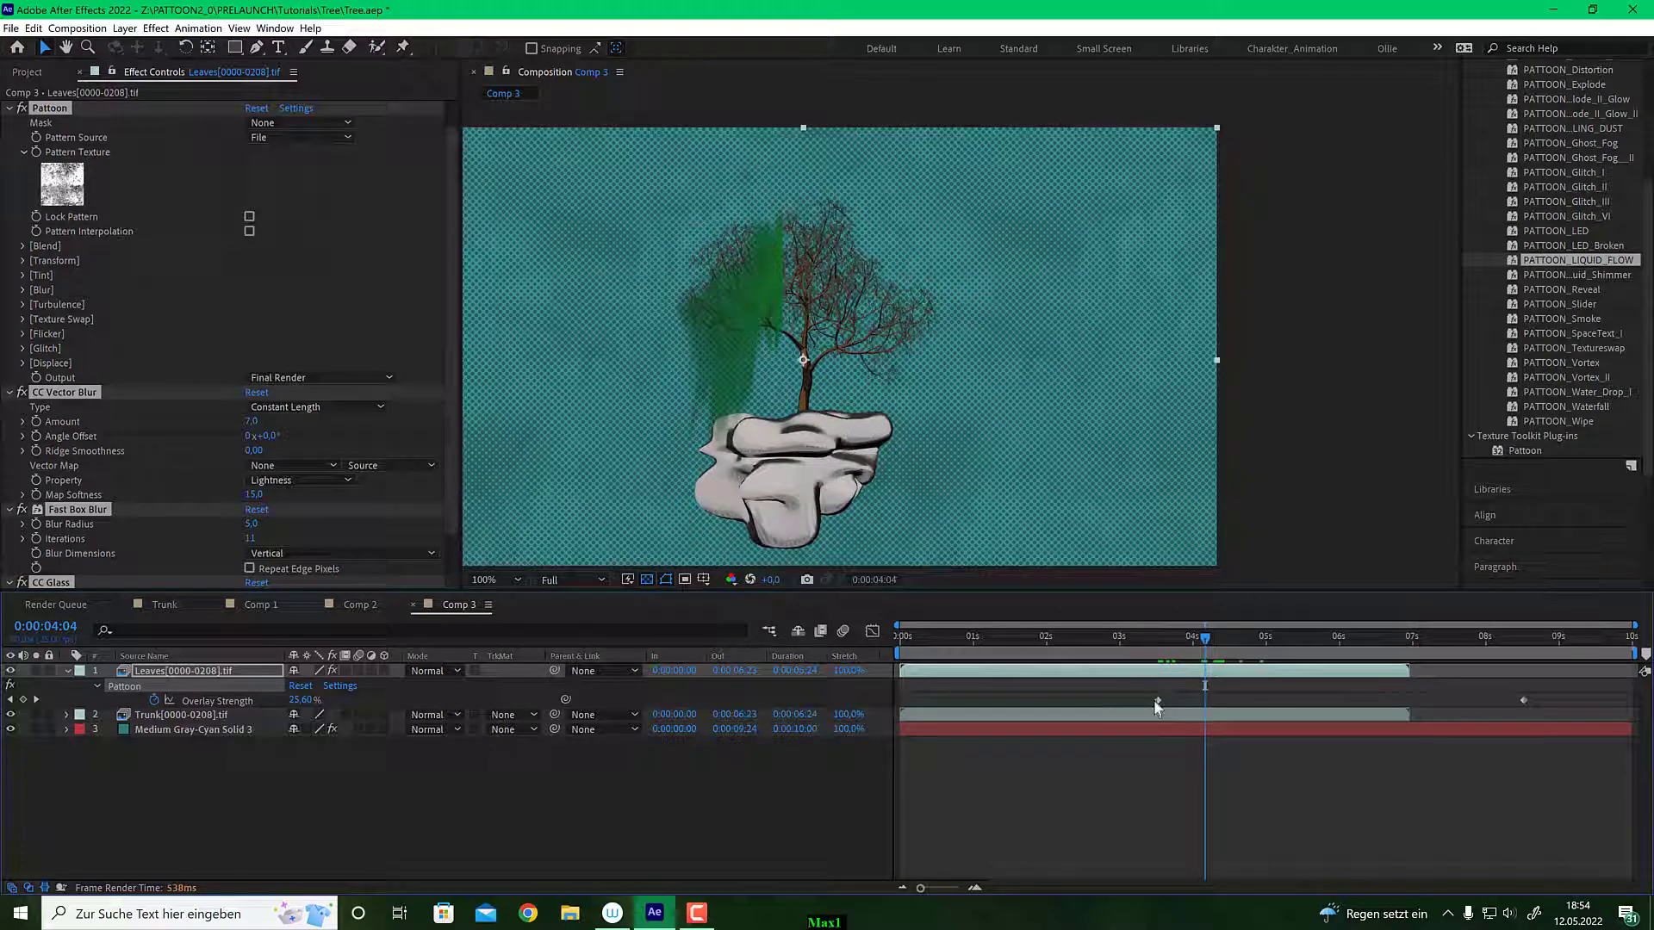
left_click_drag(1157, 700, 1199, 700)
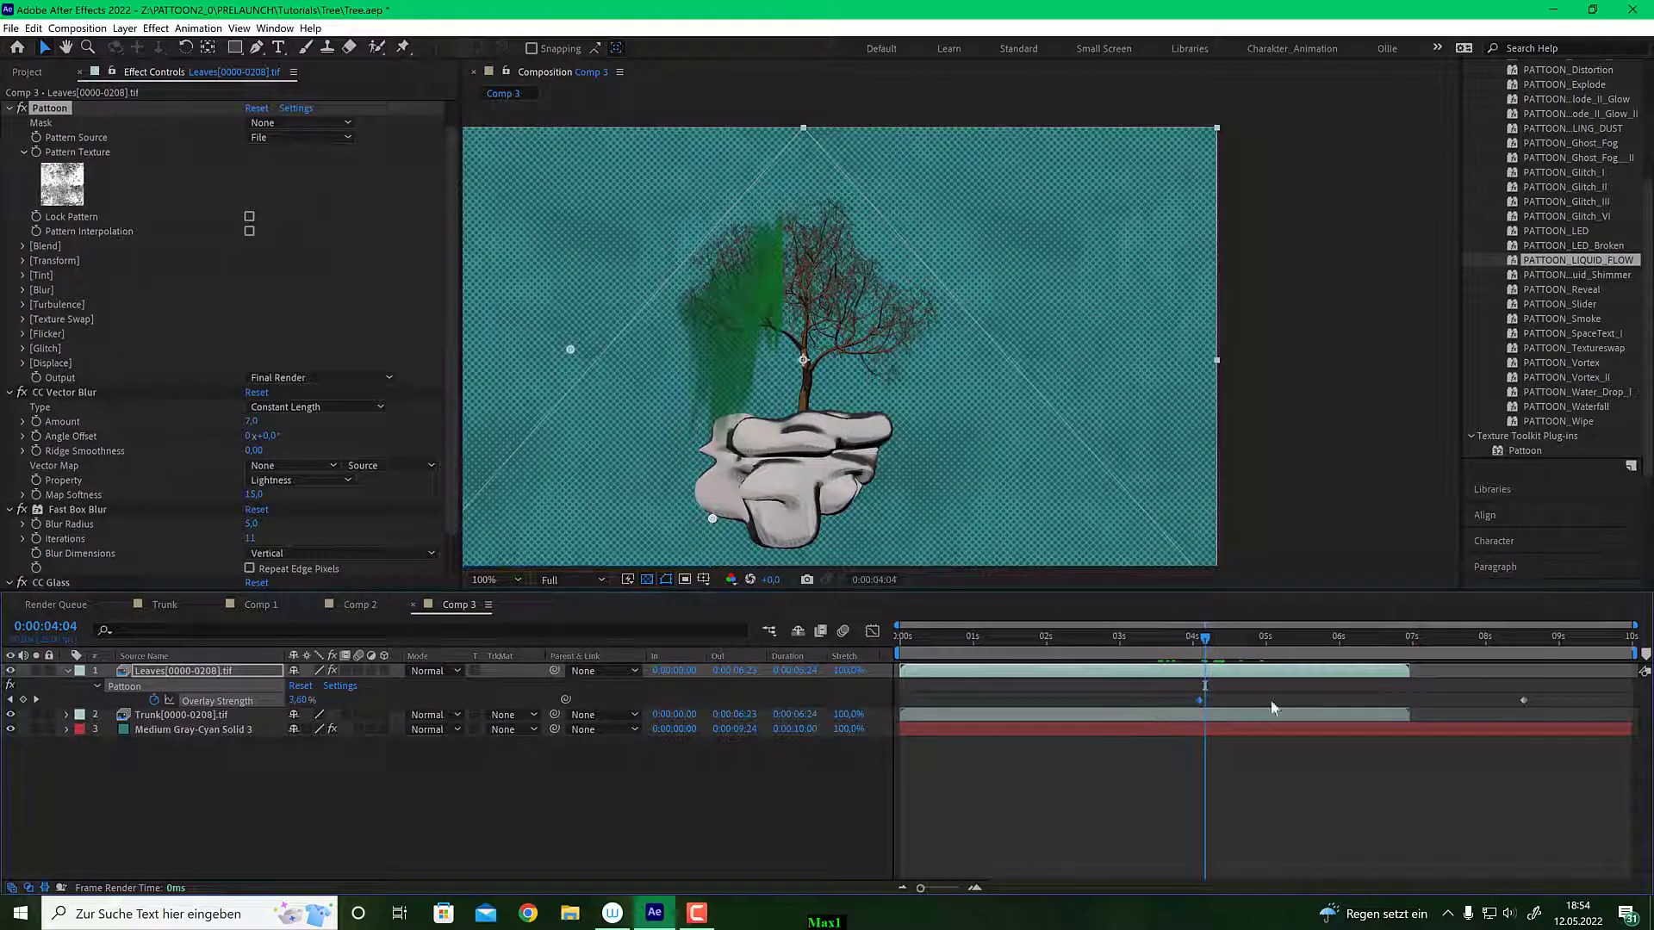
left_click_drag(1522, 703, 1409, 700)
mouse_move(1215, 645)
left_mouse_down()
mouse_move(1184, 645)
mouse_move(1257, 646)
mouse_move(1191, 643)
left_mouse_up()
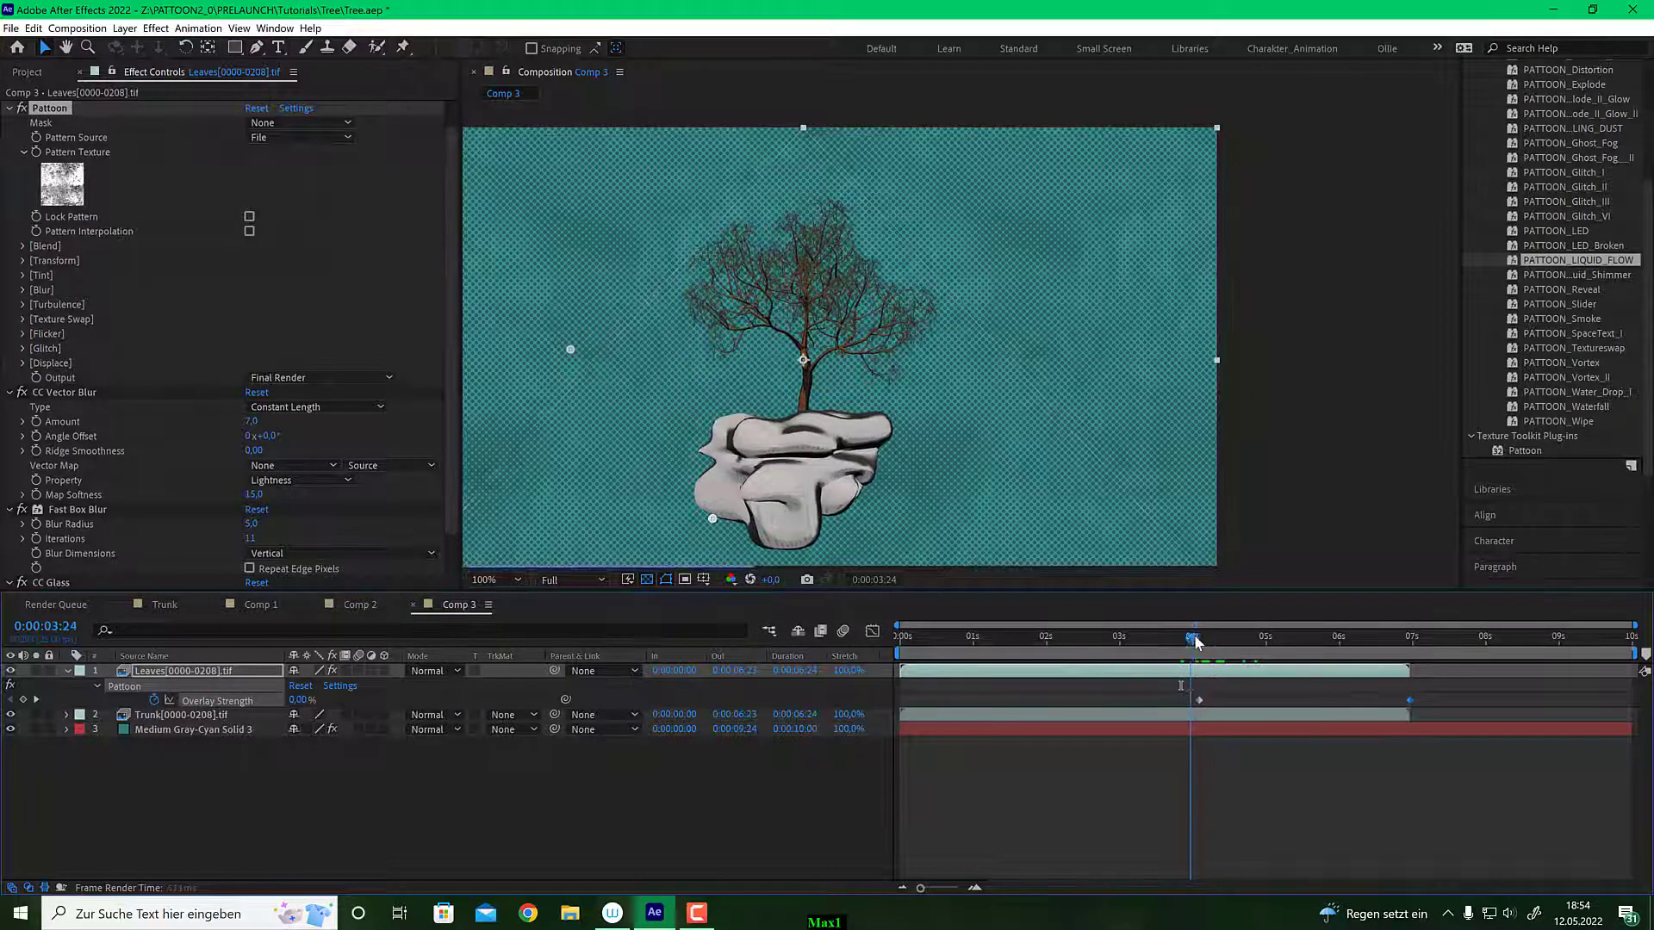
Uncheck Show Only Displaced Pixels under Pattoon > Displace > Output.
scroll(133, 497, "down", 1)
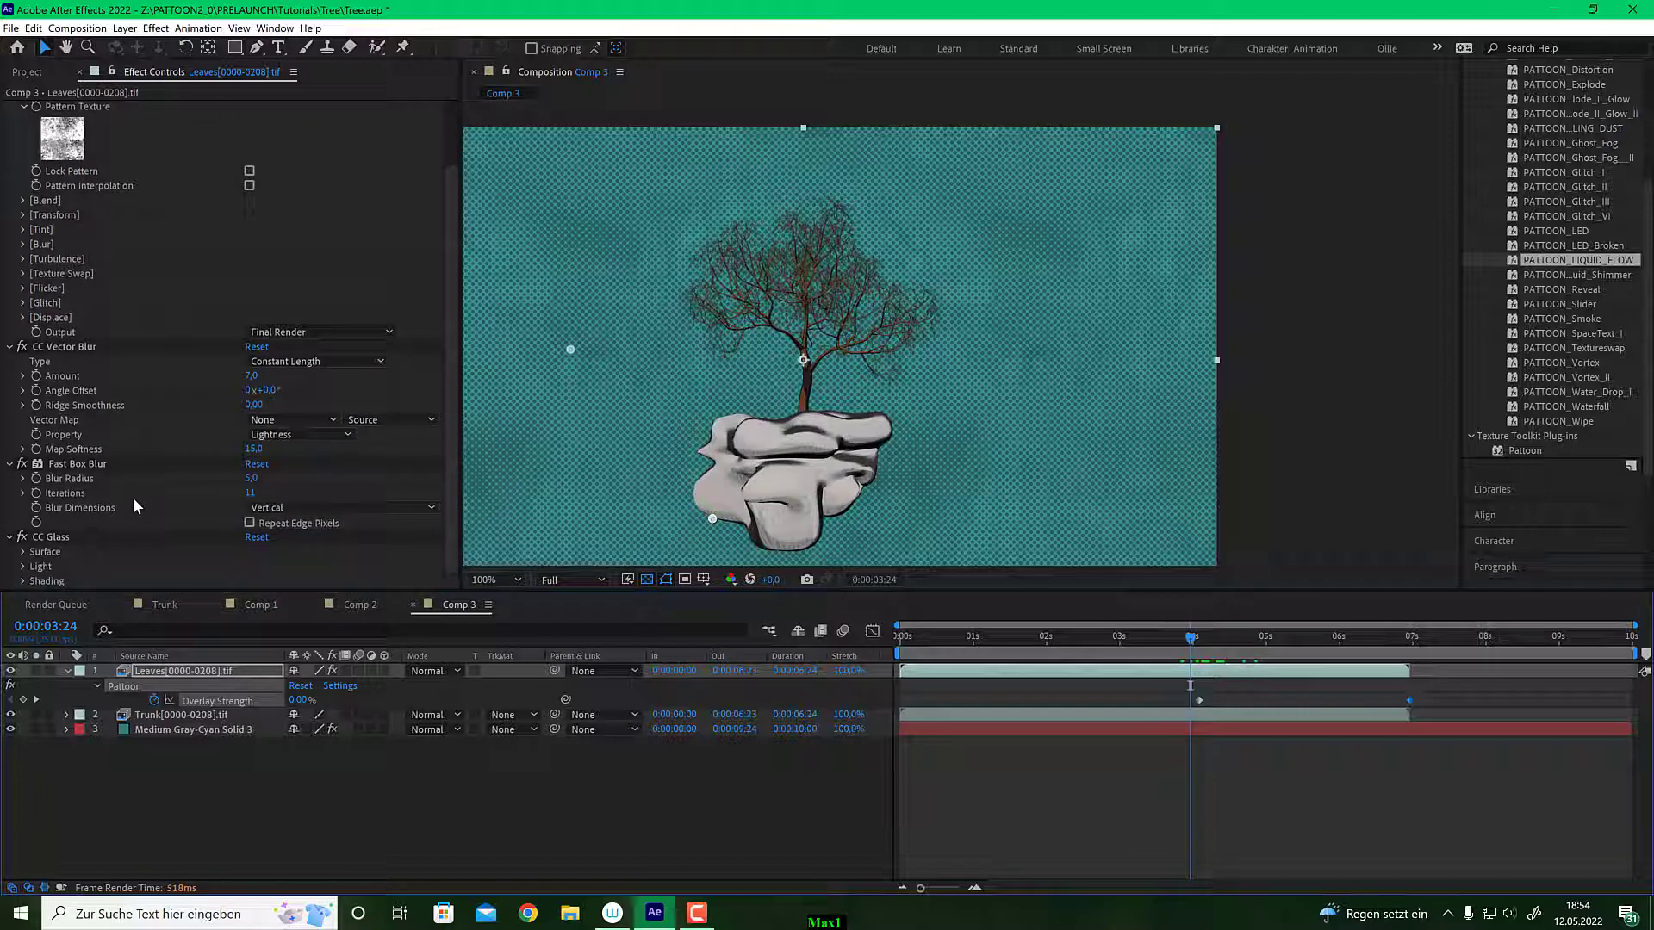
scroll(169, 415, "up", 2)
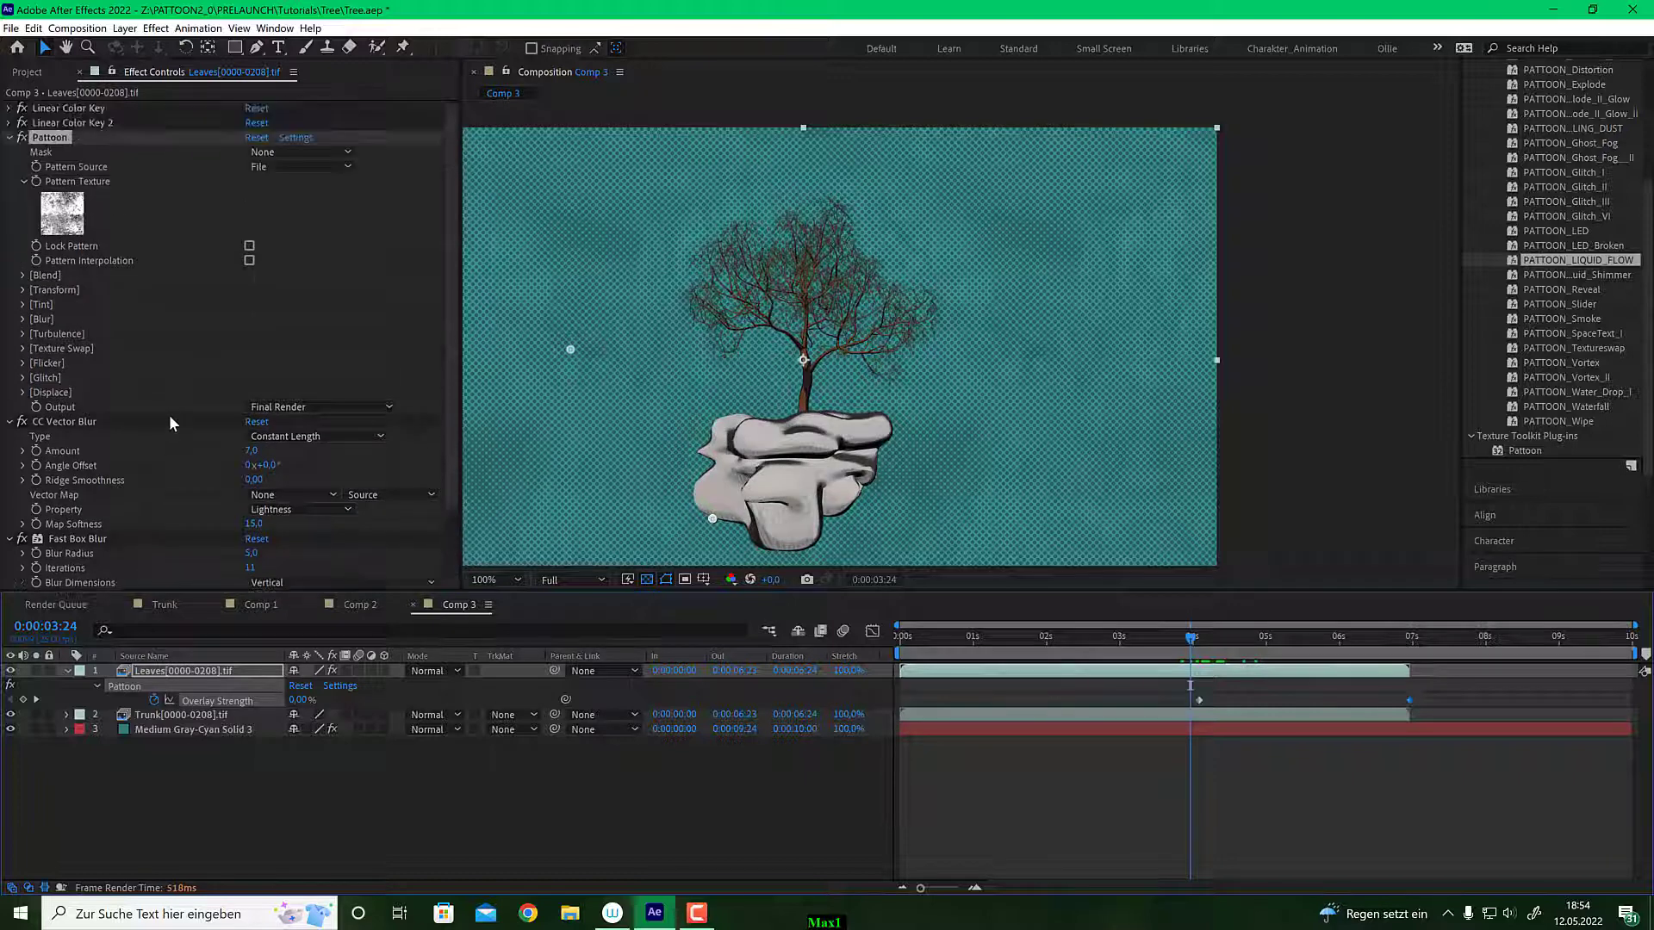
left_click(22, 393)
scroll(179, 478, "down", 4)
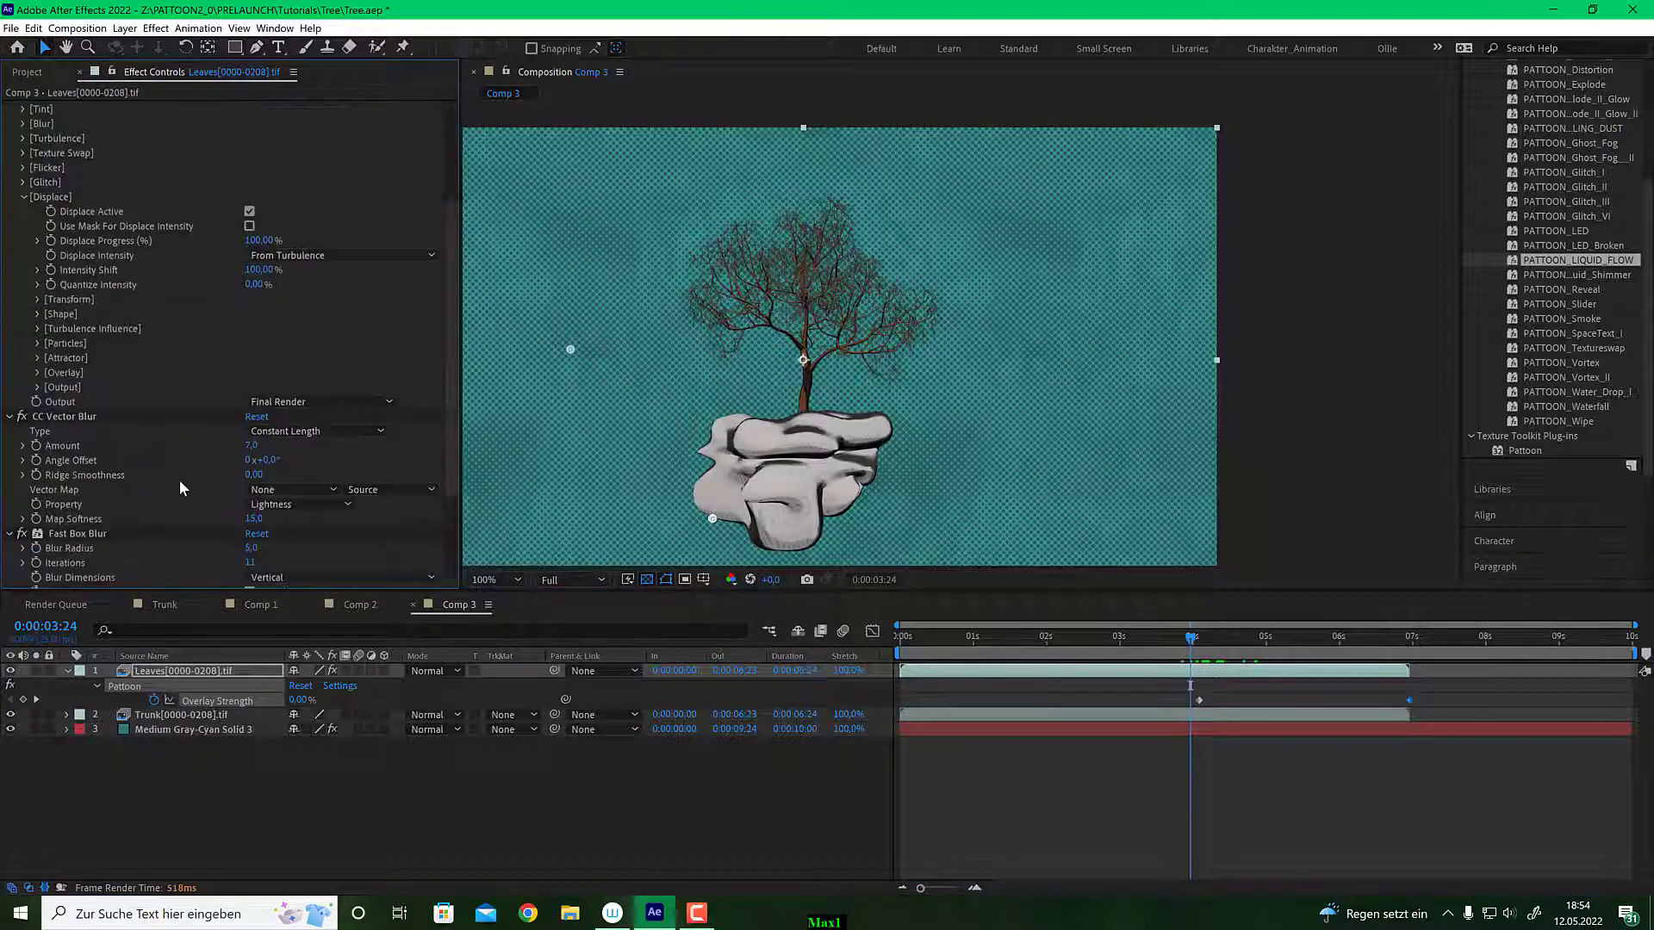
left_click(38, 386)
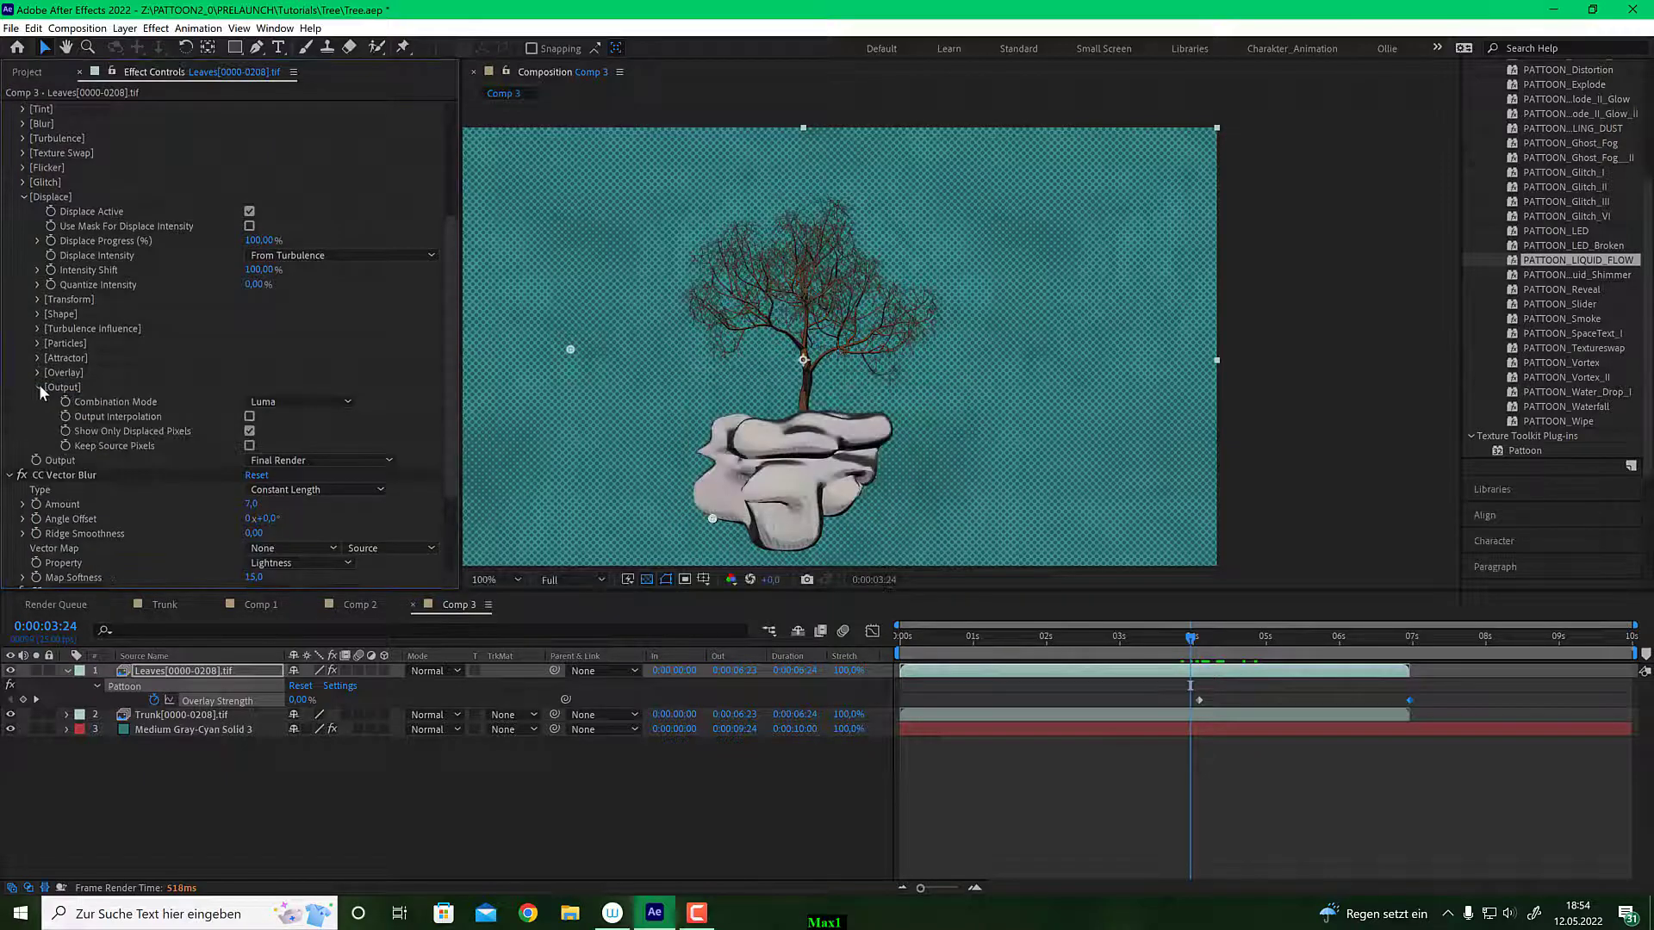
left_click(249, 430)
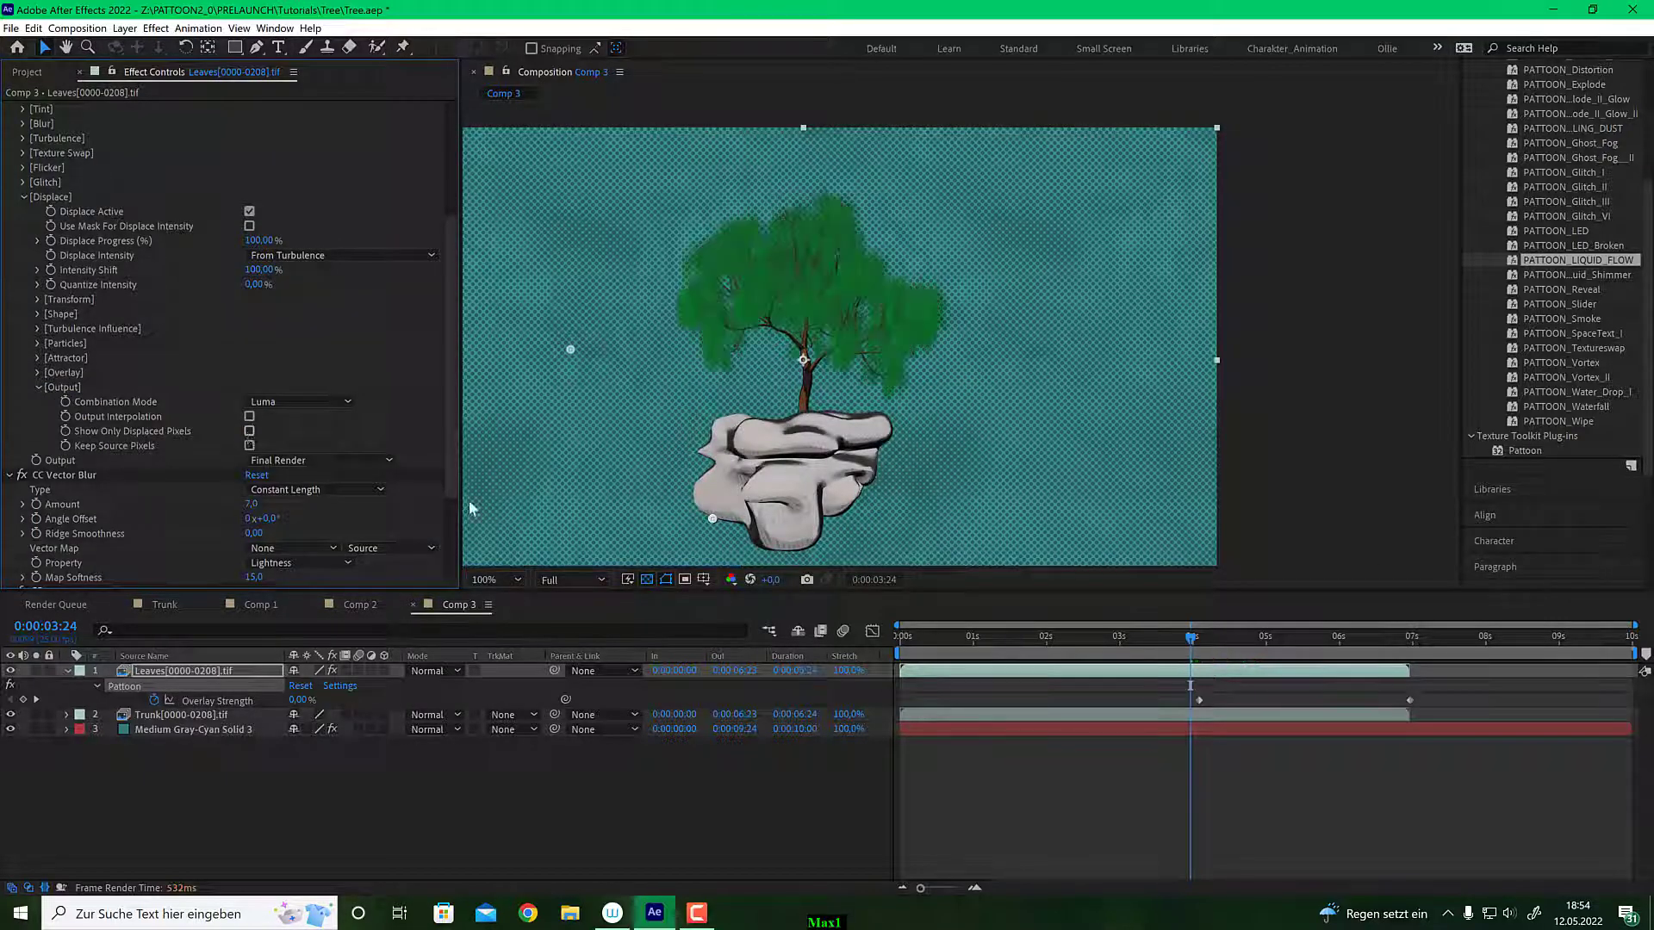
left_click_drag(1194, 644, 1187, 645)
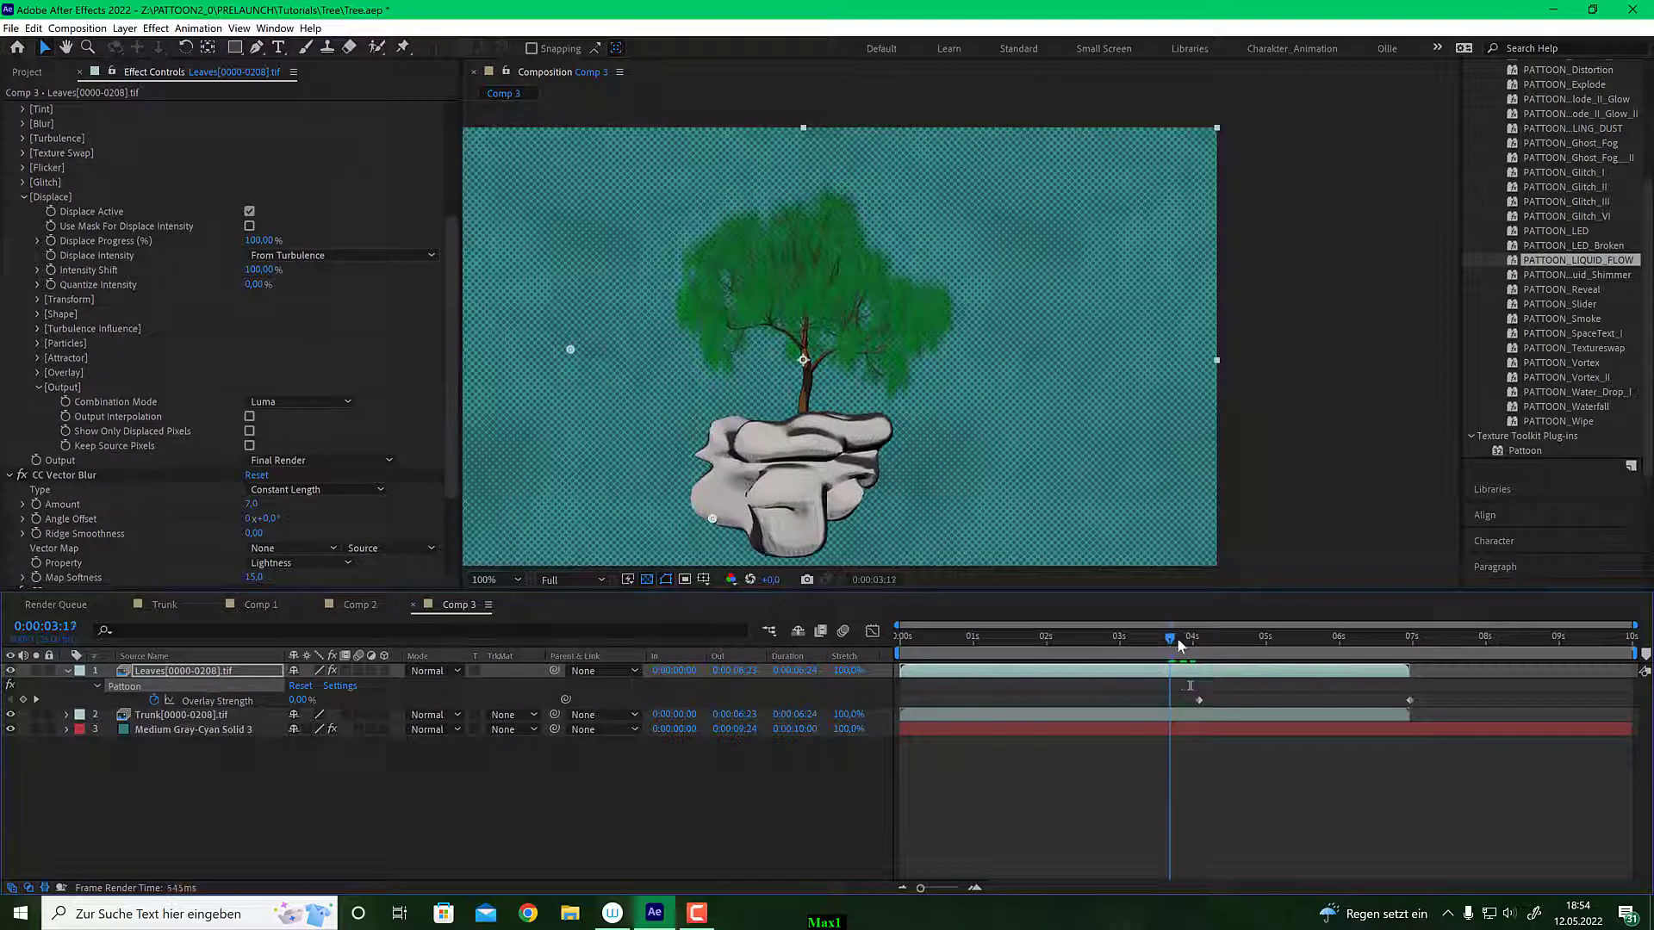
Play the preview and scrub the wipe from smearing at 0:00:04:10 to gone by 0:00:05:18.
key("space")
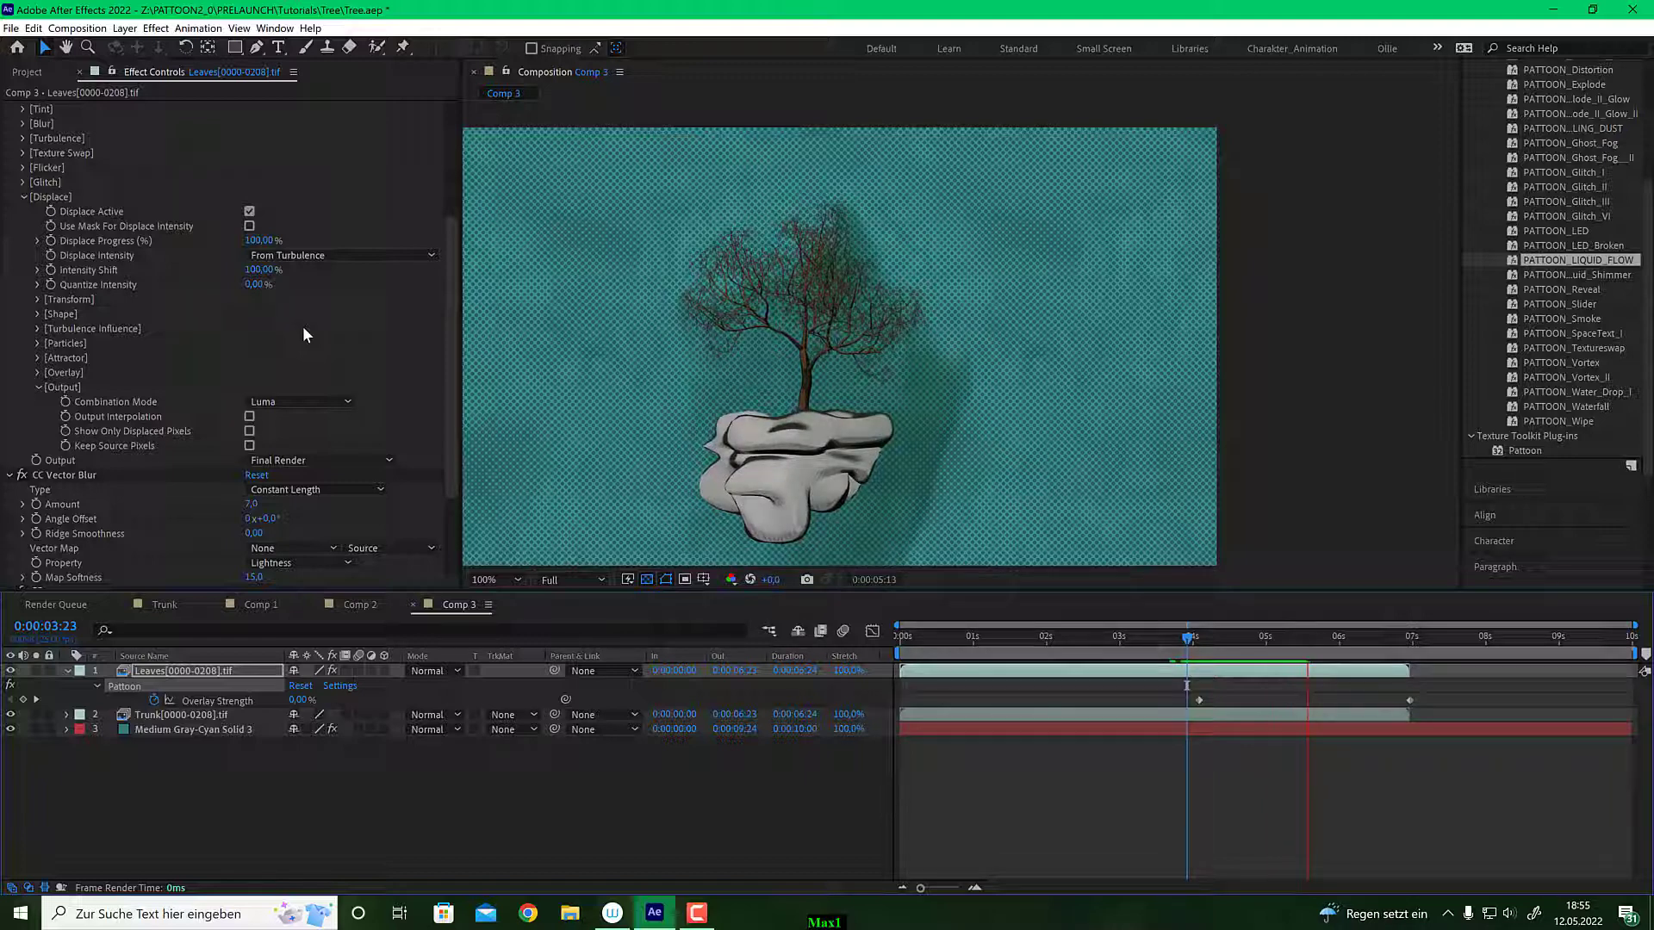
scroll(164, 198, "up", 5)
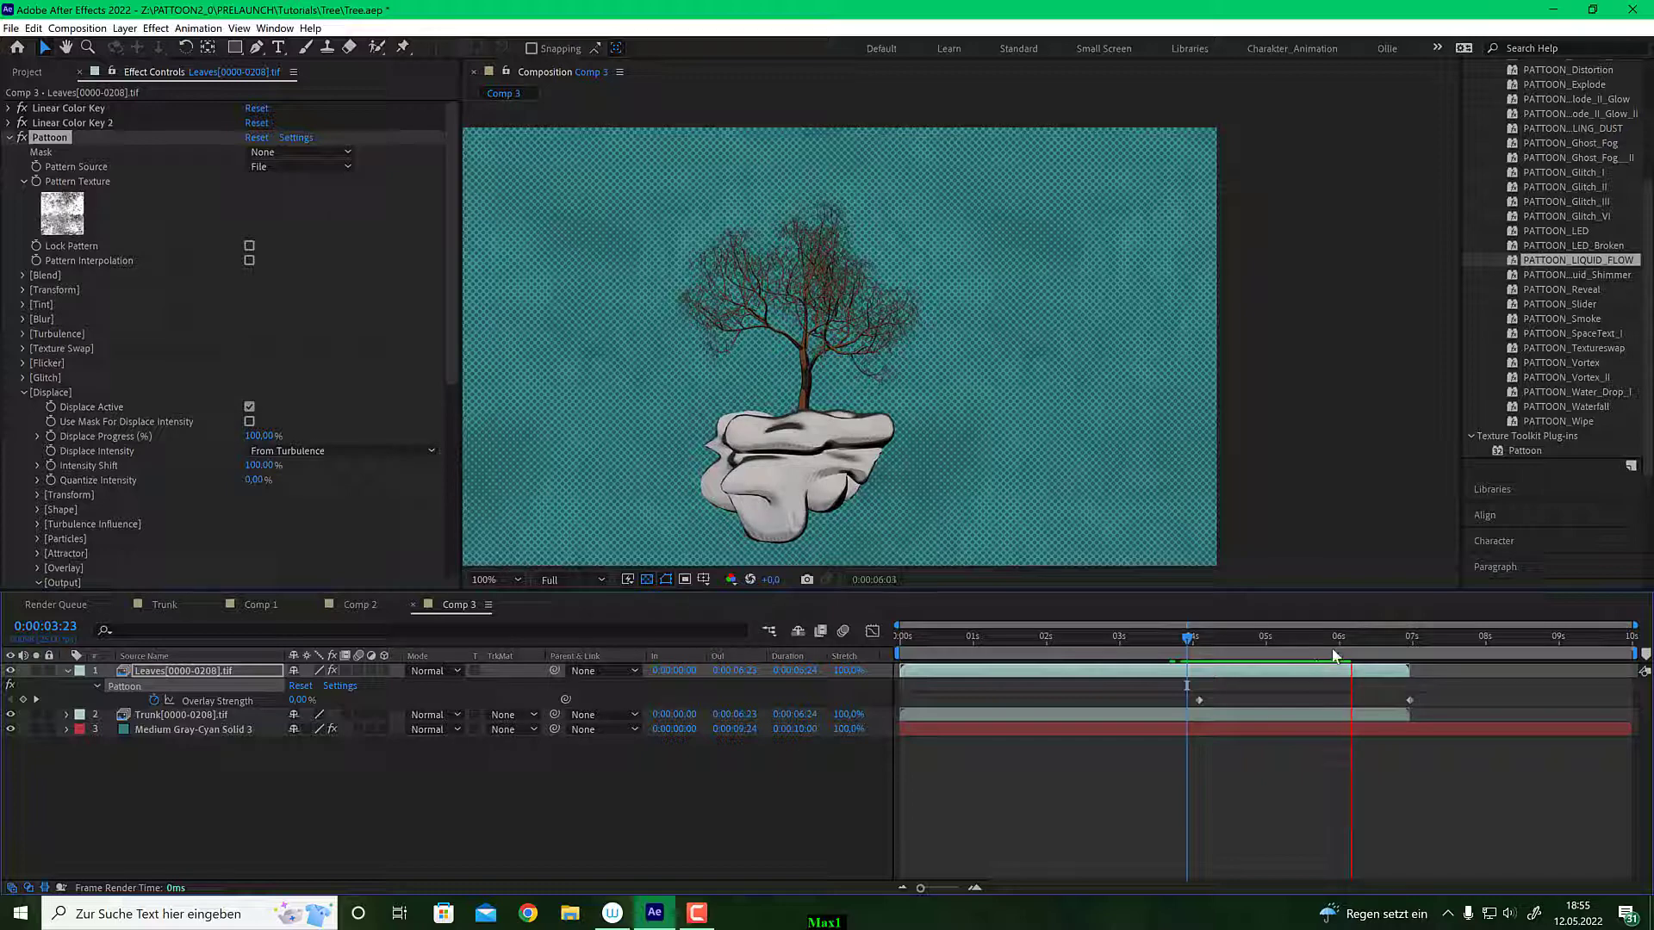
mouse_move(1228, 640)
left_mouse_down()
mouse_move(1181, 639)
mouse_move(1246, 638)
mouse_move(1181, 638)
mouse_move(1259, 639)
left_mouse_up()
left_click_drag(1211, 643, 1194, 638)
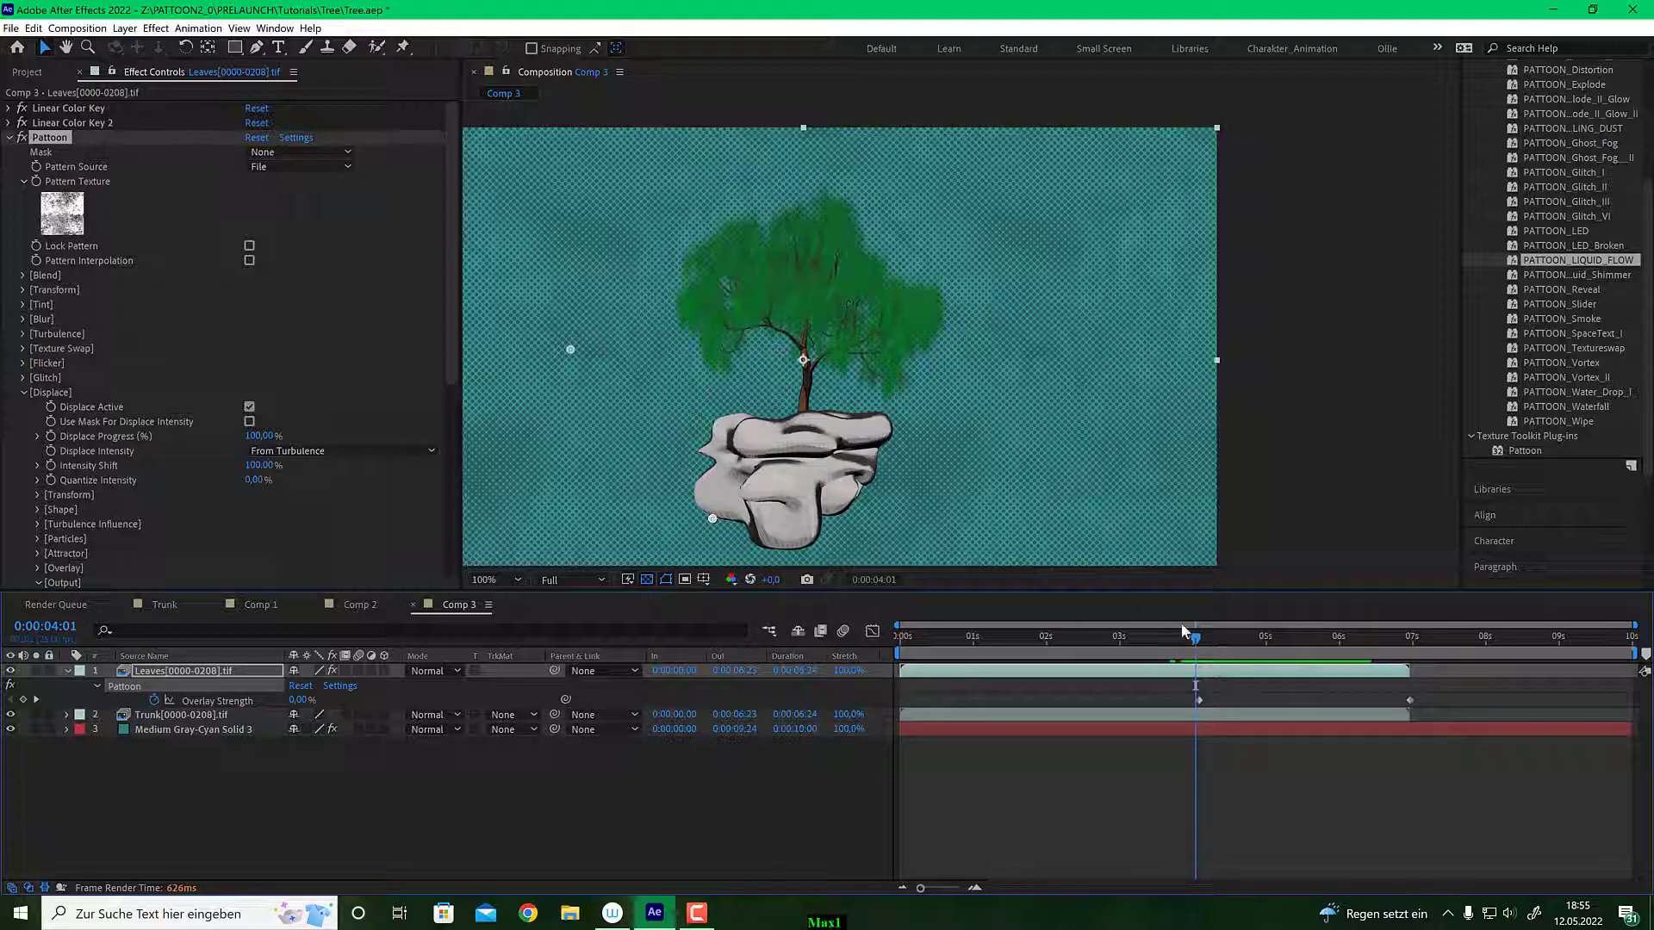
left_click_drag(1181, 632, 1223, 638)
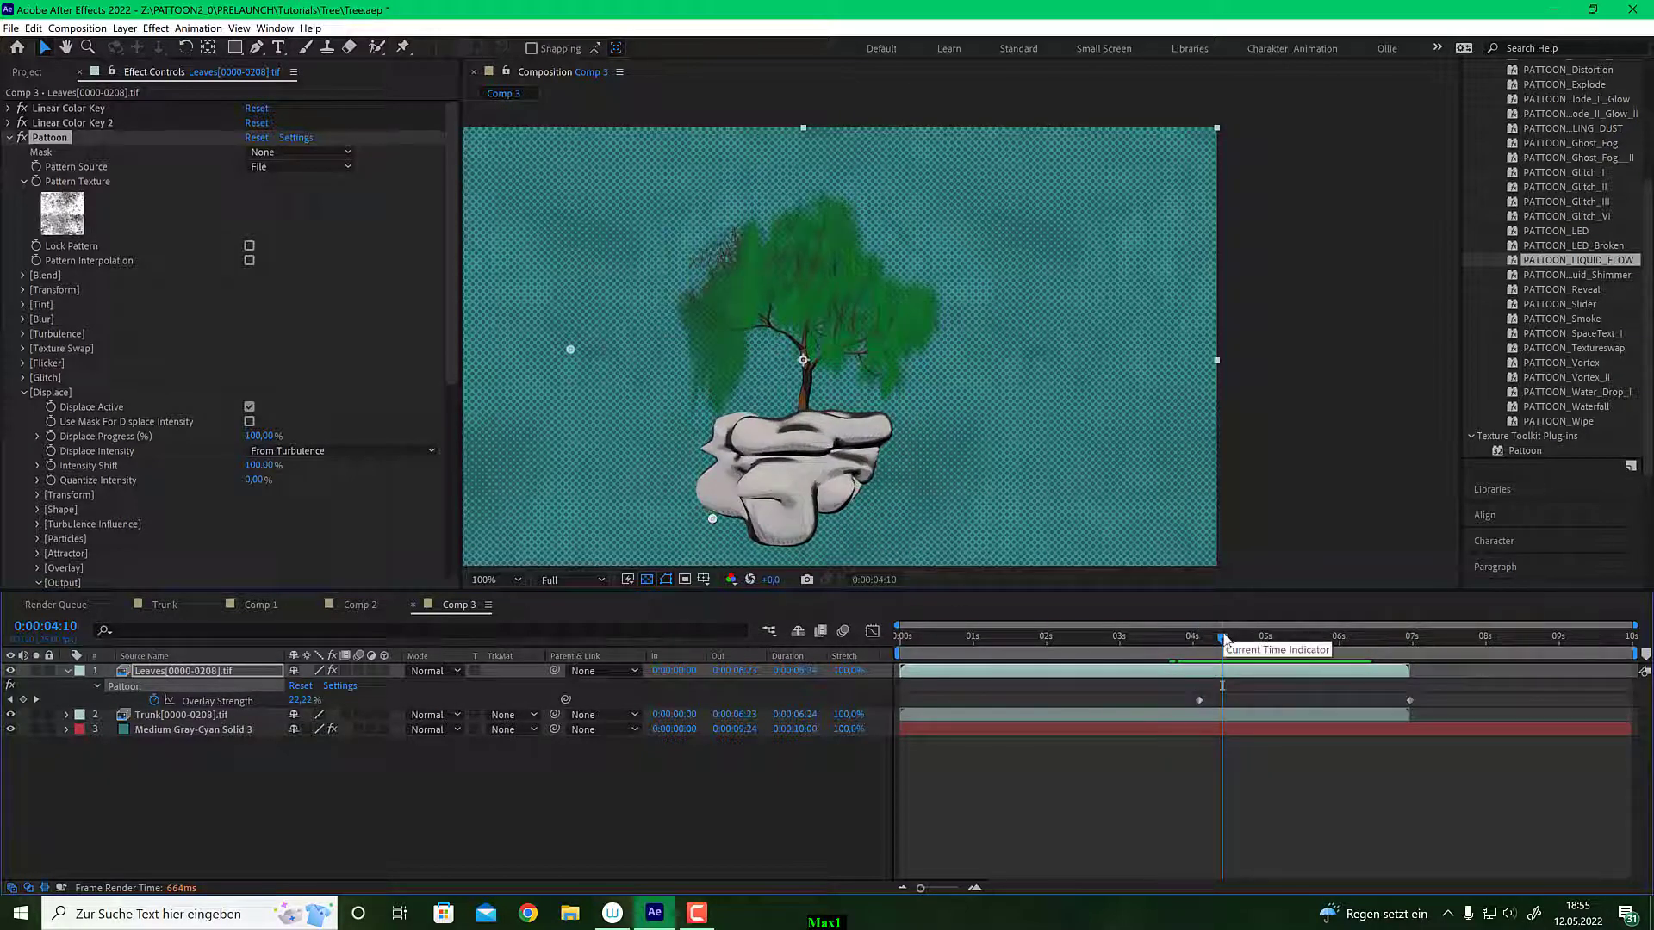